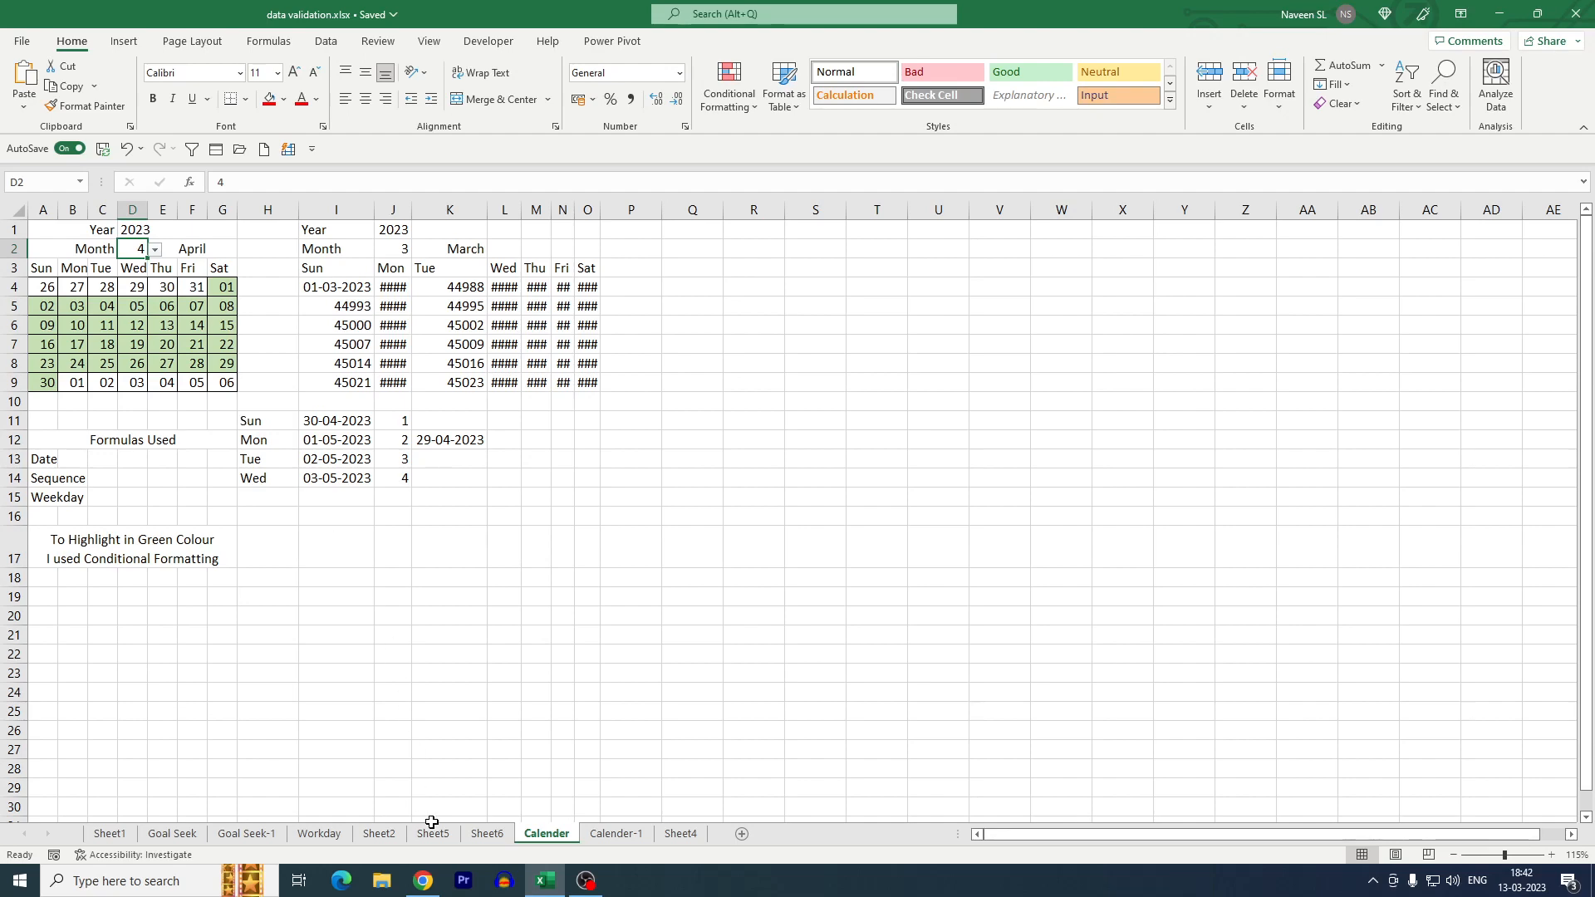
On Sheet6, enter the label Year with 2023 in A1:B1 and the label Month with 3 in A2:B2
click(487, 833)
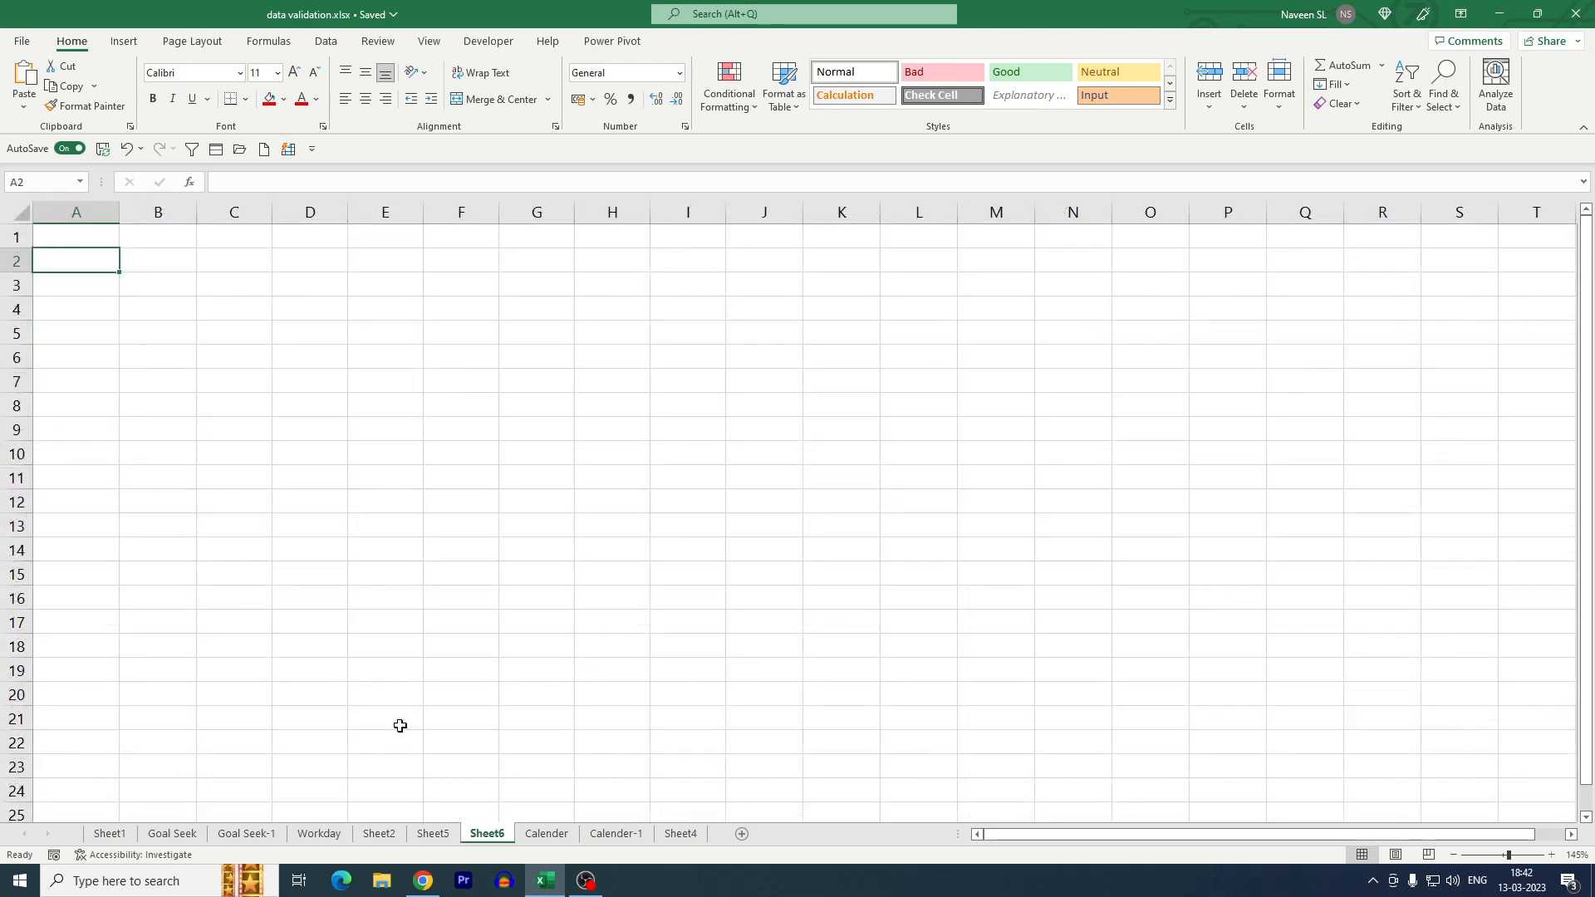
click(77, 241)
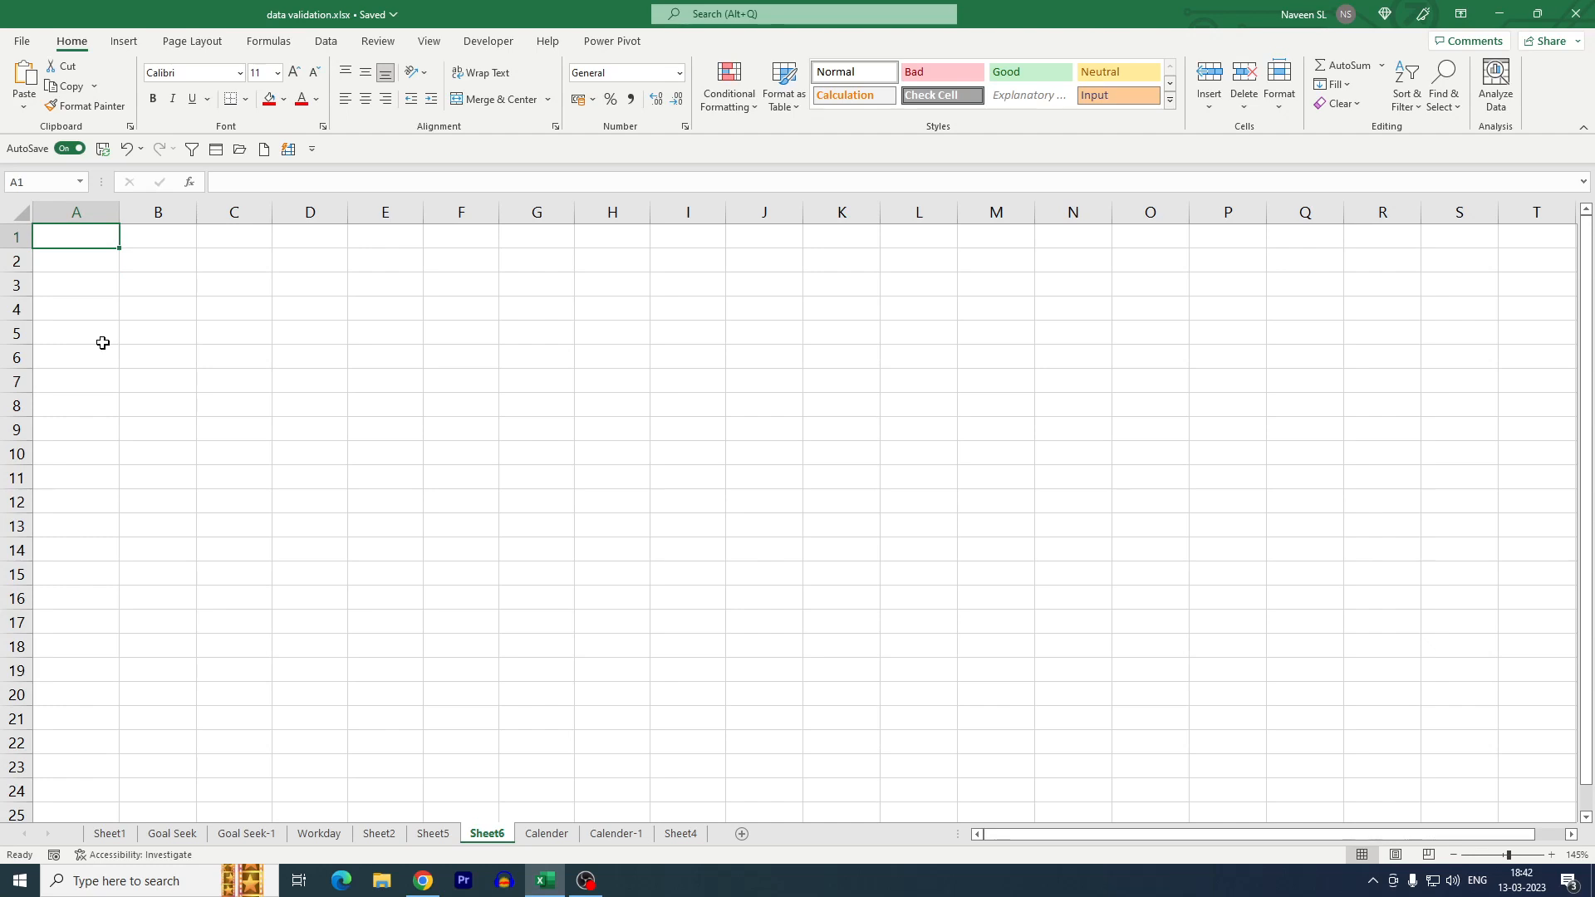
text(Year)
key(Tab)
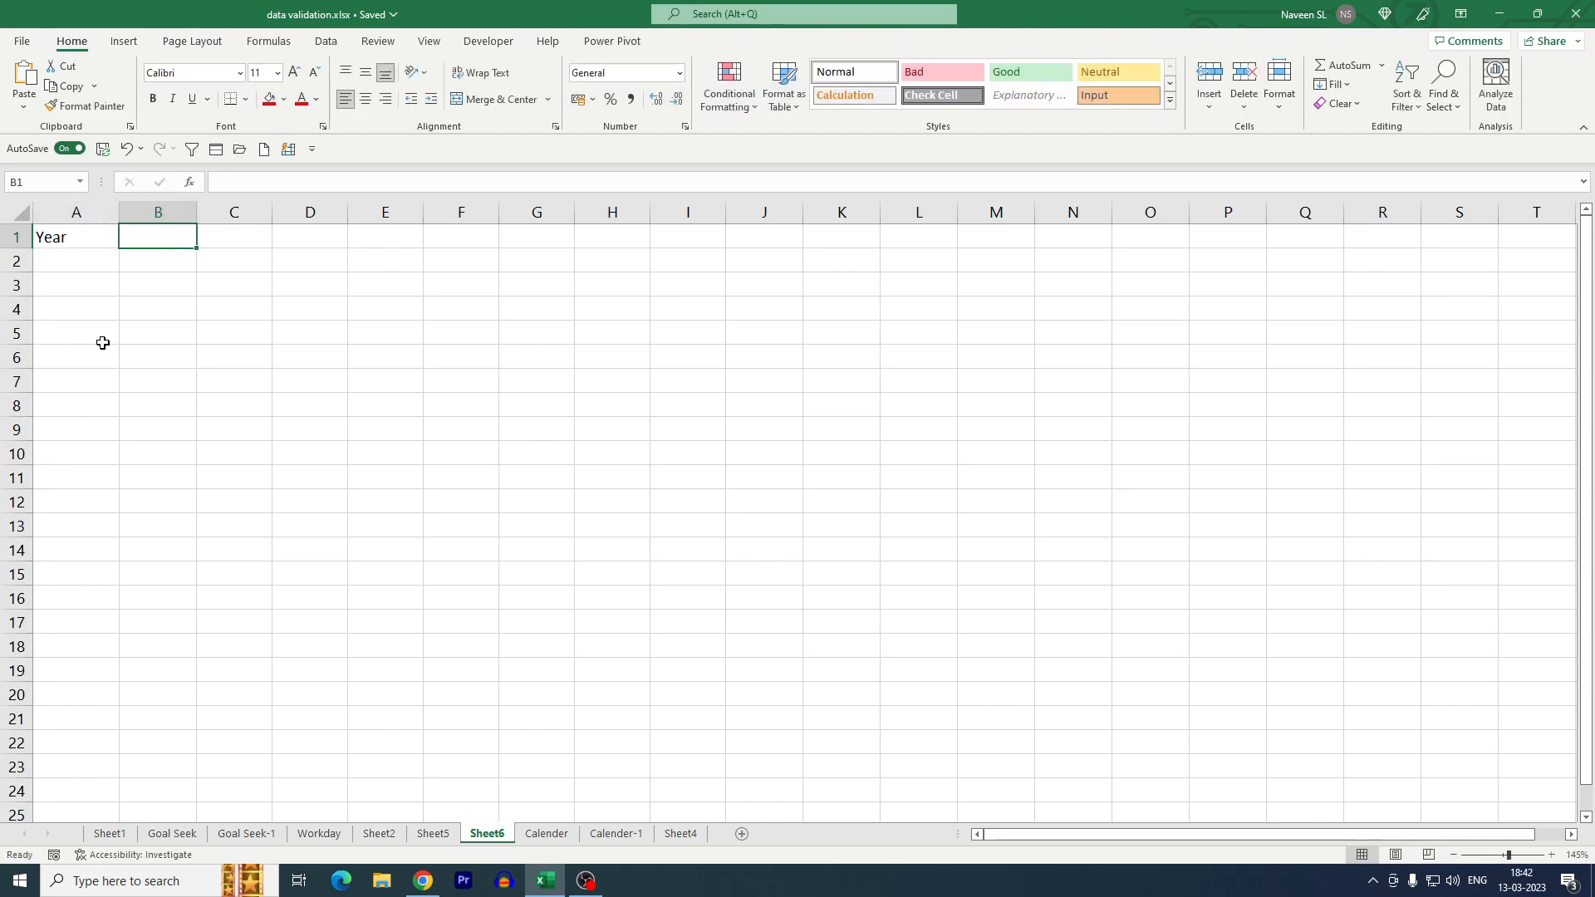
text(2023)
key(Return)
text(Month)
key(Tab)
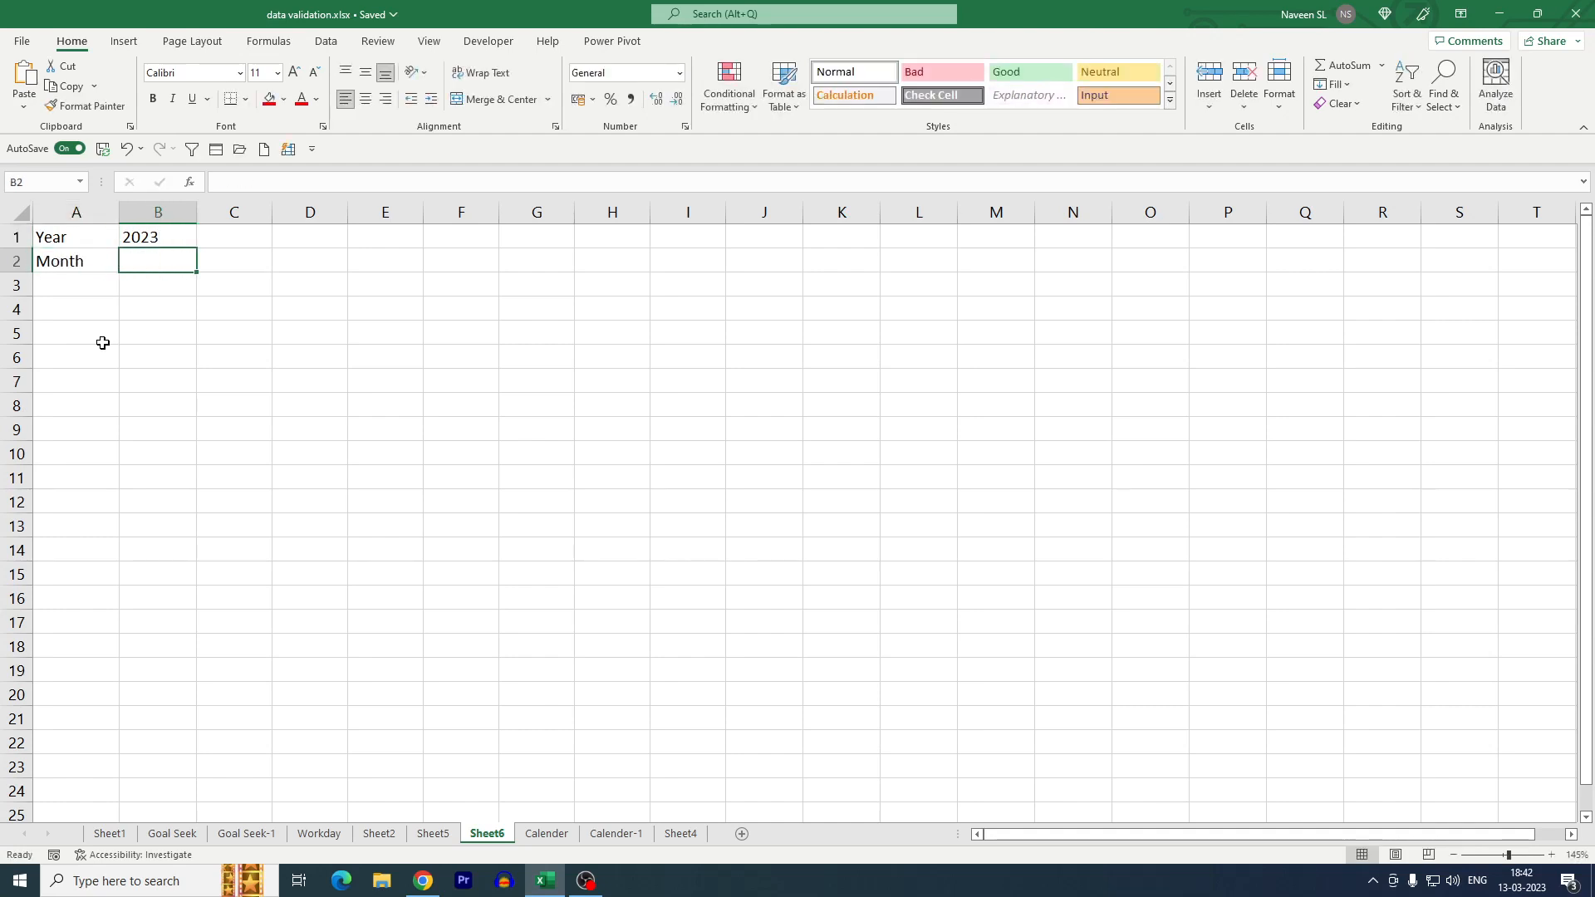
text(3)
key(Return)
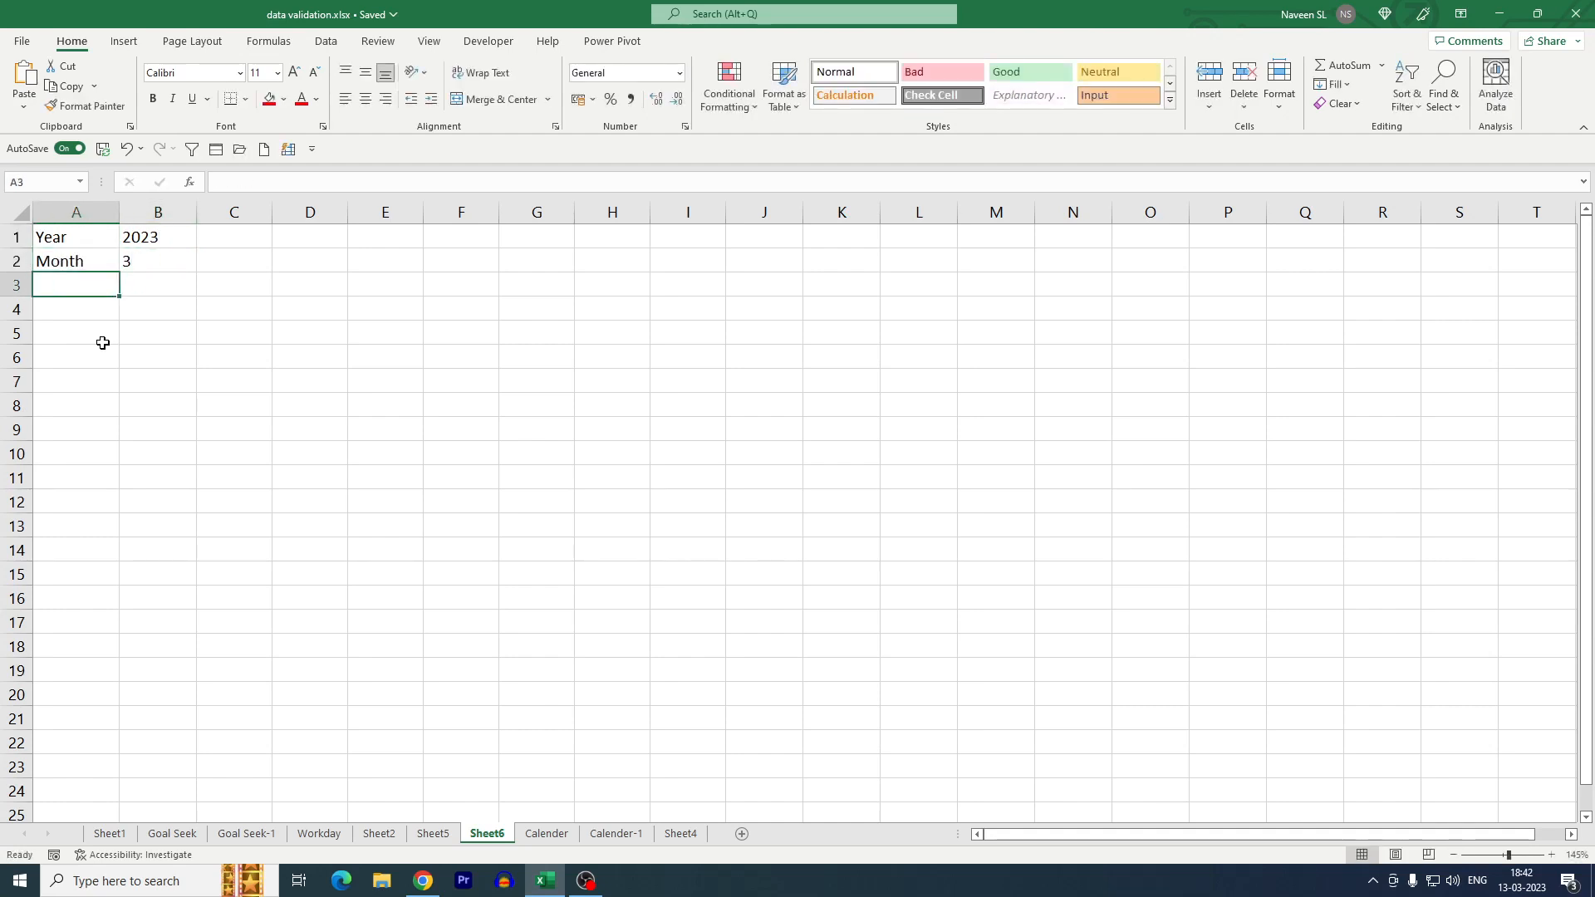
Enter the formula =DATE(B1,B2,1) in cell B3 to build the first date of the chosen month
key(Tab)
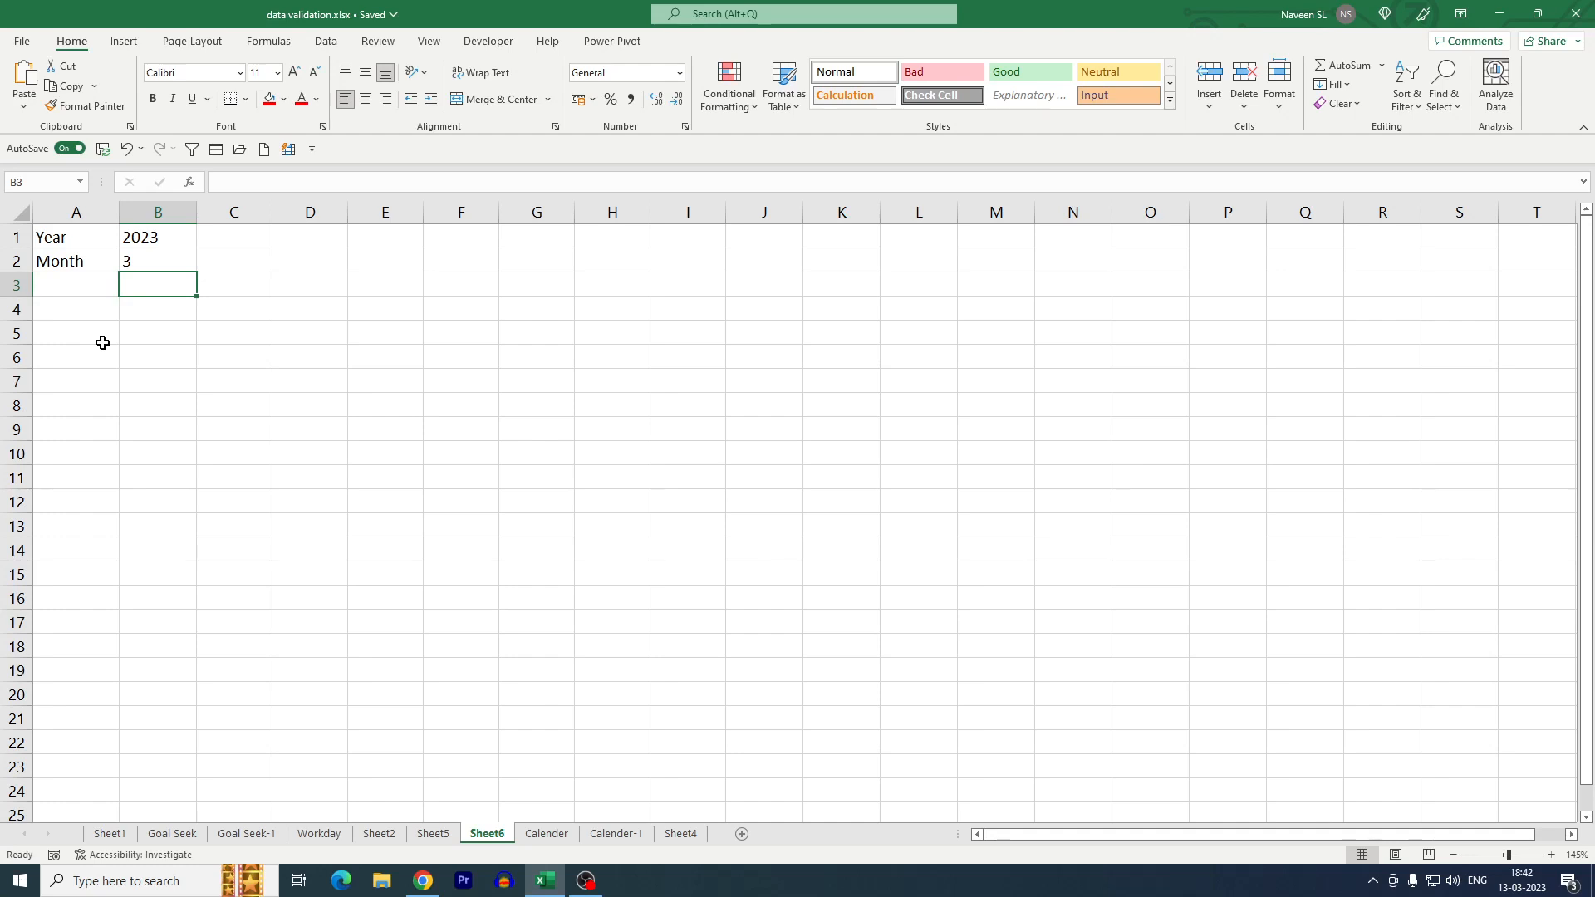
click(231, 186)
text(=)
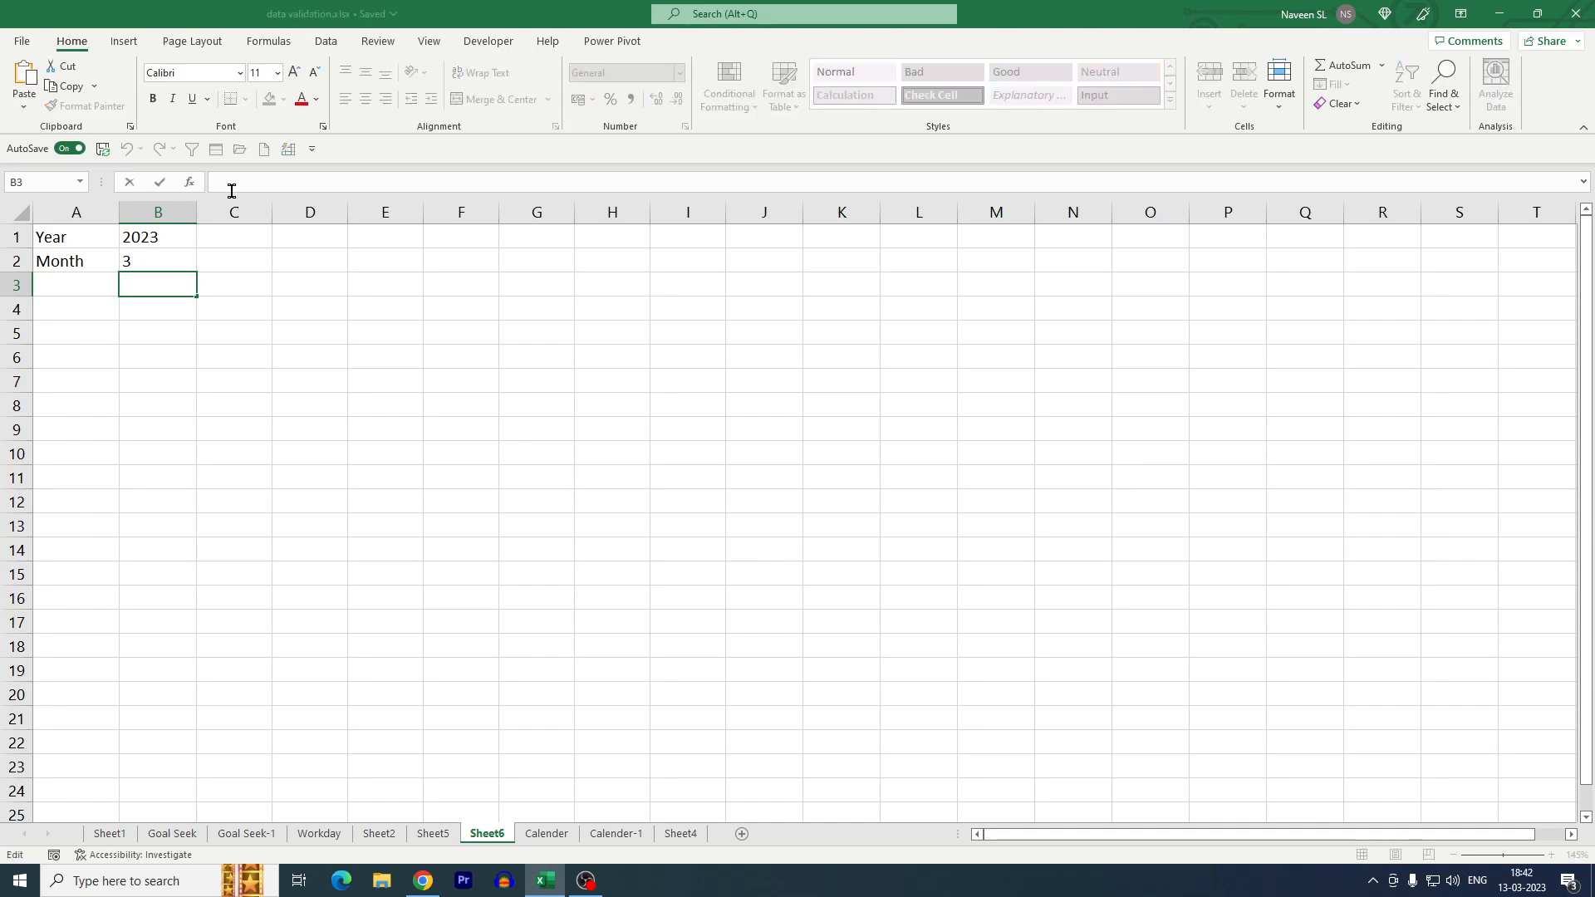
text(date)
key(Tab)
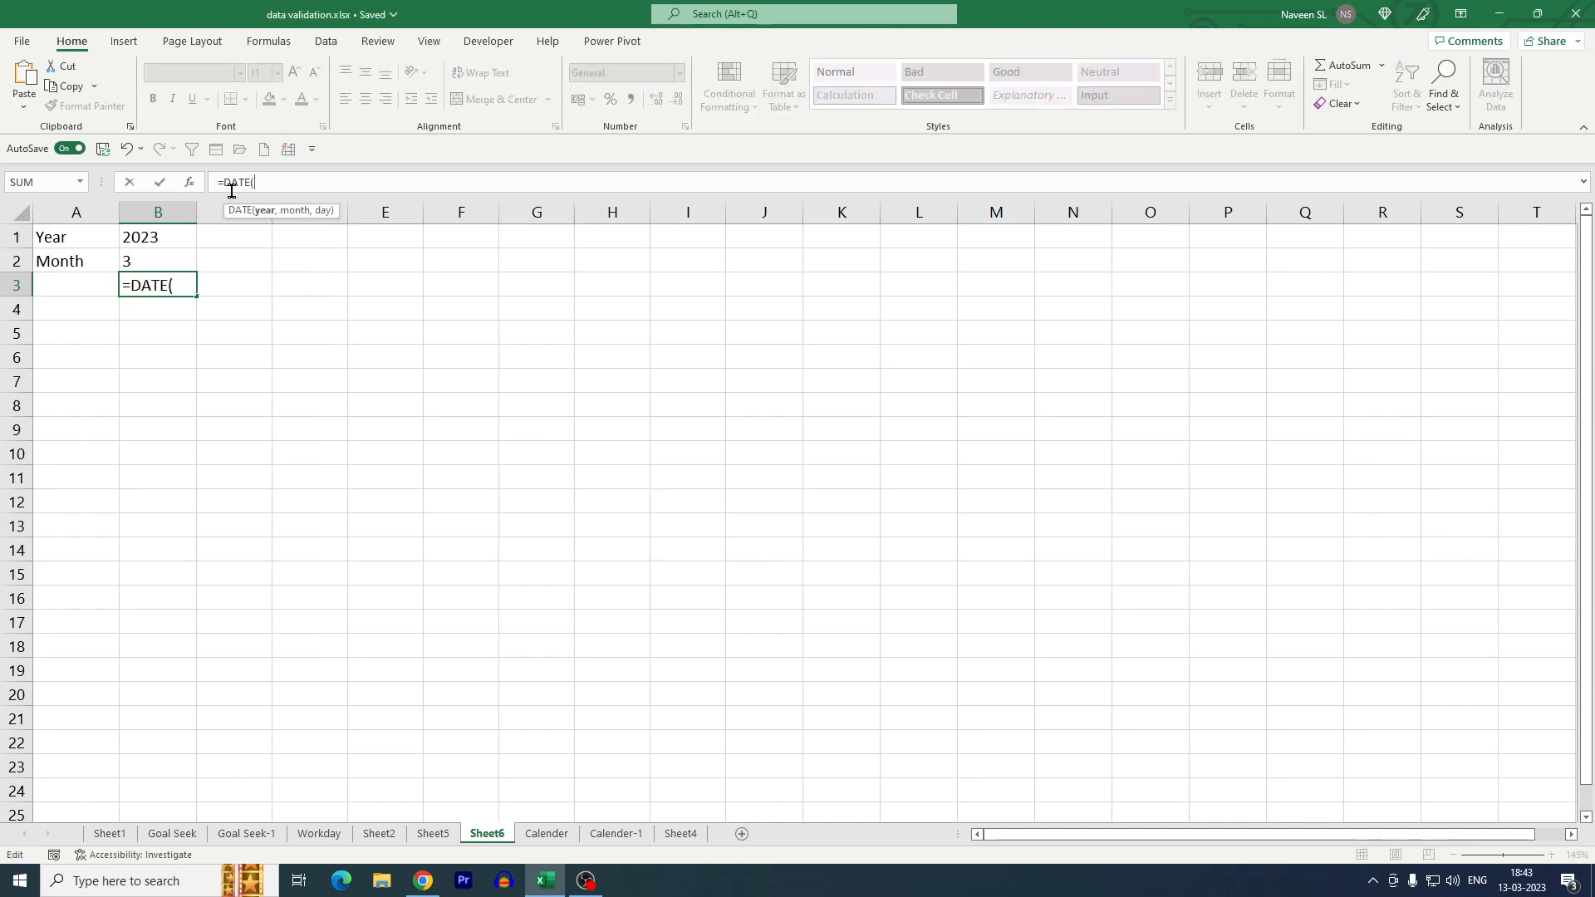
click(178, 239)
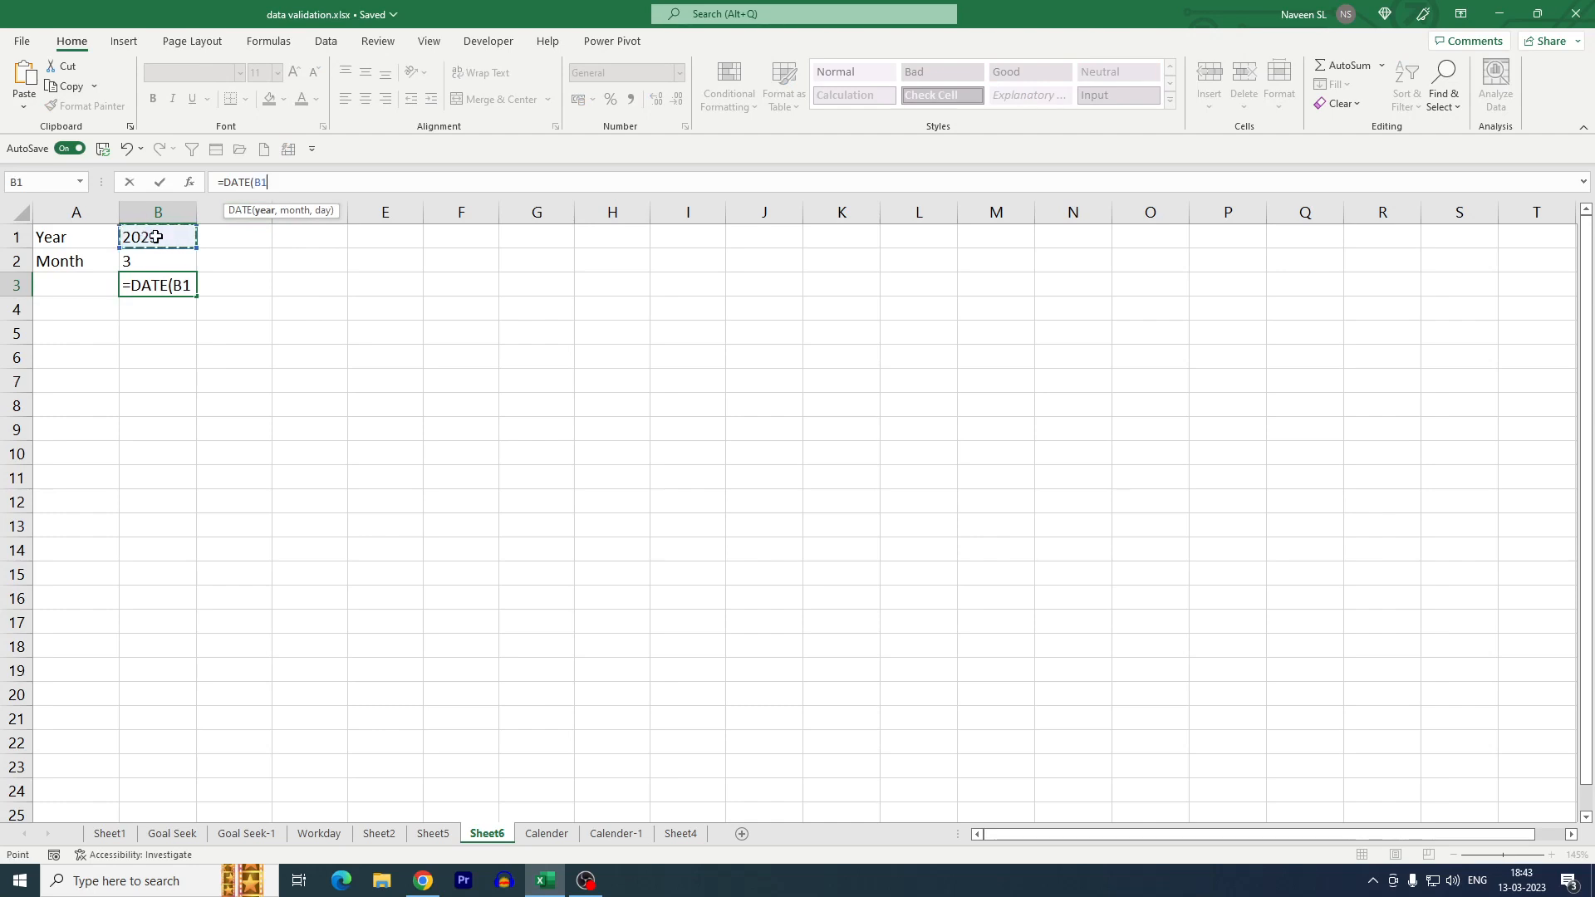
text(,)
click(155, 262)
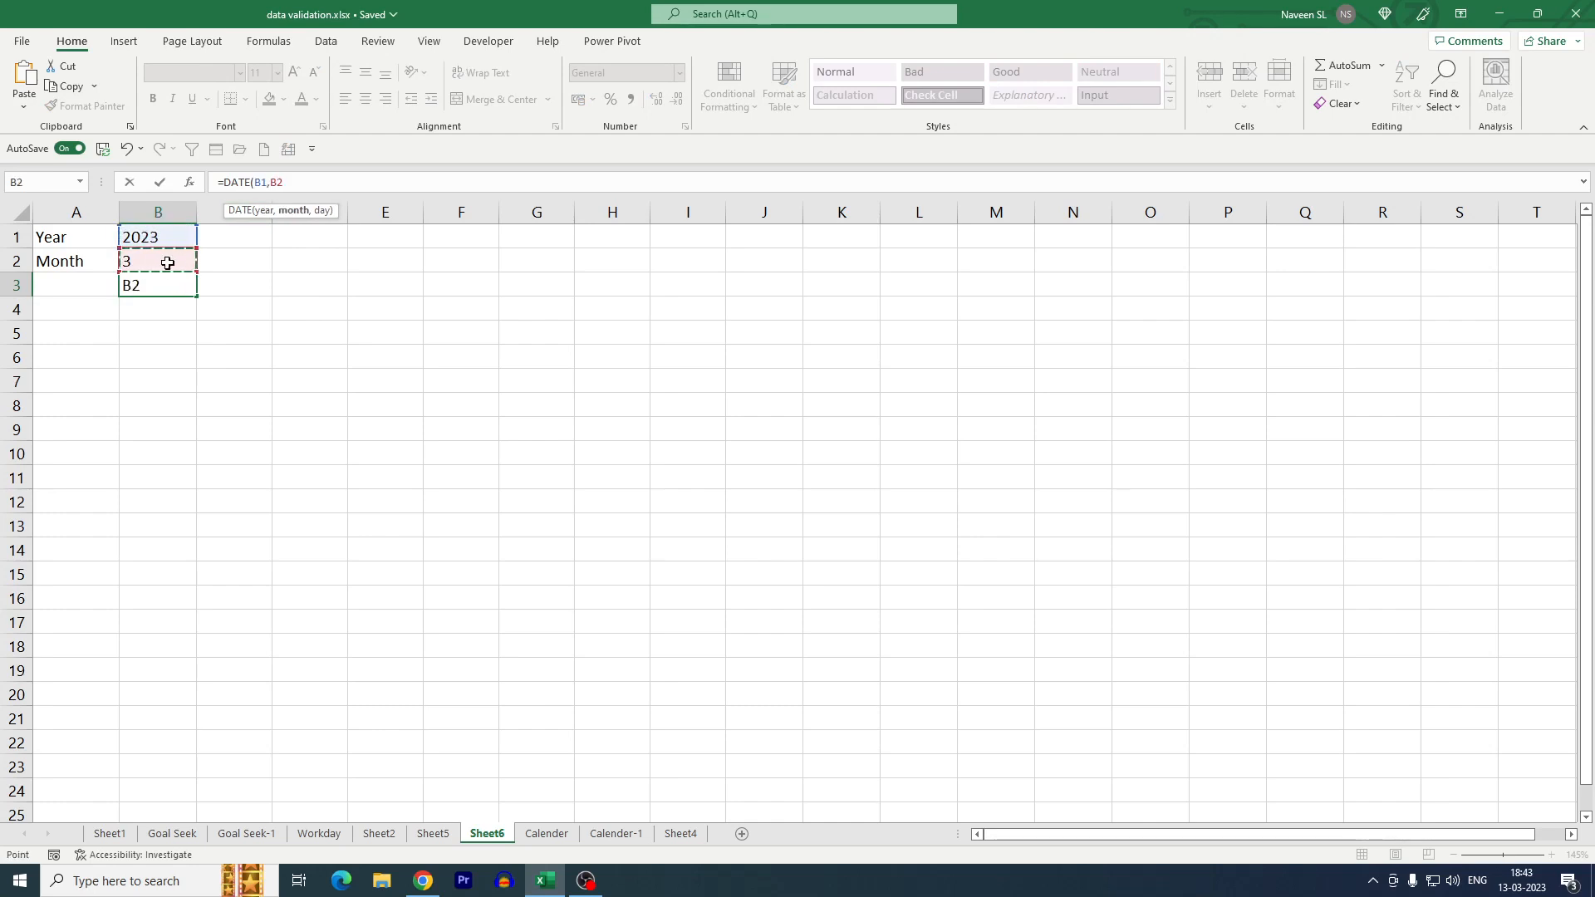
text(,1))
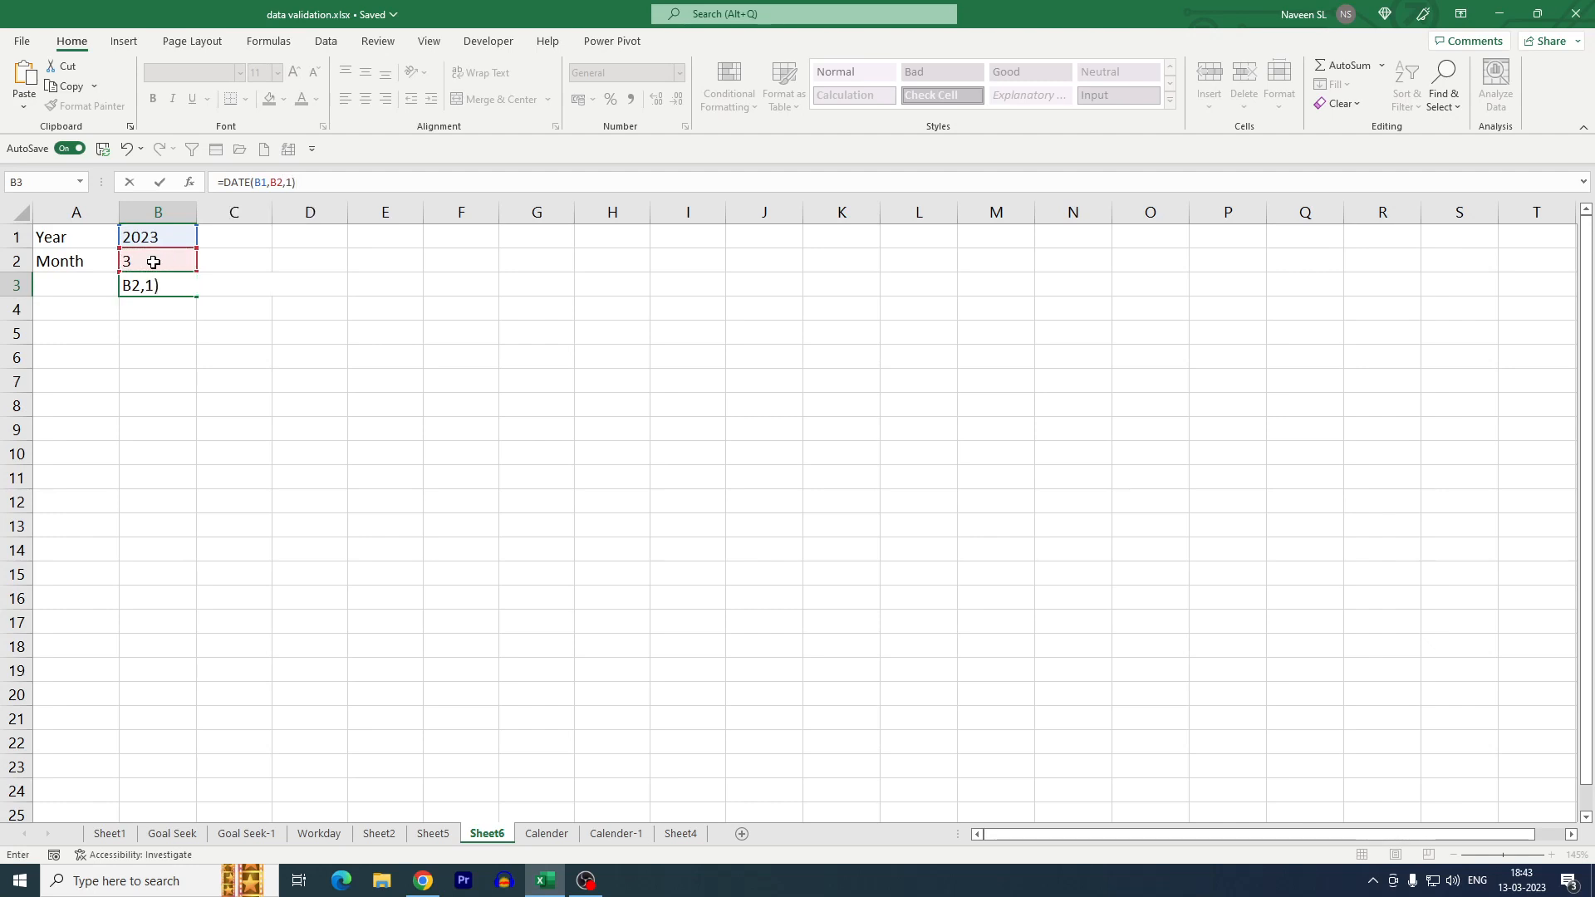
key(ctrl+Return)
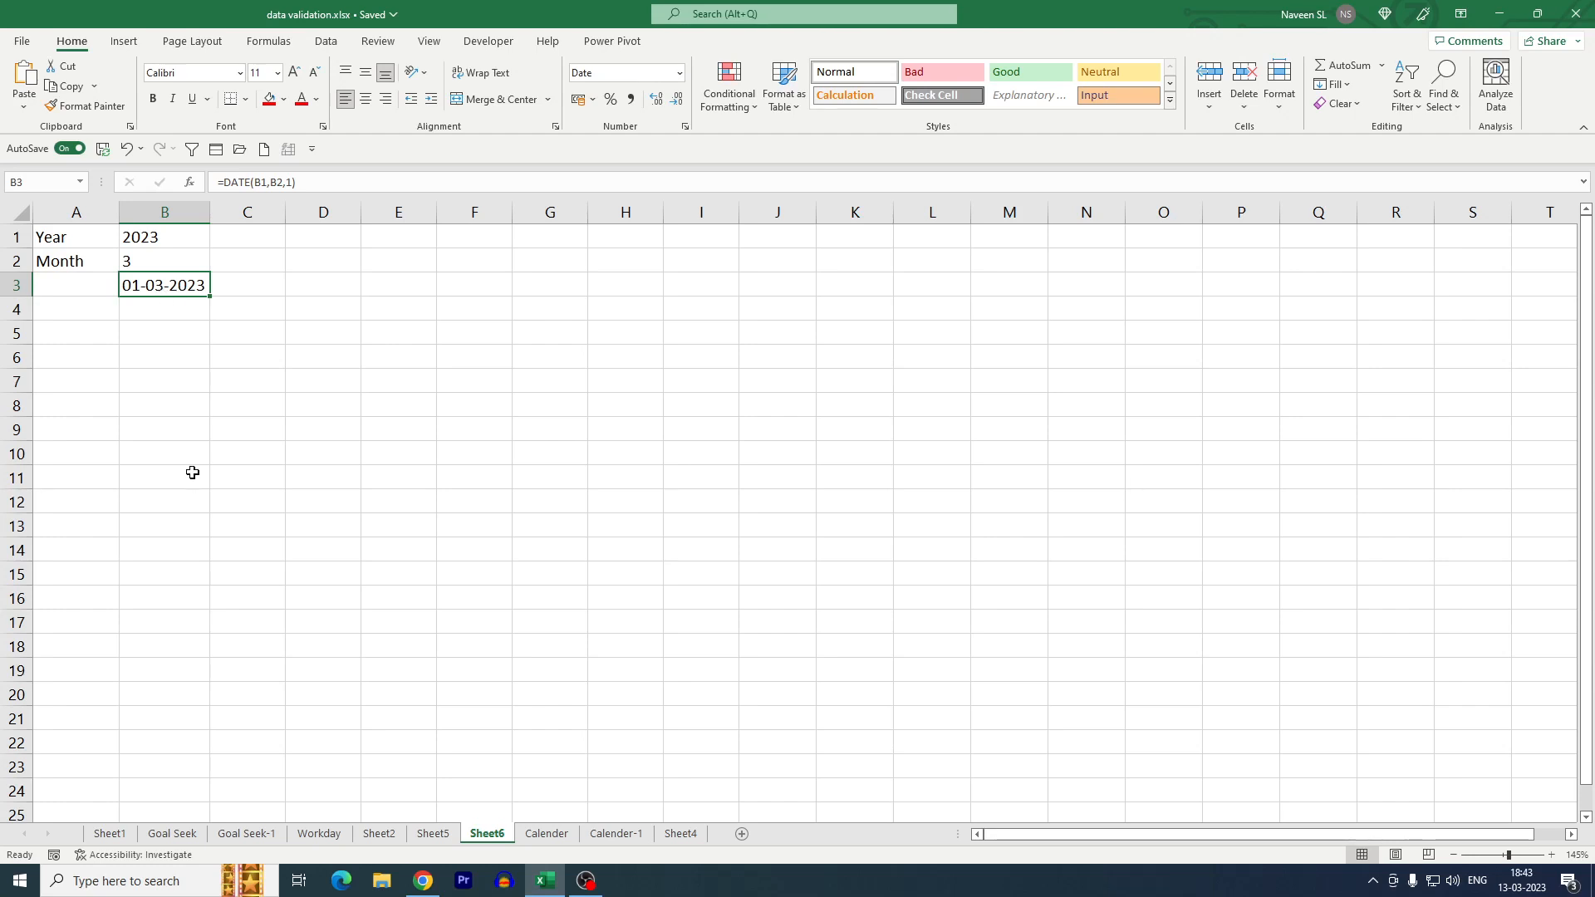
Apply the custom number format mmmm to cell B3 so the date displays as a month name
key(ctrl+1)
drag(869, 43, 183, 342)
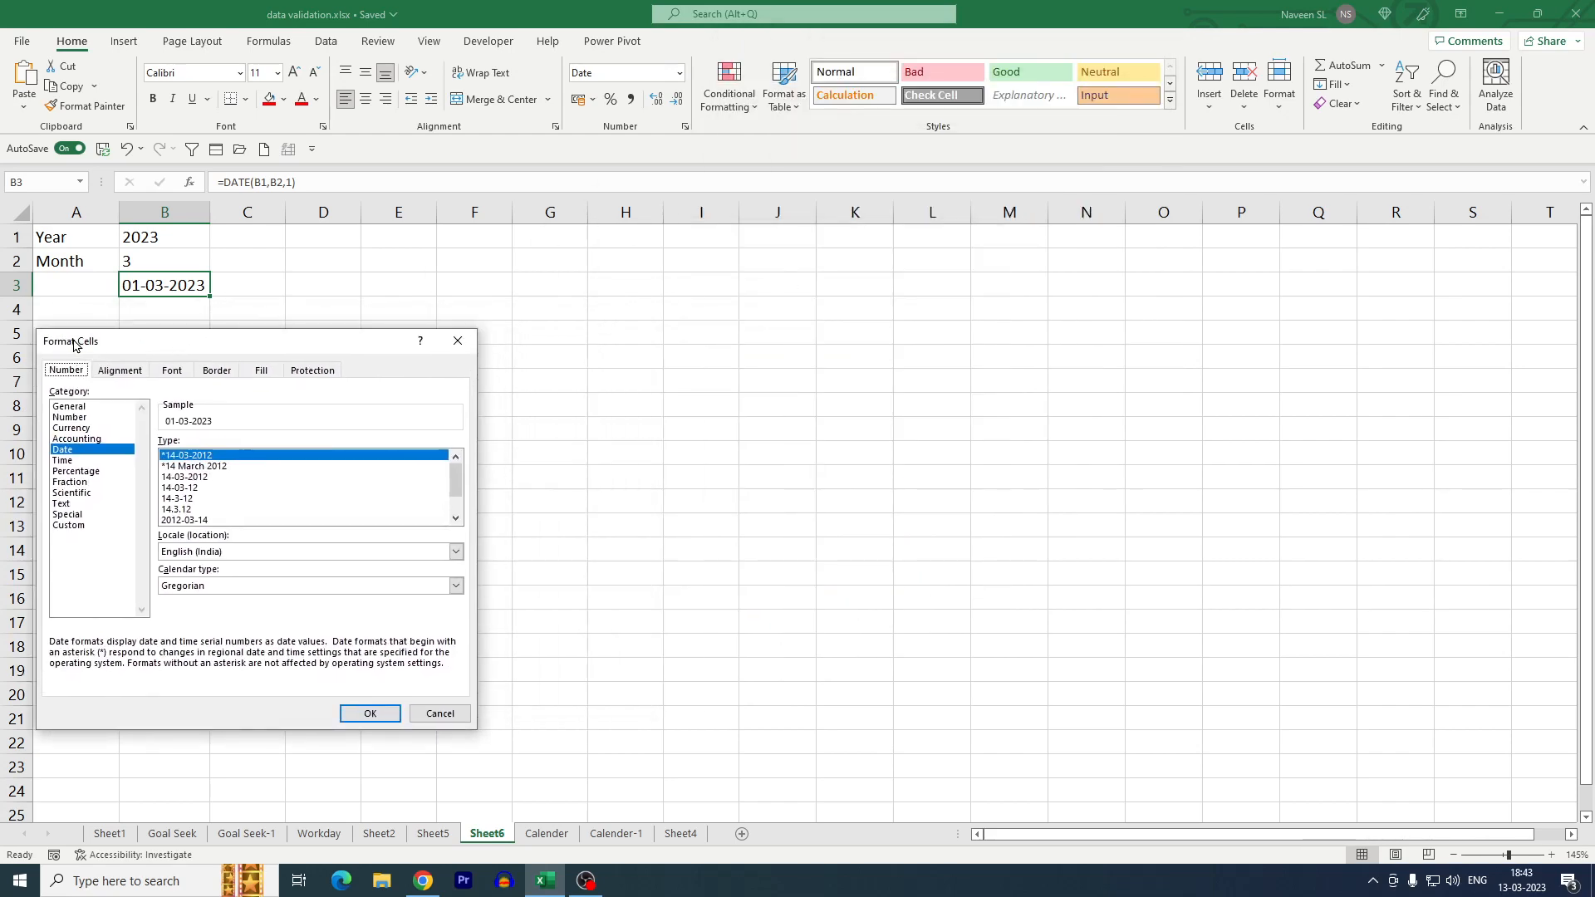
click(75, 527)
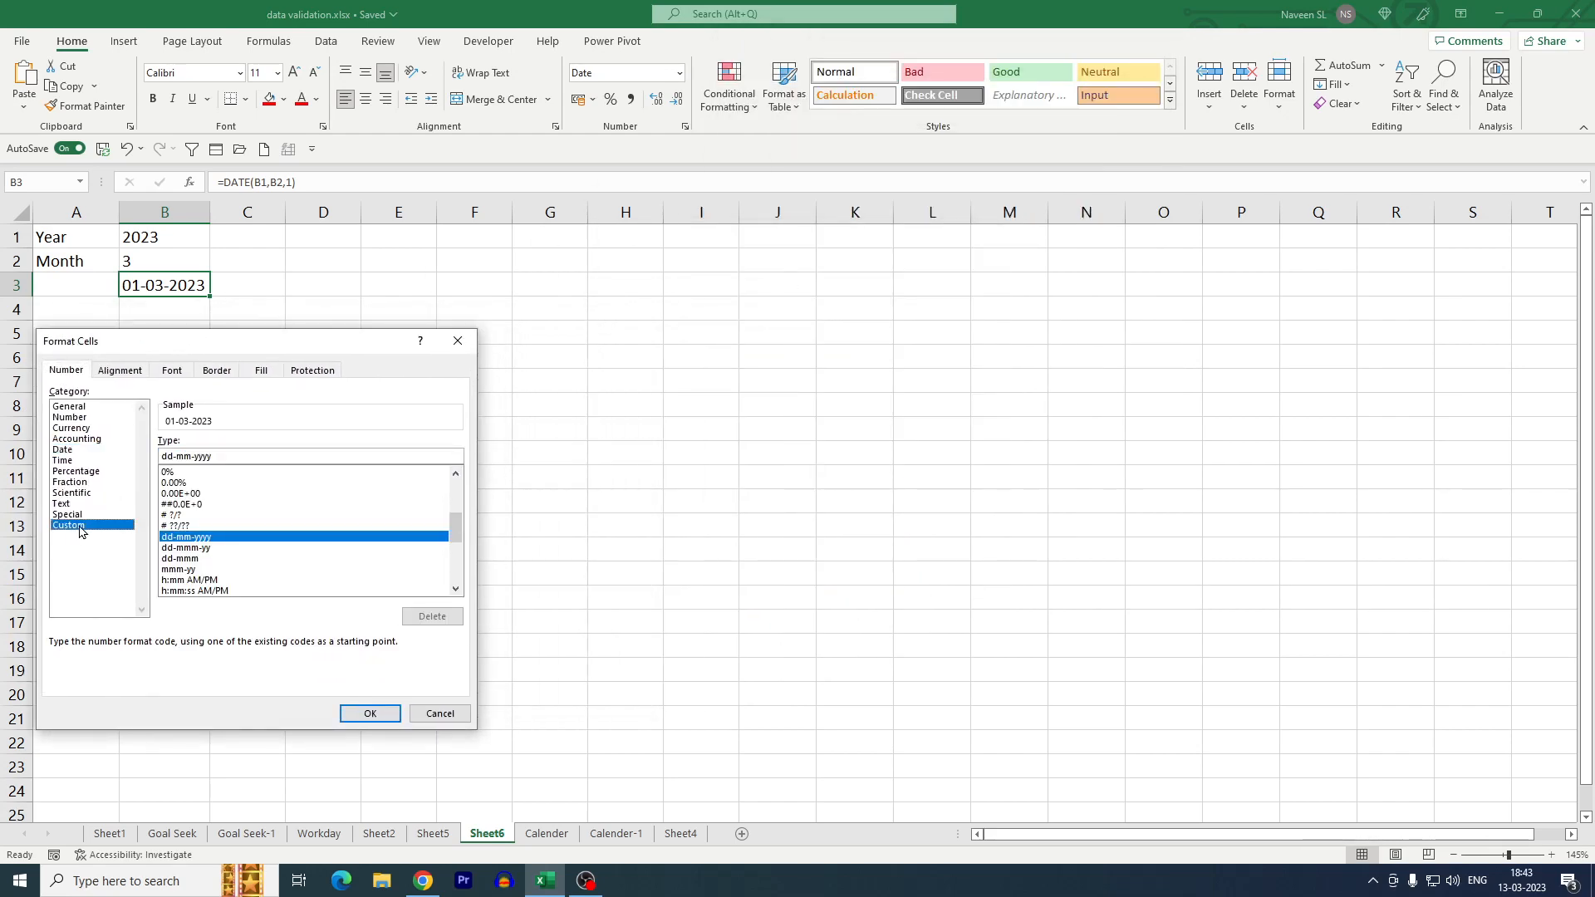
key(Tab)
text(mmmm)
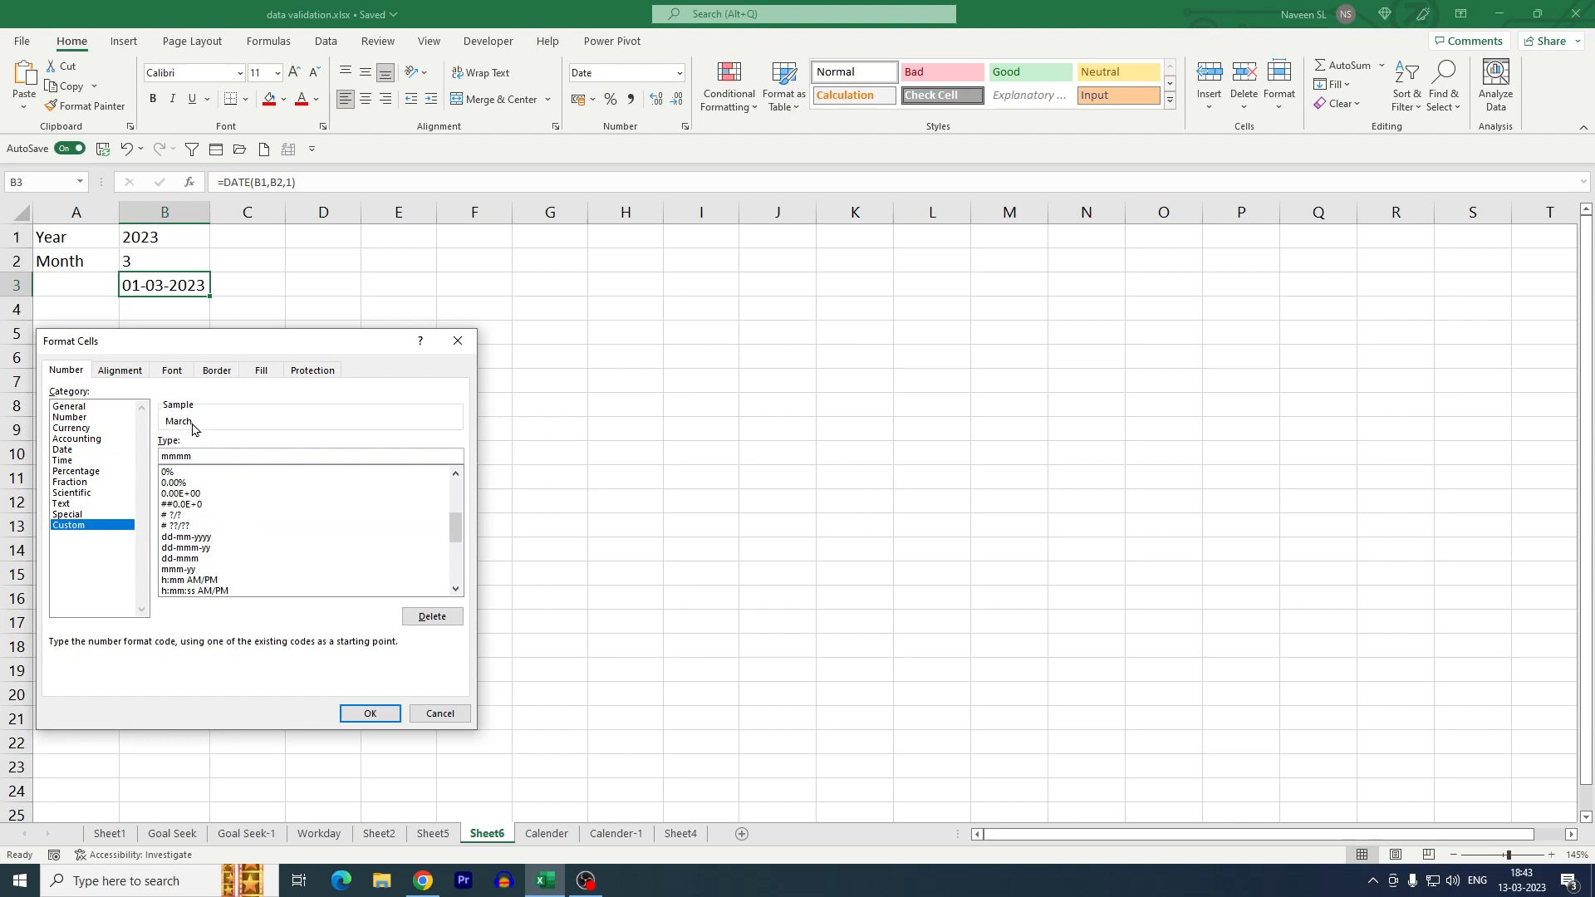
click(352, 710)
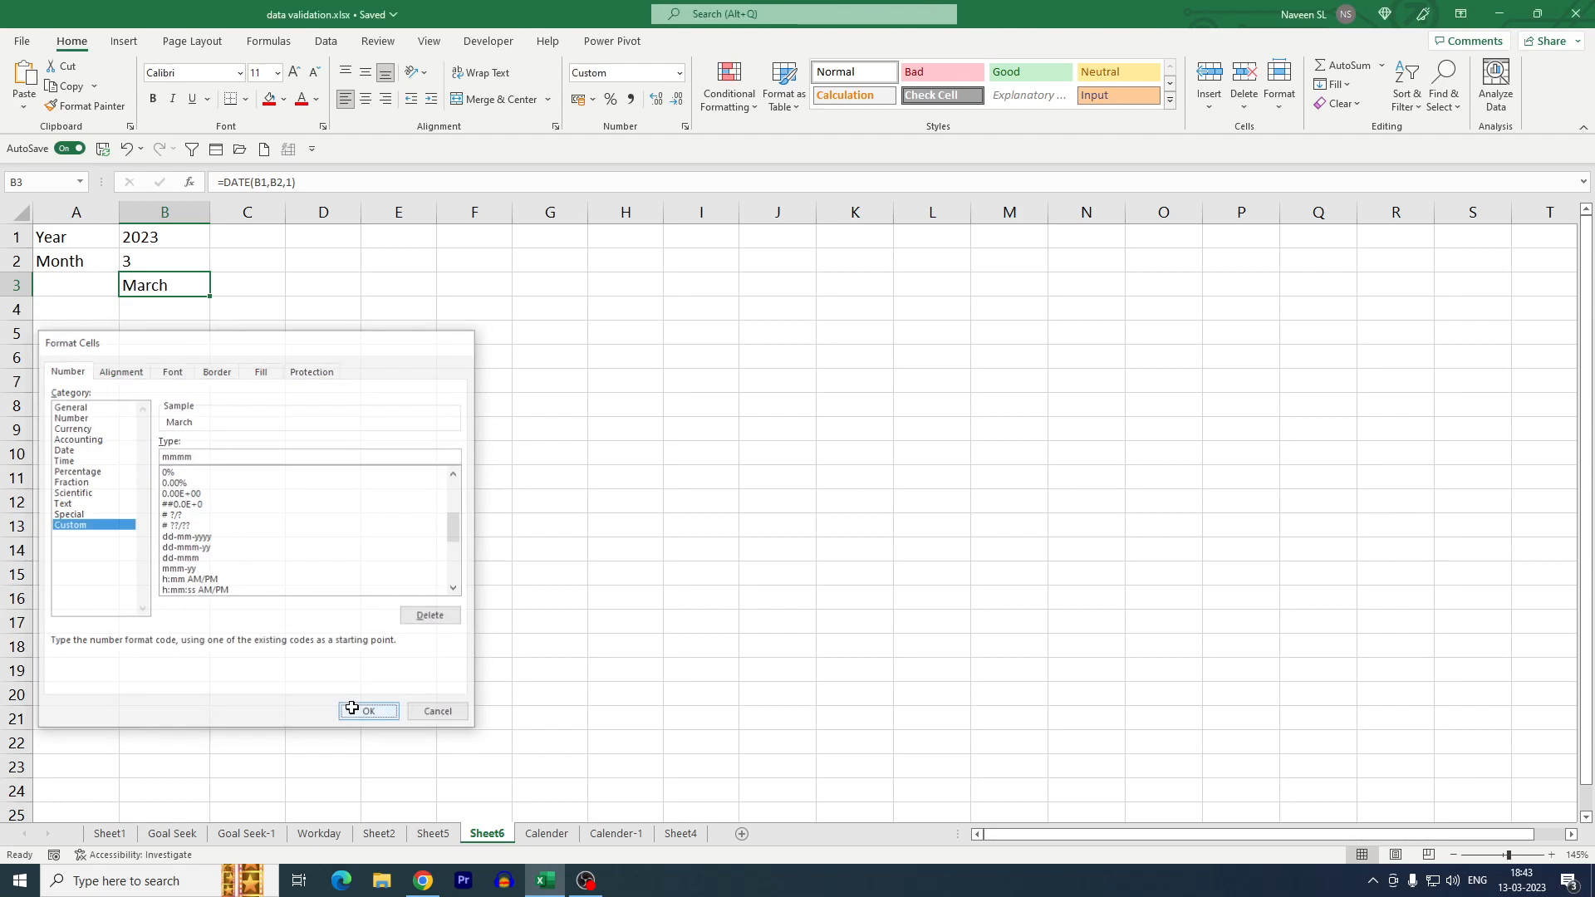
Test the month name formula by setting the month in B2 to 4 and restoring it to 3
click(186, 264)
text(4)
key(ctrl+Return)
text(3)
key(ctrl+Return)
Enter Sun in C4 and autofill the weekday headings across to Sat in I4
key(Down)
key(Down)
key(Up)
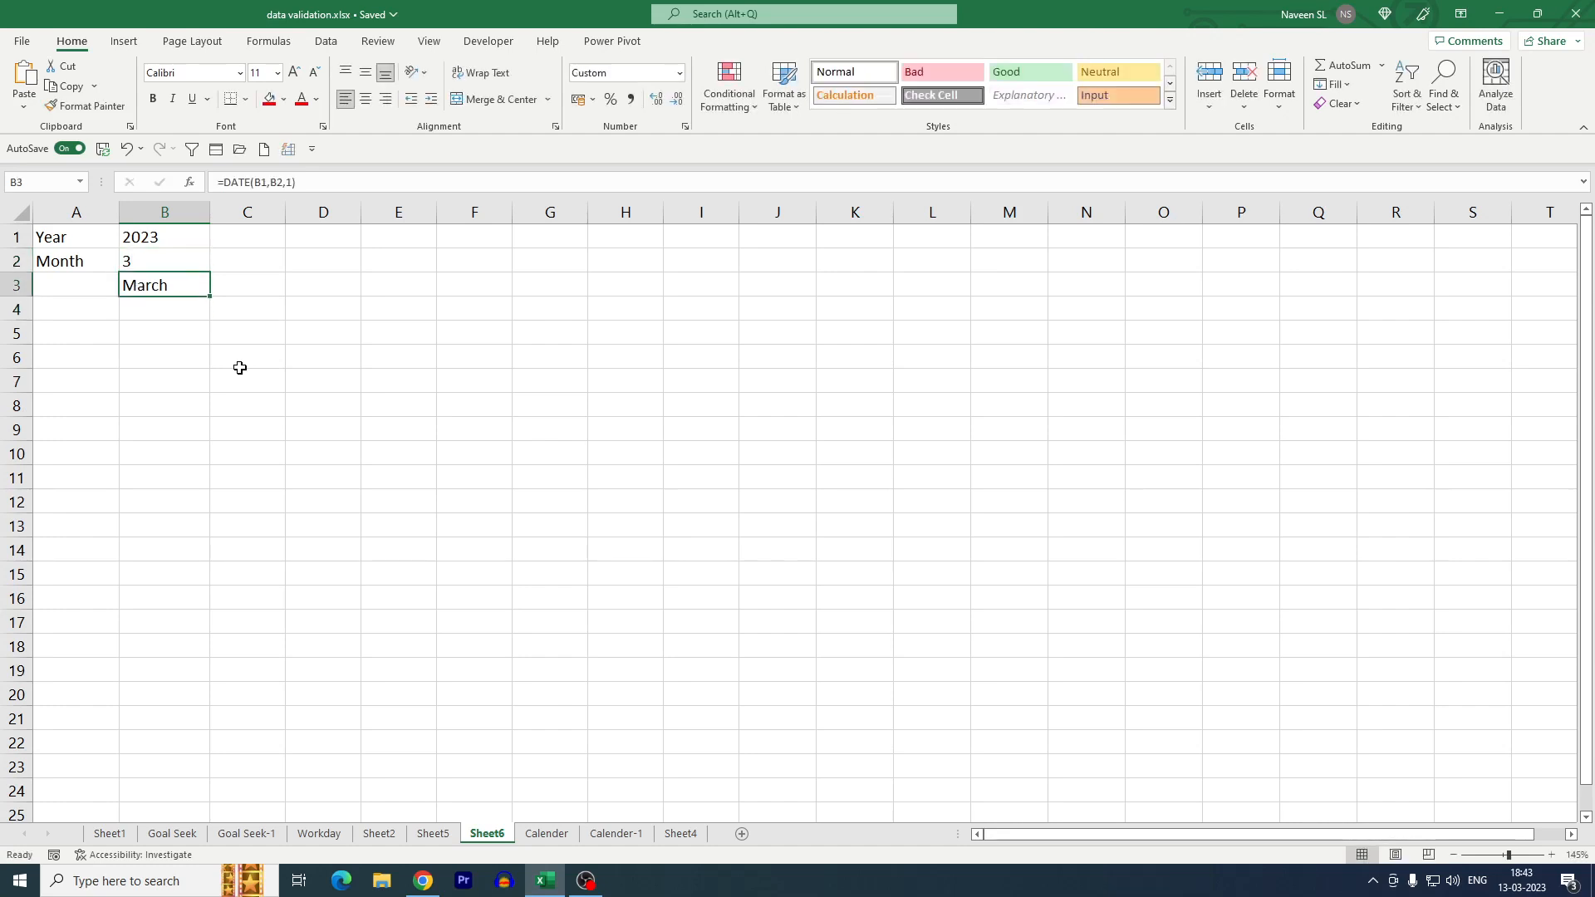
key(Down)
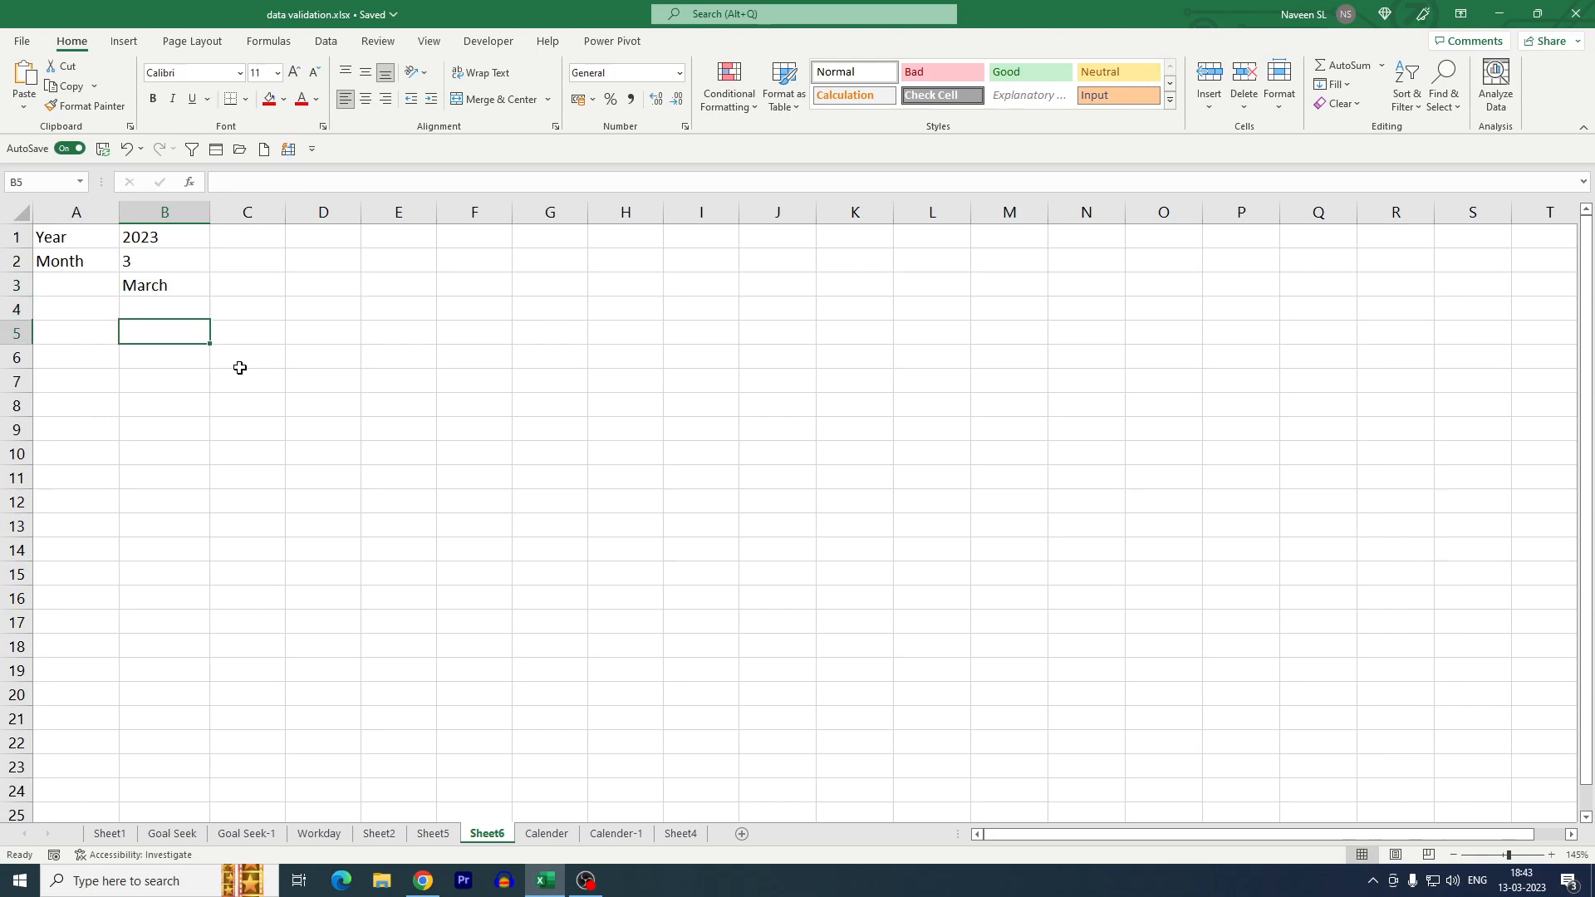
key(Right)
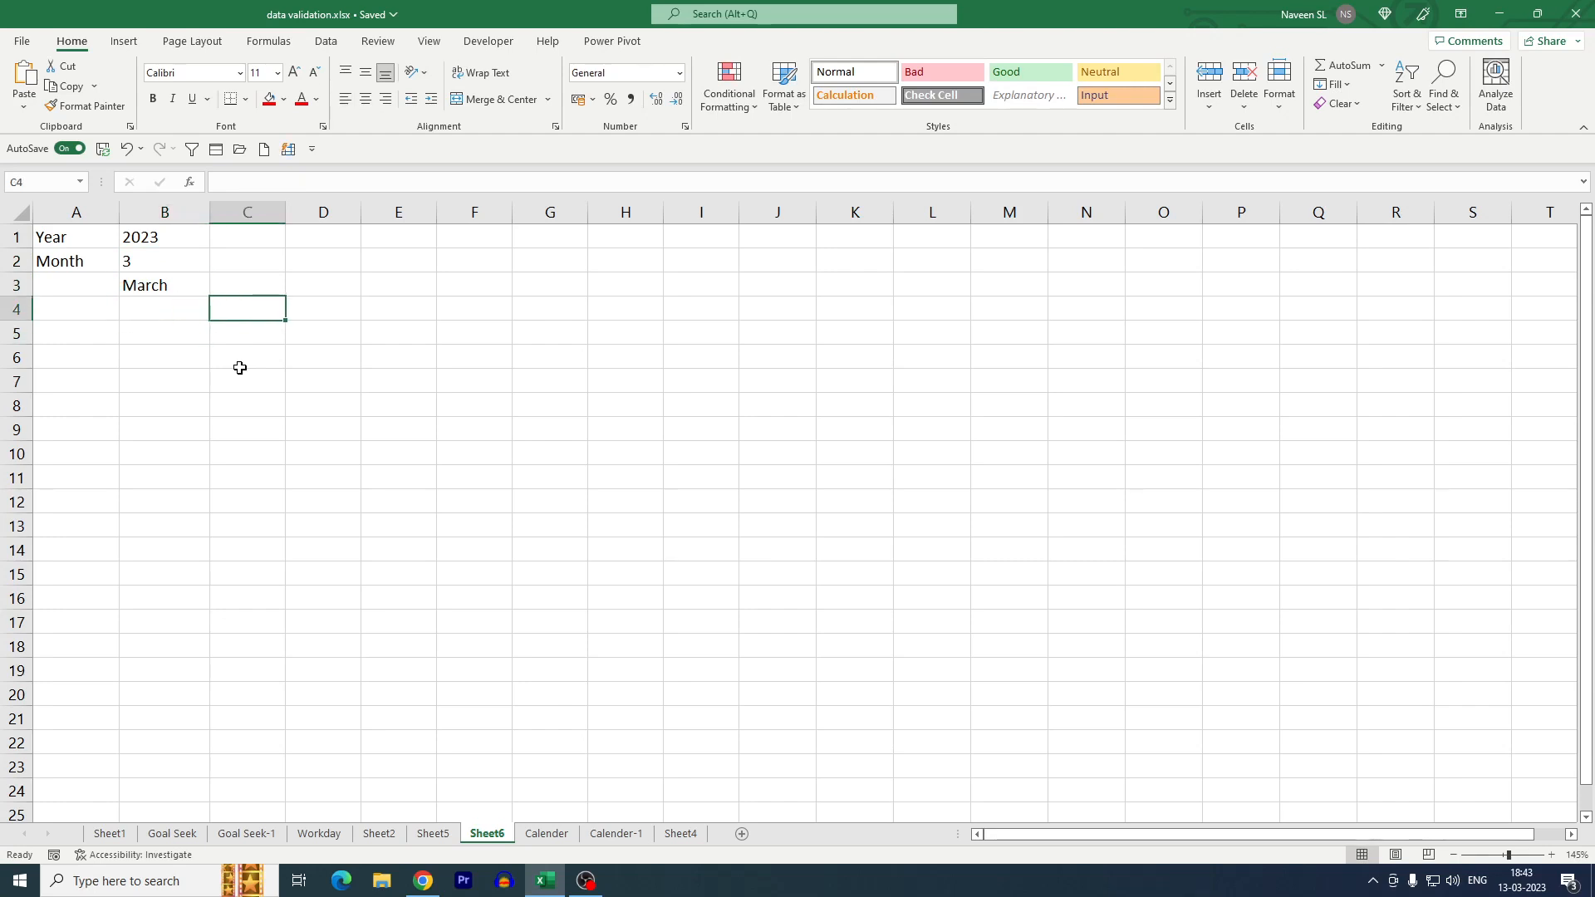
text(Sun)
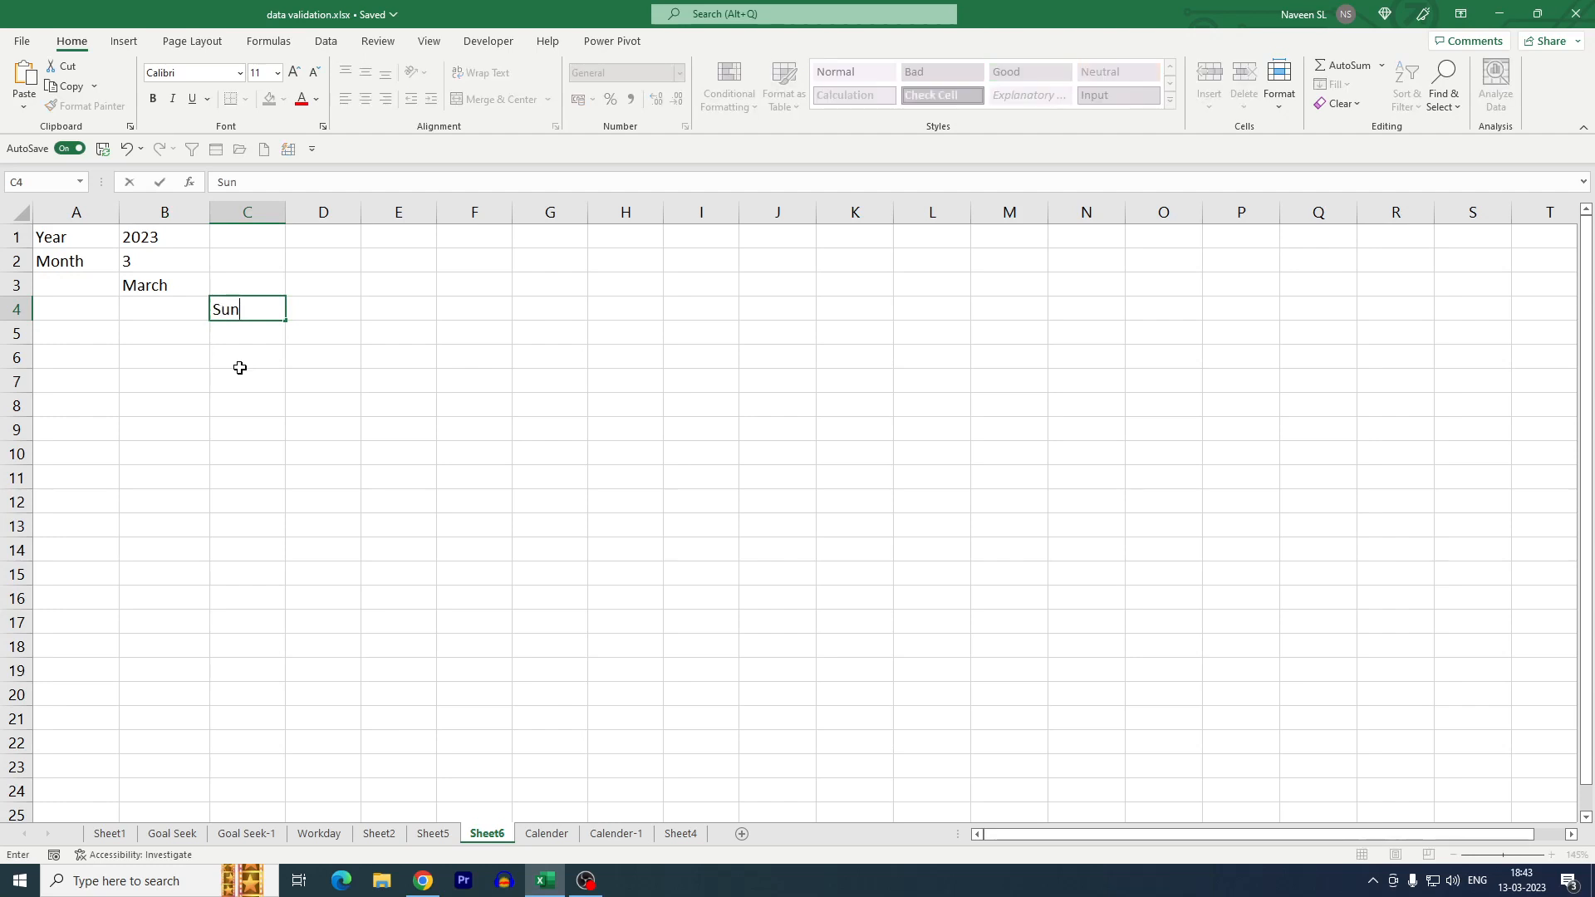
key(Return)
click(255, 310)
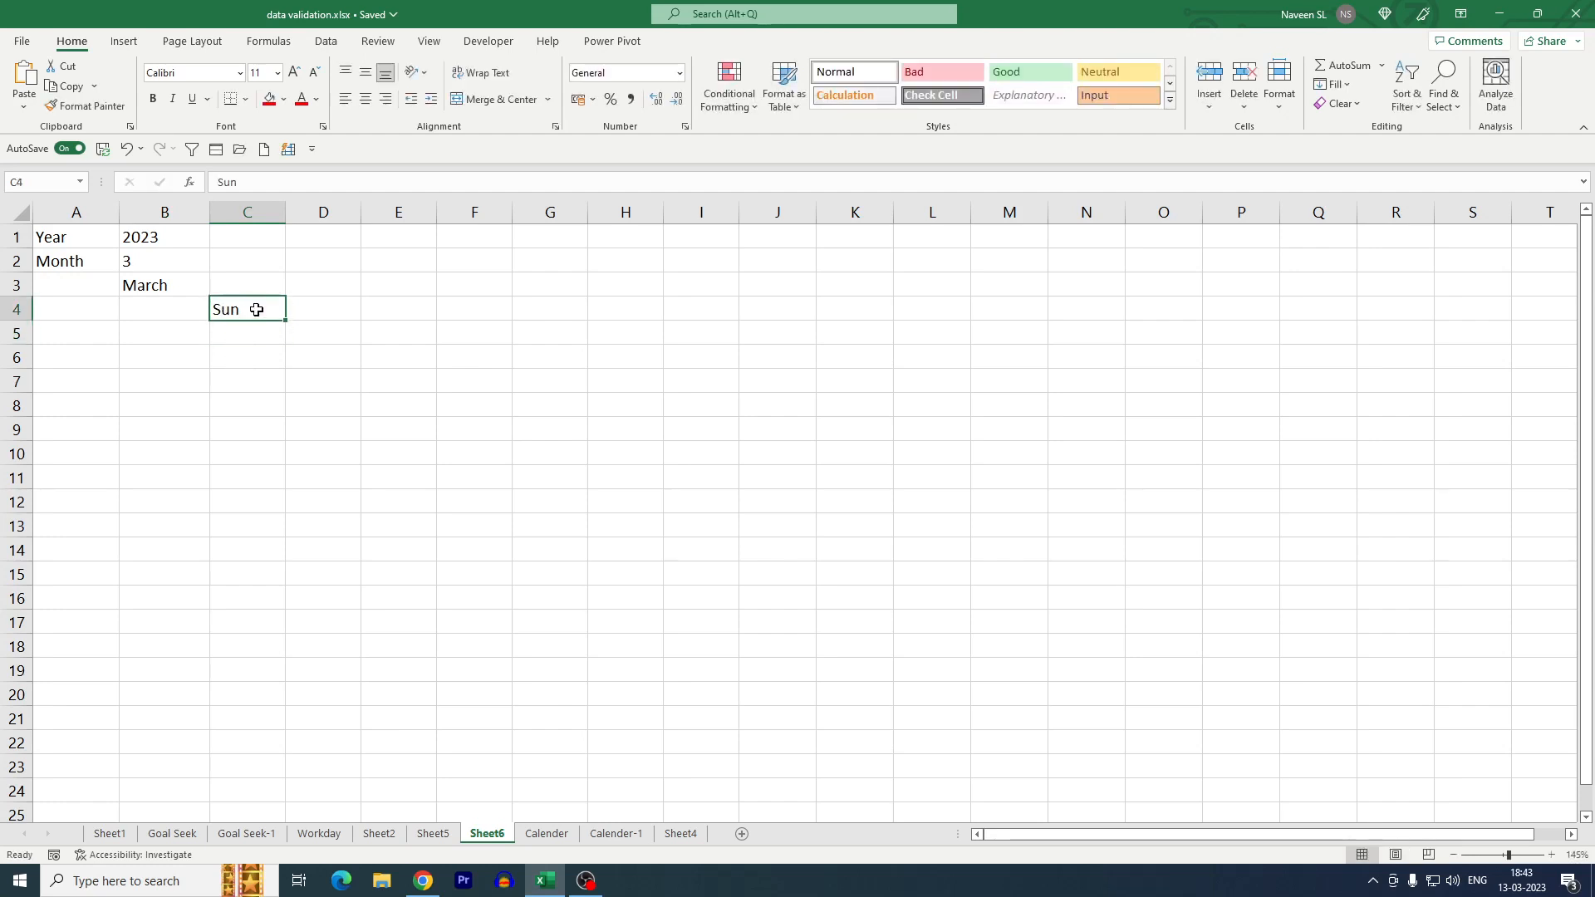
drag(319, 317, 714, 319)
Enter the formula =SEQUENCE(10) in cell C5, below the Sun heading
click(249, 334)
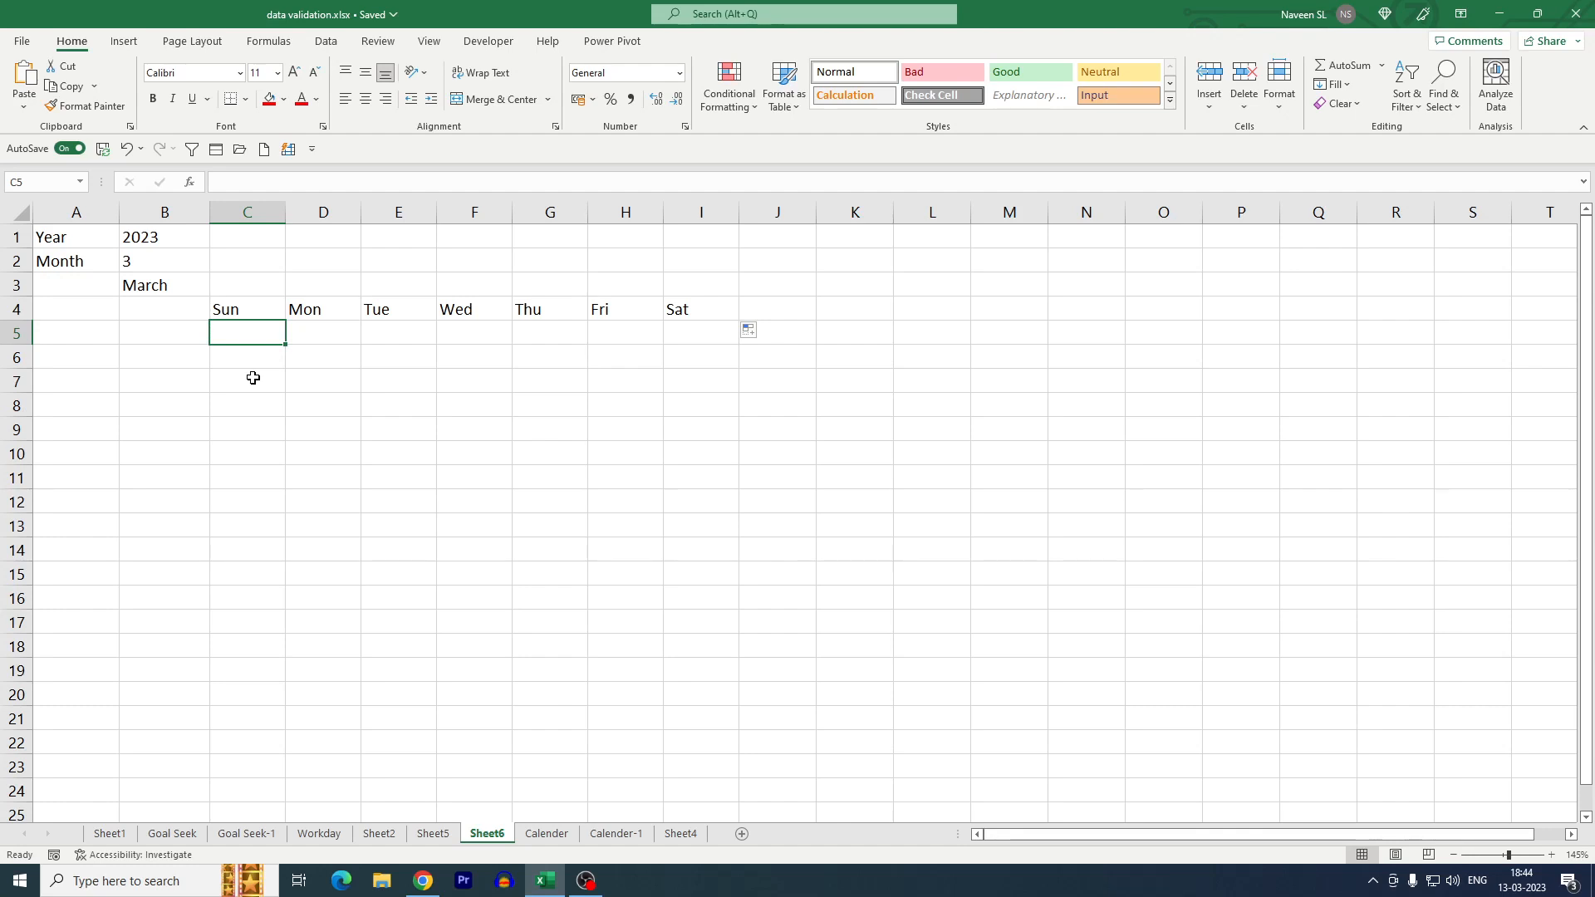
text(=se)
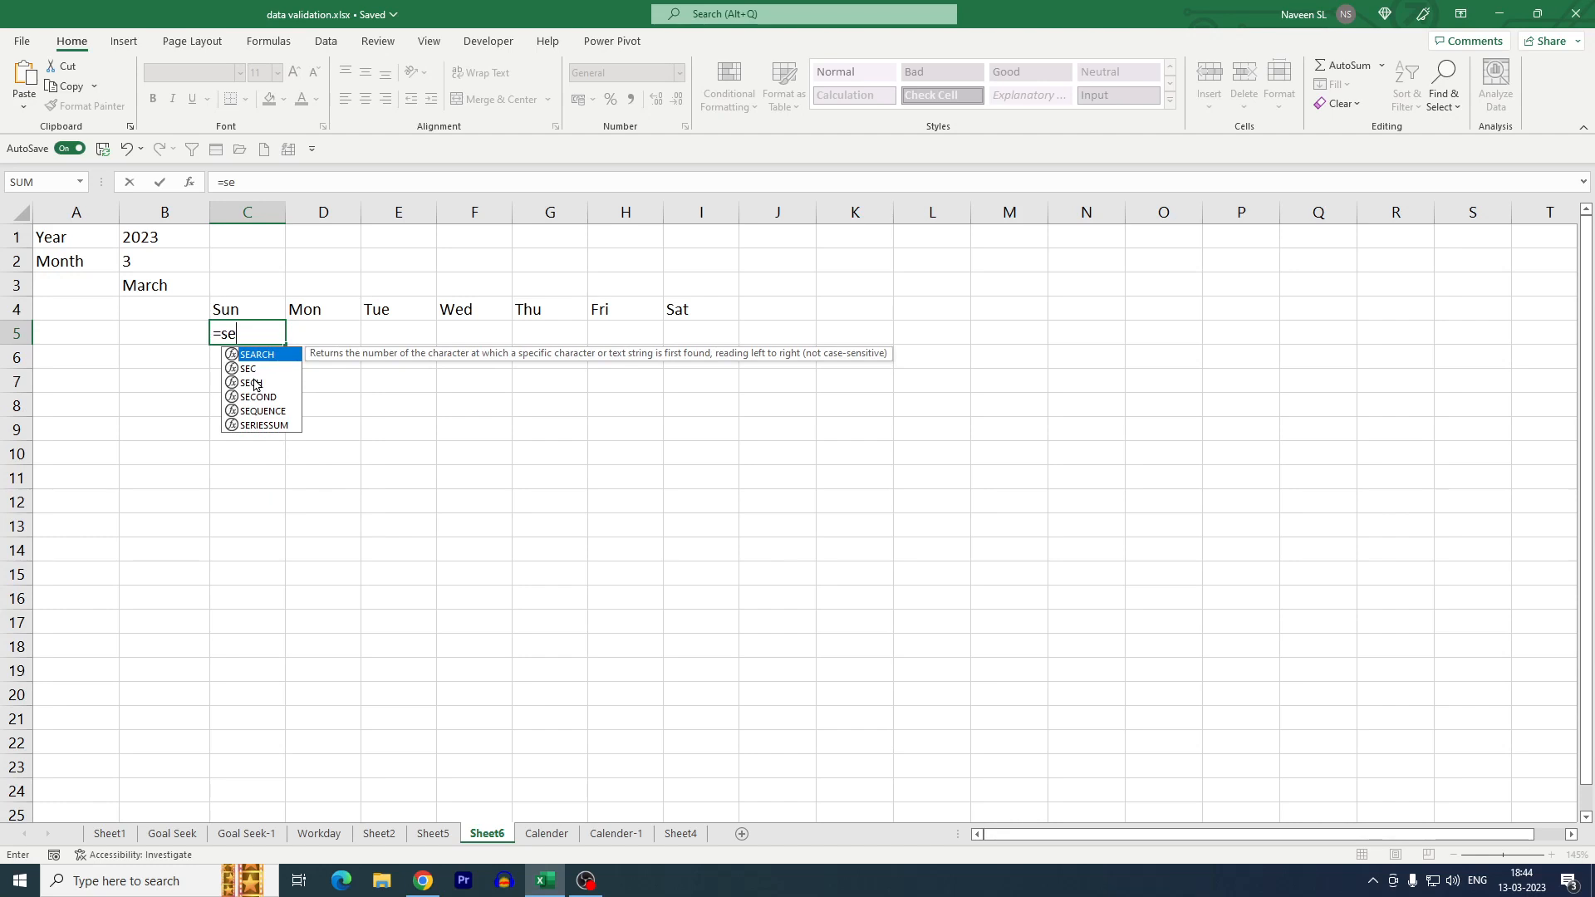
text(q)
key(Tab)
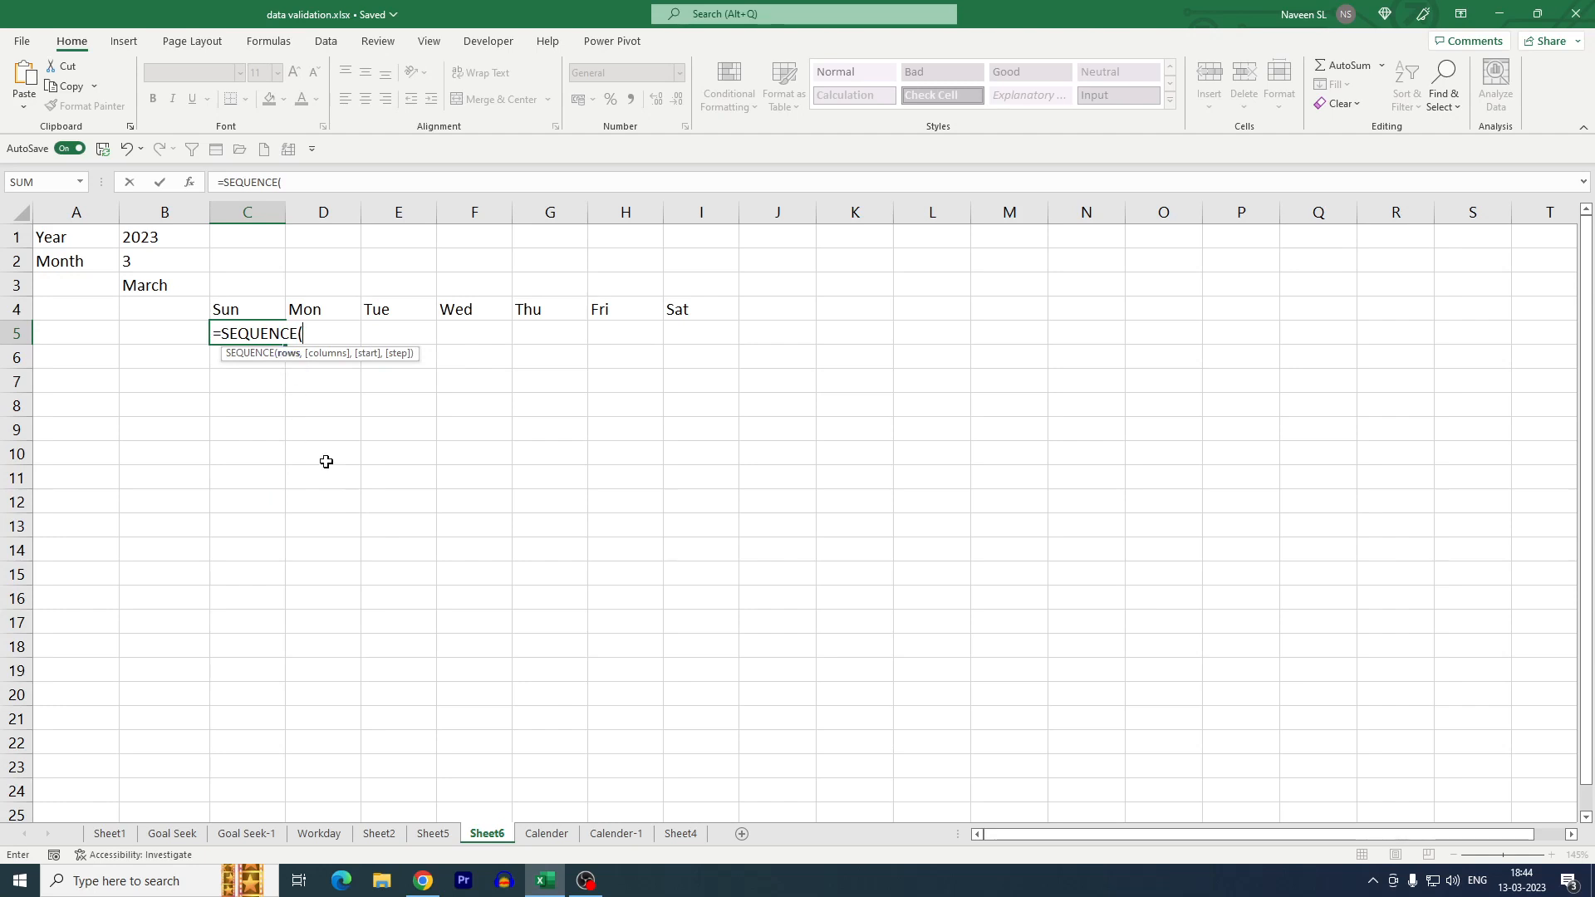
text(10))
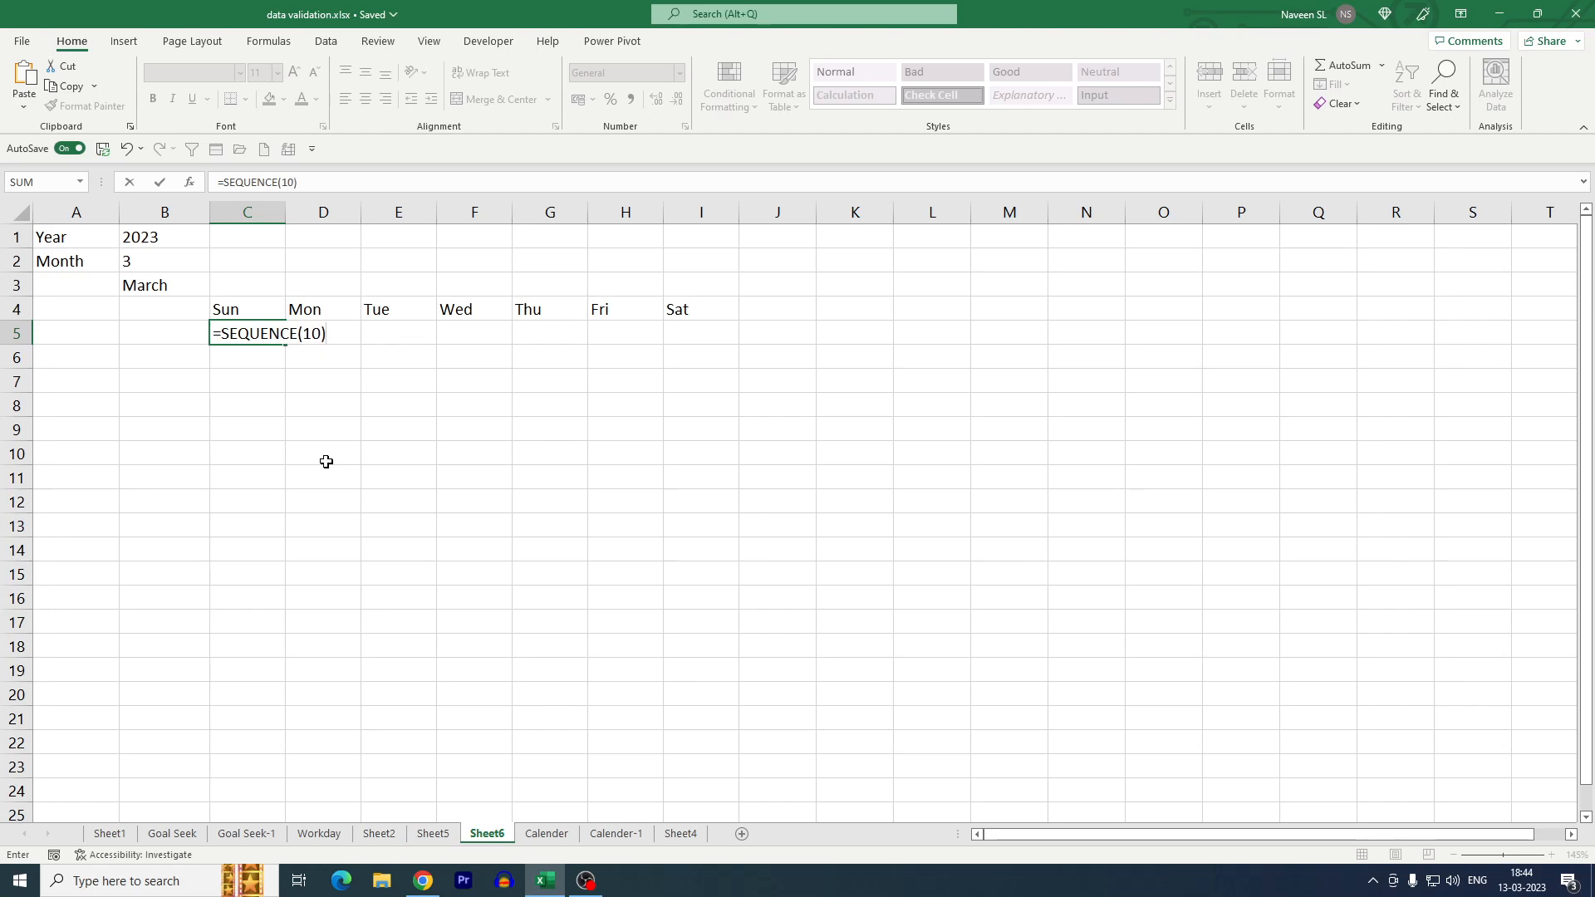
key(Return)
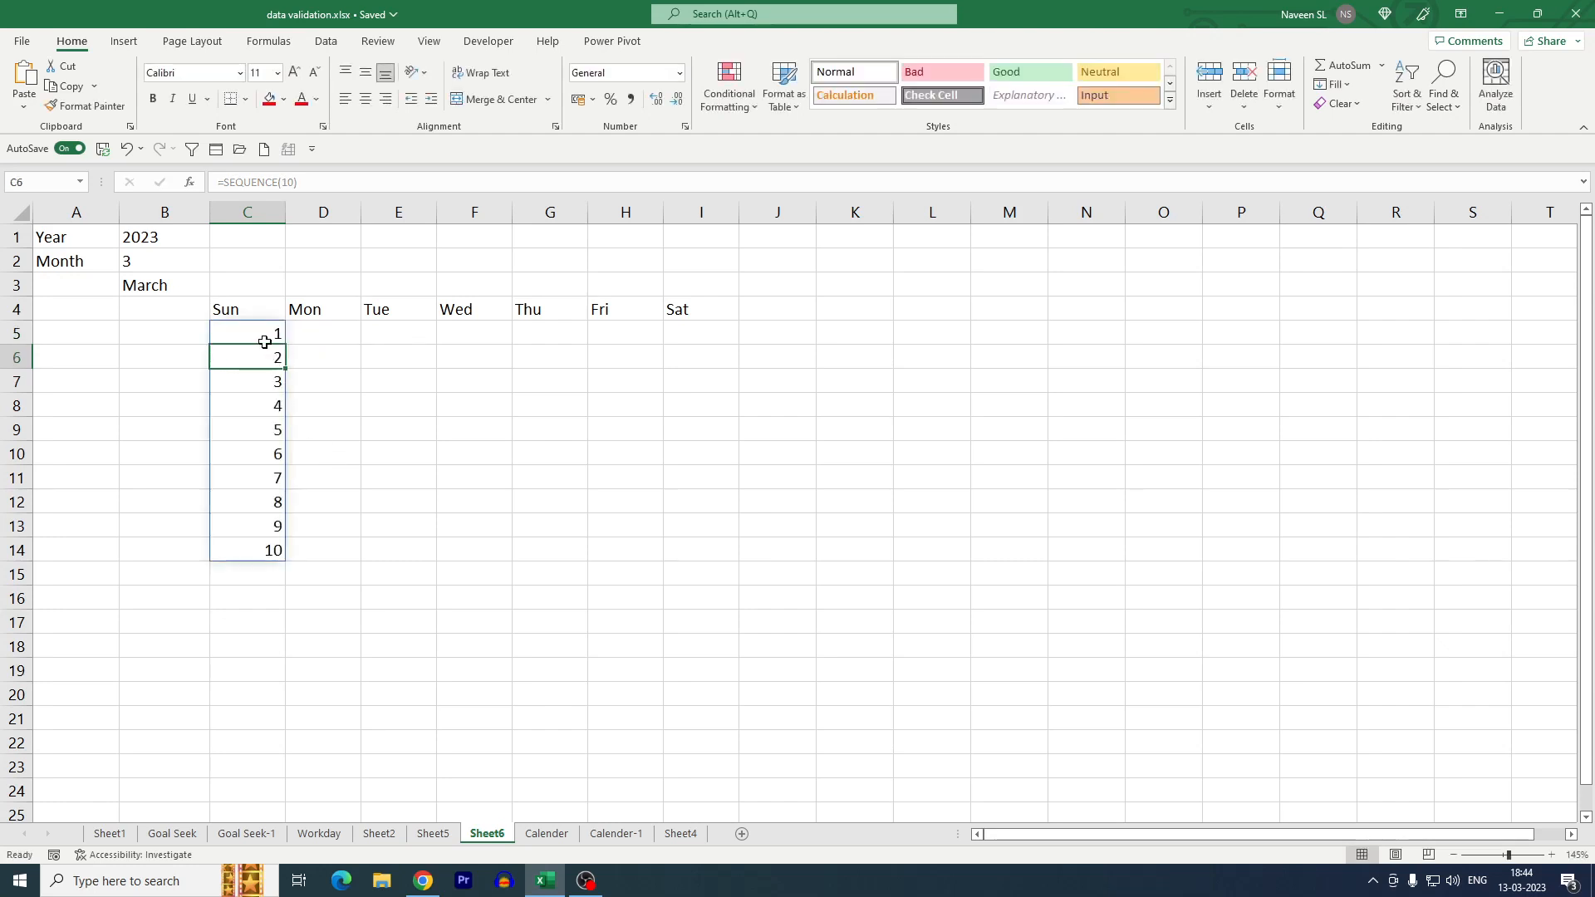
Change the C5 formula to =SEQUENCE(6,7,1,1) to fill a grid of six rows and seven columns
click(266, 336)
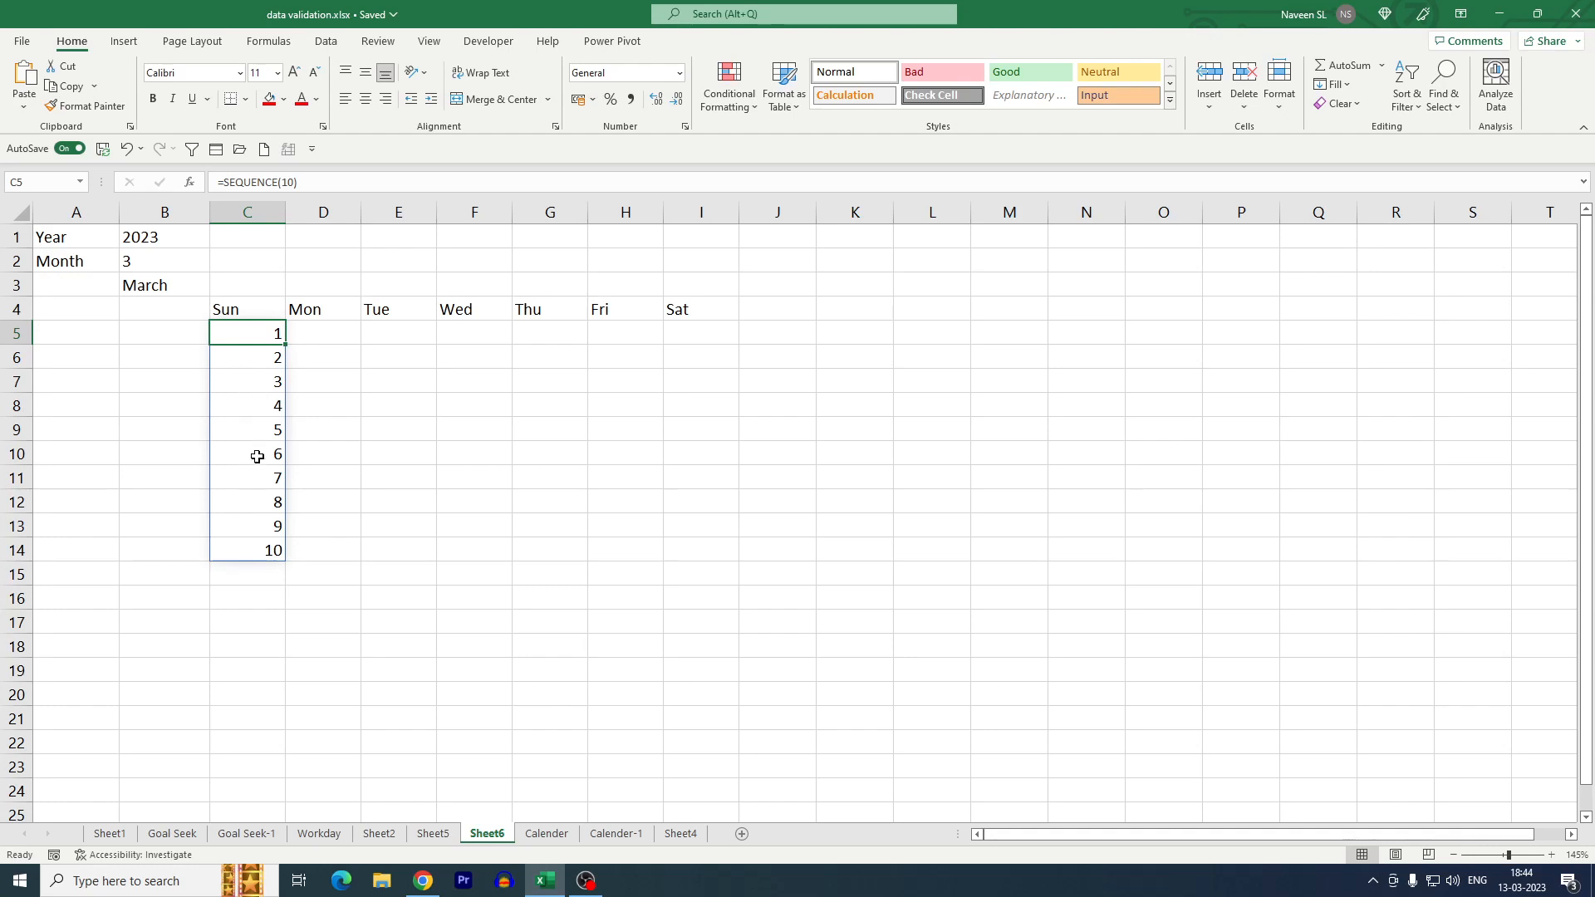
click(295, 182)
key(BackSpace)
key(BackSpace)
text(6,7)
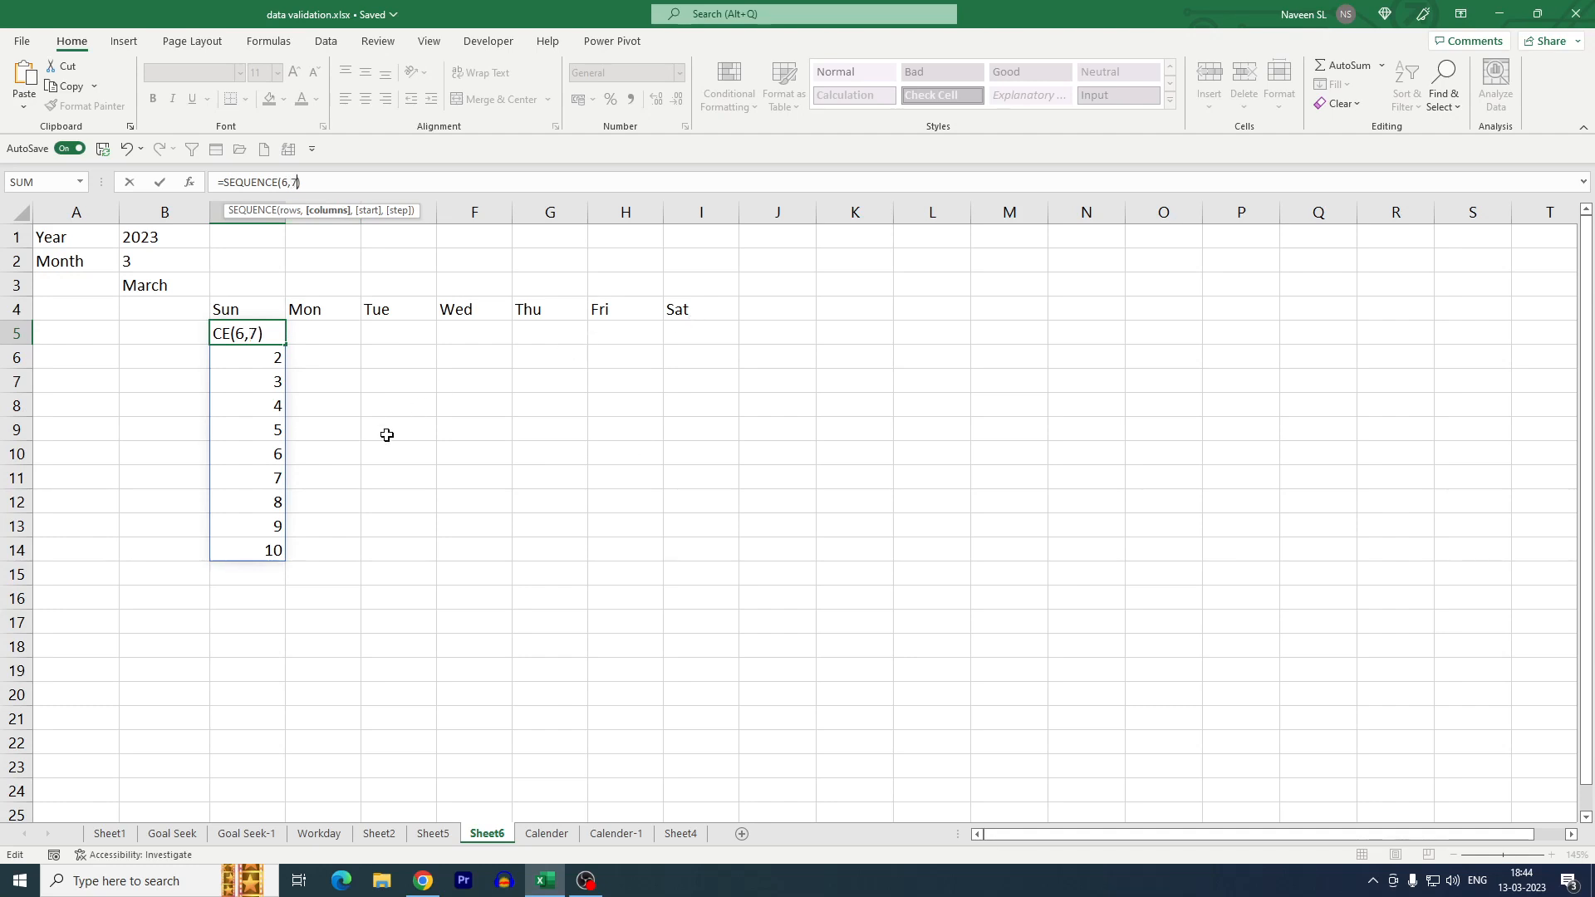
text(,)
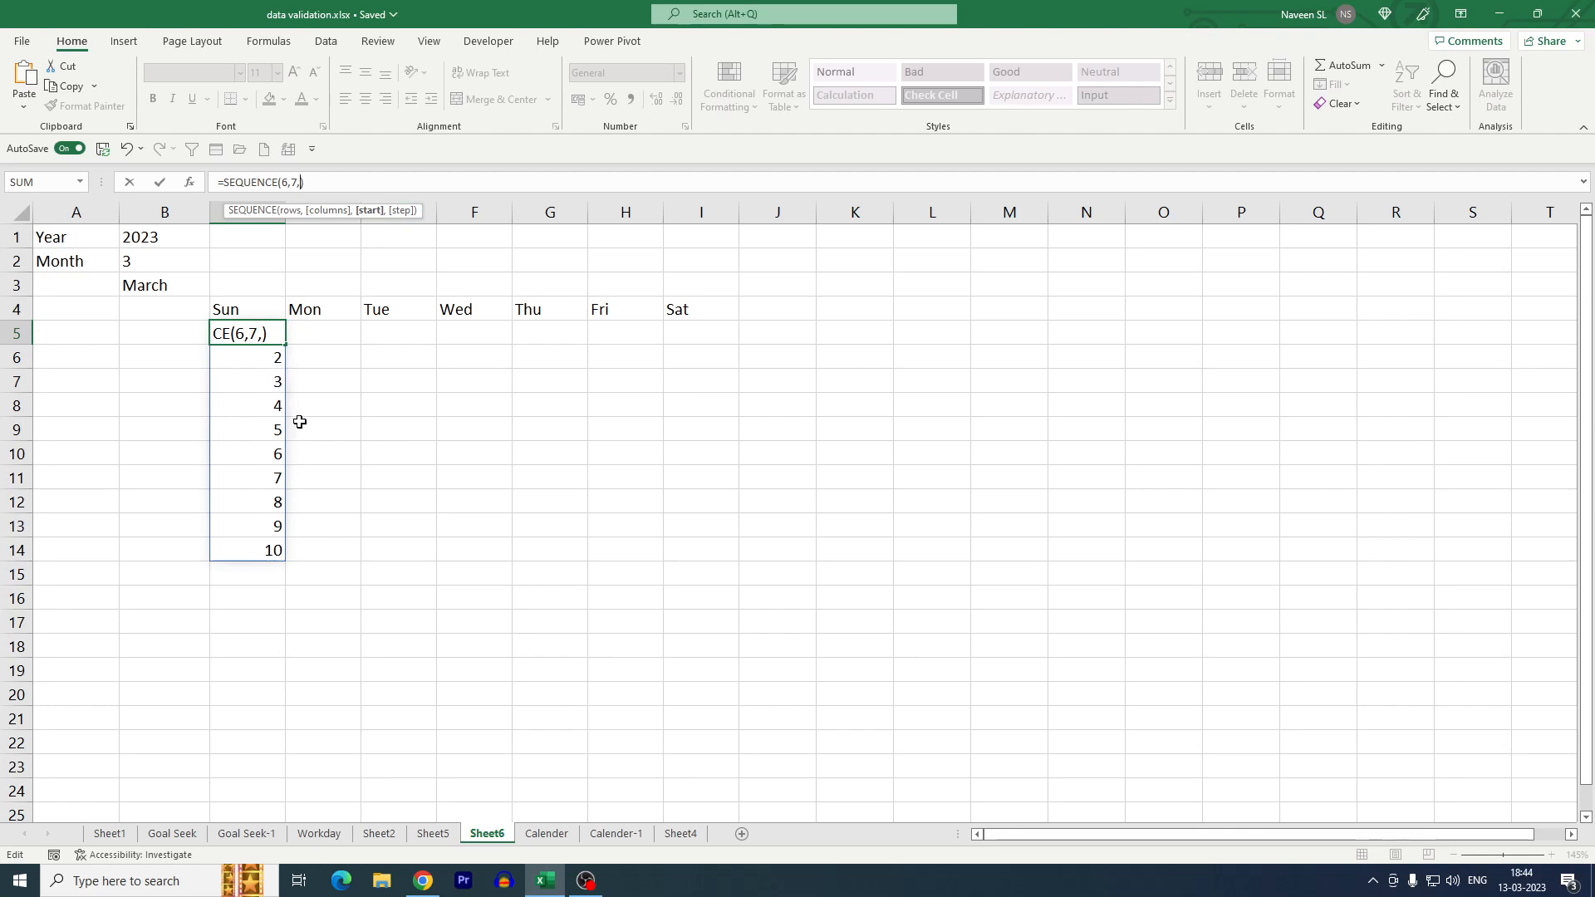
text(1,)
text(1)
key(Return)
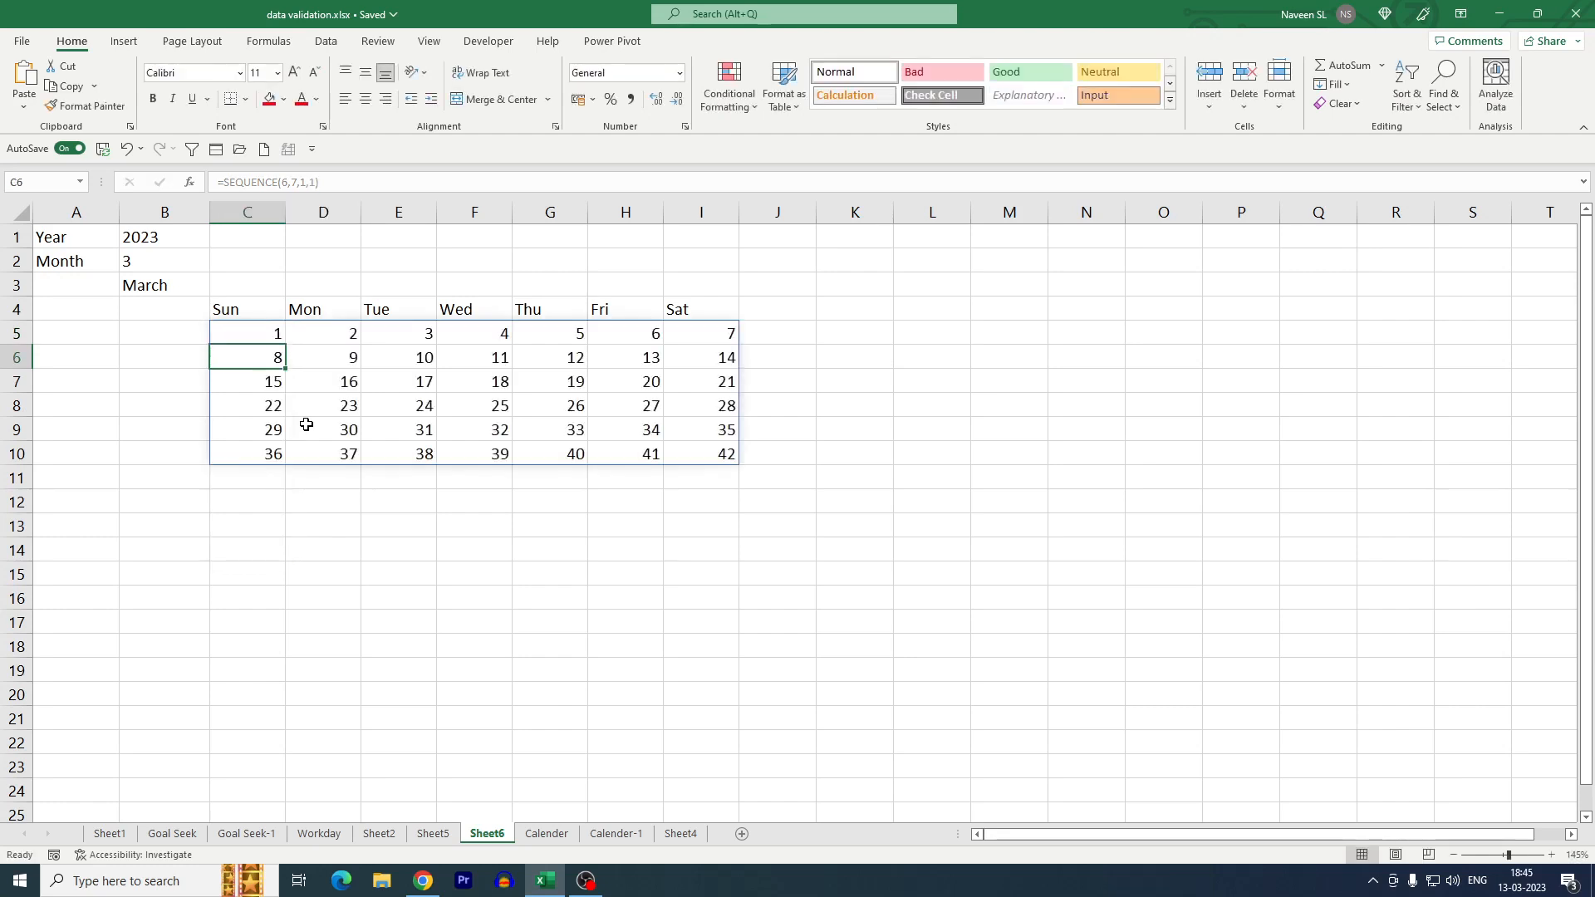
Change the C5 formula to =SEQUENCE(6,7,DATE(B1,B2,1),1) so the grid starts from the first day of the chosen month
click(266, 334)
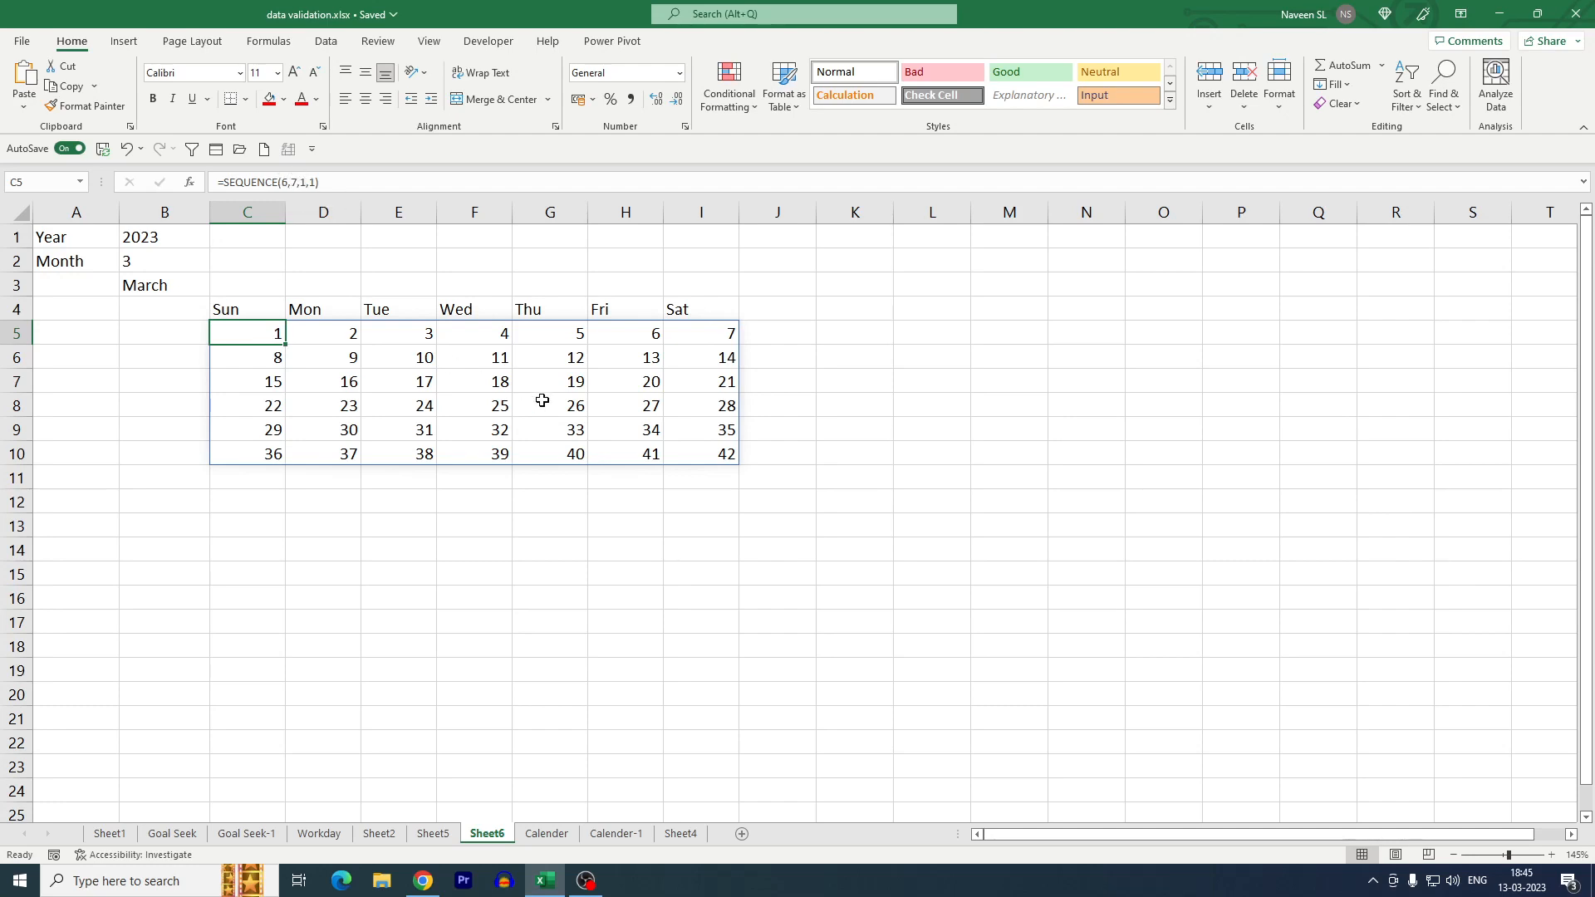
click(306, 182)
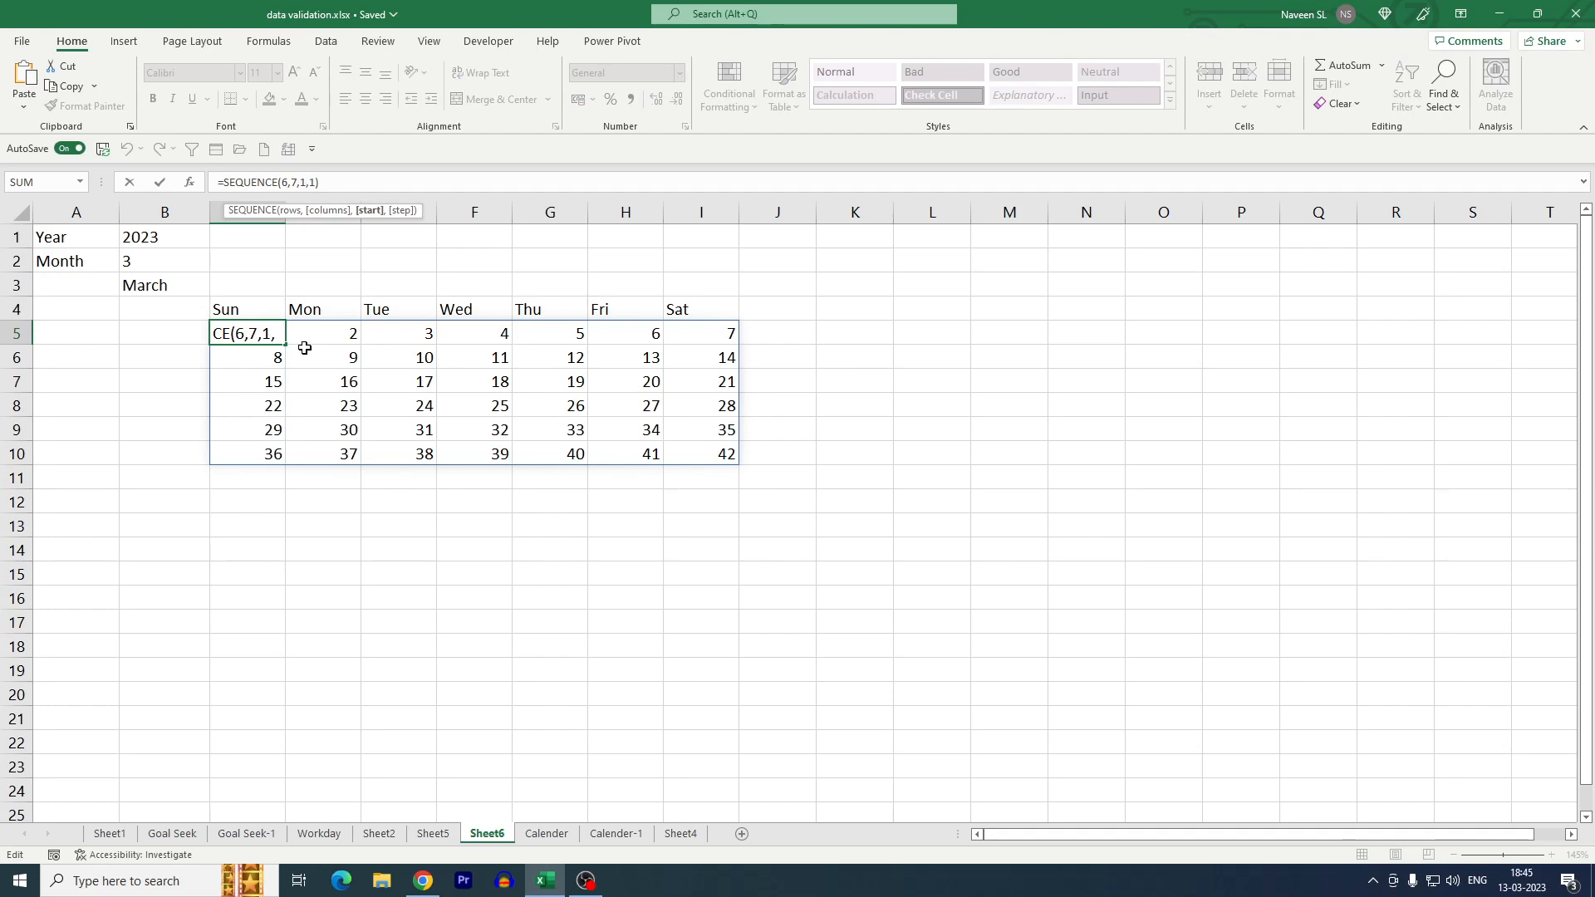
key(BackSpace)
text(dat)
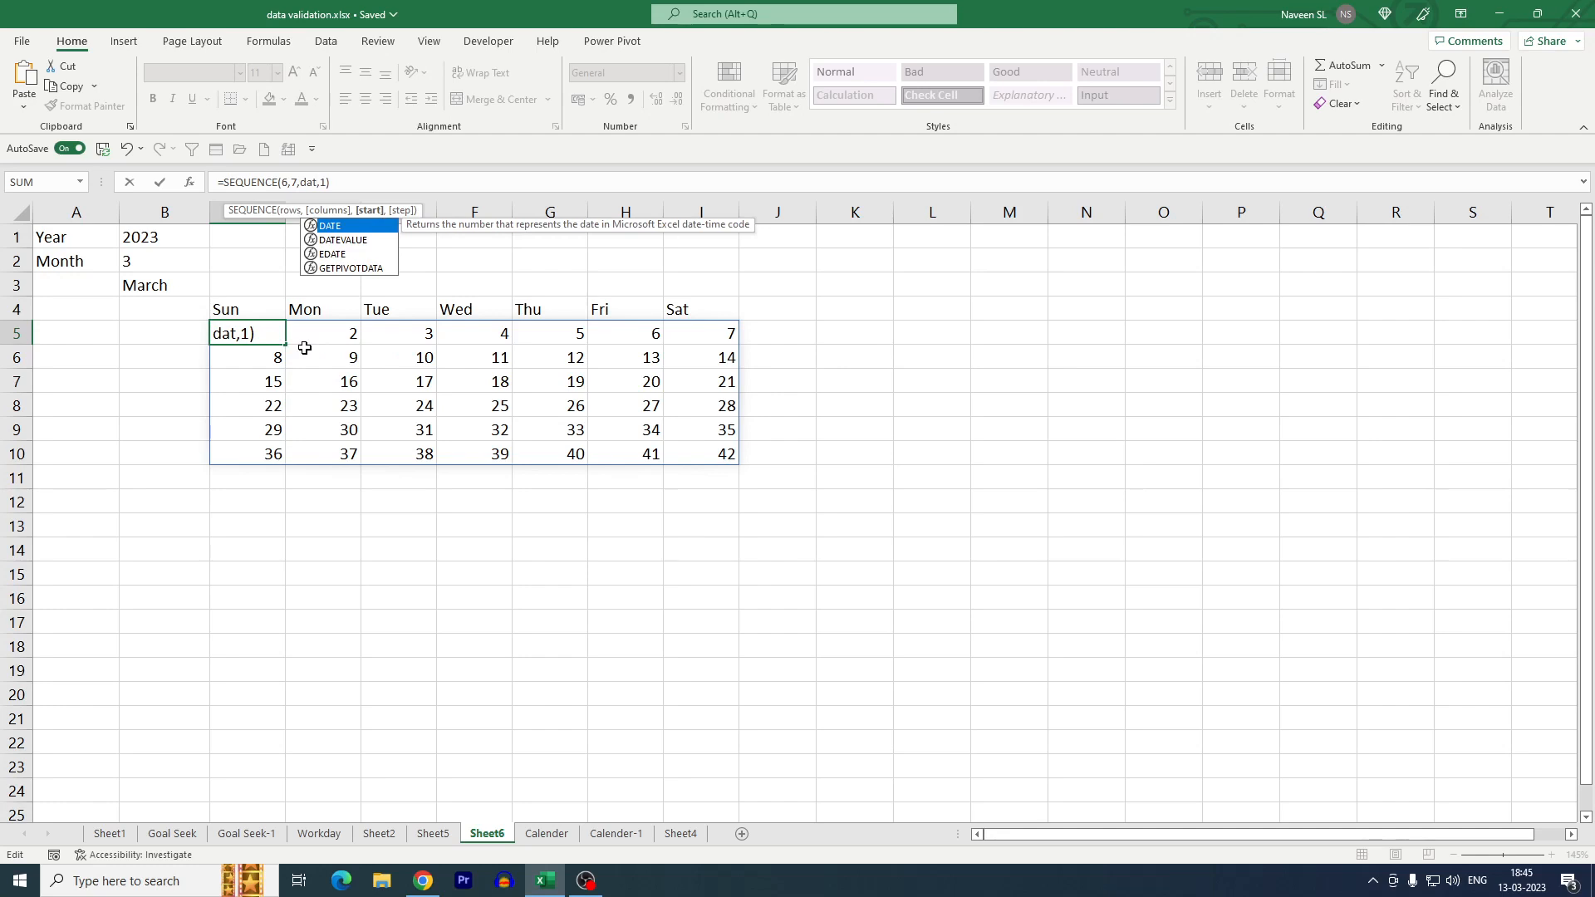
key(Tab)
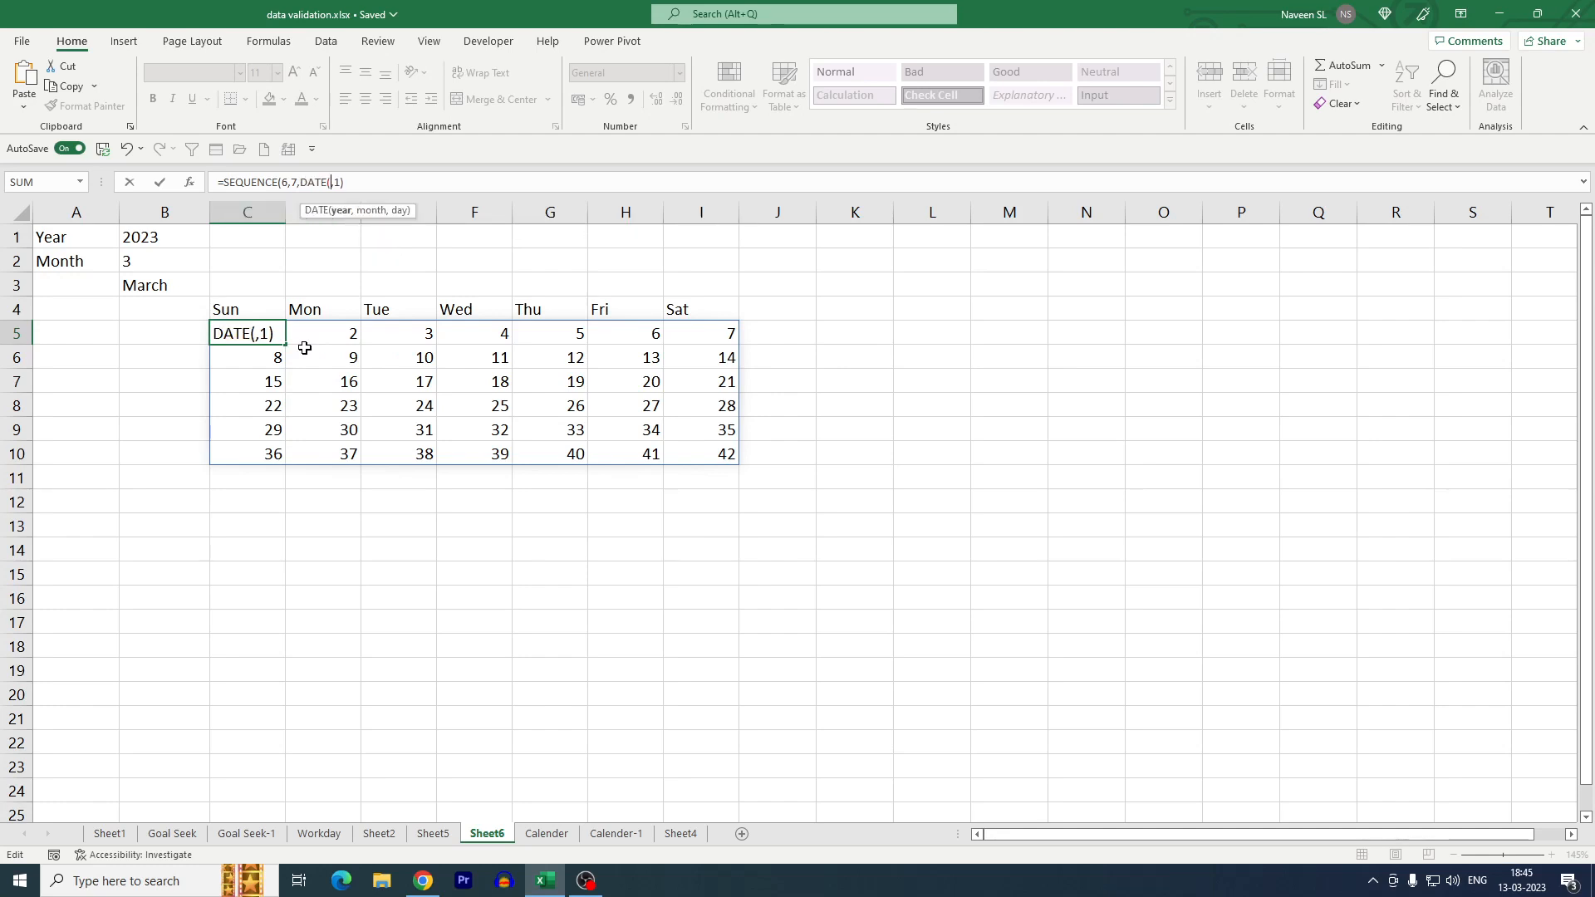
click(168, 236)
text(,)
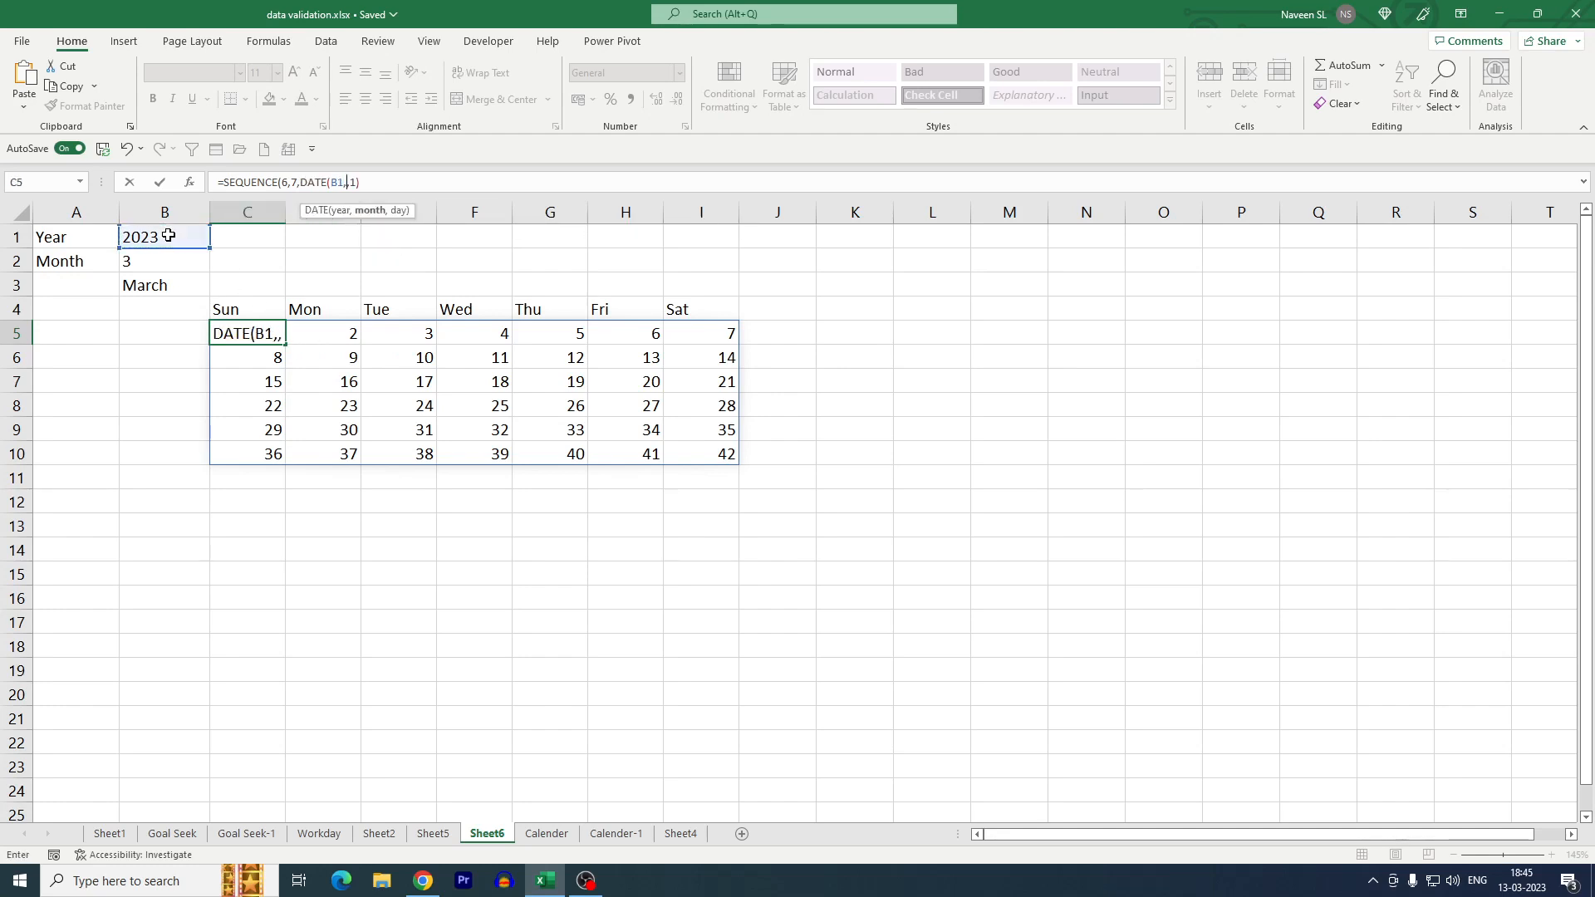
click(150, 263)
text(,)
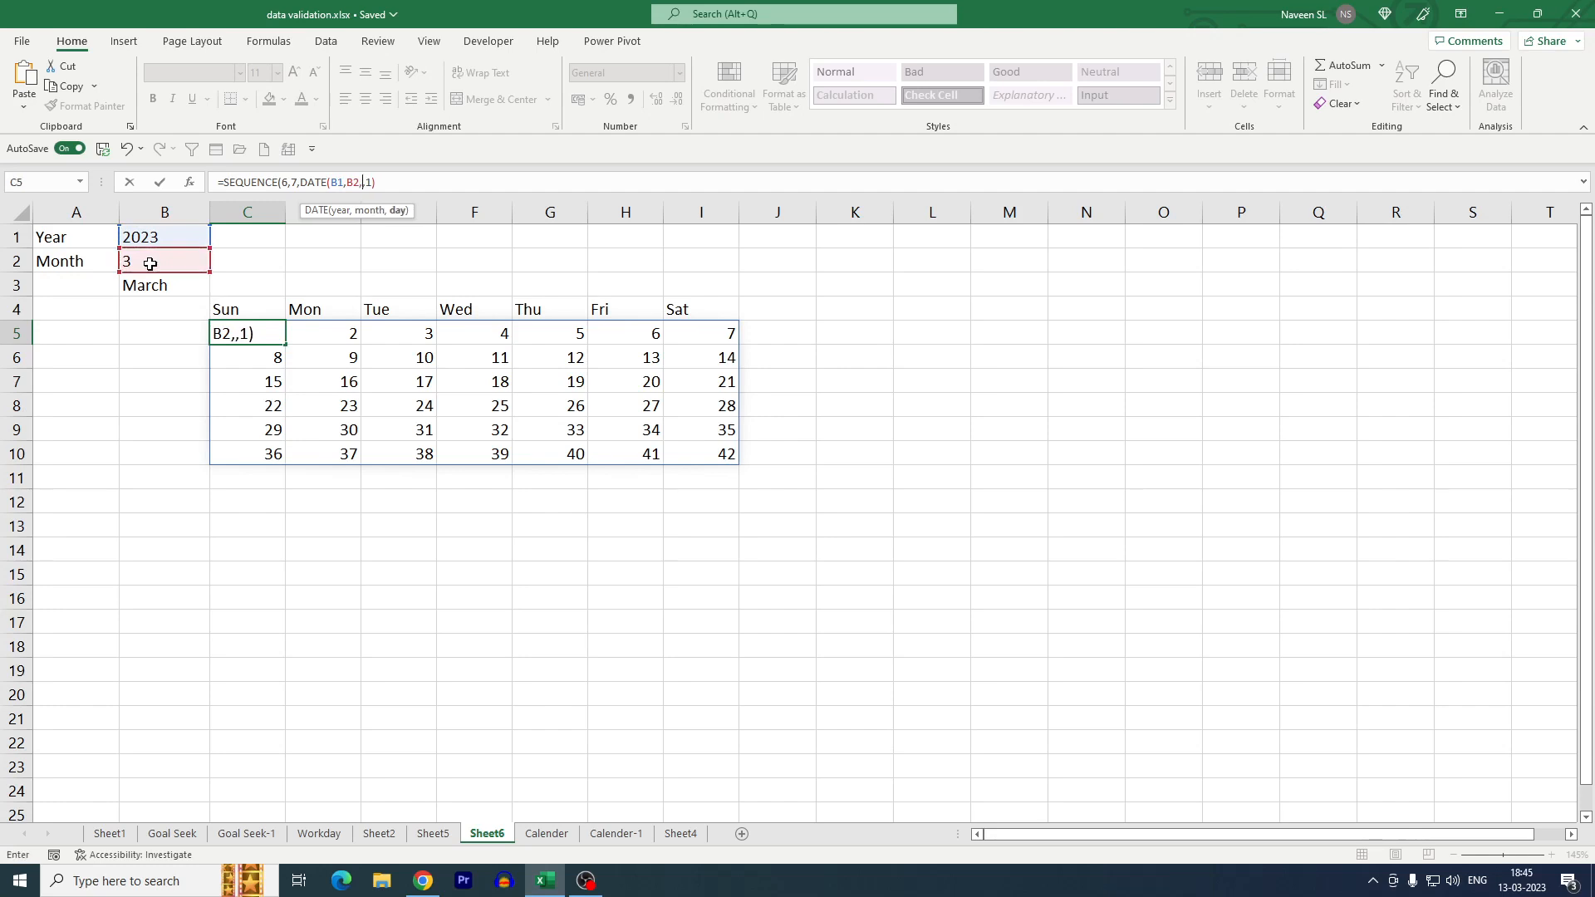
text())
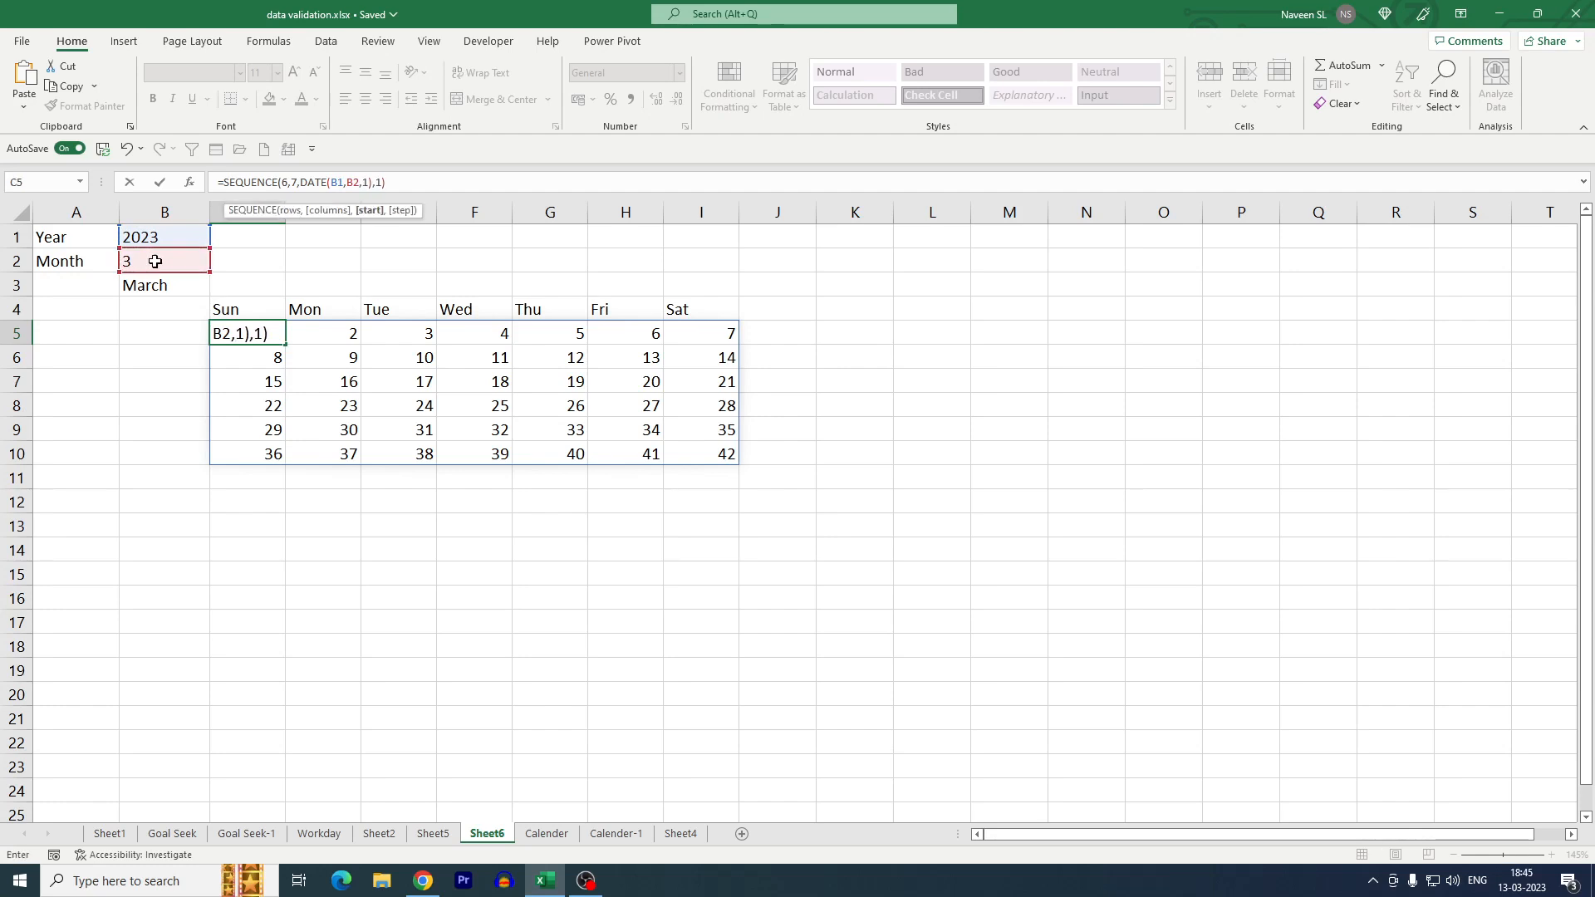
click(394, 182)
key(Return)
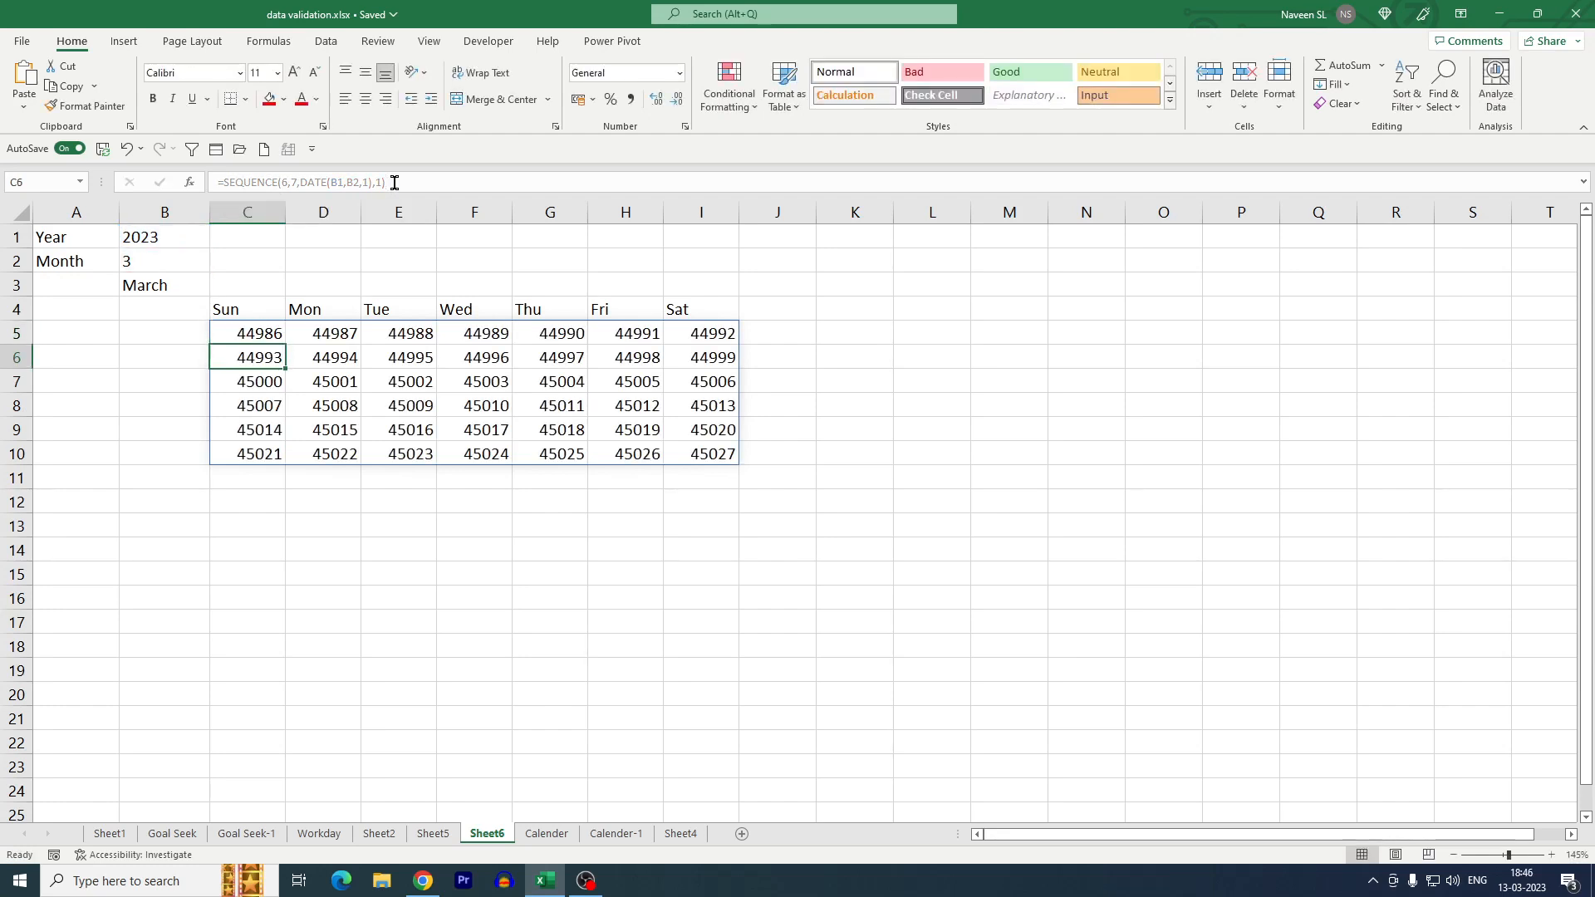
key(Up)
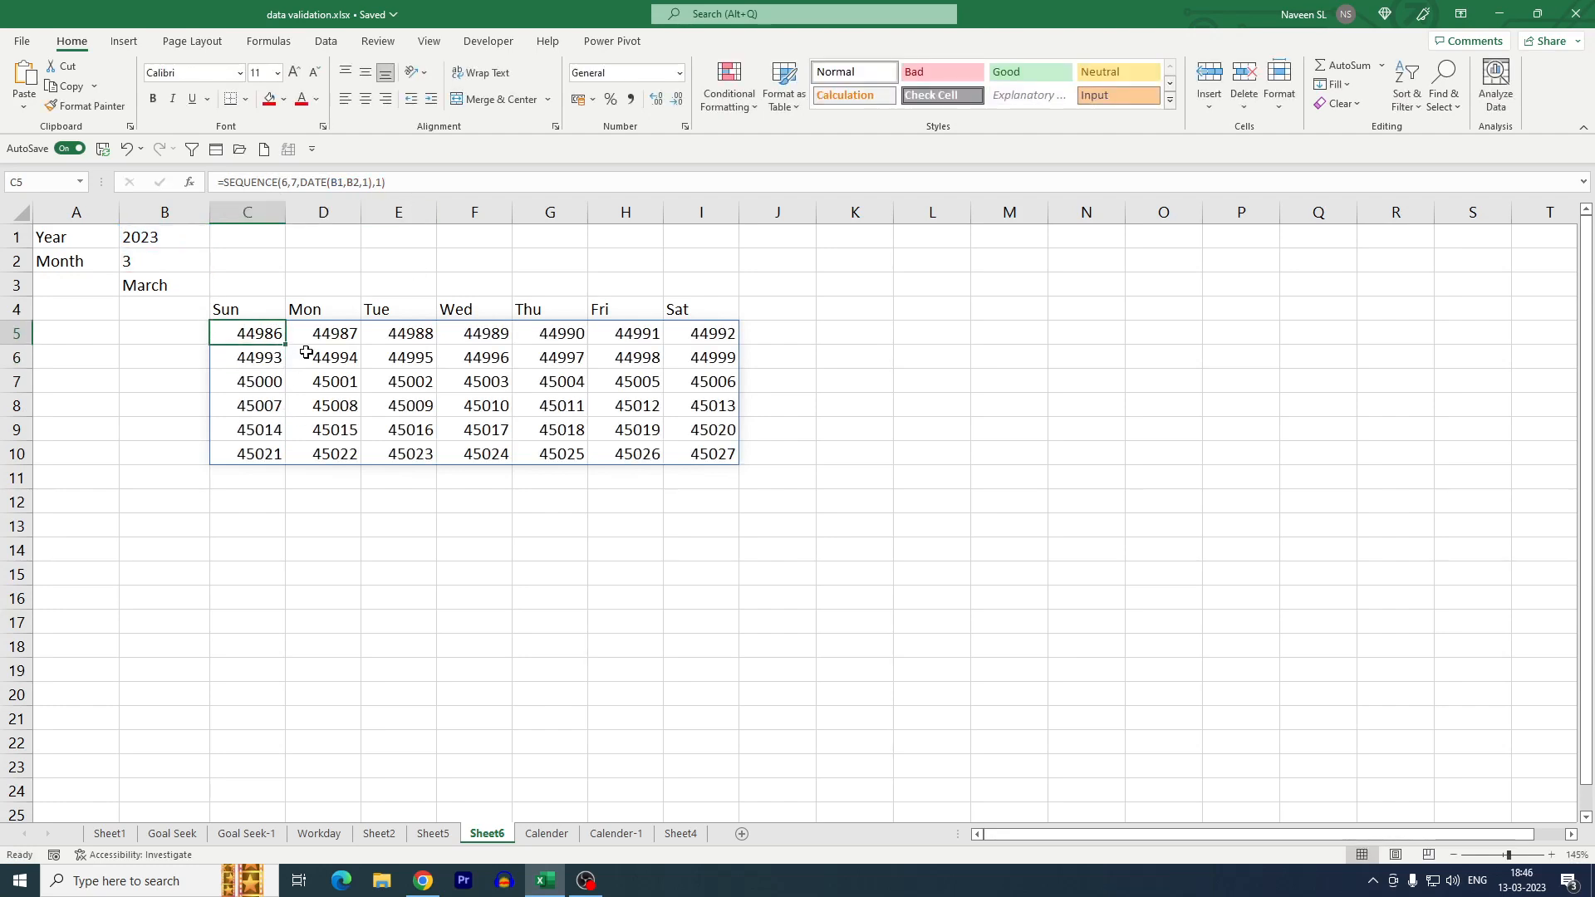
Format the calendar grid C5:I10 as Short Date and autofit the widths of columns C to I
drag(251, 331, 687, 451)
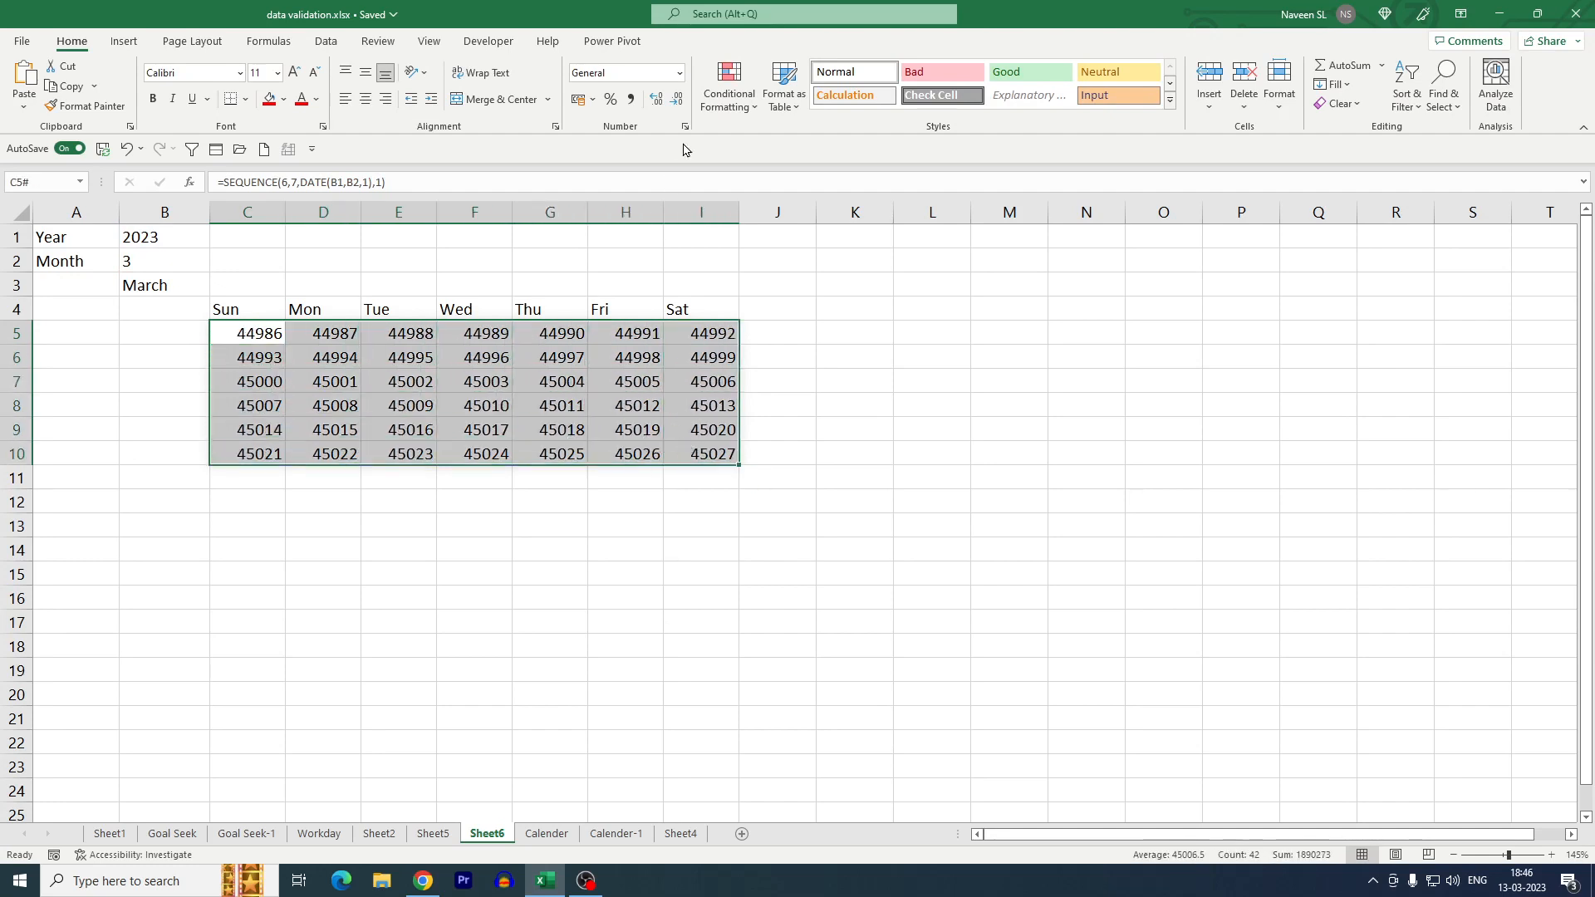
click(680, 73)
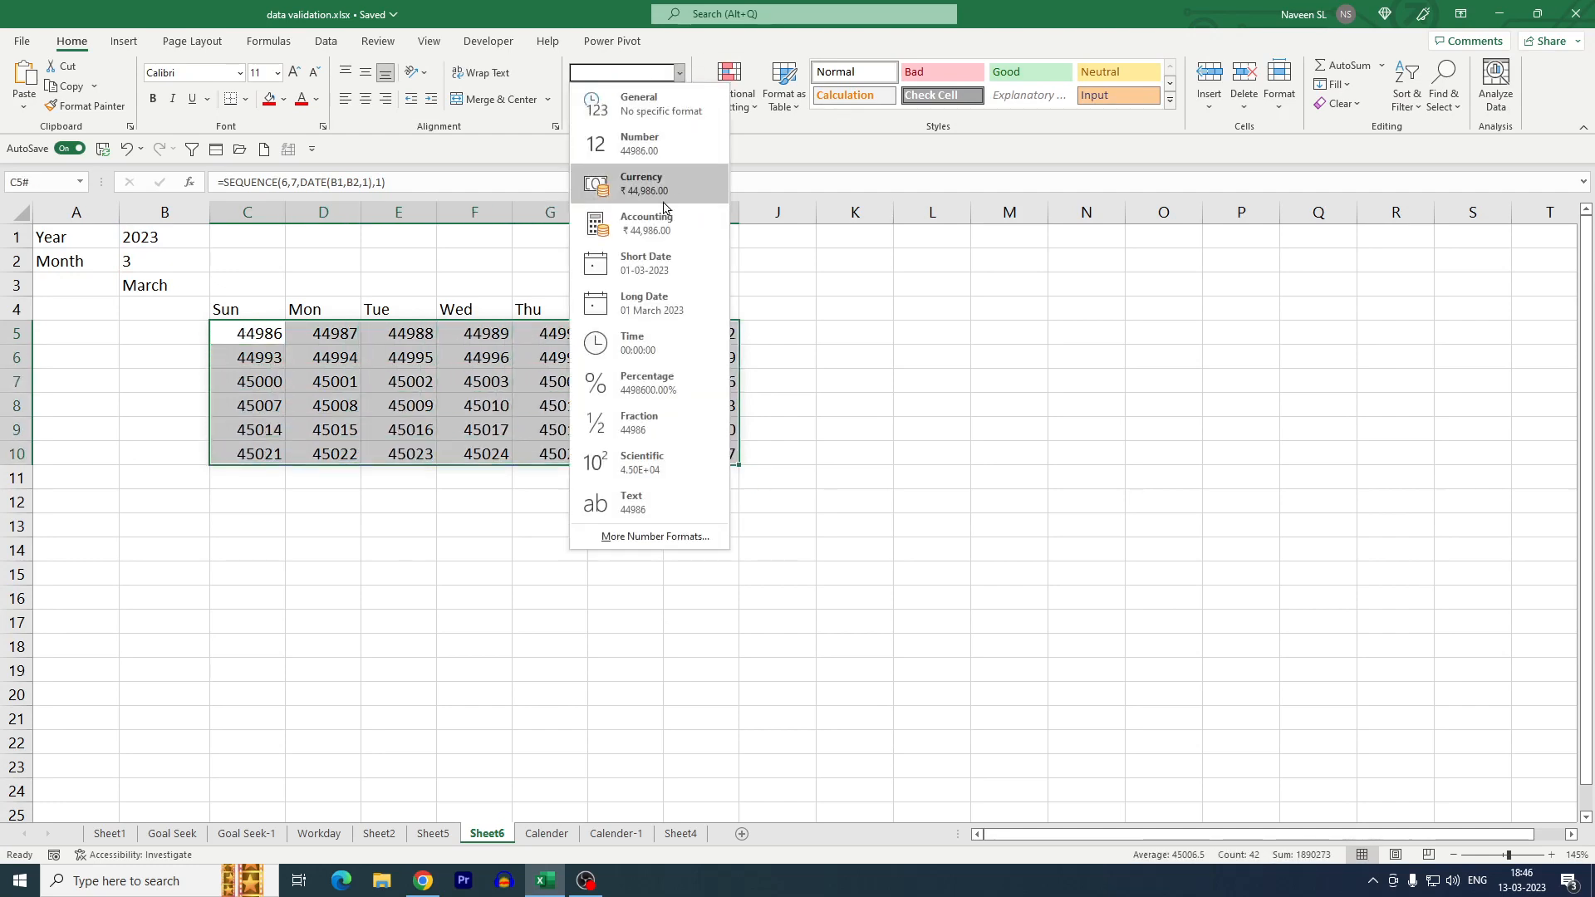
click(653, 276)
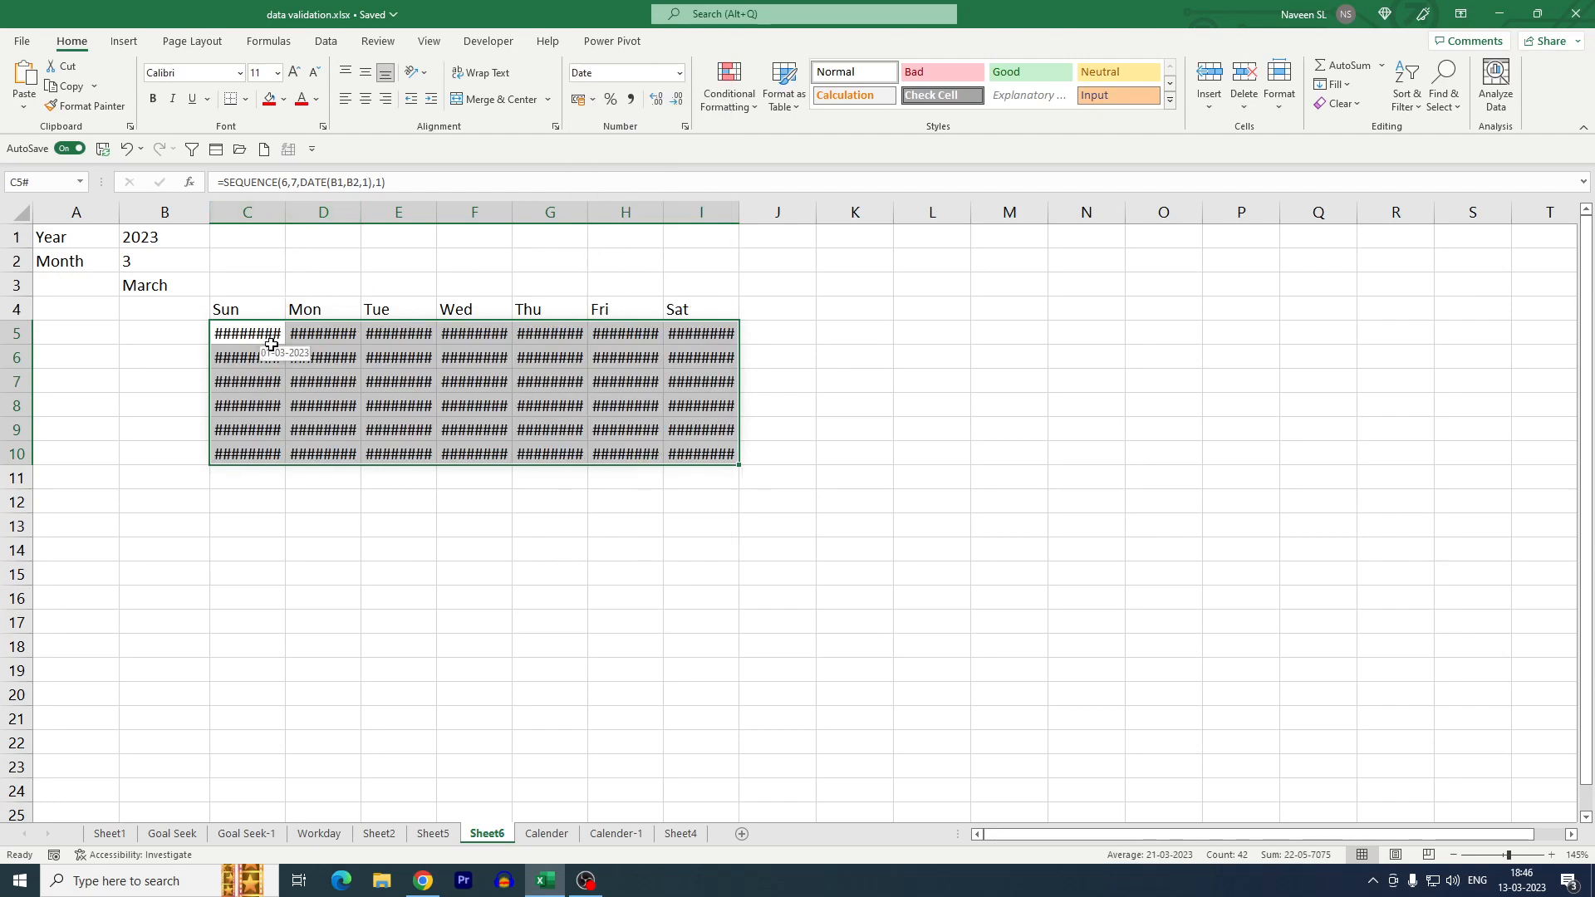
click(272, 219)
drag(272, 219, 680, 233)
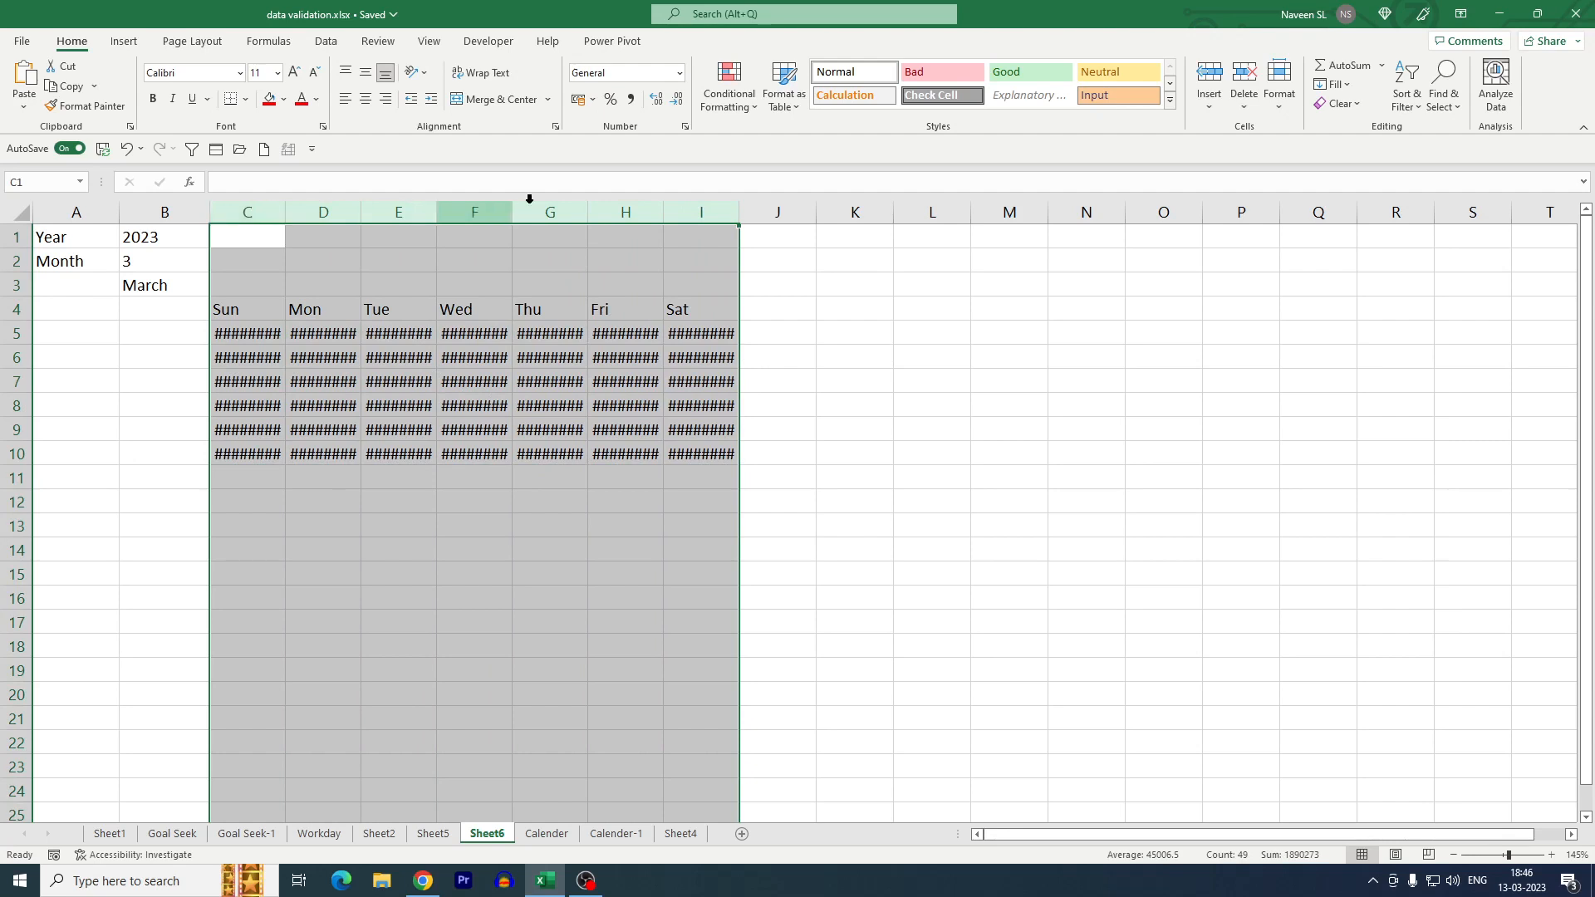
drag(250, 211, 680, 208)
double_click(287, 214)
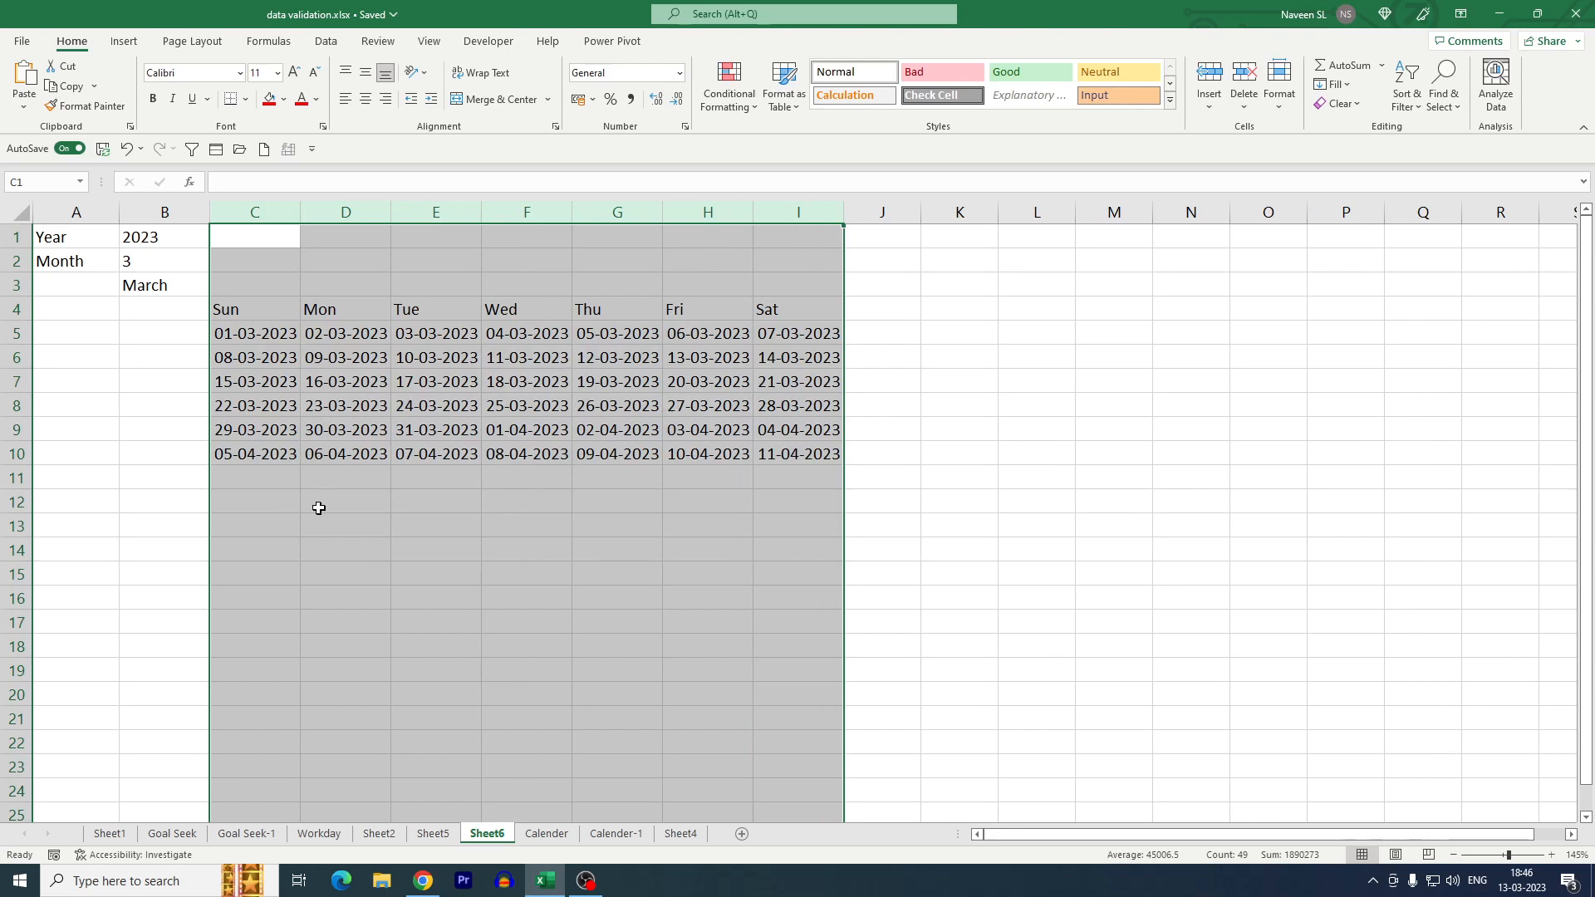
Compare the weekday of 1 March 2023 in the grid with the system calendar
click(260, 335)
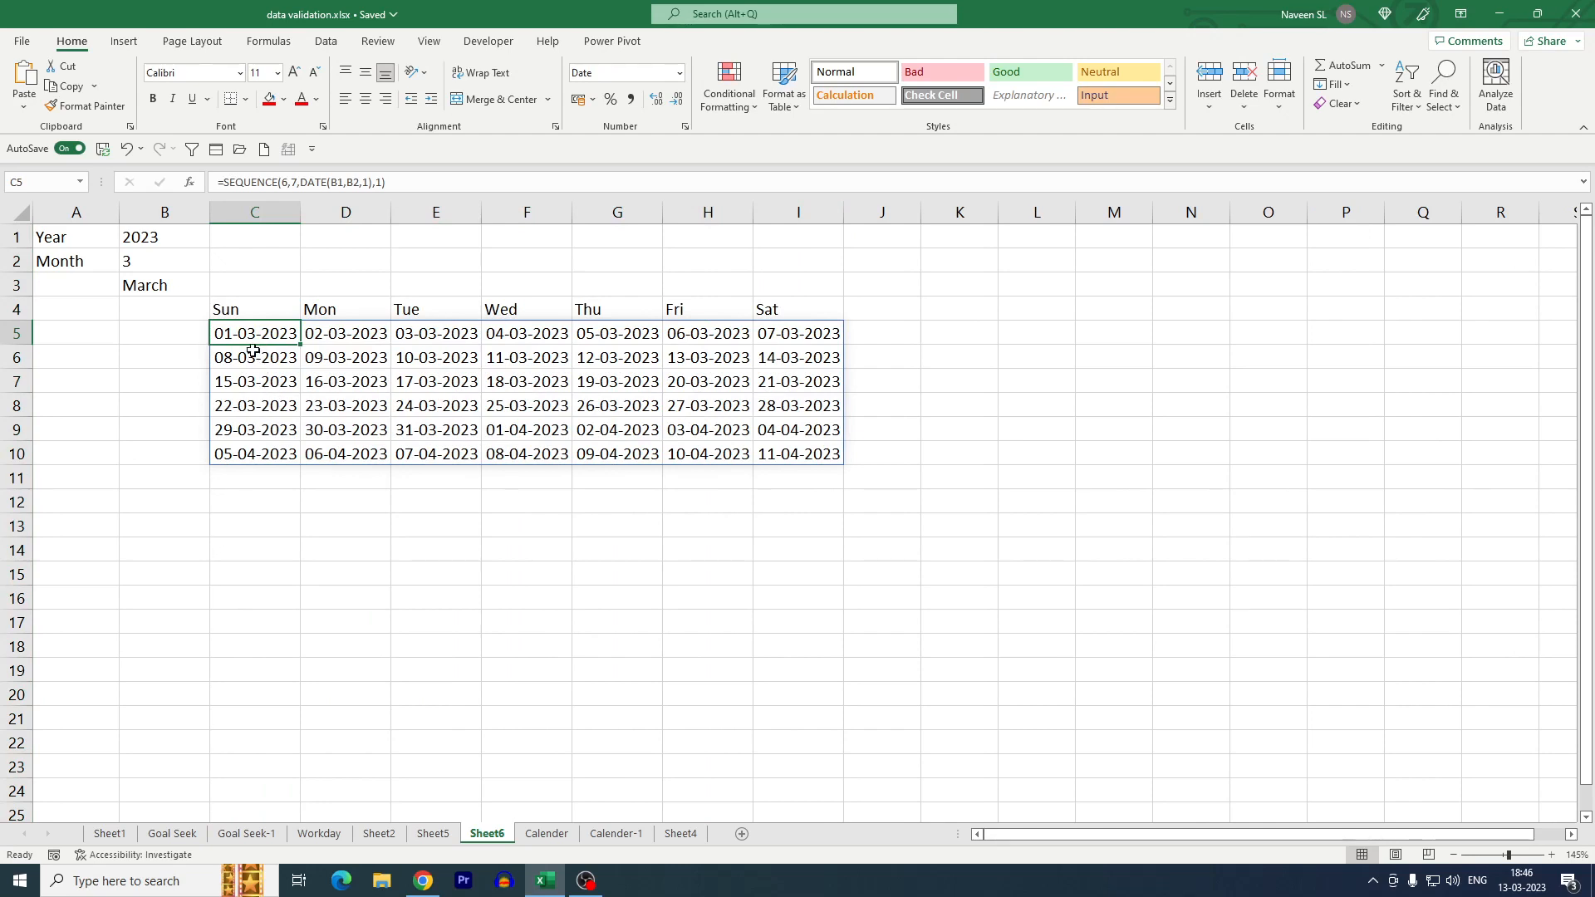
click(1521, 880)
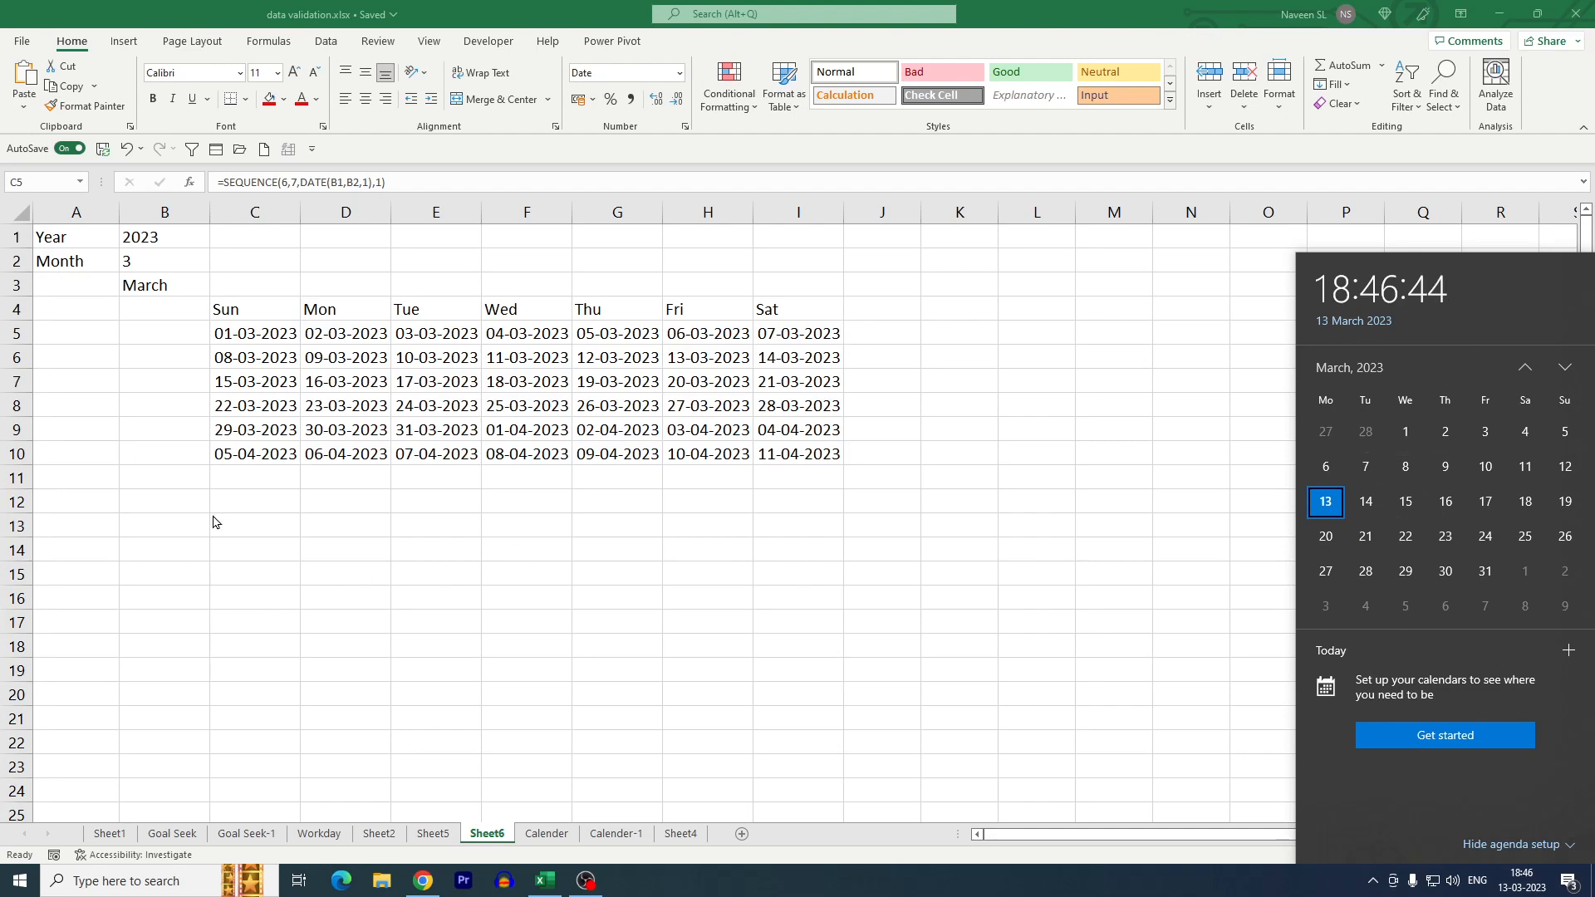
click(110, 527)
click(92, 502)
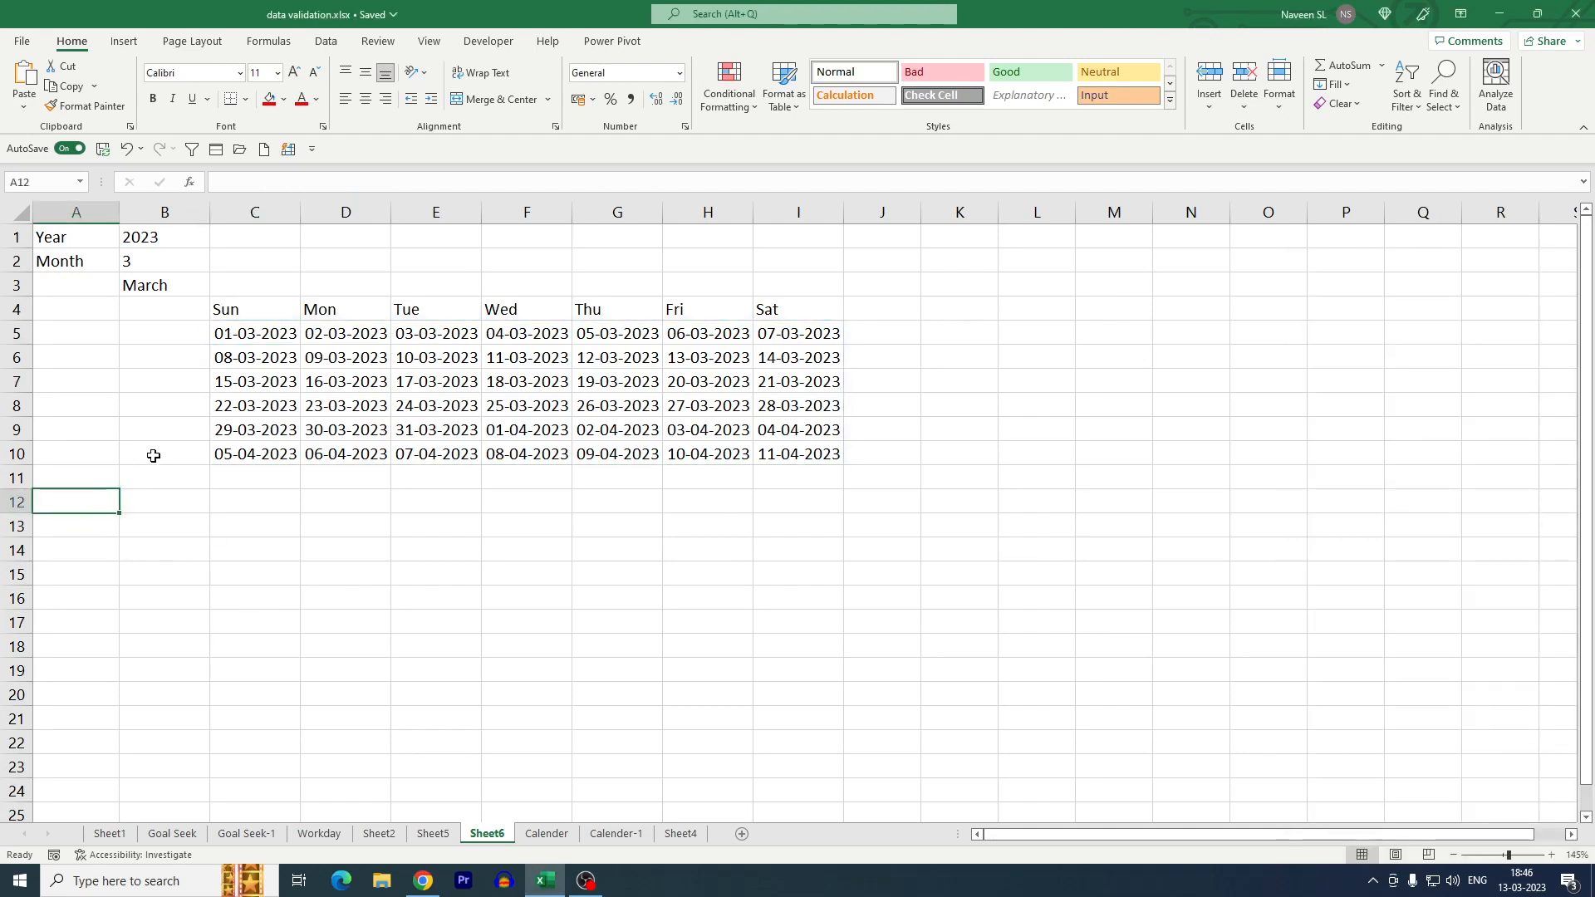
click(247, 334)
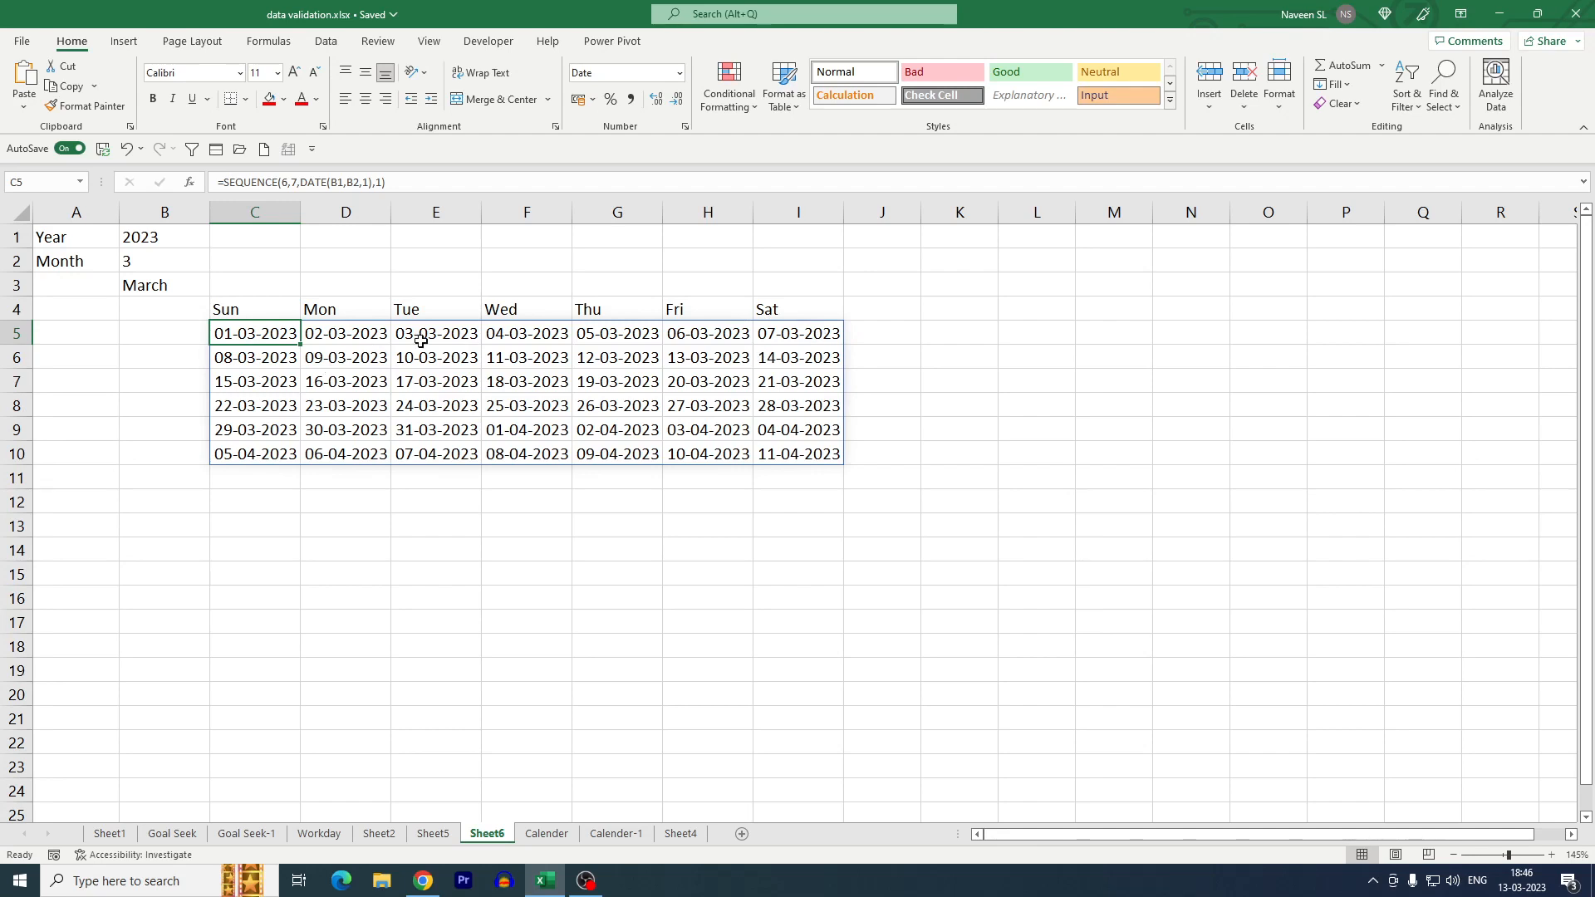
click(508, 333)
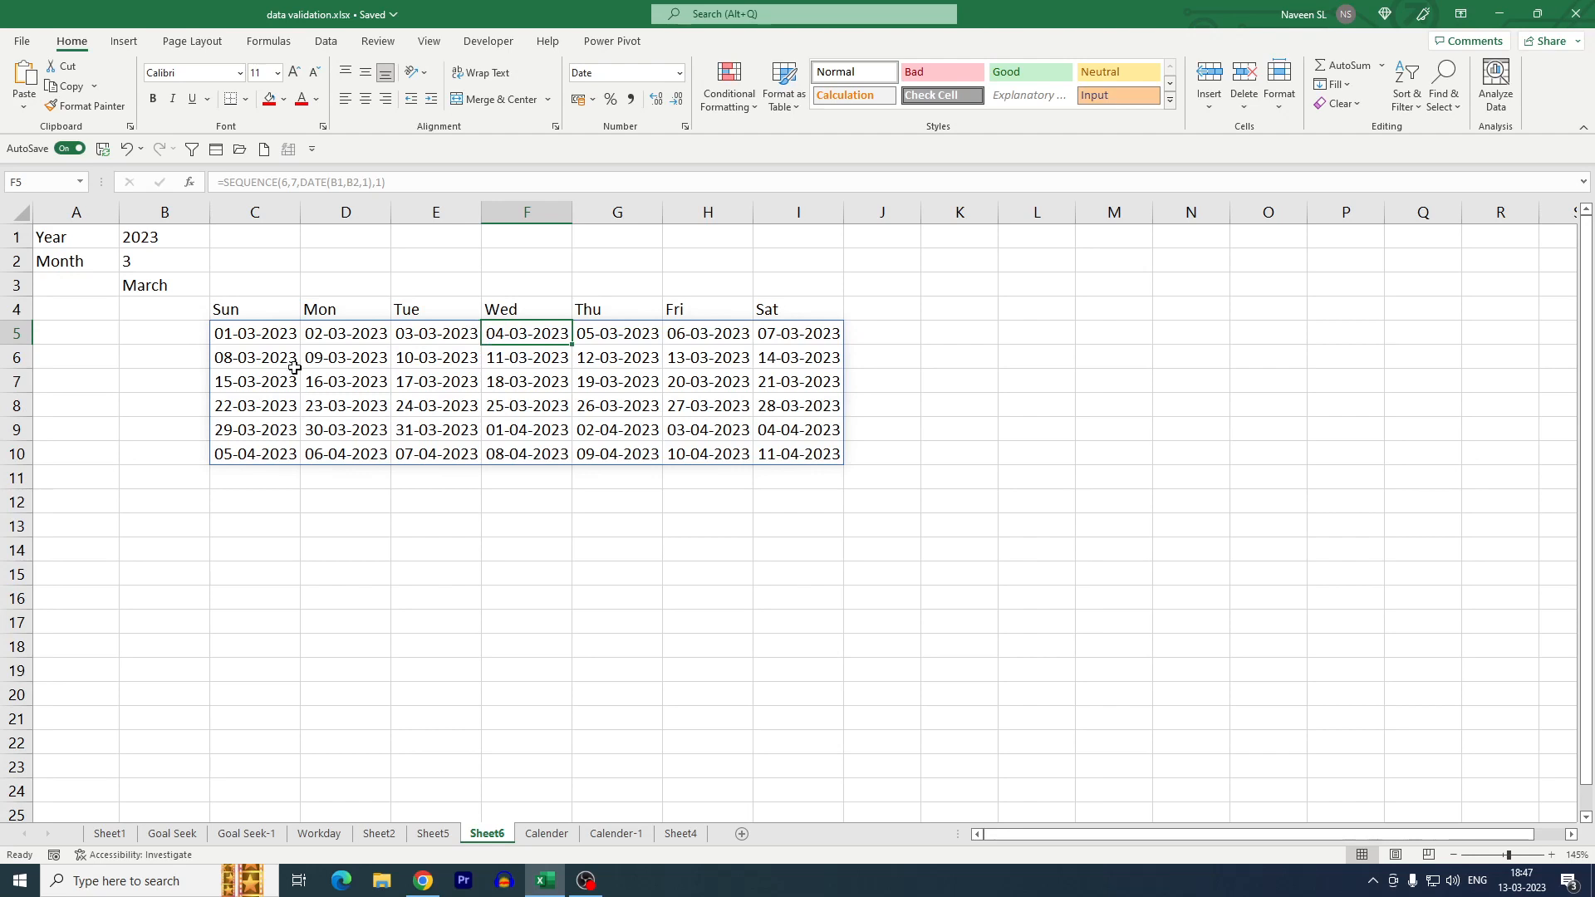
click(267, 336)
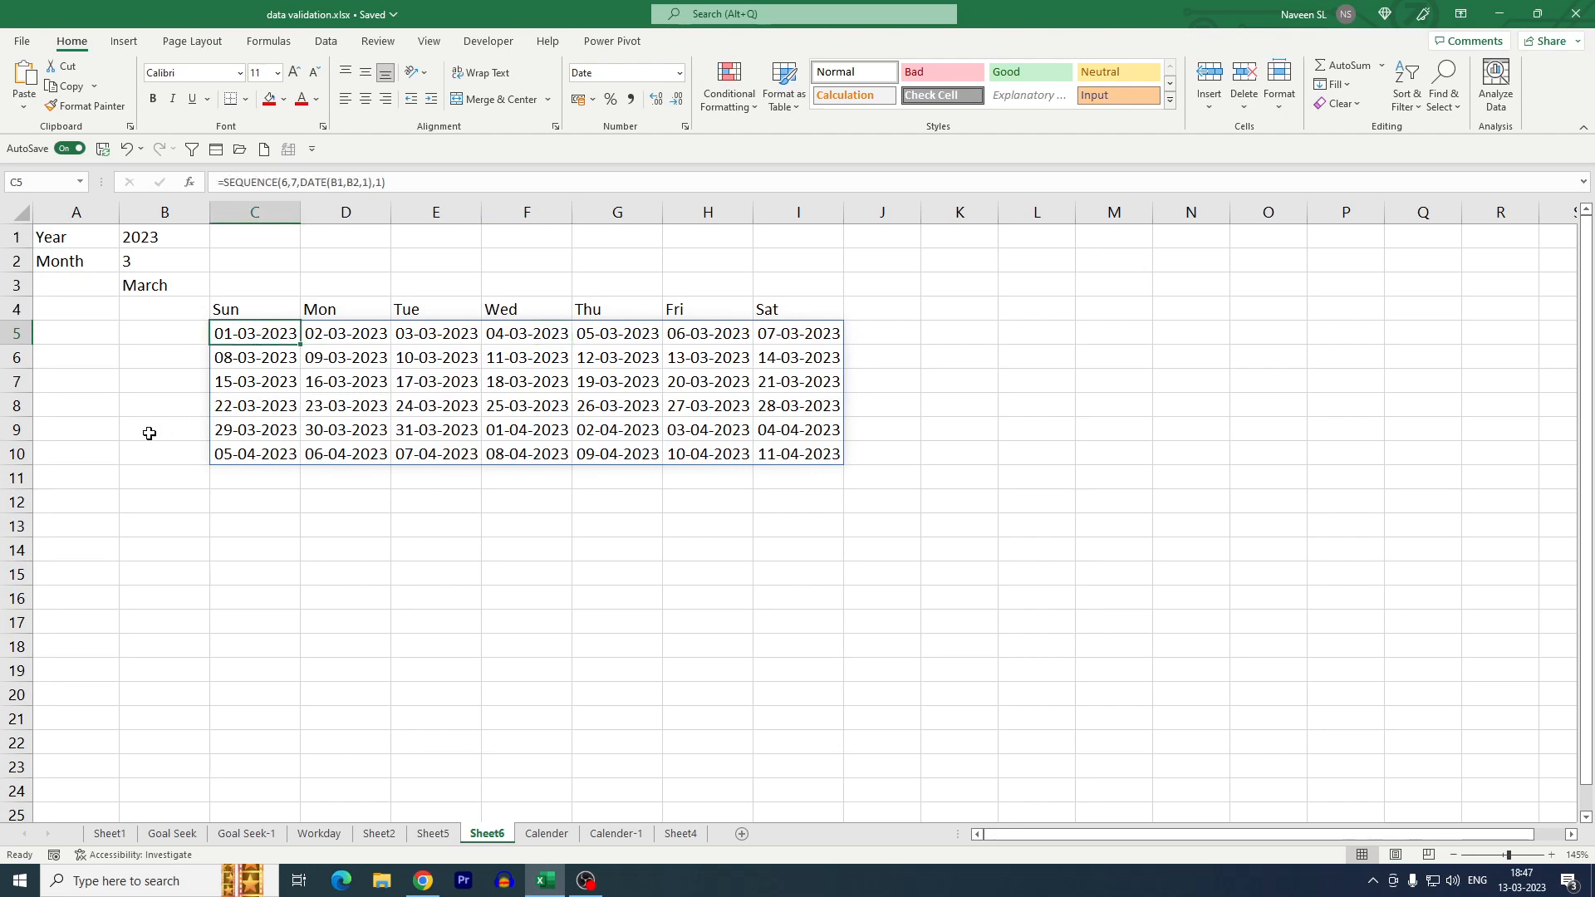
Enter the label Weekday in cell A12, below the calendar grid
click(62, 503)
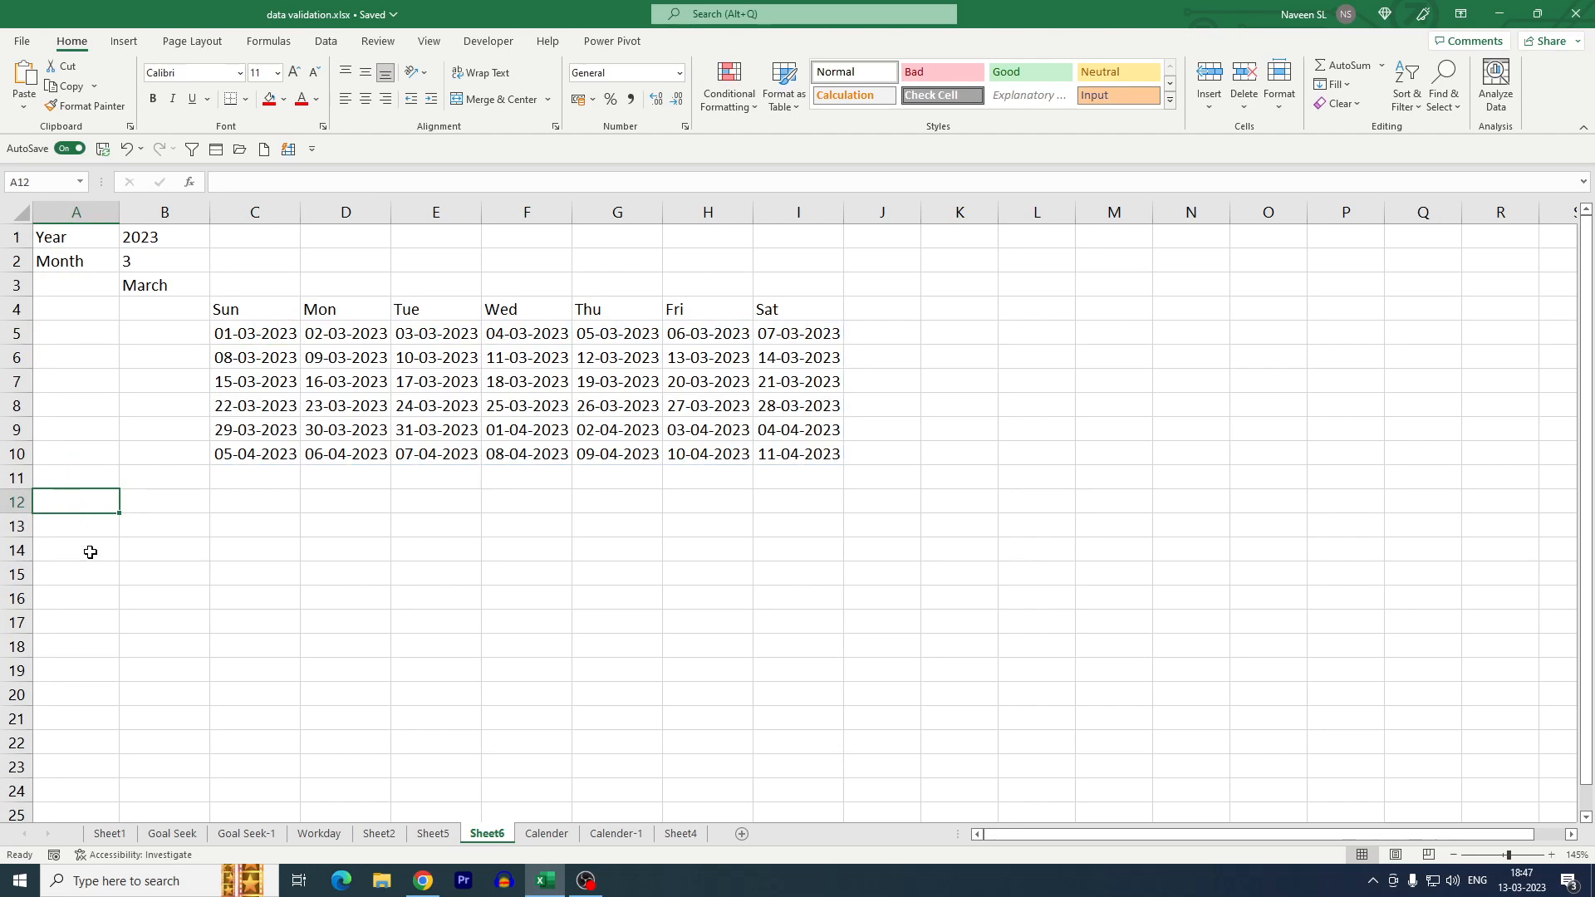
text(Weekday)
key(Tab)
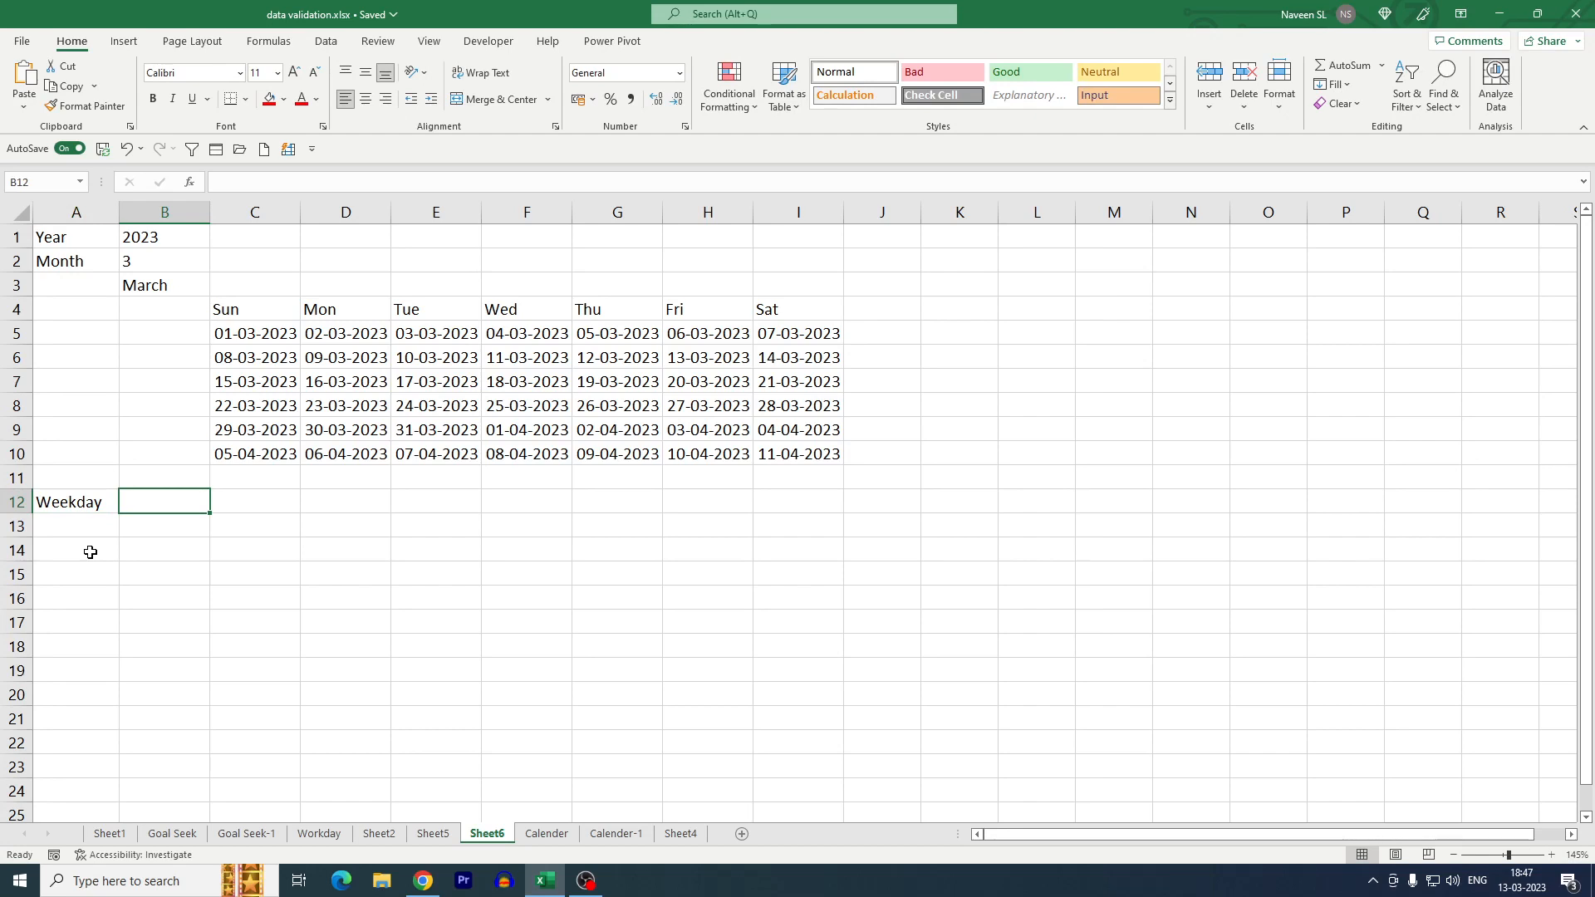
Enter =DATE(B1,B2,1) in A13 and widen column A to fit the full date
key(Return)
text(=date)
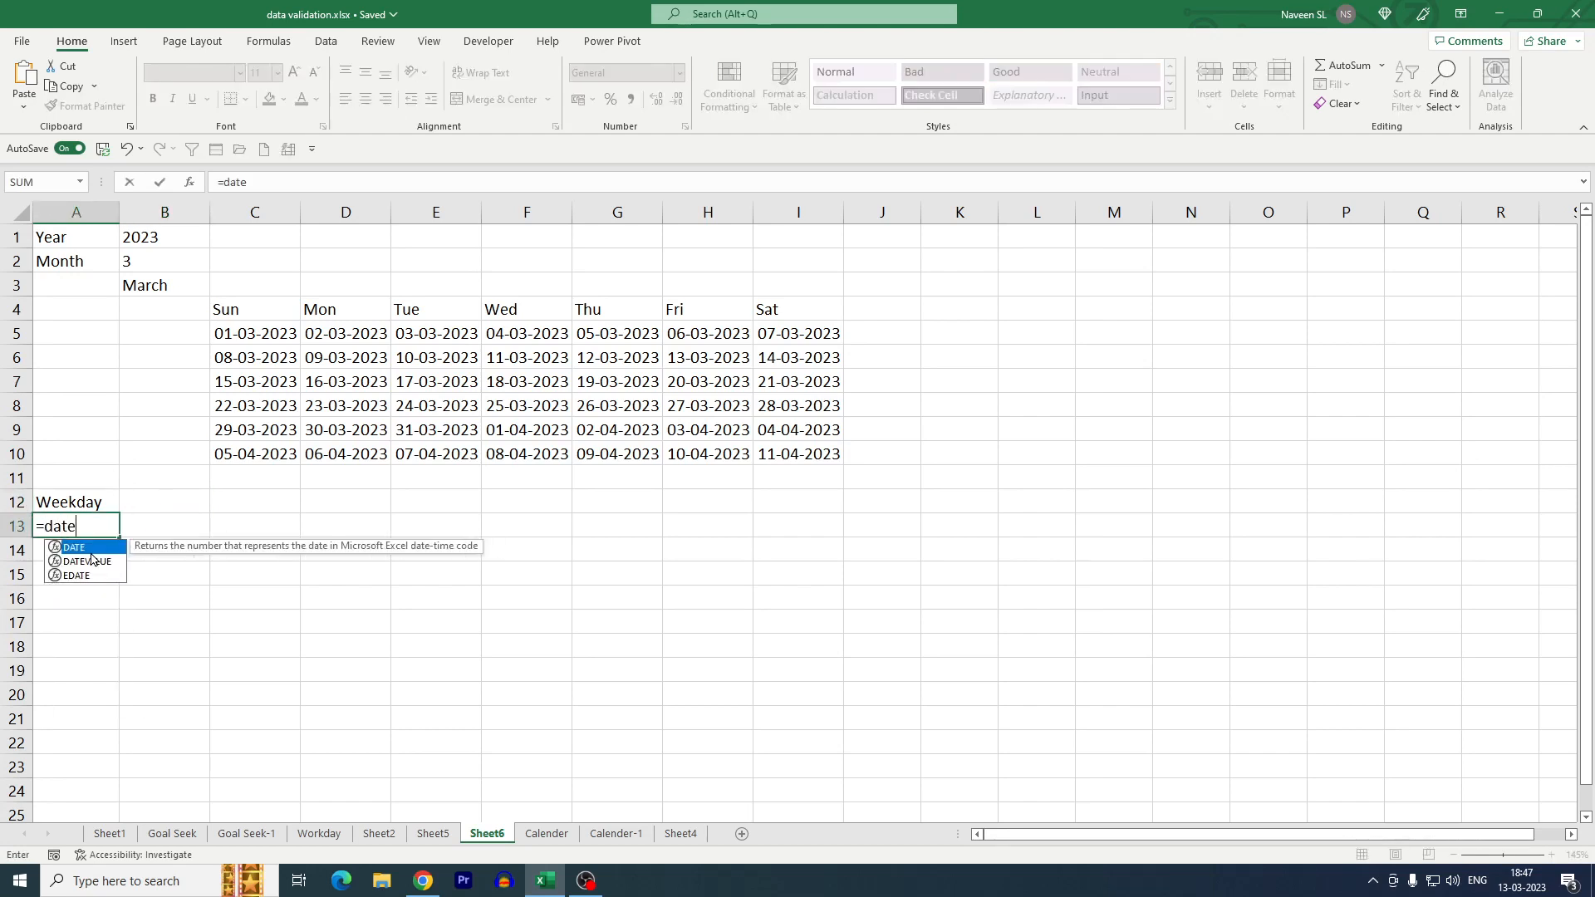
key(Tab)
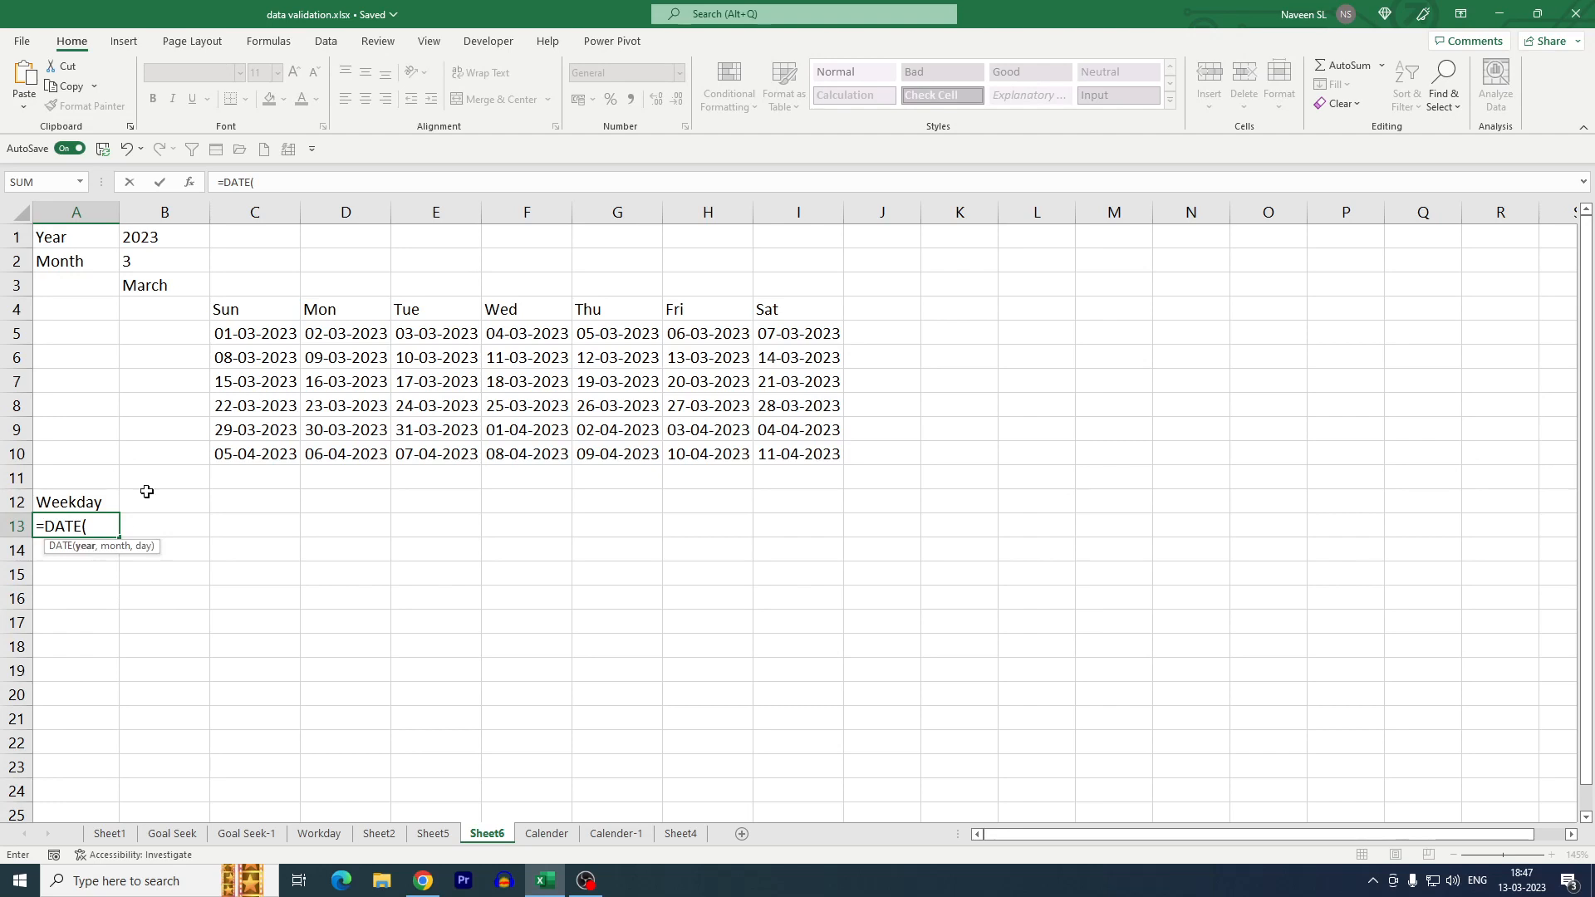
click(156, 238)
text(,)
click(146, 261)
text(,1))
key(Return)
key(Up)
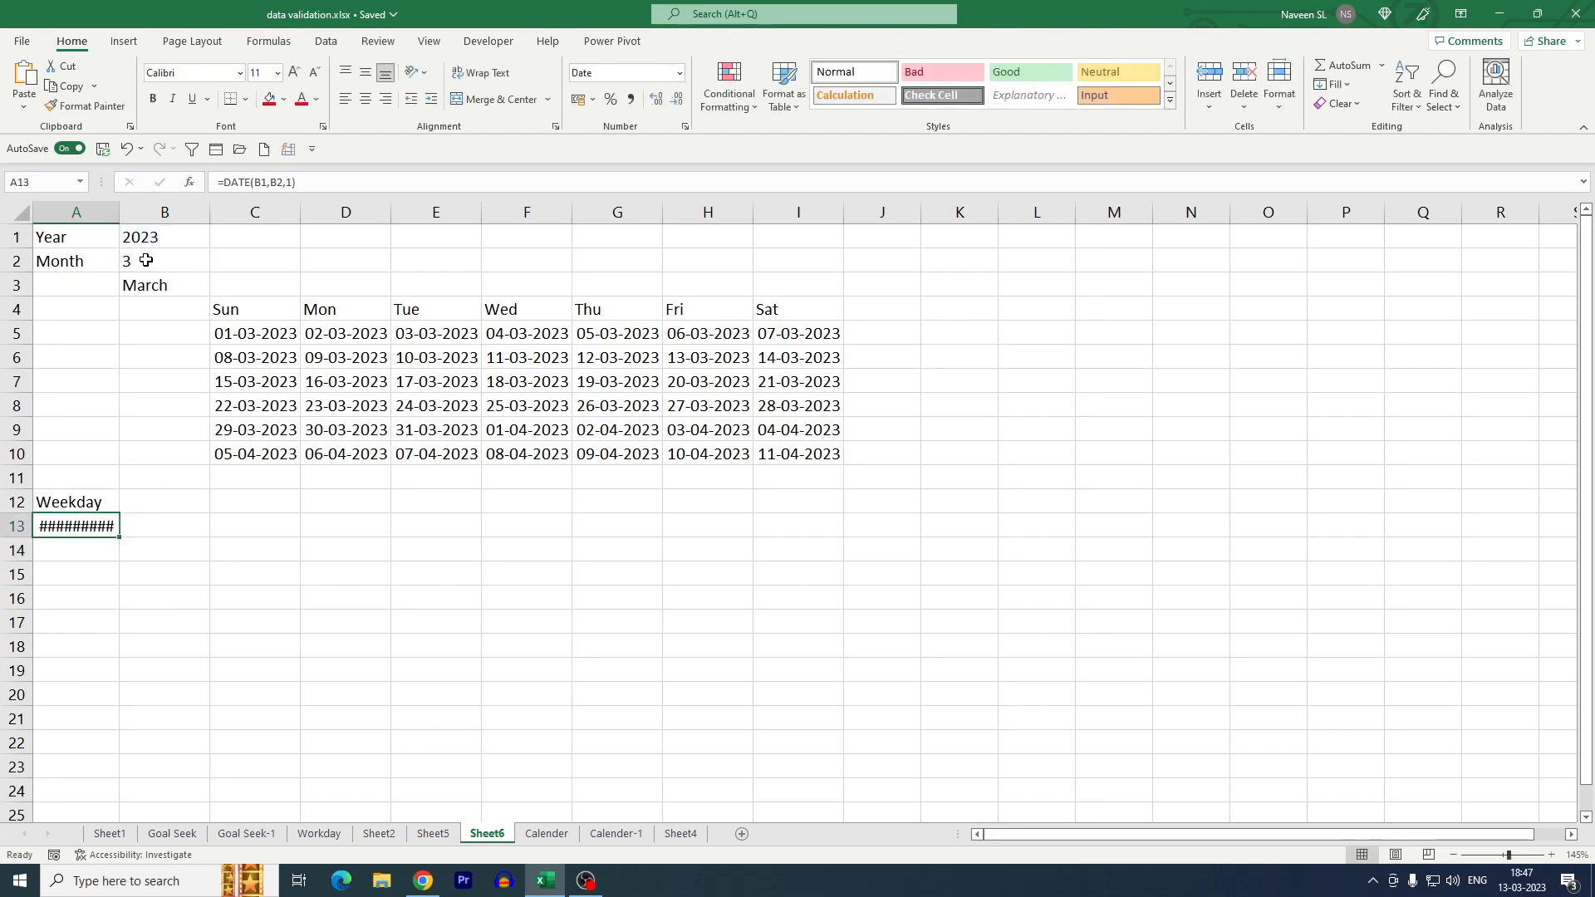
drag(123, 216, 137, 216)
Enter =WEEKDAY(A13,1) in B13 to get the weekday number of the month's first day, counted from Sunday
click(171, 526)
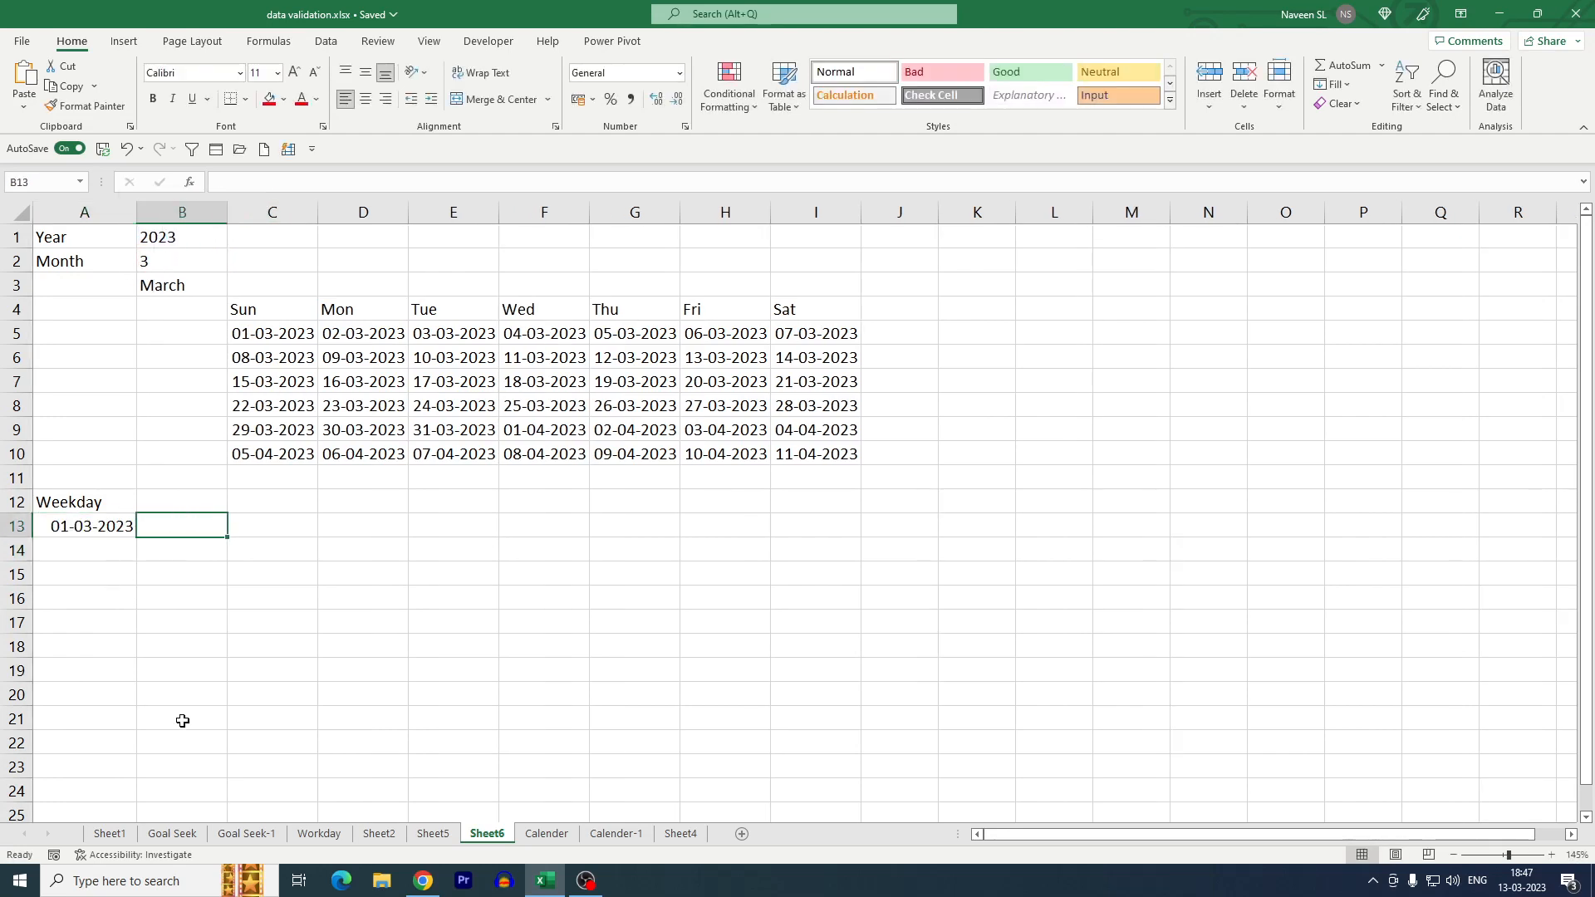
text(=week)
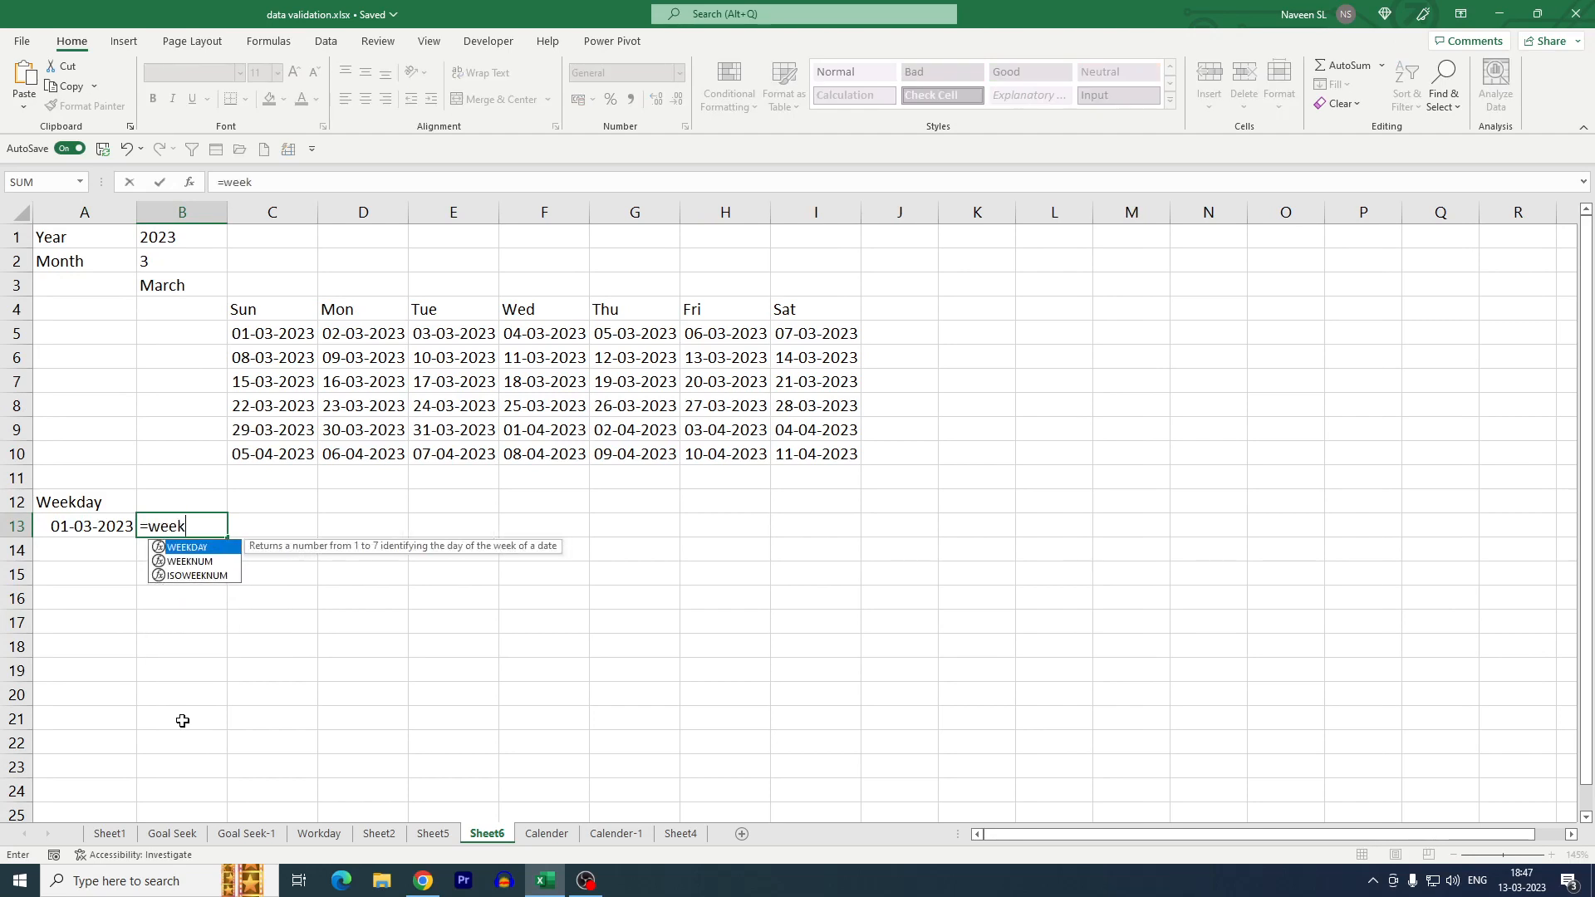
key(Tab)
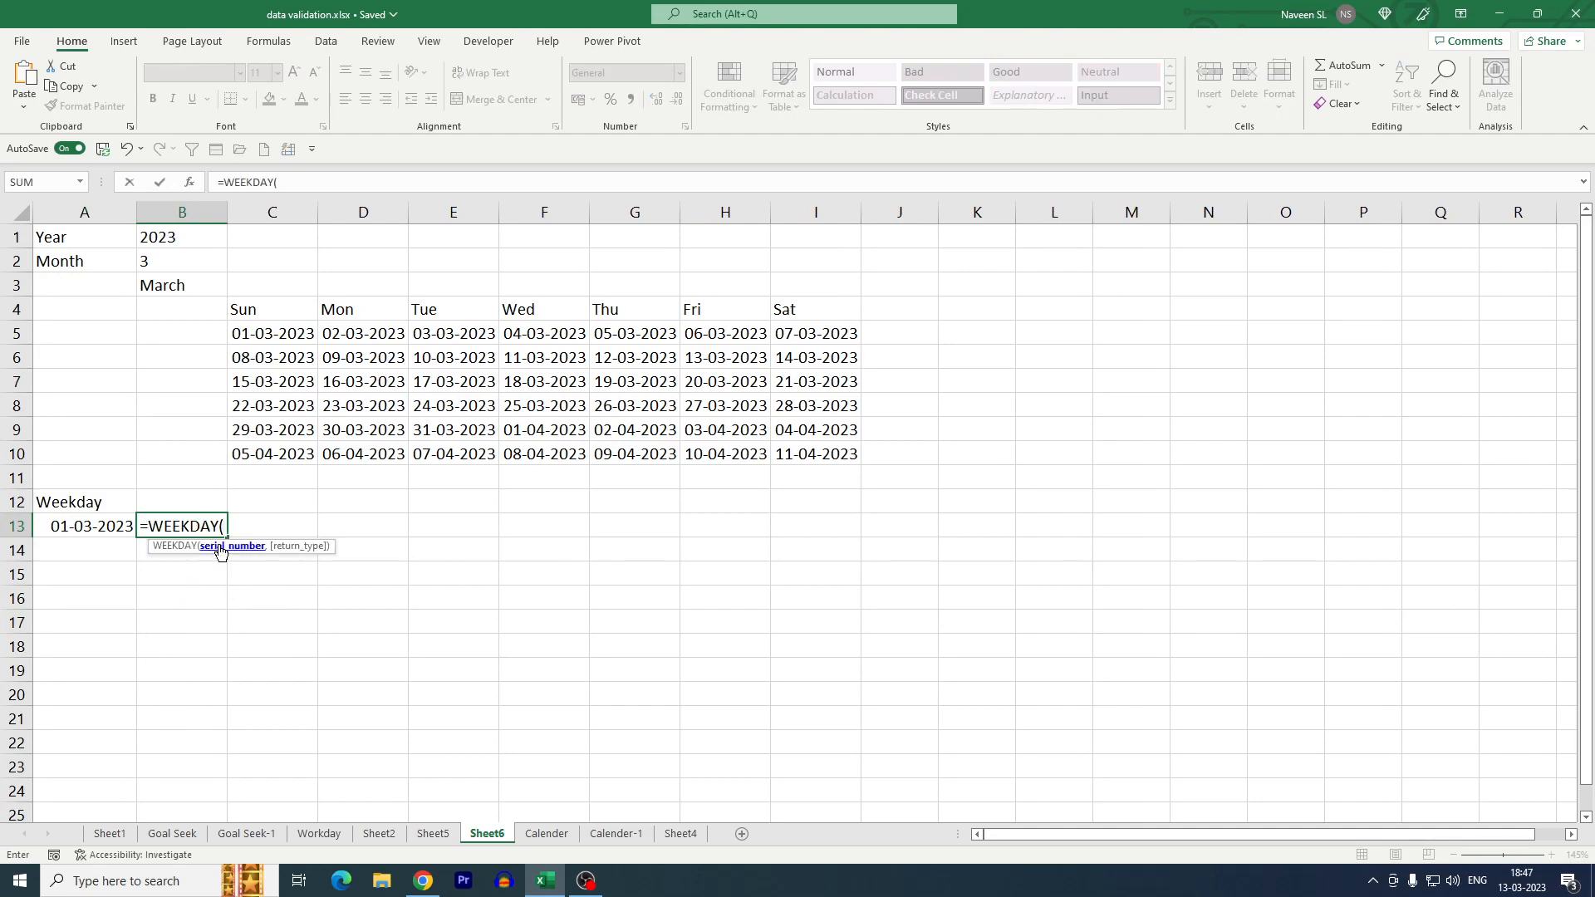
click(92, 534)
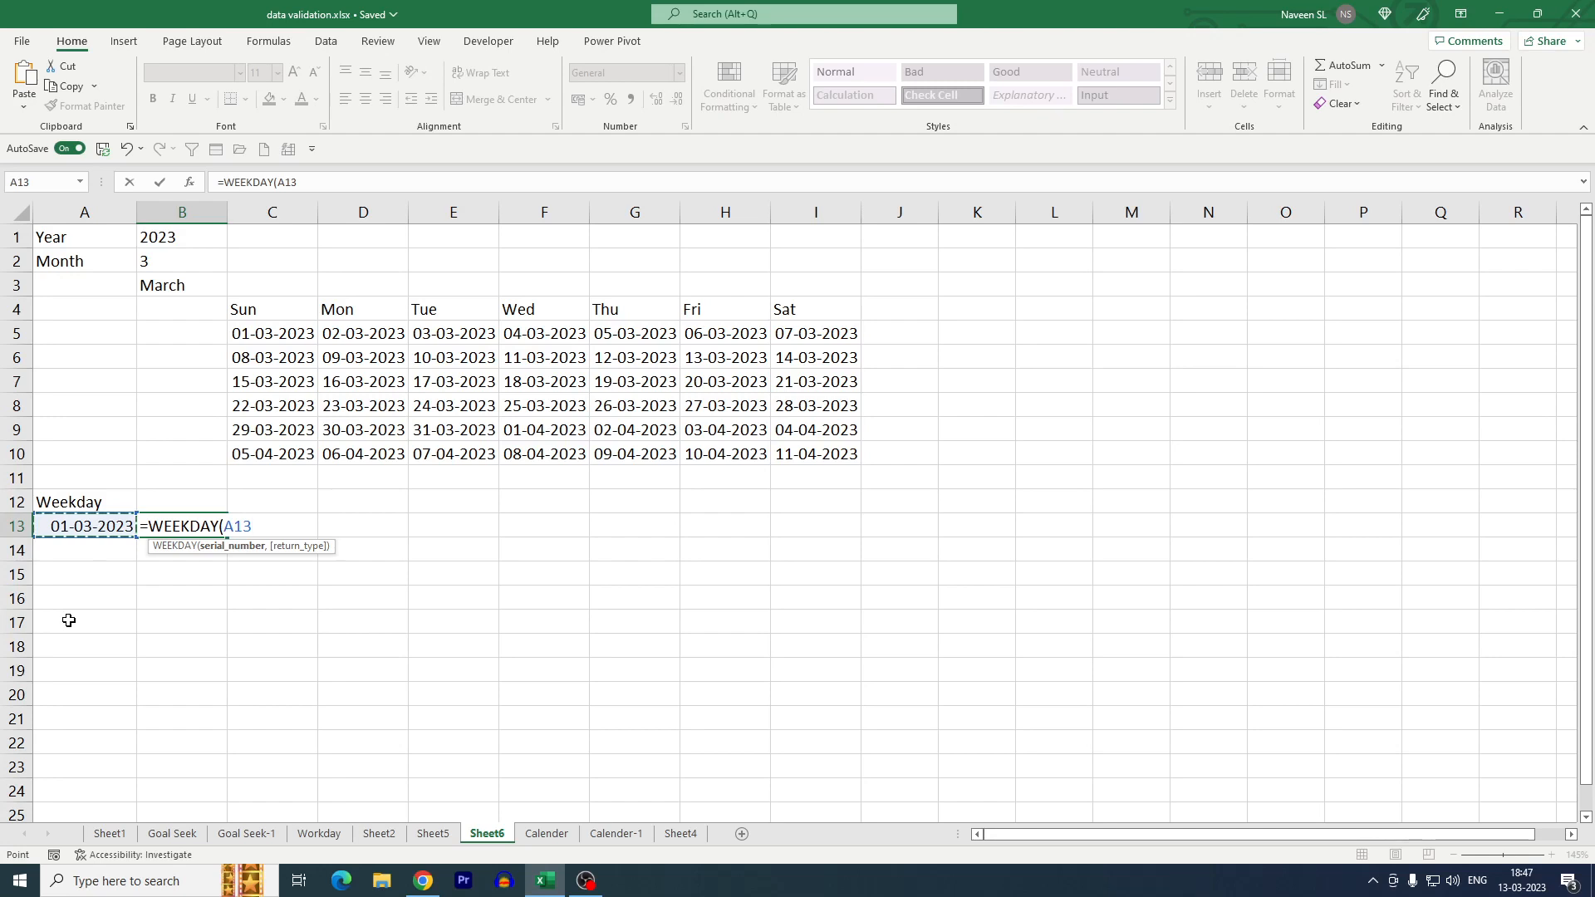
text(,)
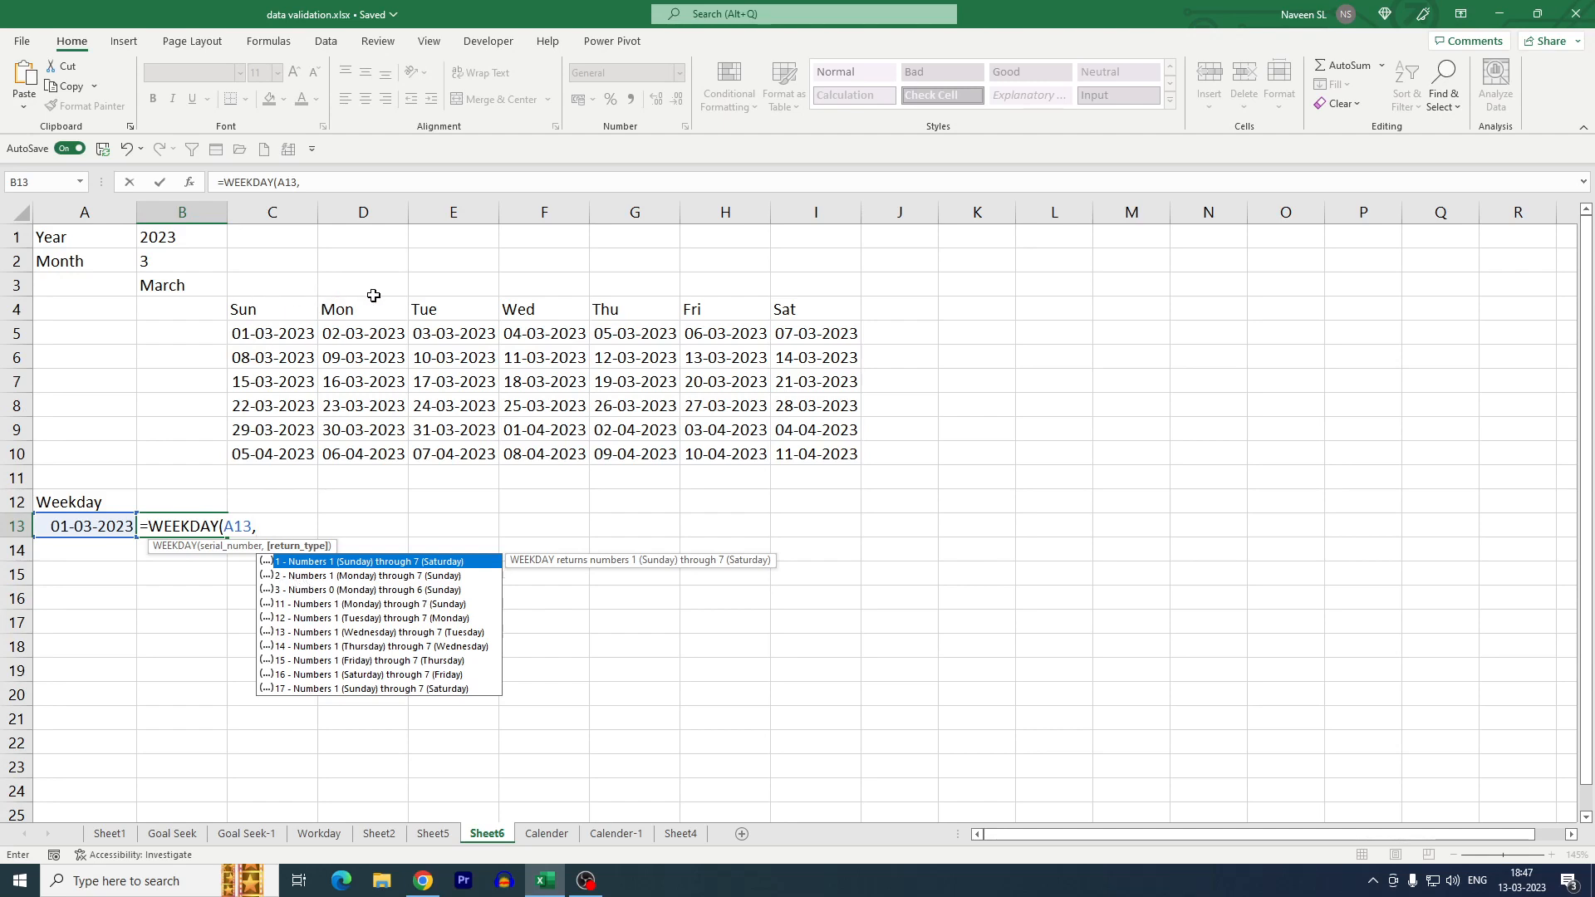
text(1))
key(Return)
key(Up)
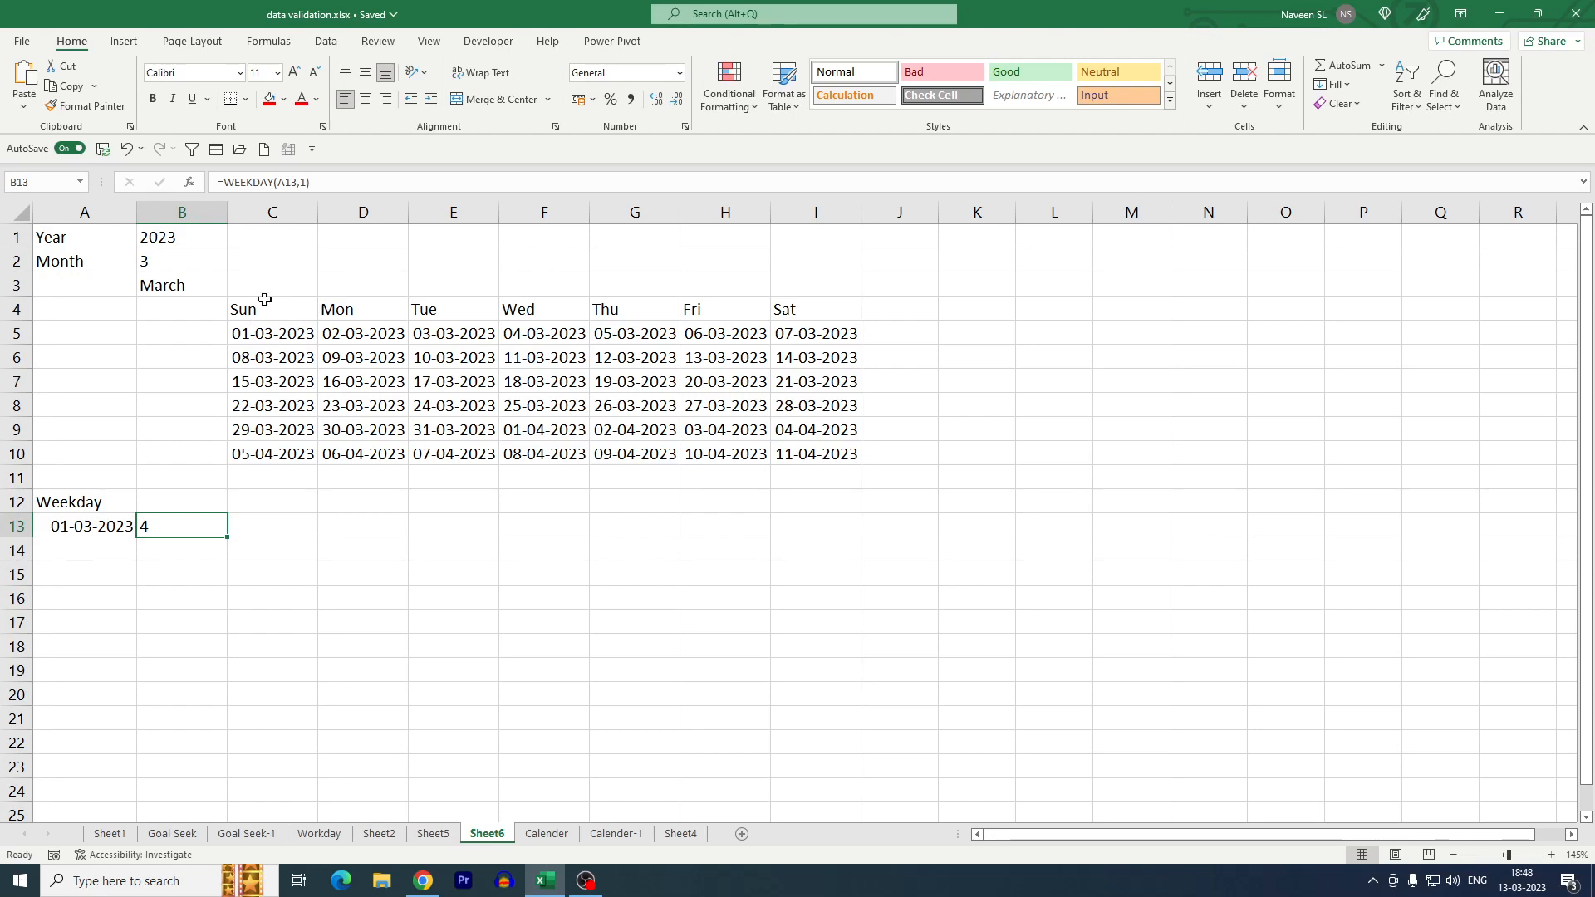
Enter =A13-B13 in A15 to subtract the weekday number from the first date of the month
click(98, 572)
text(=)
click(90, 526)
text(-)
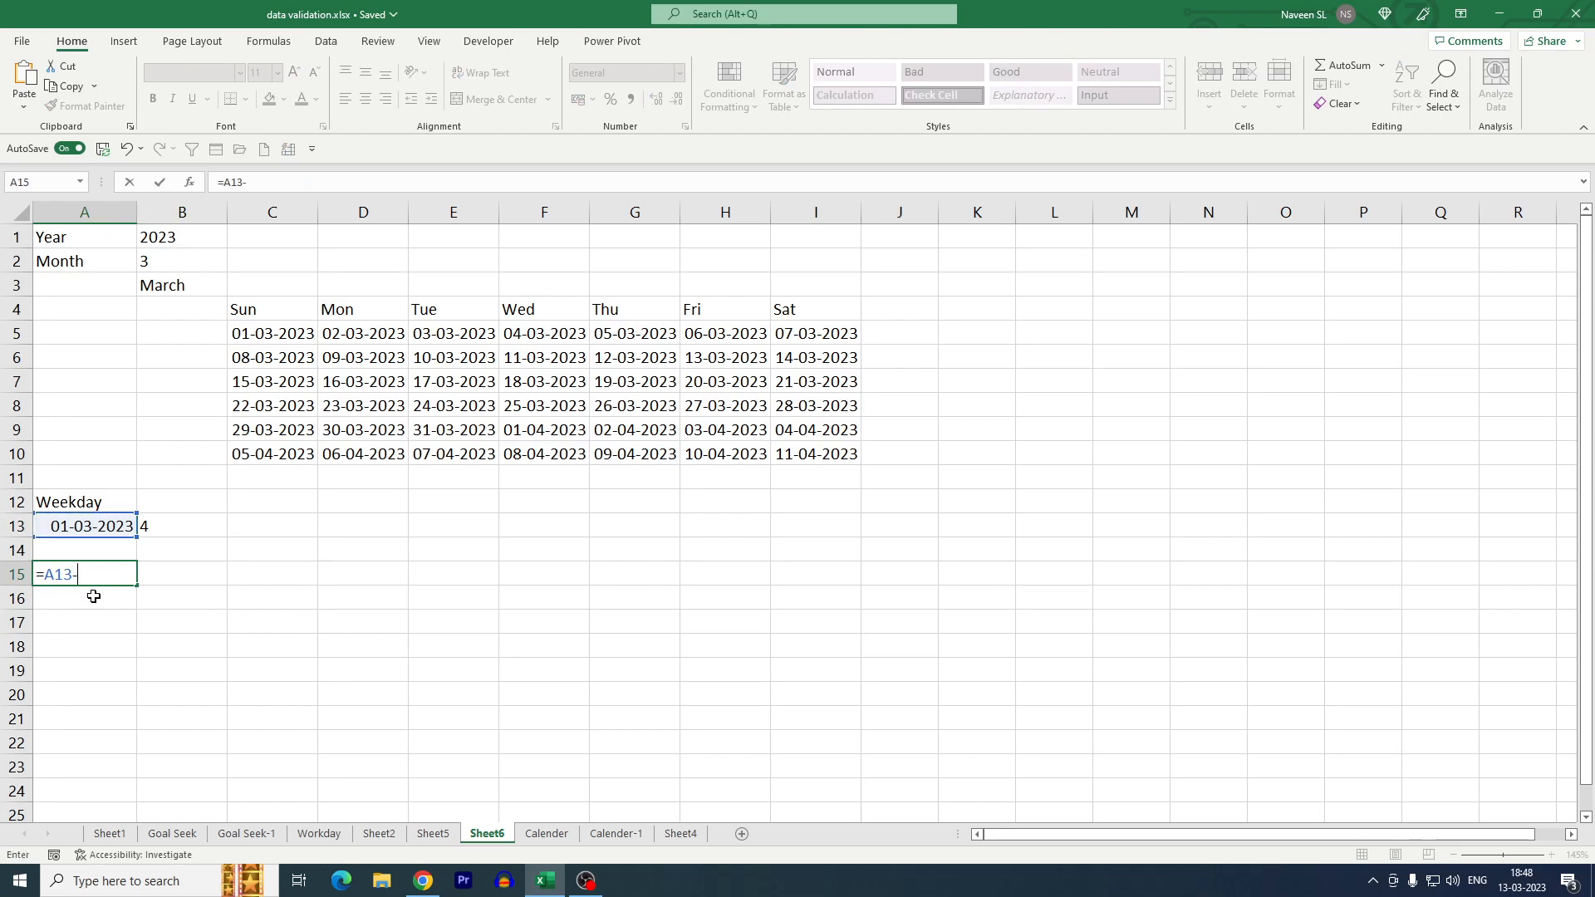
click(170, 523)
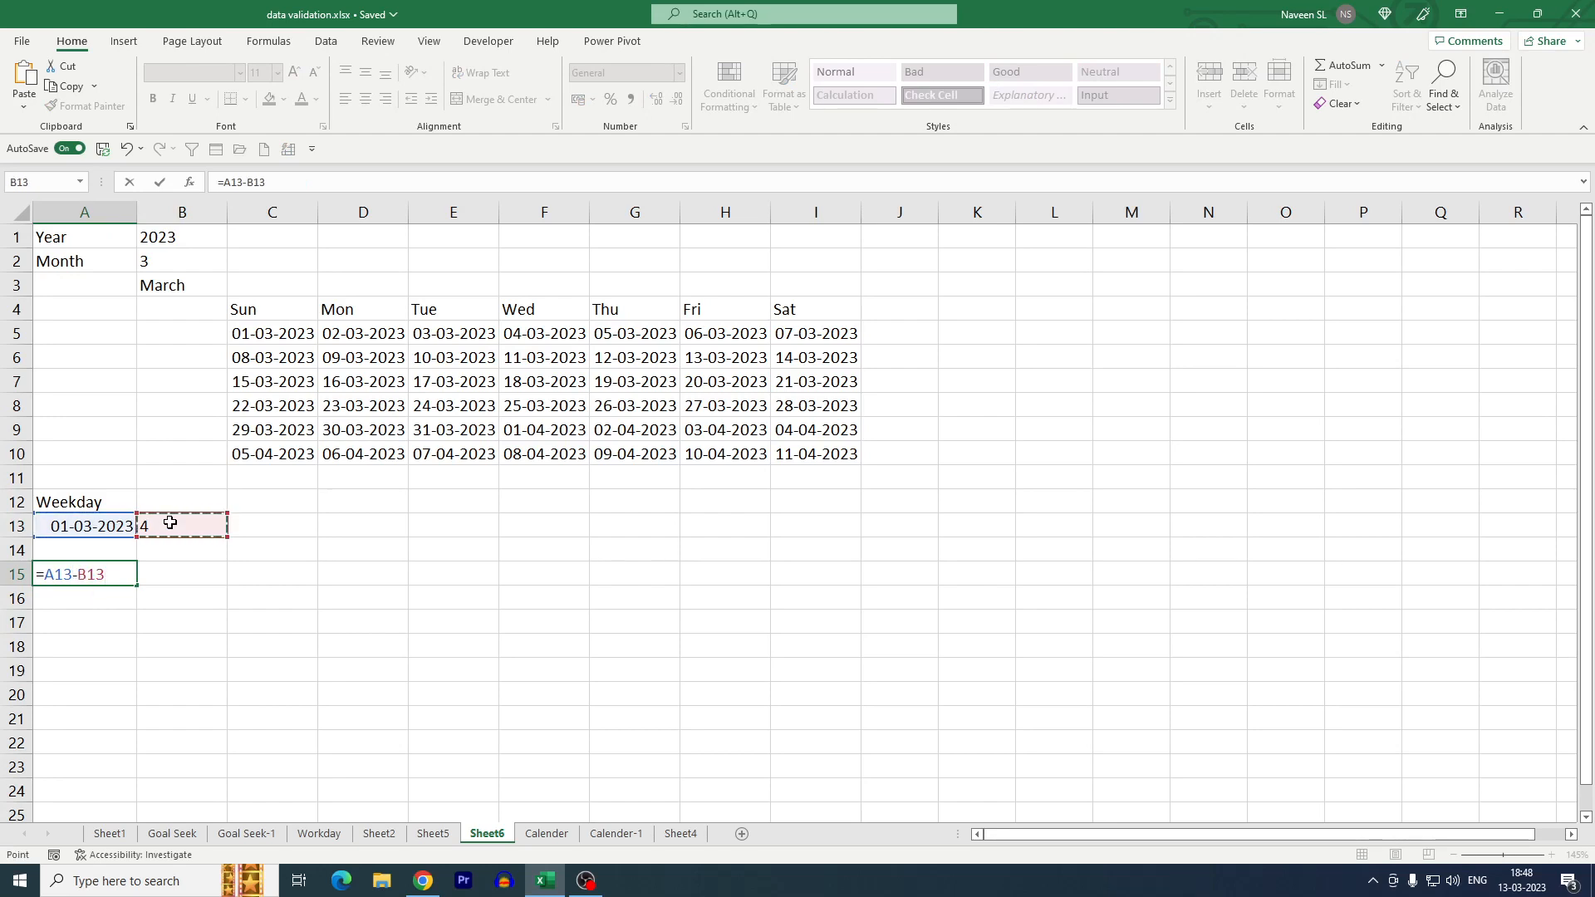
key(Return)
key(Up)
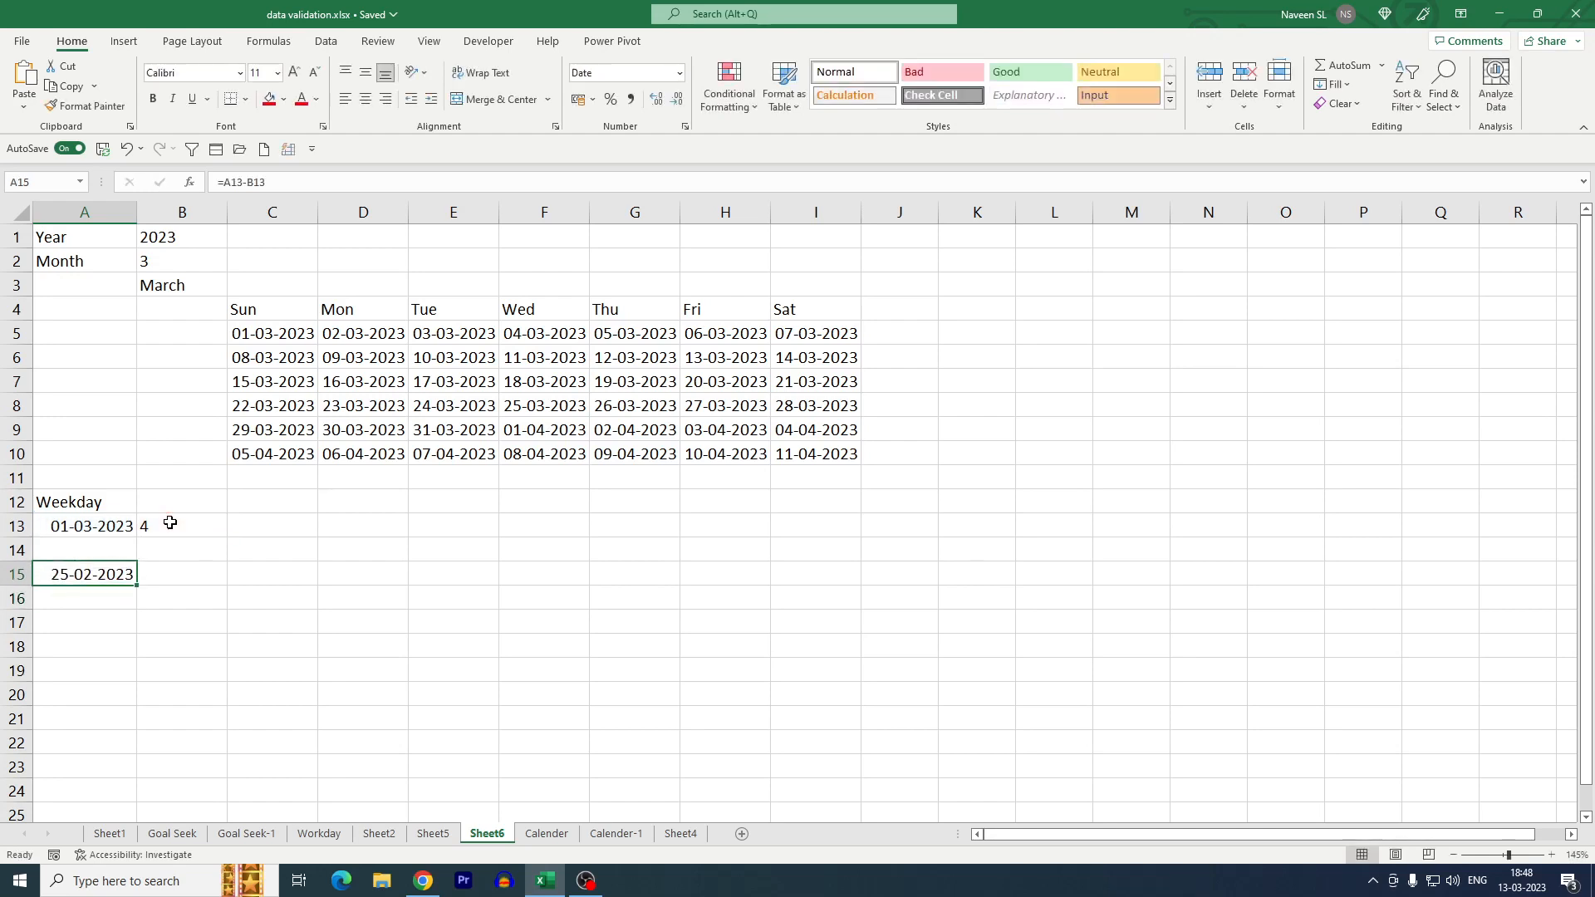
click(164, 577)
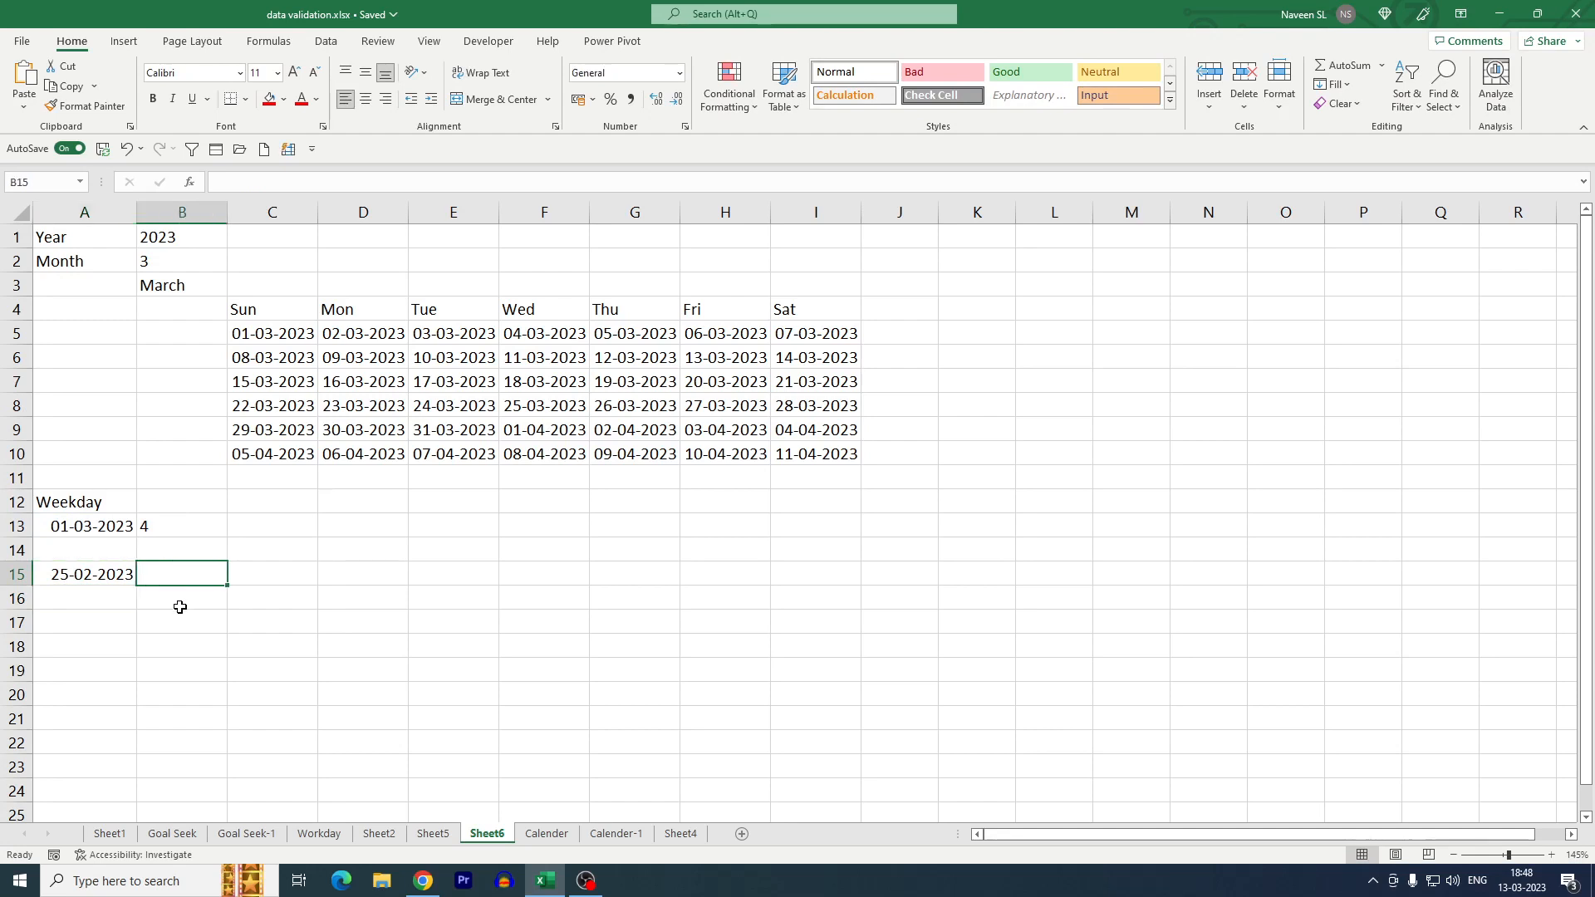
Enter =WEEKDAY(A15) in B15 to get the weekday number of the calculated date
text(=week)
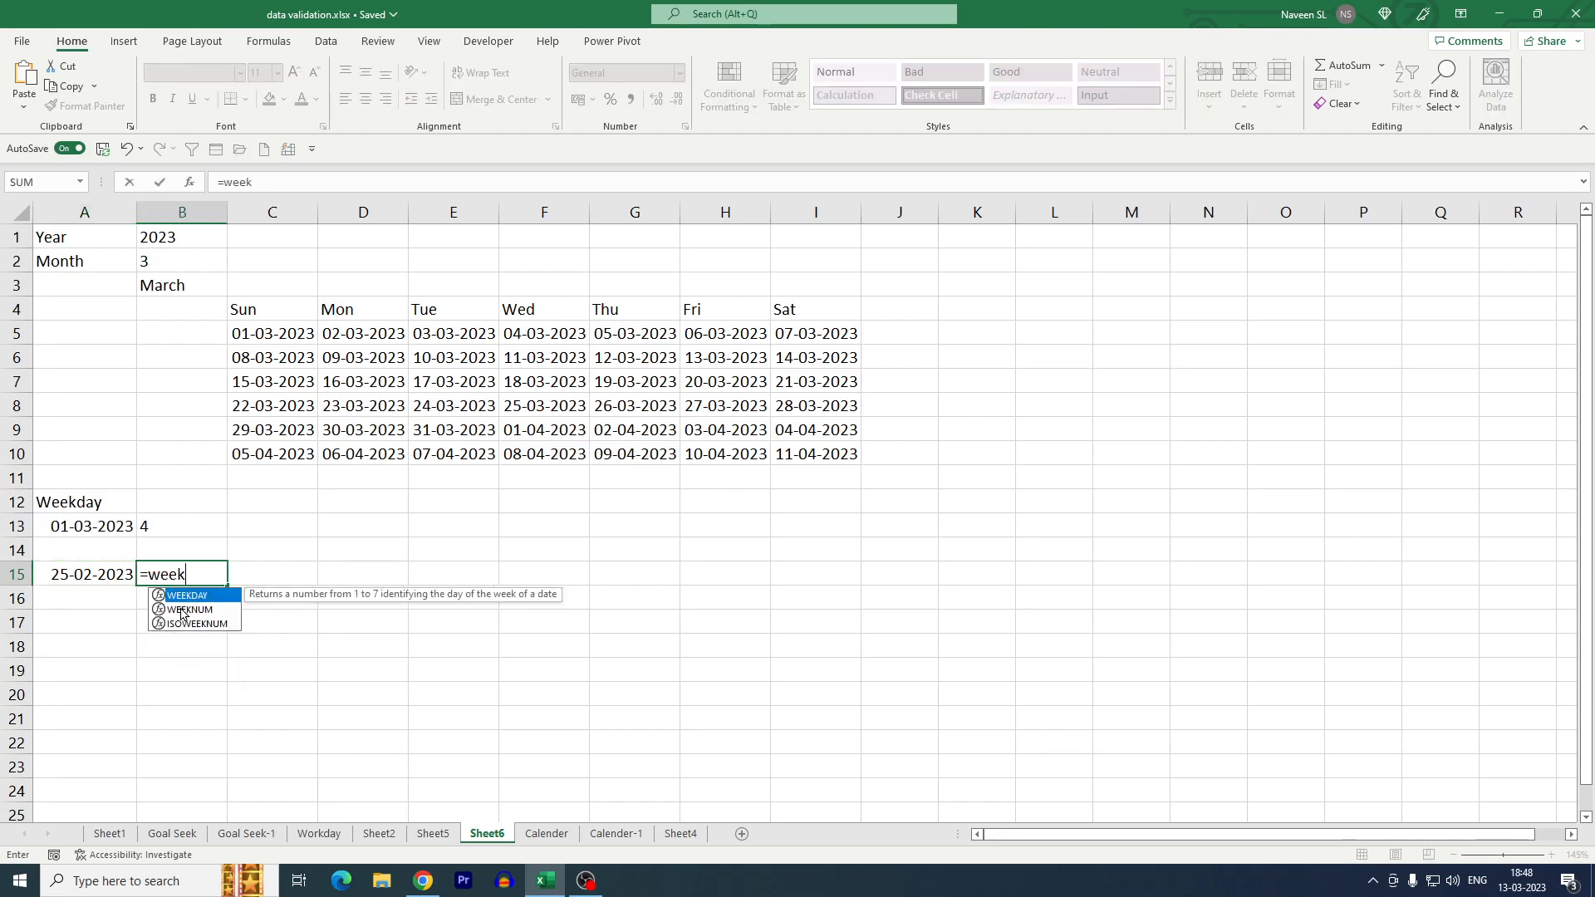
key(Tab)
click(100, 579)
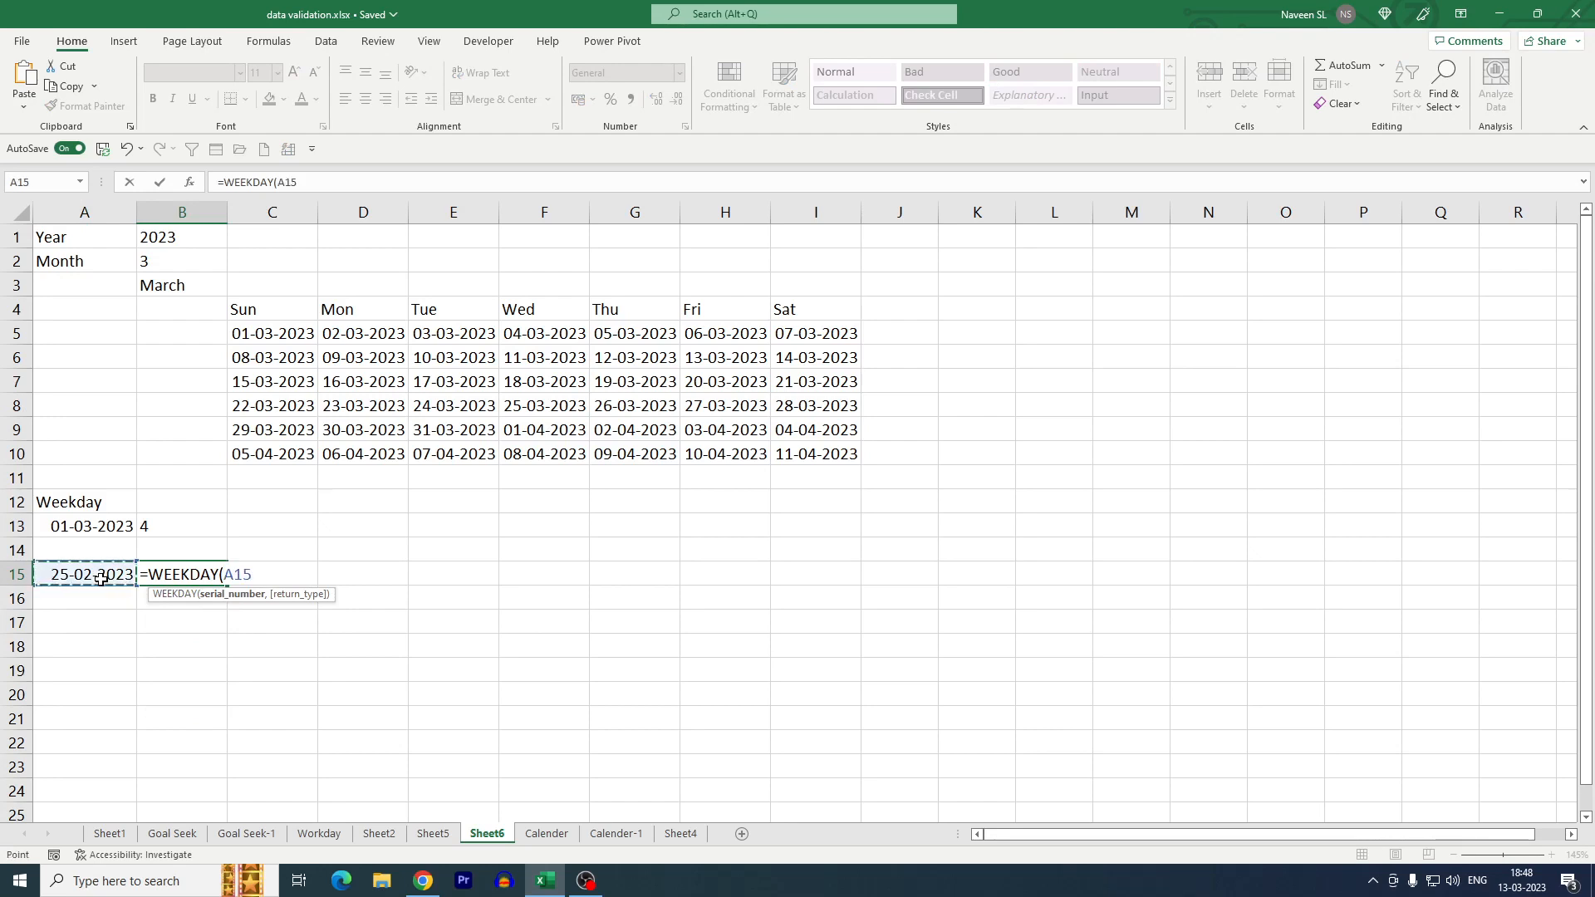
text())
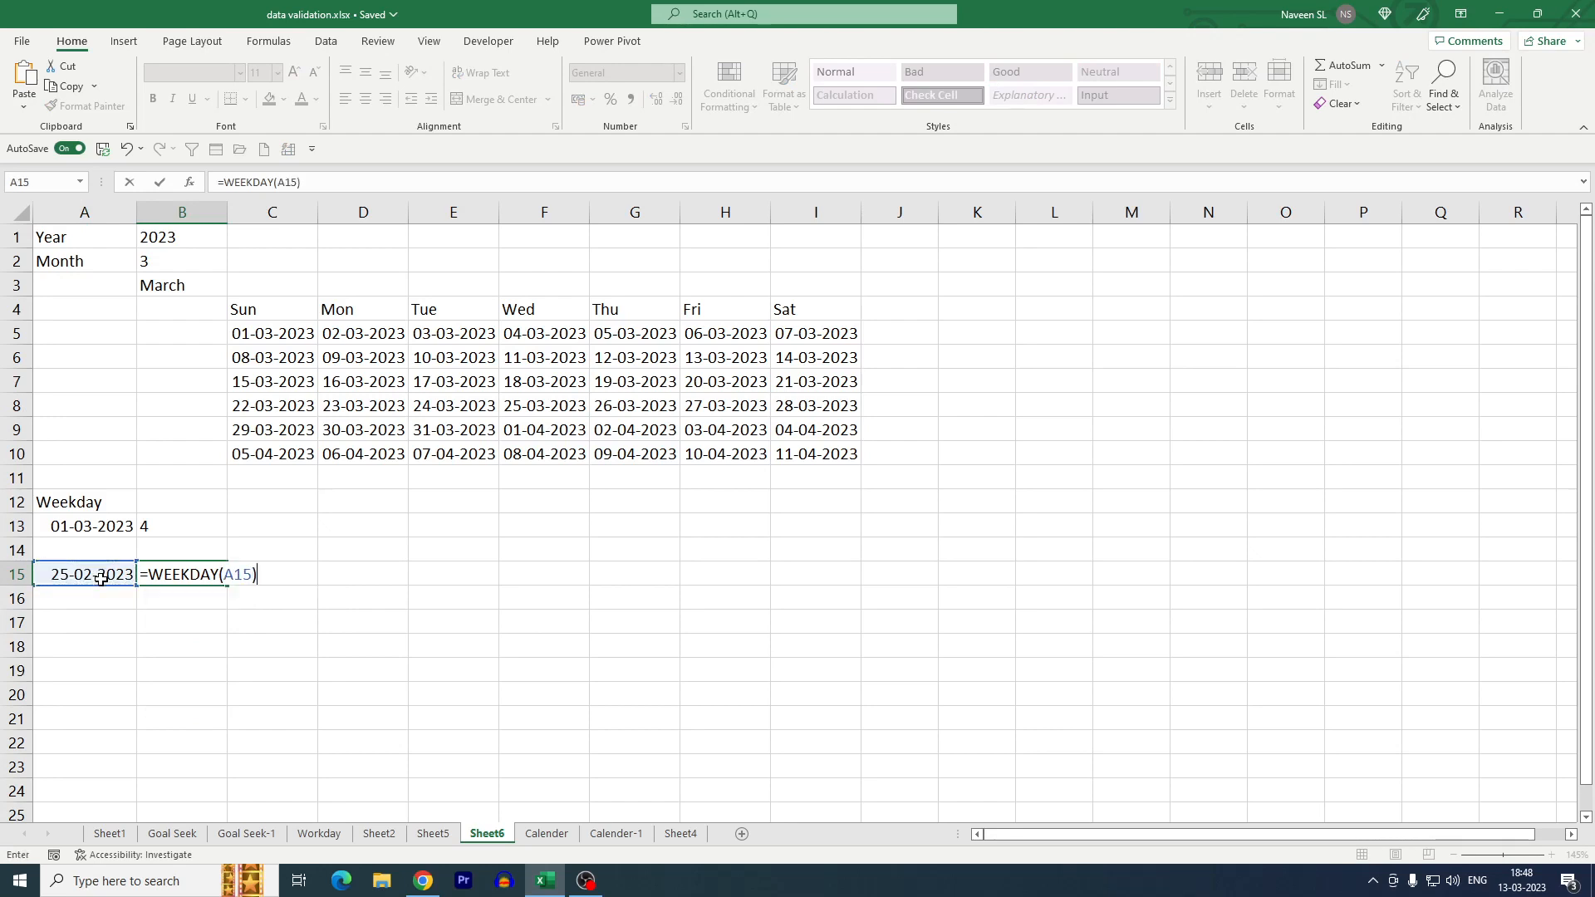
key(Return)
key(Up)
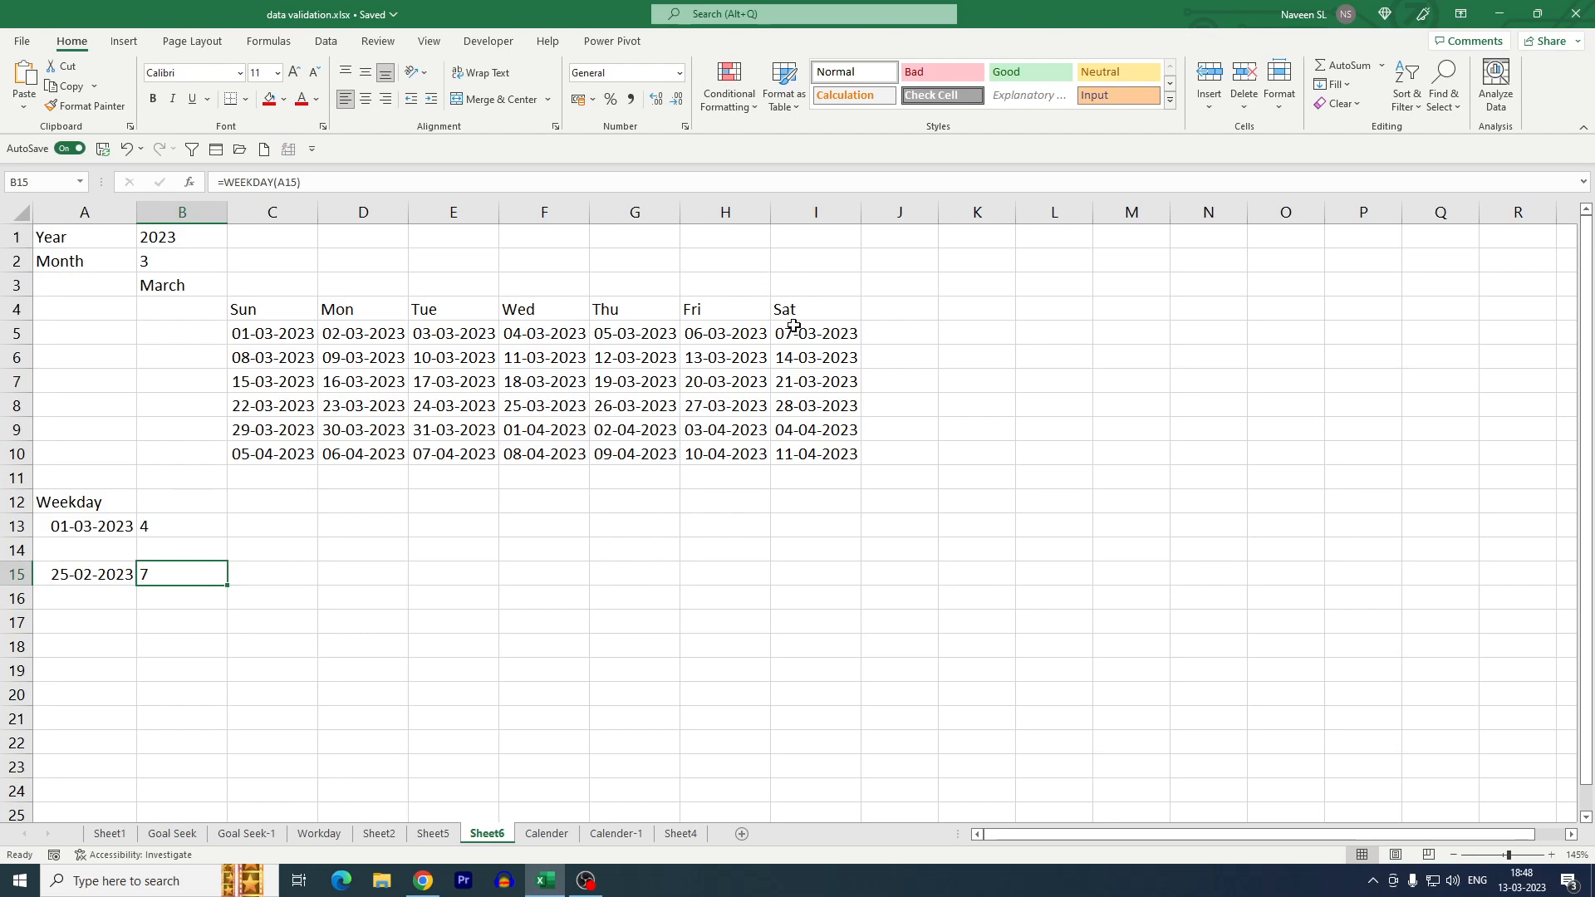
Add 1 to the formula in A15 so it reads =A13-B13+1
click(90, 575)
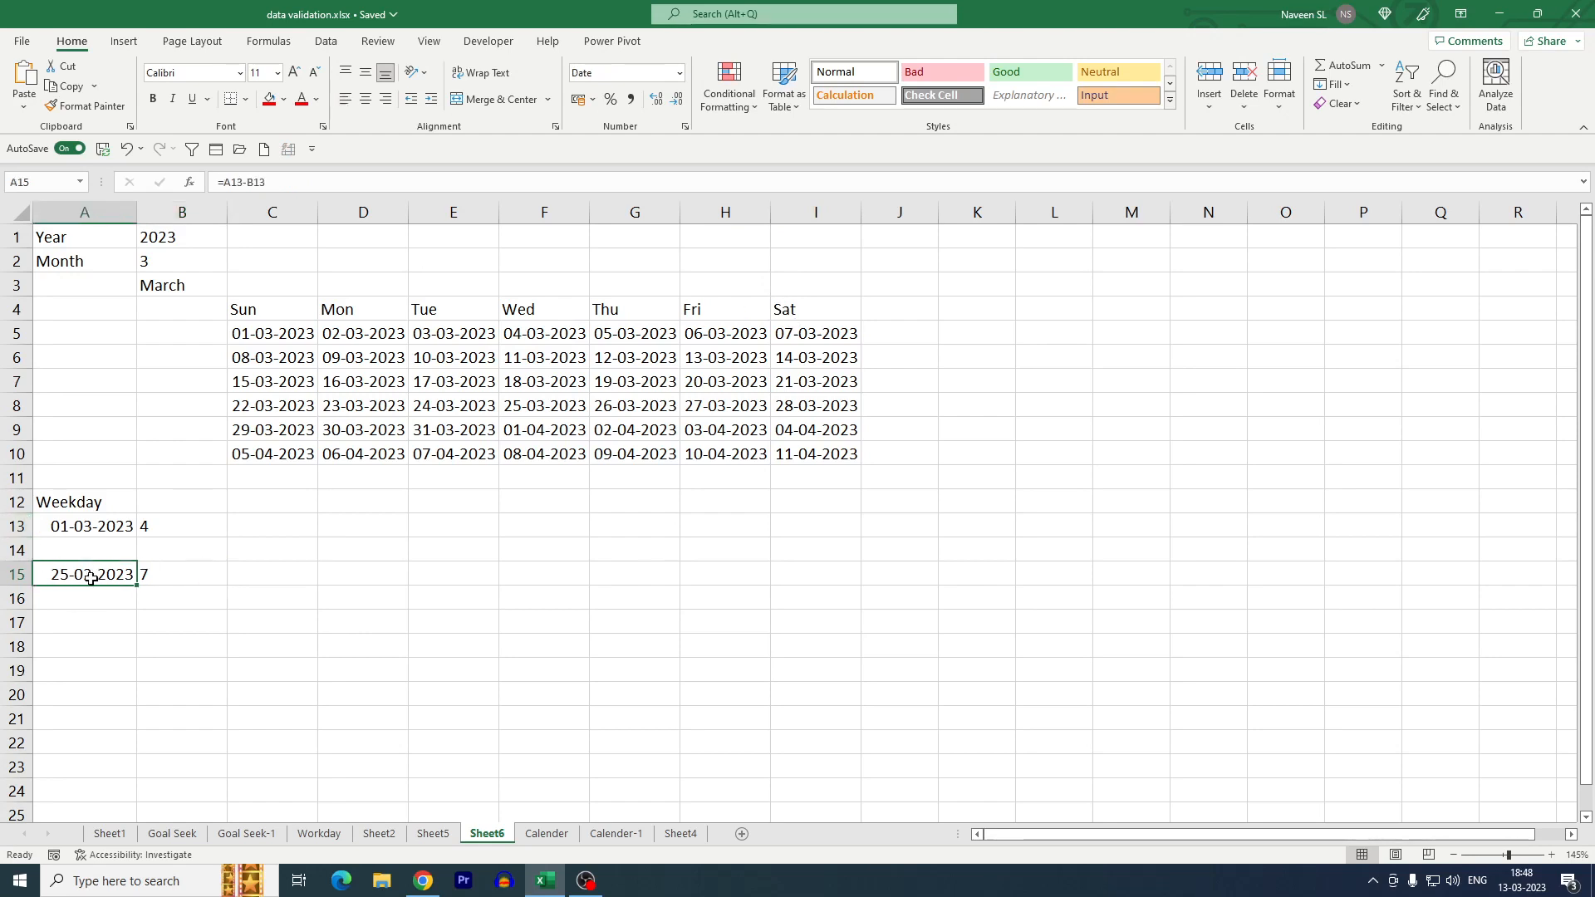
click(294, 183)
text(+1)
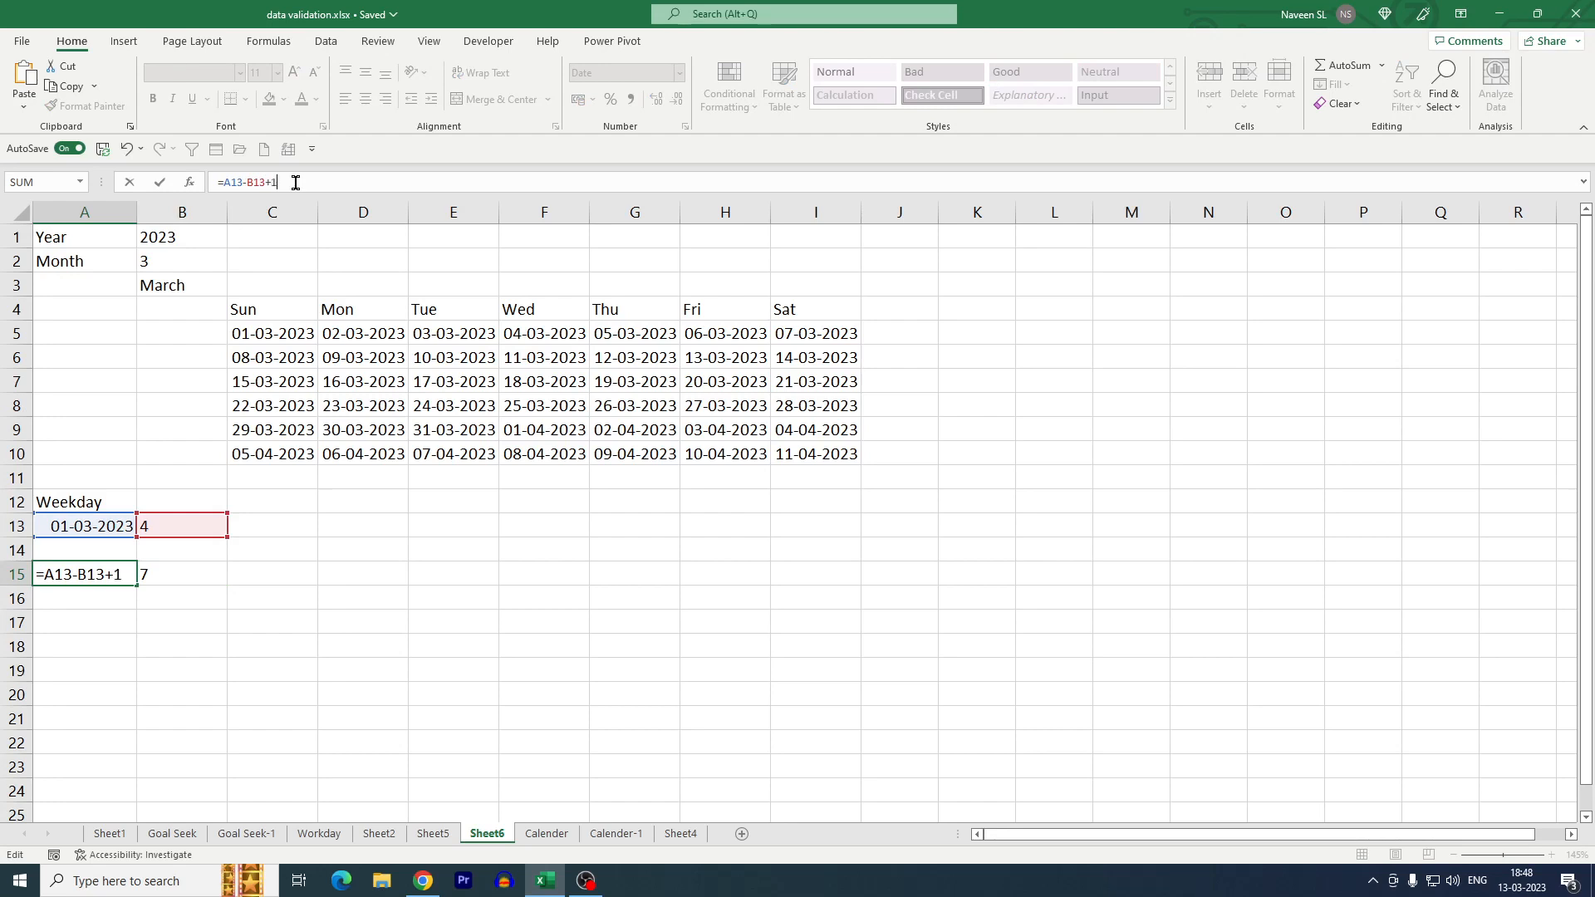
key(Return)
key(Up)
key(Right)
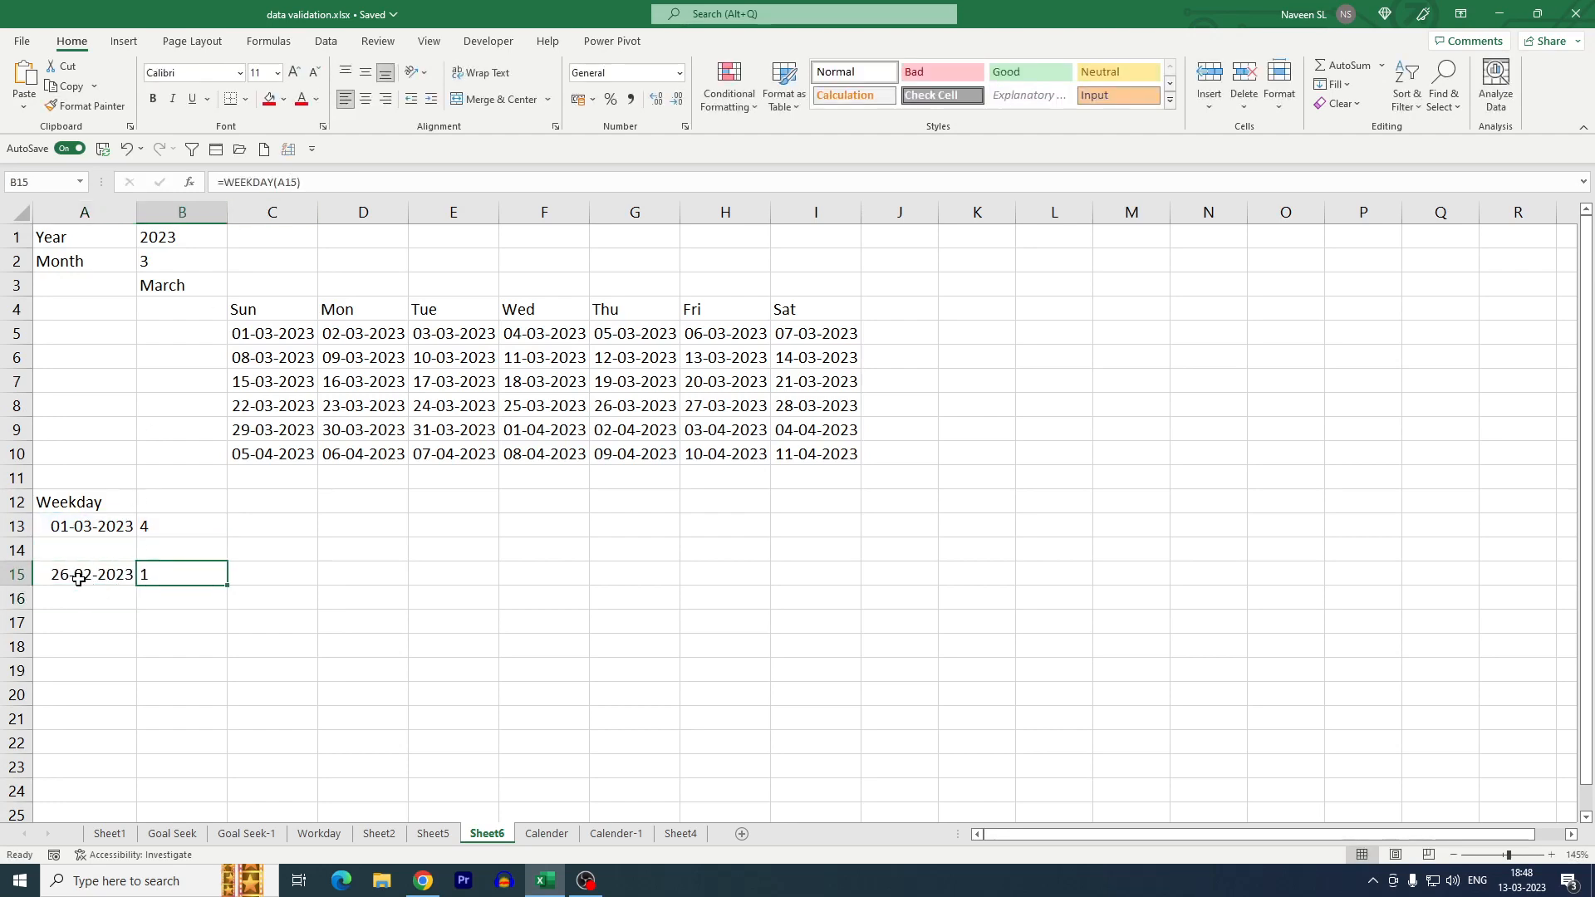
Replace the DATE start argument in C5's formula with A15, giving =SEQUENCE(6,7,A15,1), and check the first of the month under its weekday
click(260, 334)
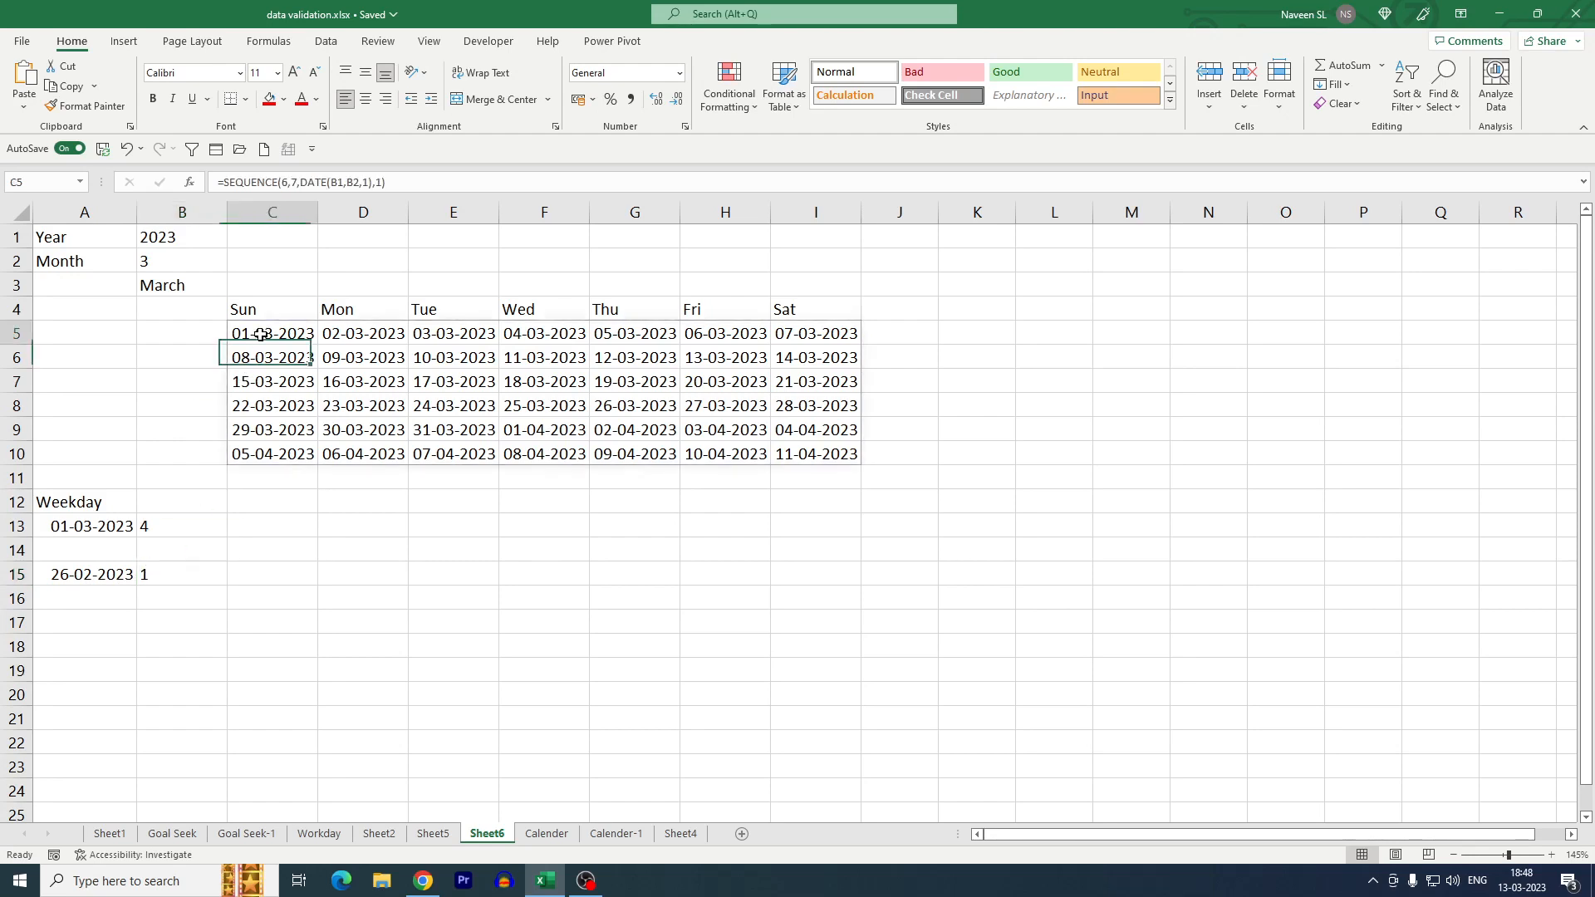
click(333, 182)
drag(330, 182, 370, 182)
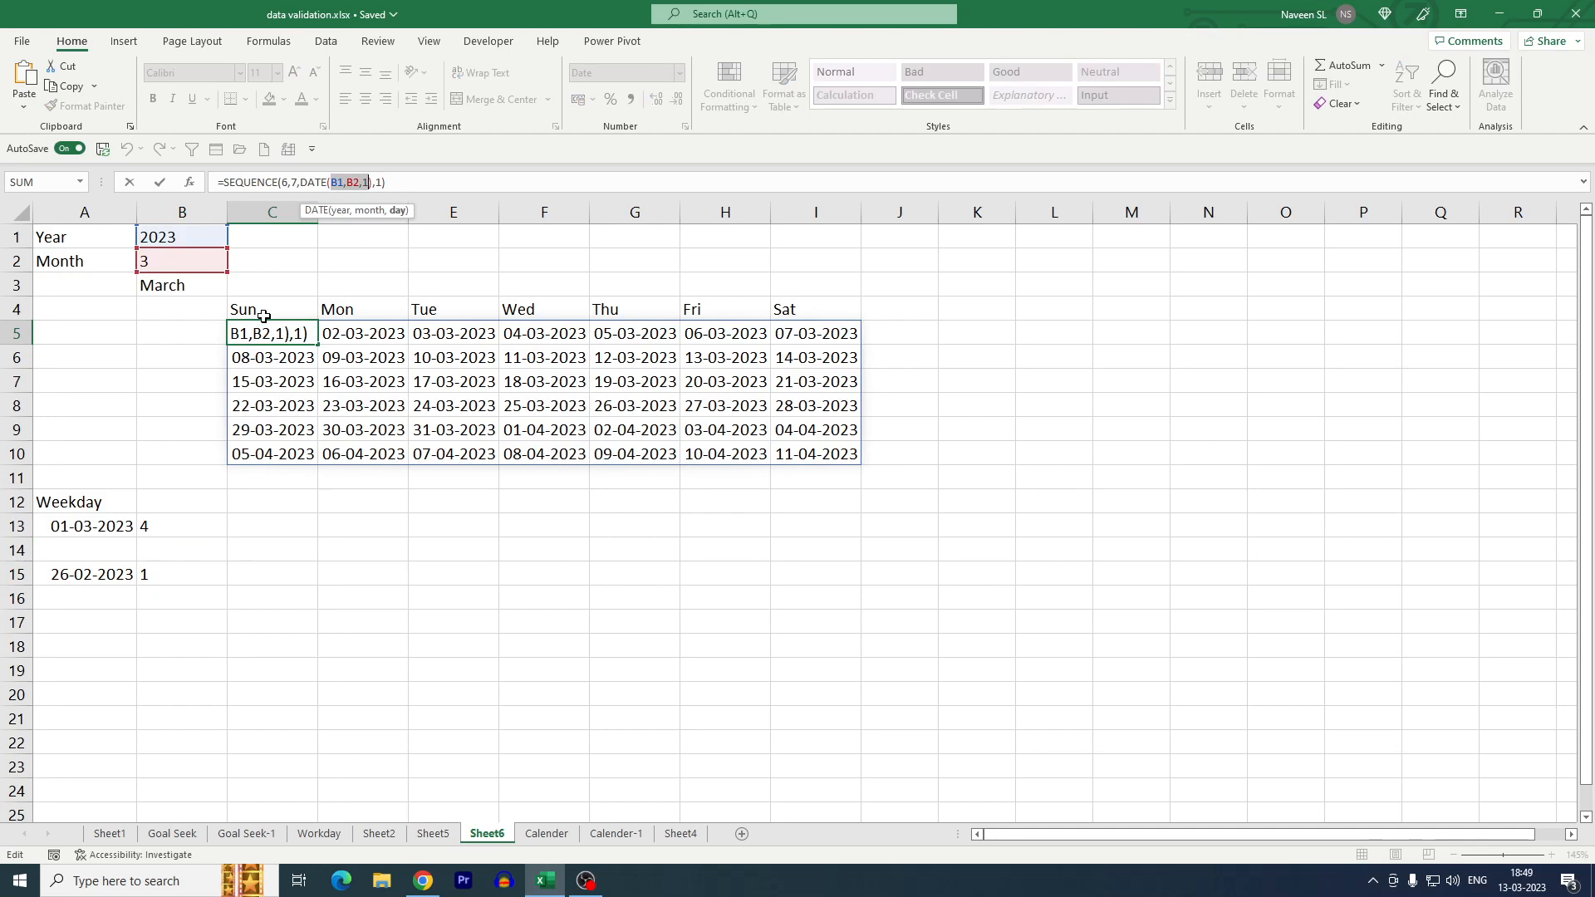
key(BackSpace)
key(Delete)
key(BackSpace)
key(BackSpace)
key(BackSpace)
key(BackSpace)
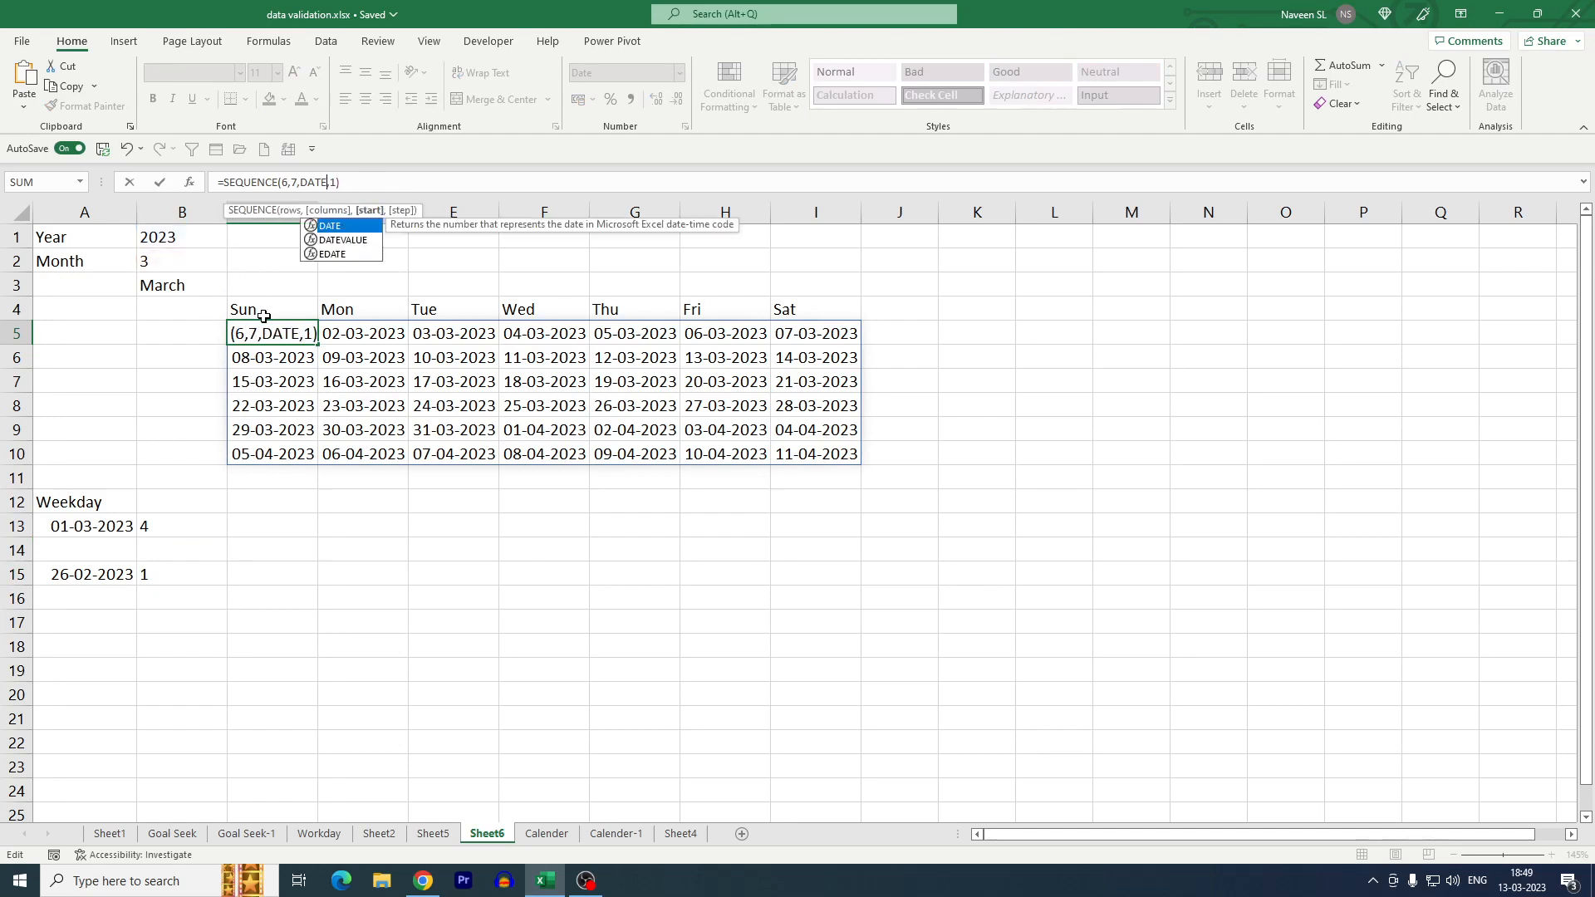
key(BackSpace)
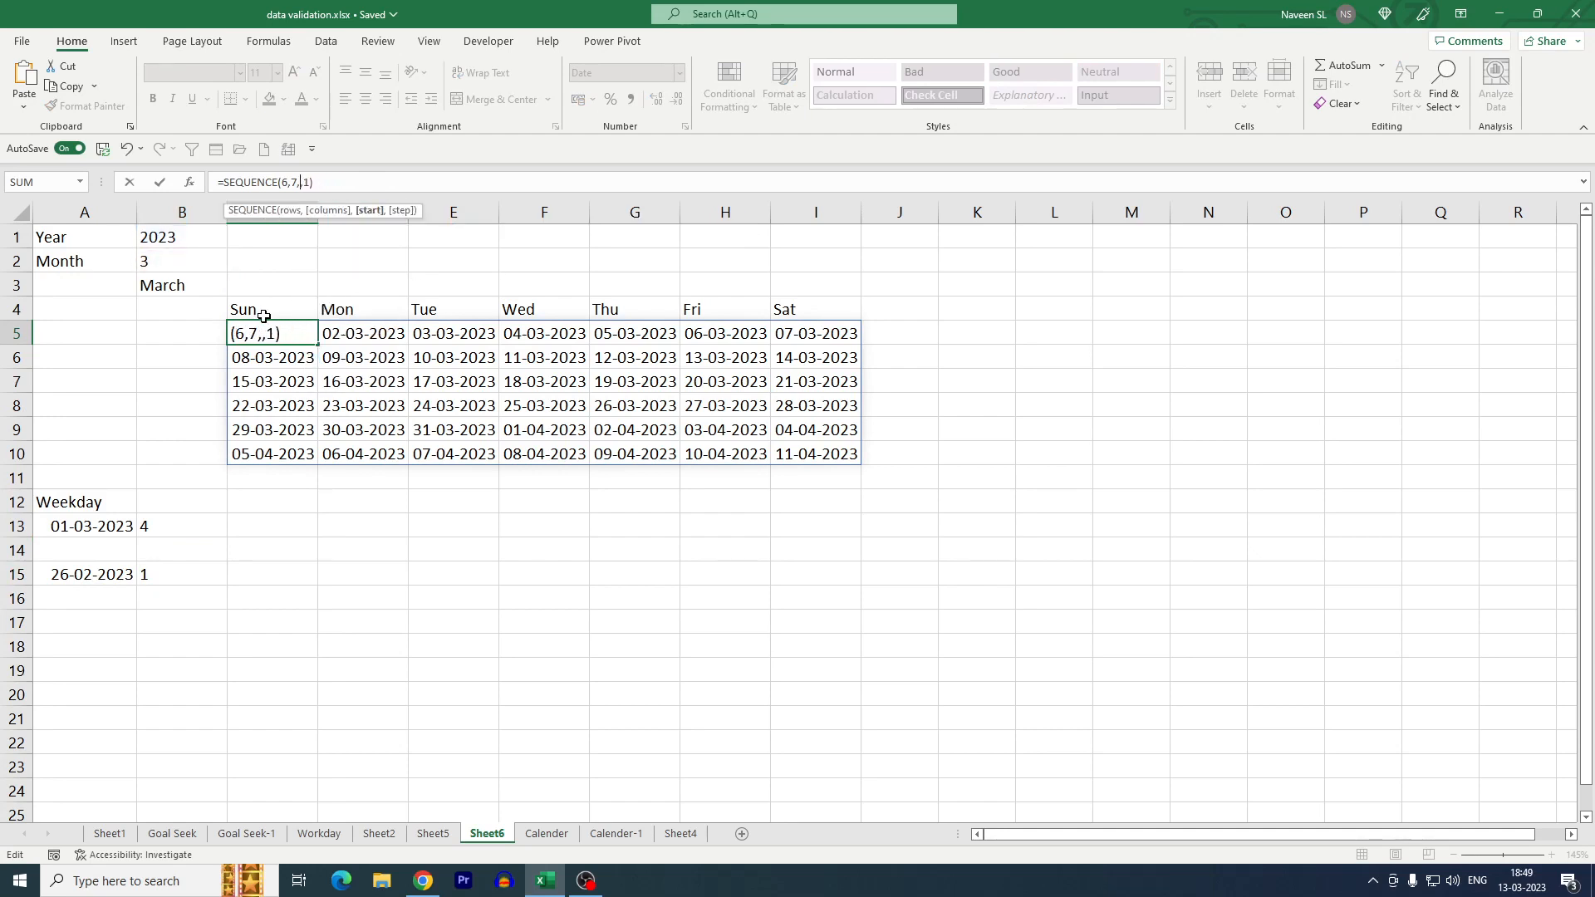
click(107, 575)
key(Return)
key(Up)
click(526, 336)
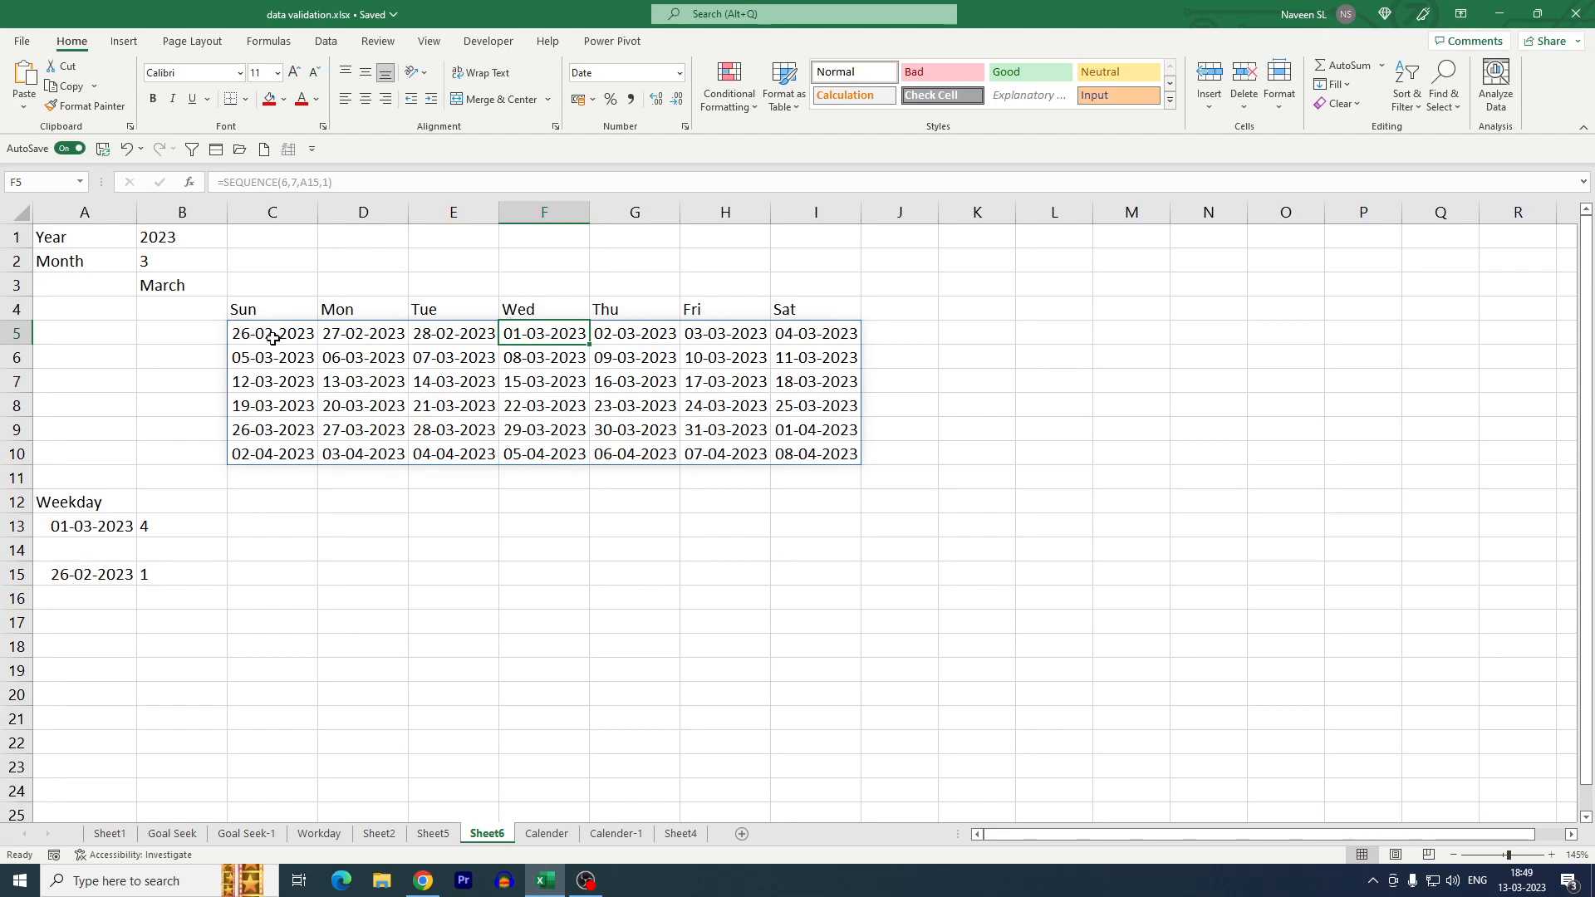
Set the month in B2 to 4 and check the weekday column of the month's first date
click(178, 256)
text(4)
key(Return)
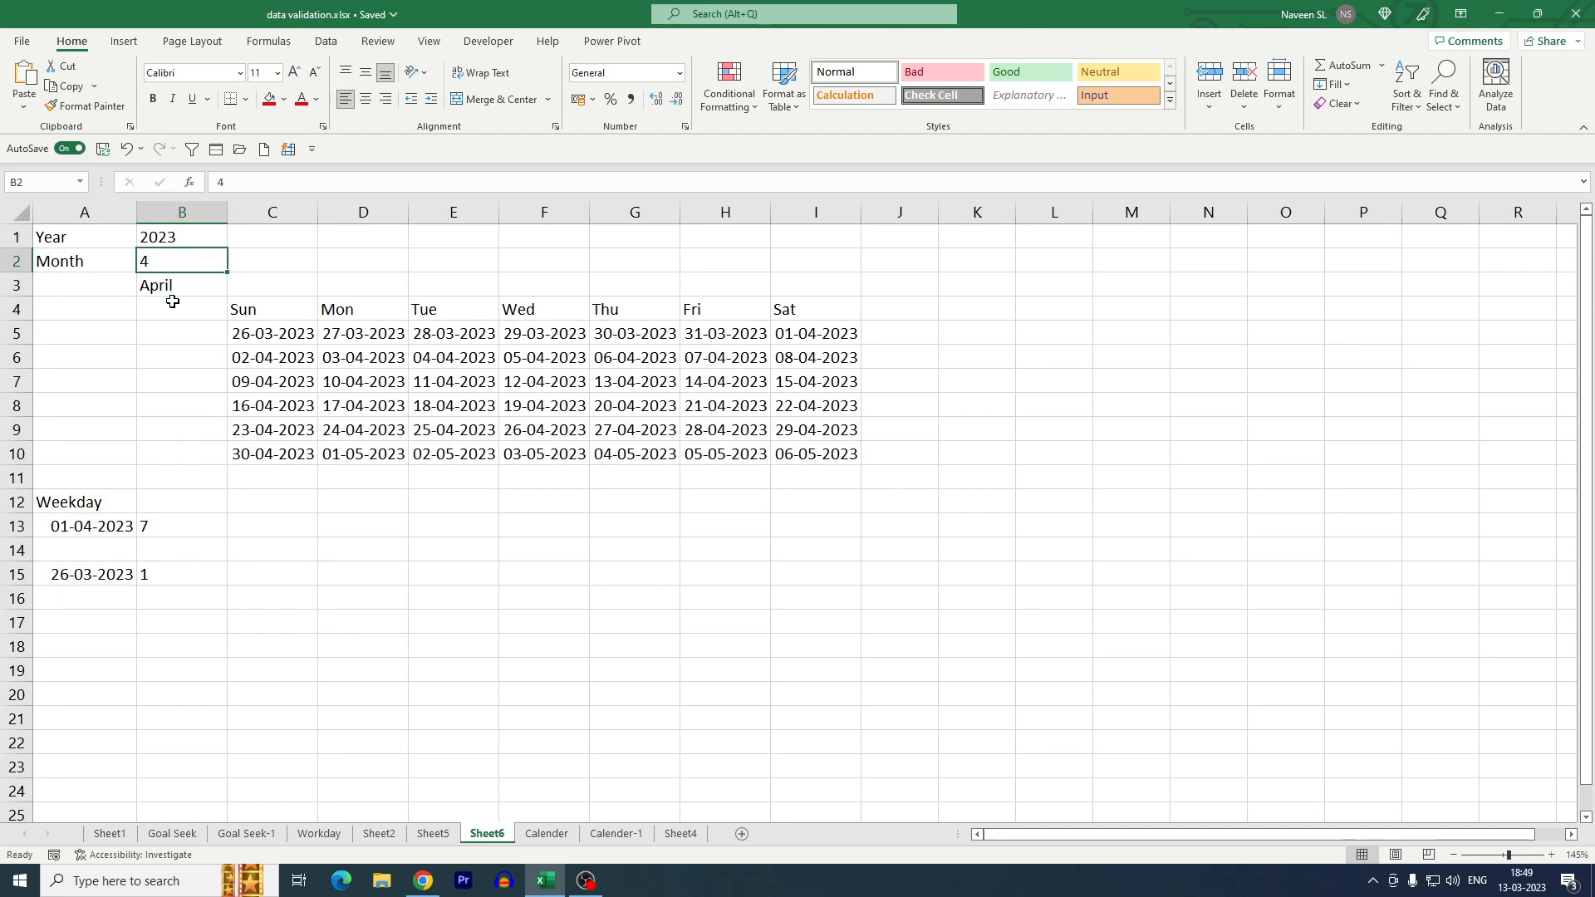
click(796, 333)
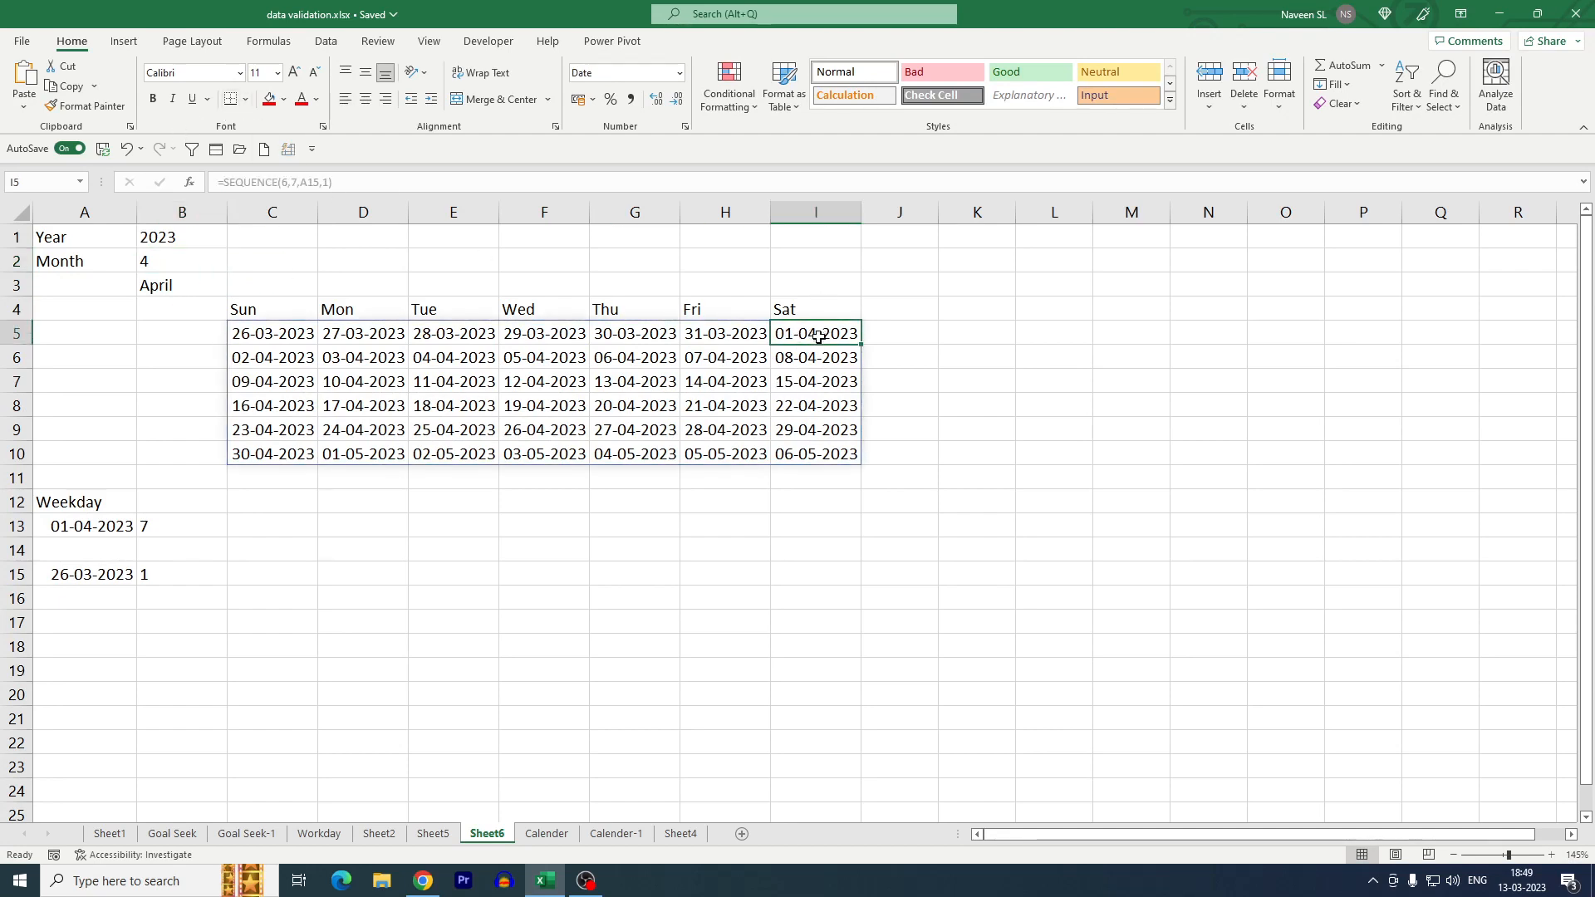
Set the month in B2 to 5 and check which weekday heading its first date falls under
click(180, 259)
text(5)
key(ctrl+Return)
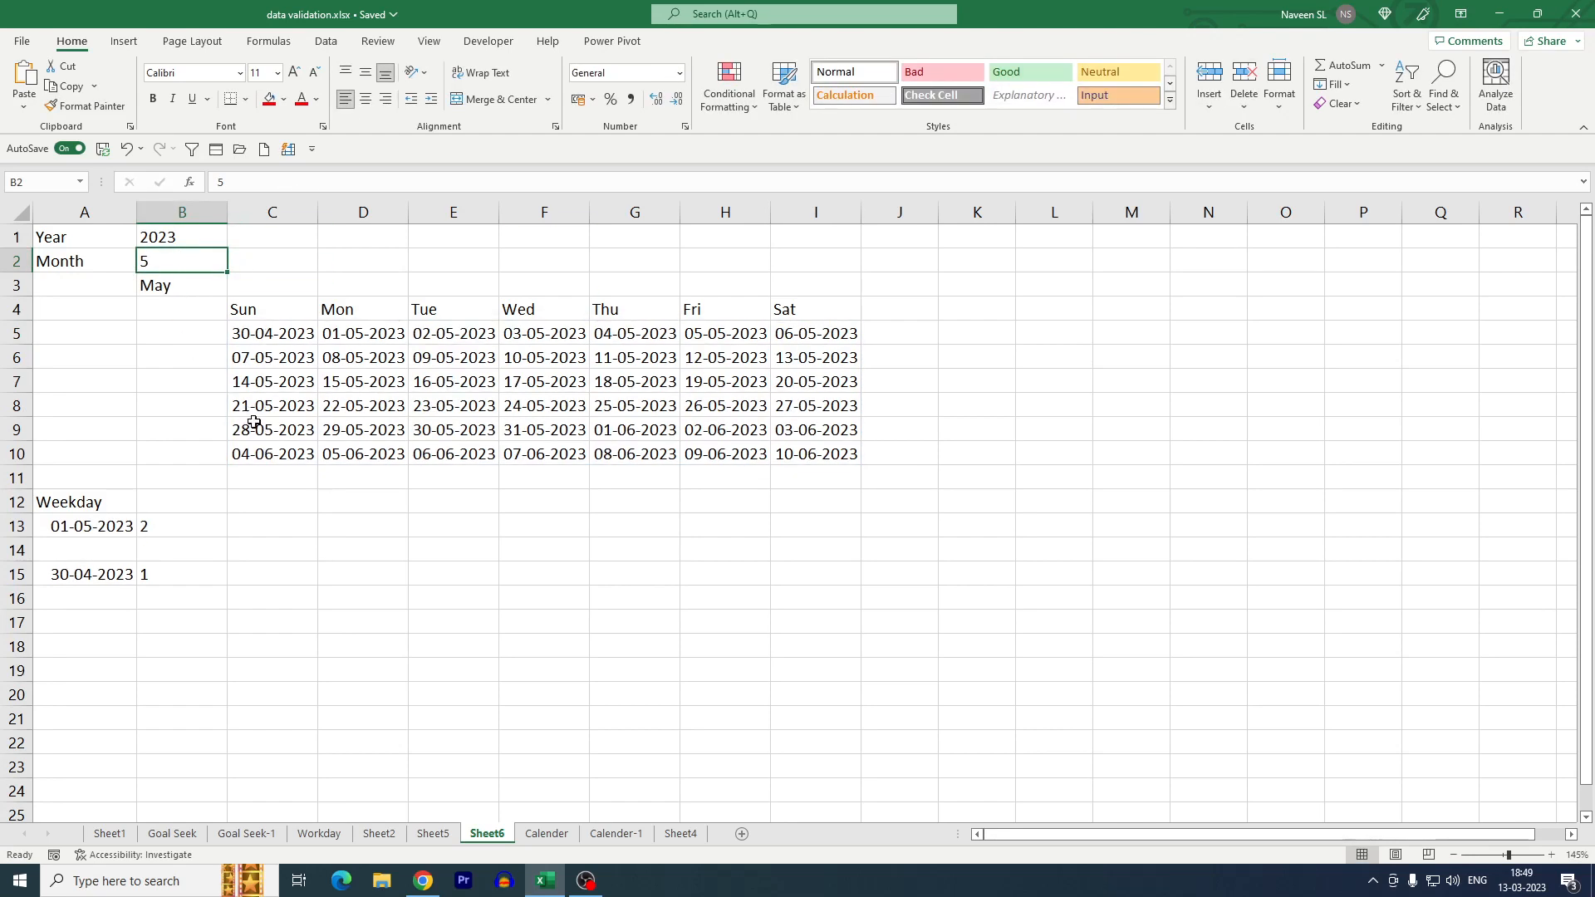
click(354, 330)
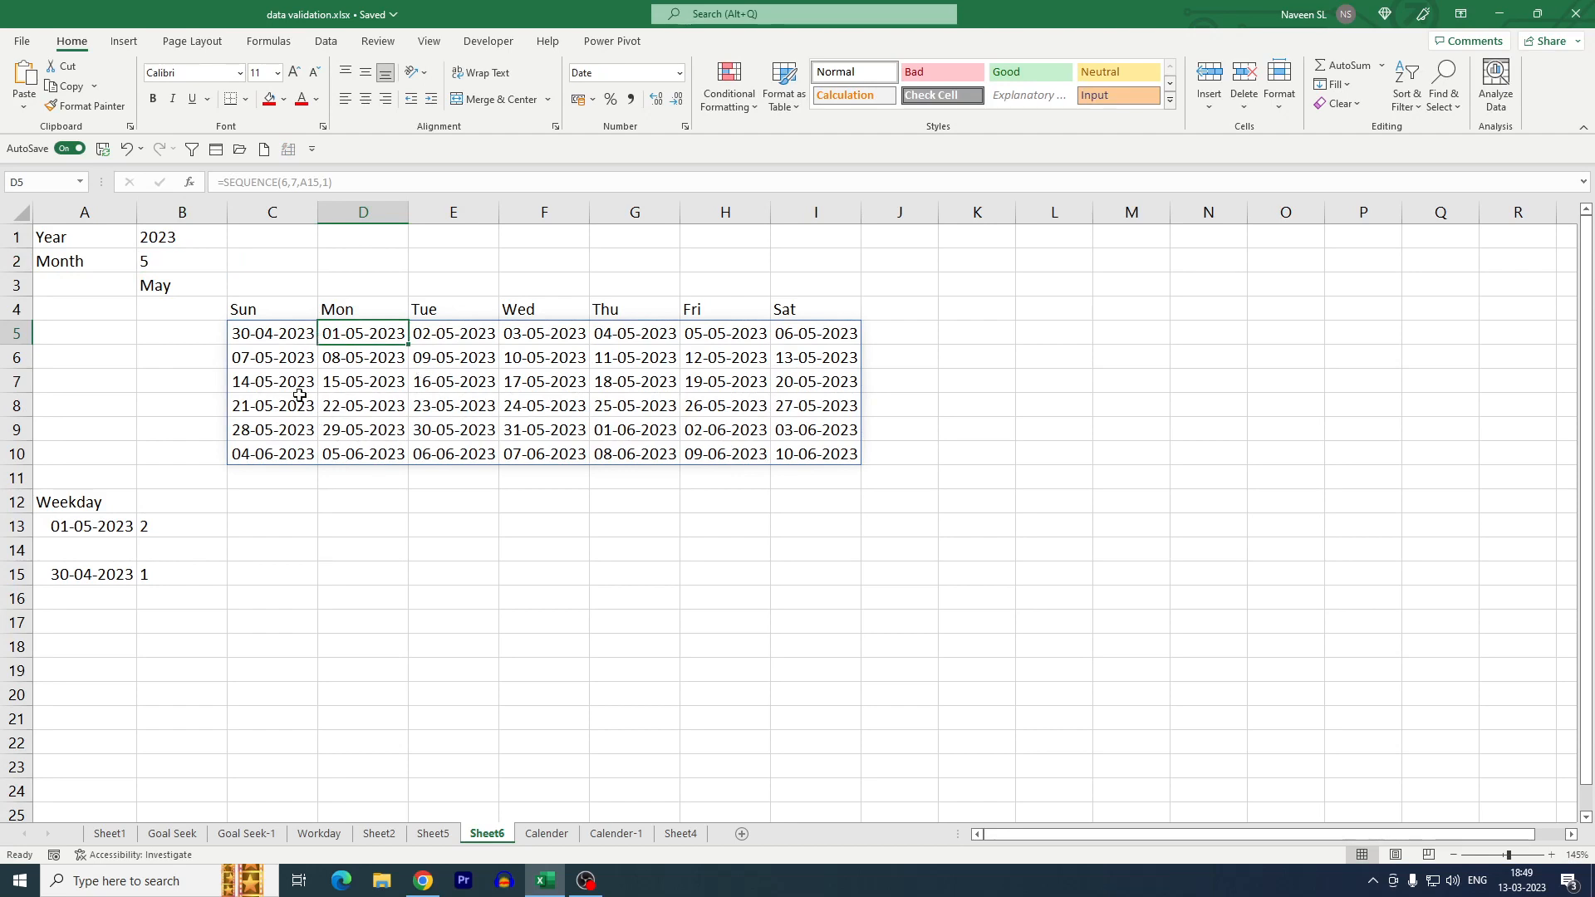
Review the SEQUENCE formula in C5 and the start-date formula in A15 that it refers to
click(283, 334)
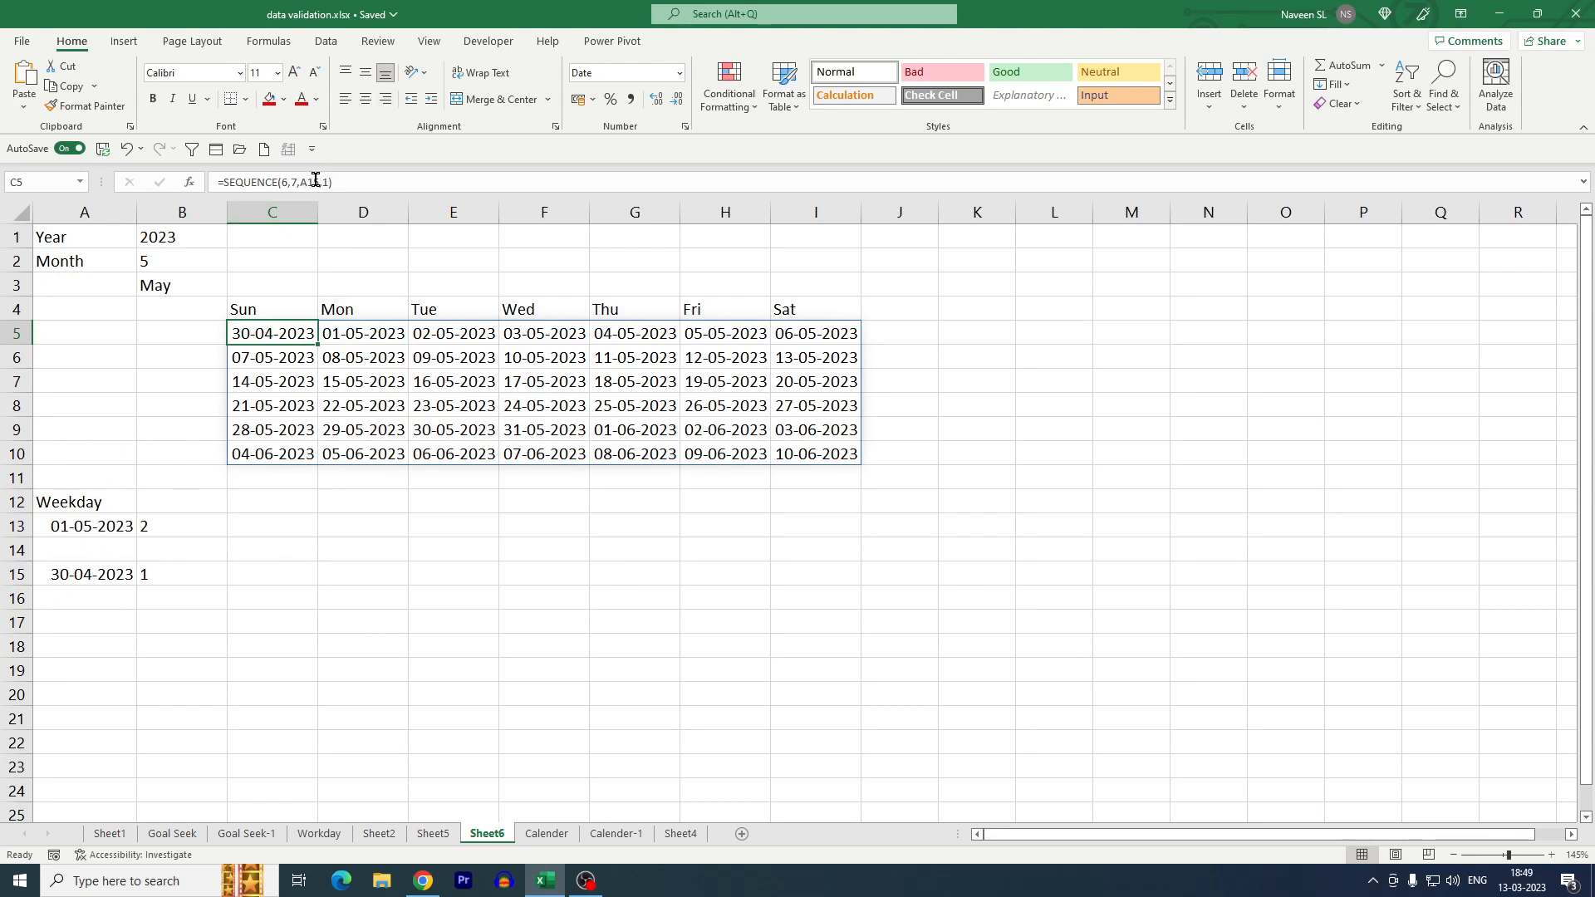
click(95, 576)
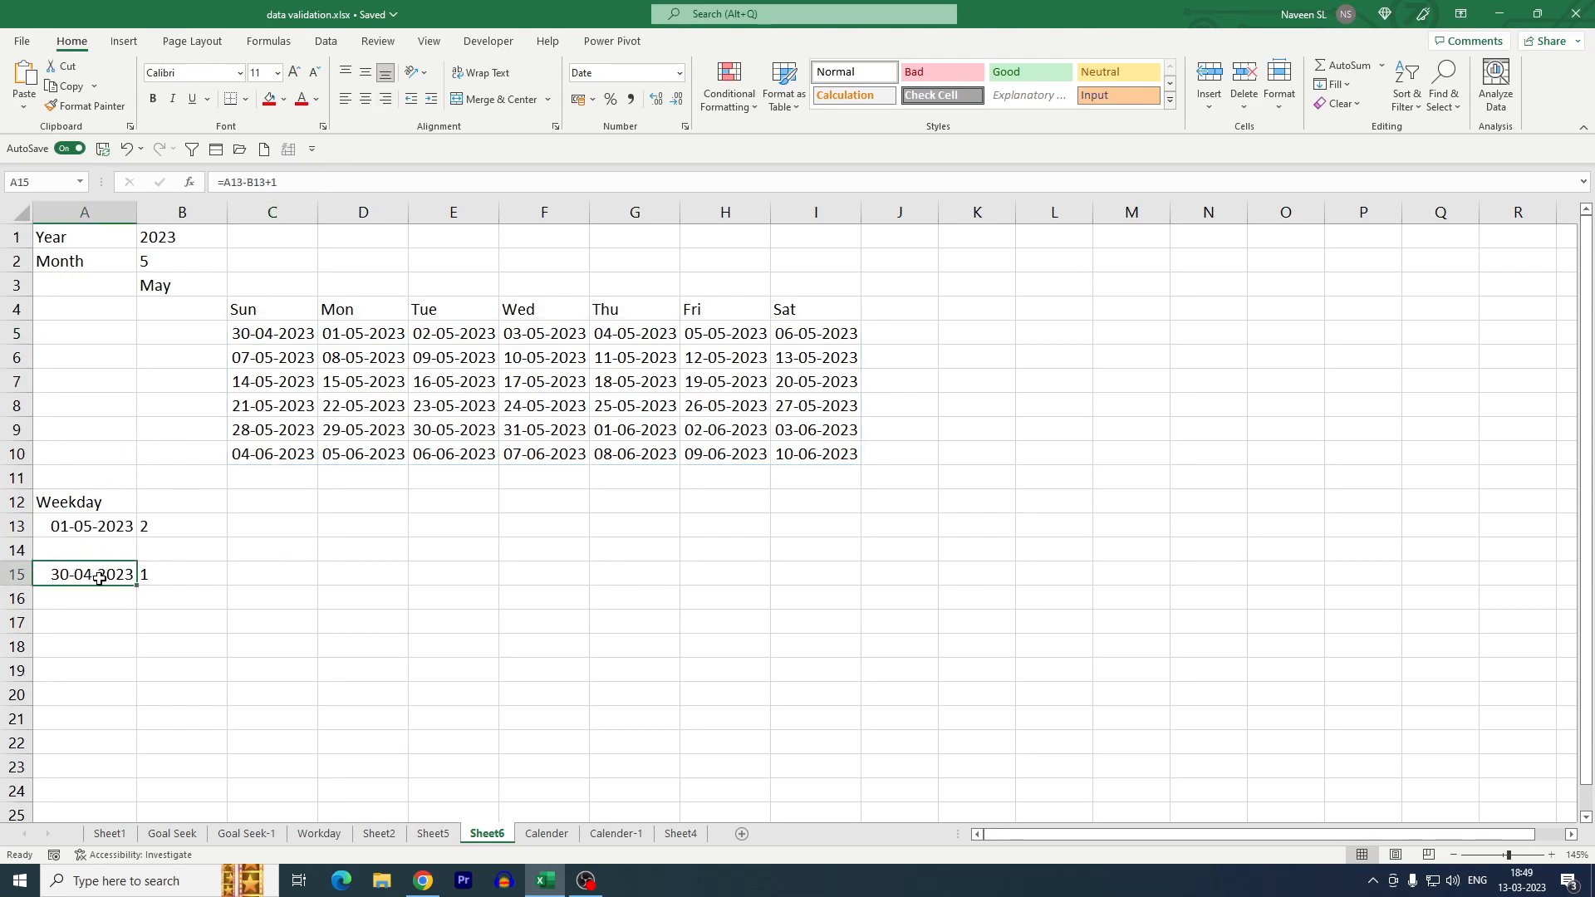
click(285, 330)
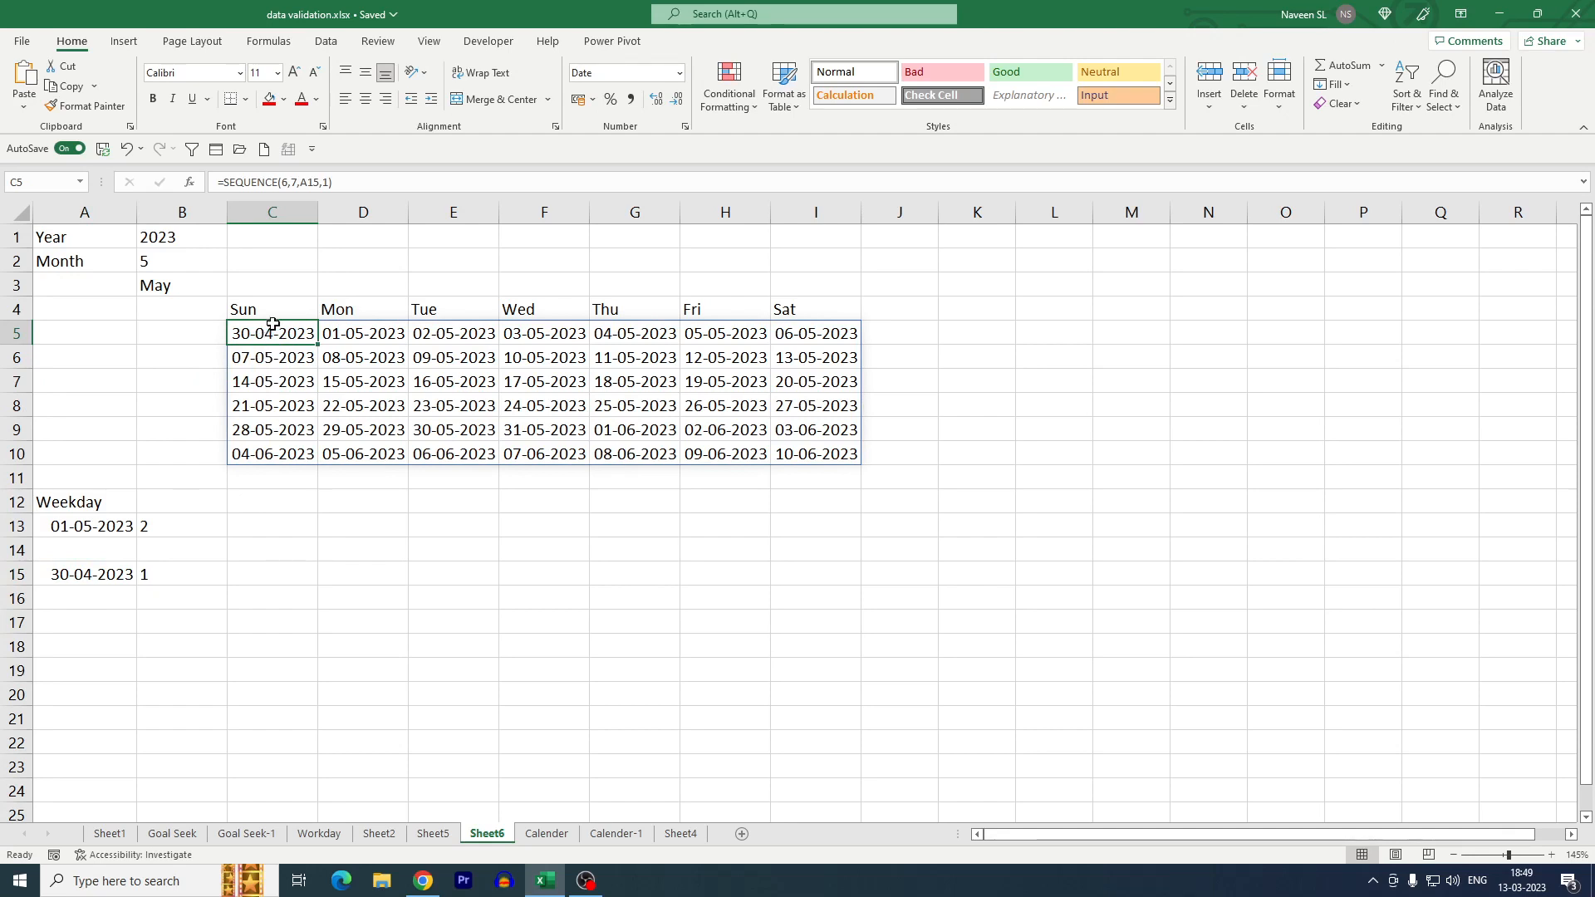
Clear A15 to test how the calendar grid depends on it, undo the deletion and return to C5's formula
click(83, 575)
key(Delete)
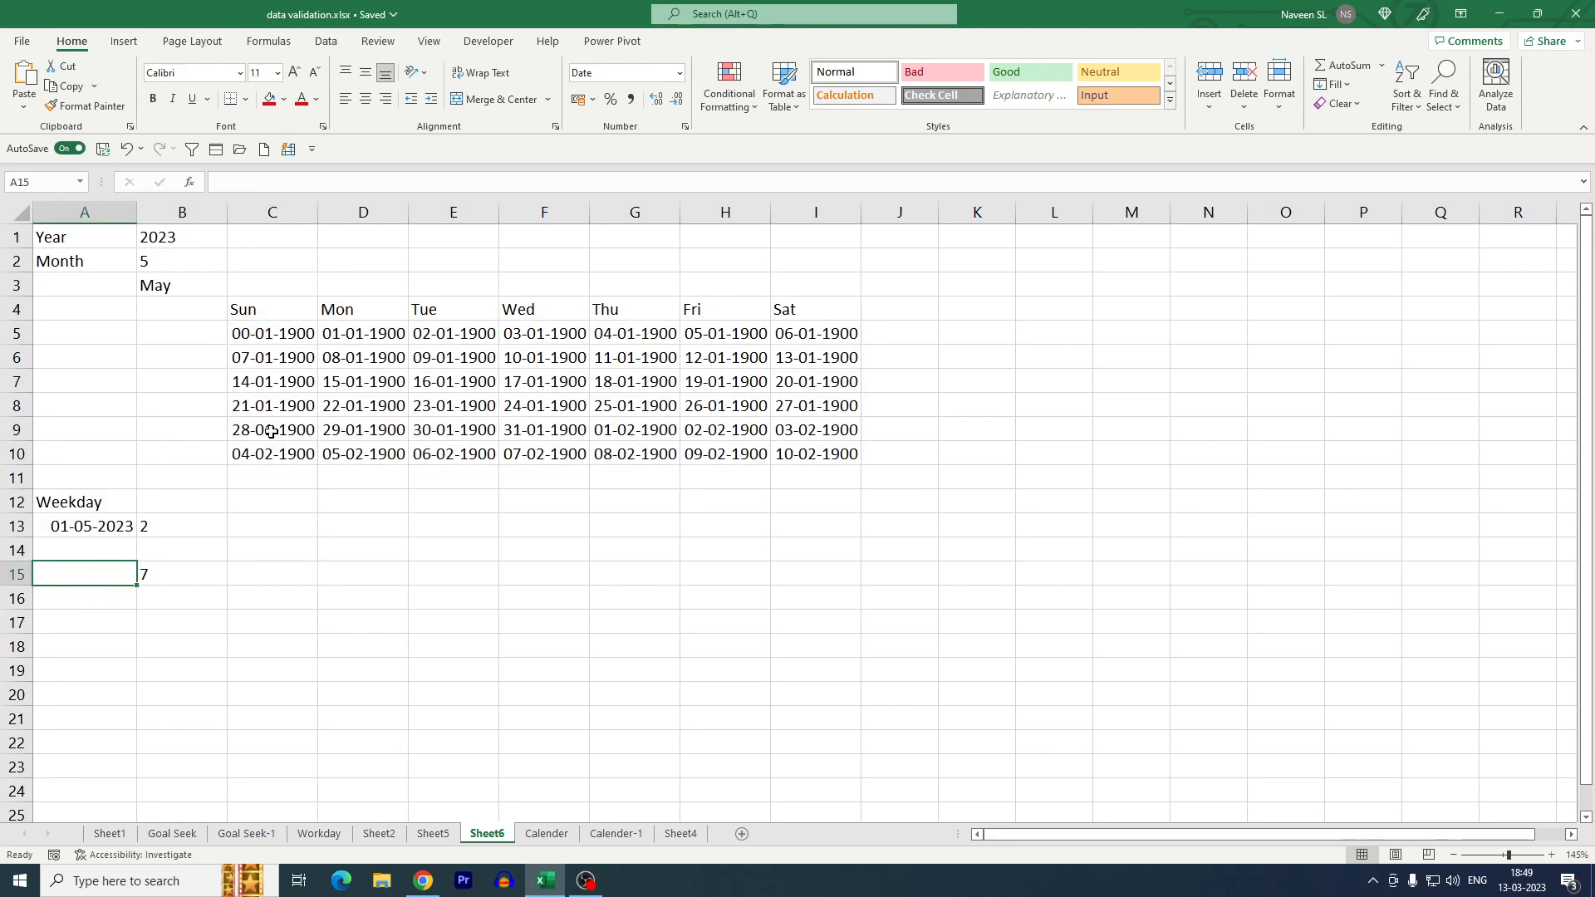
key(ctrl+z)
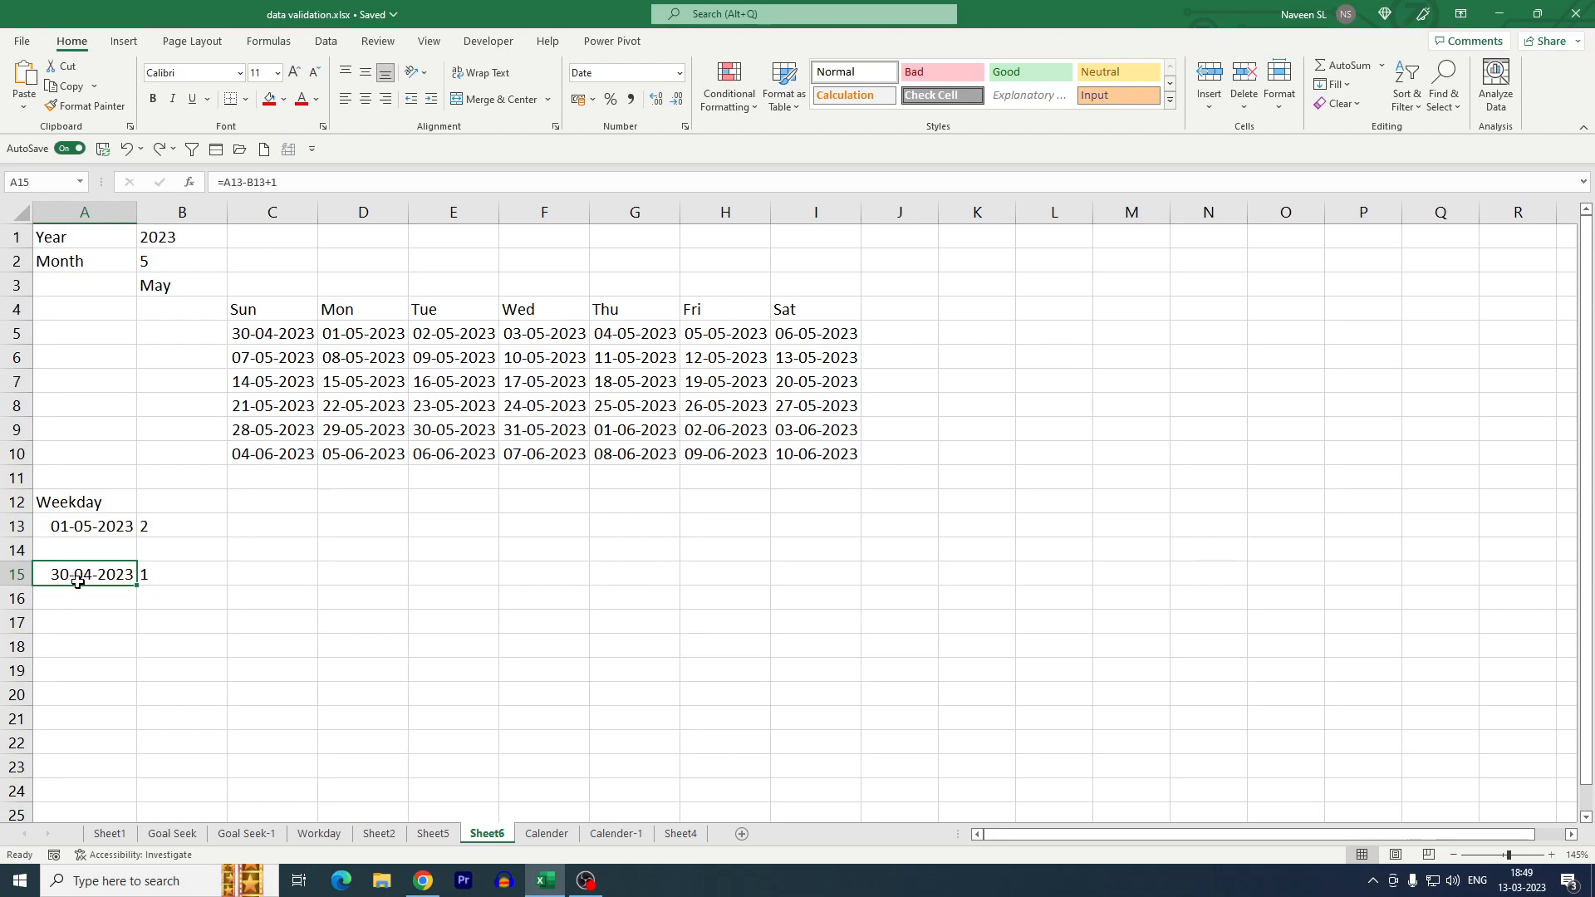
click(268, 336)
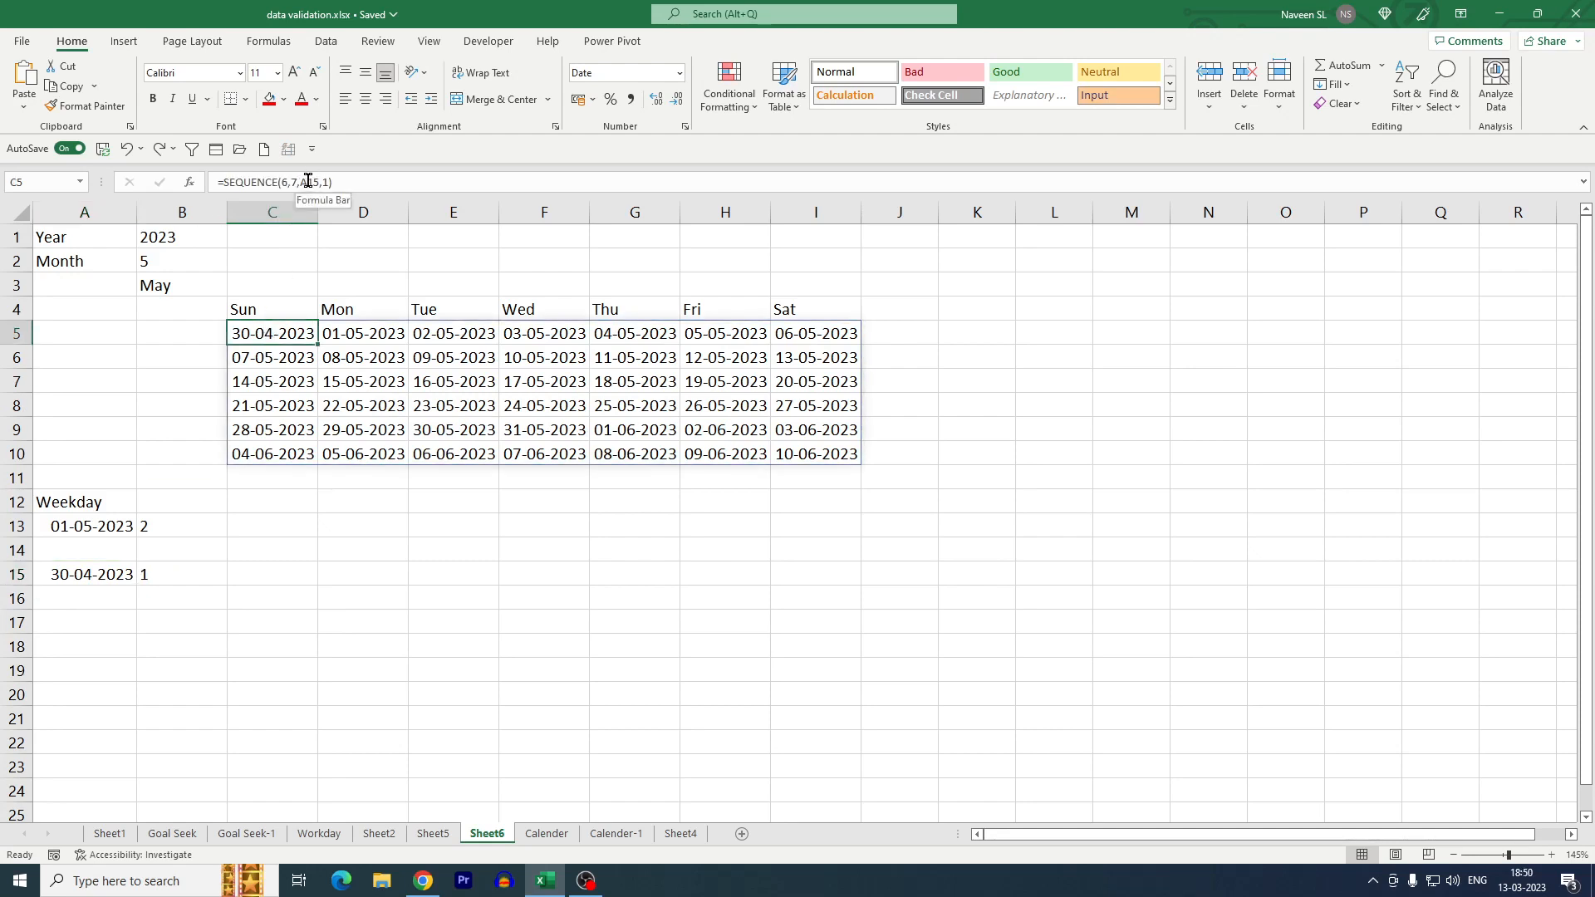
Trace the precedents of A15 to show which cells feed its formula
click(106, 577)
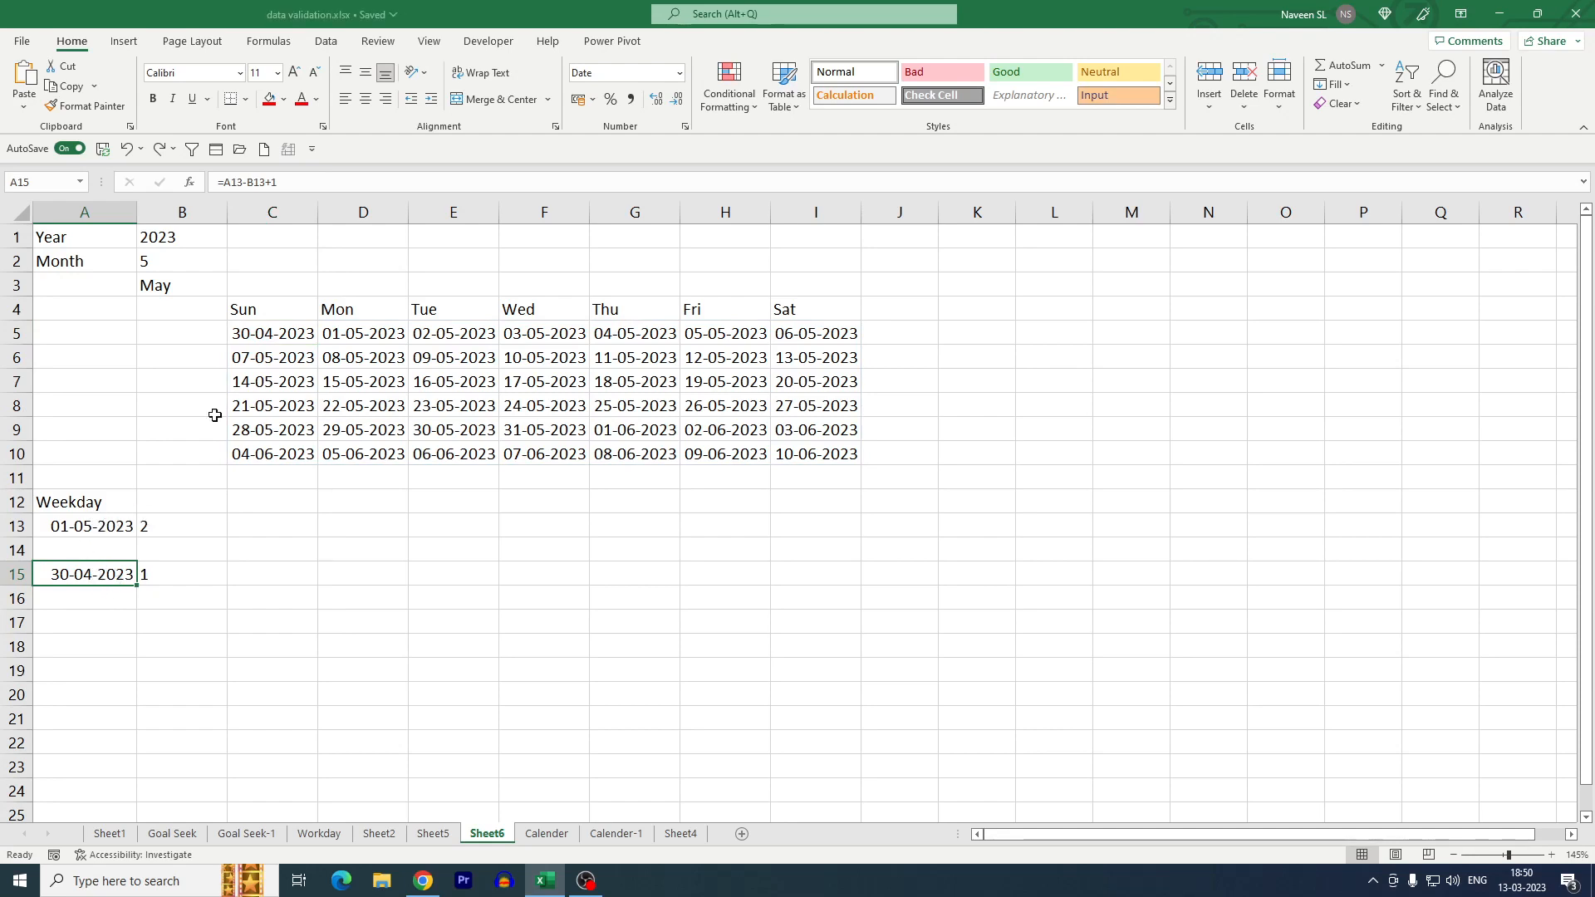
click(280, 44)
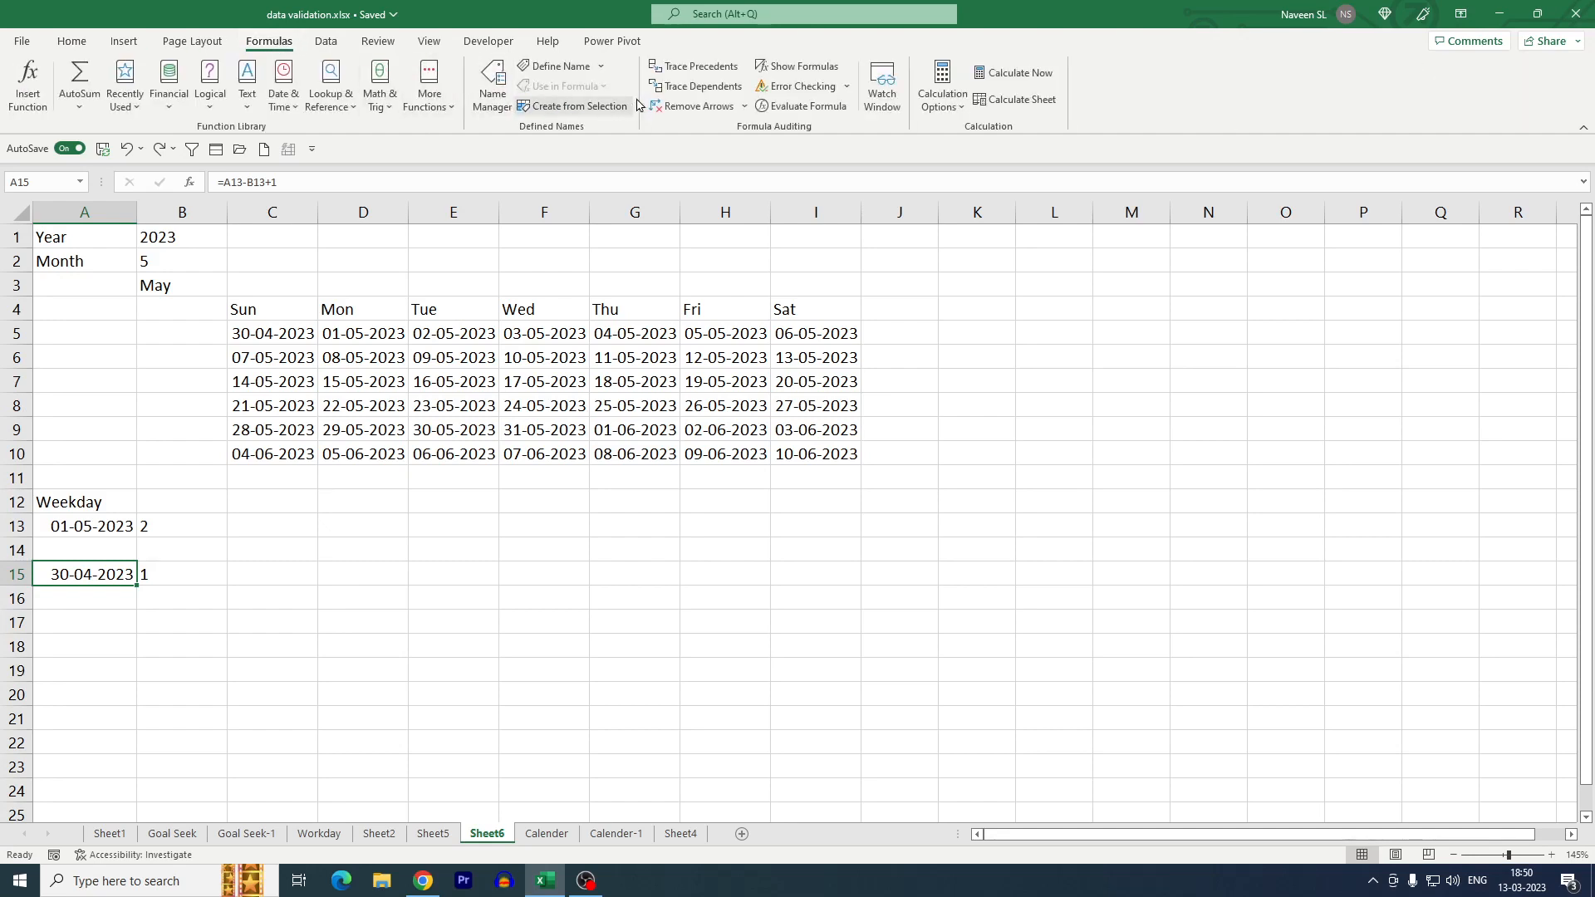
click(696, 73)
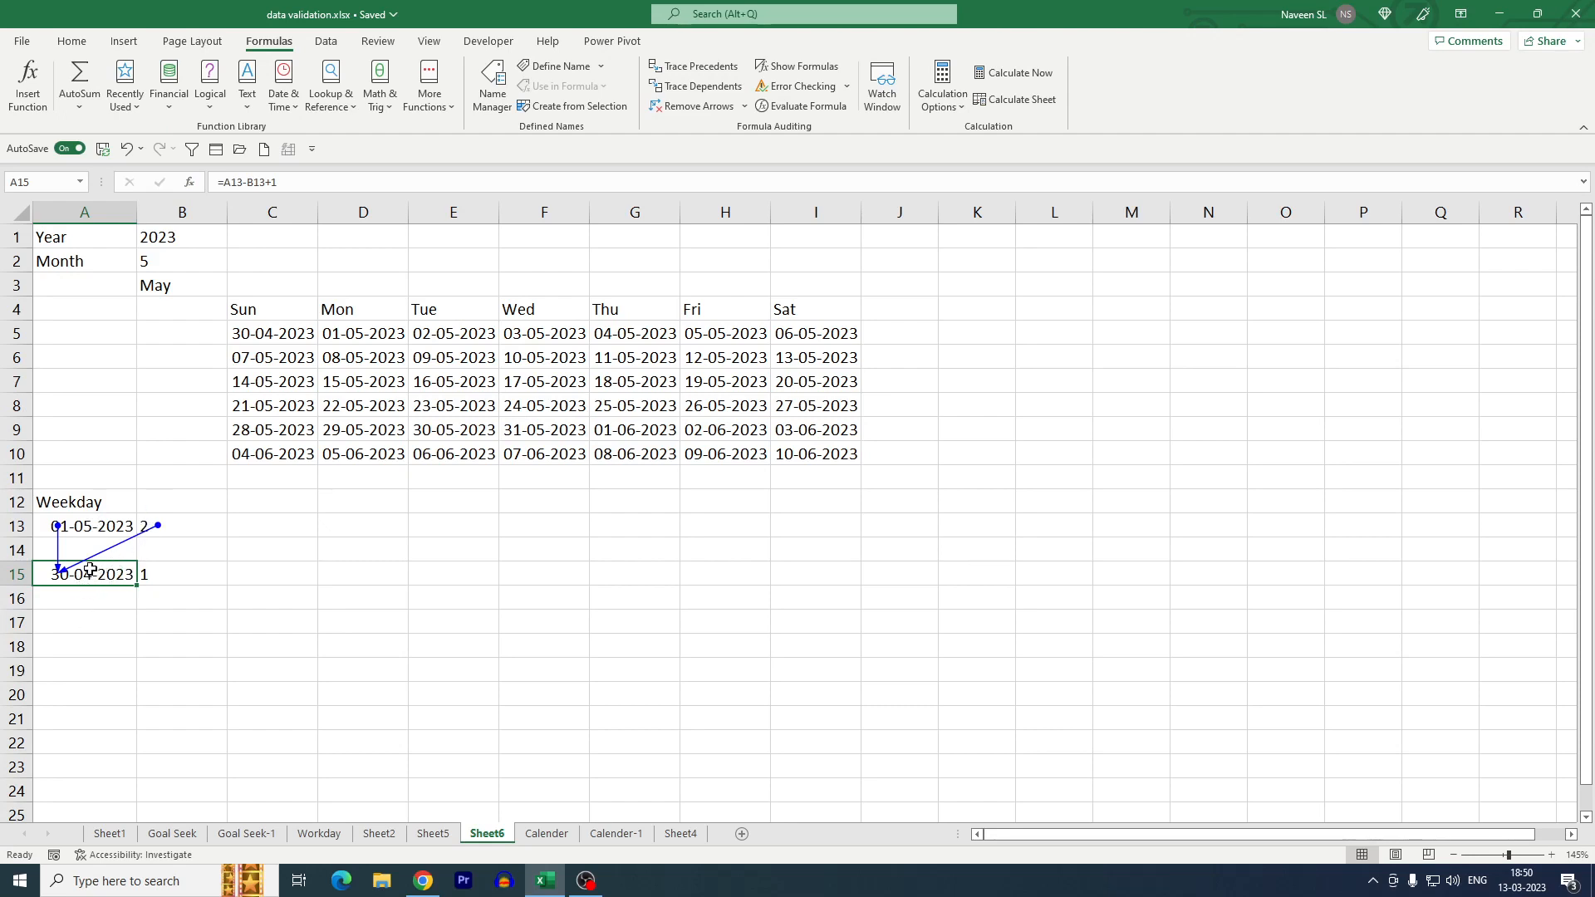
Replace the B13 reference in A15 with WEEKDAY(A13,1) copied from B13, giving =A13-WEEKDAY(A13,1)+1
click(176, 525)
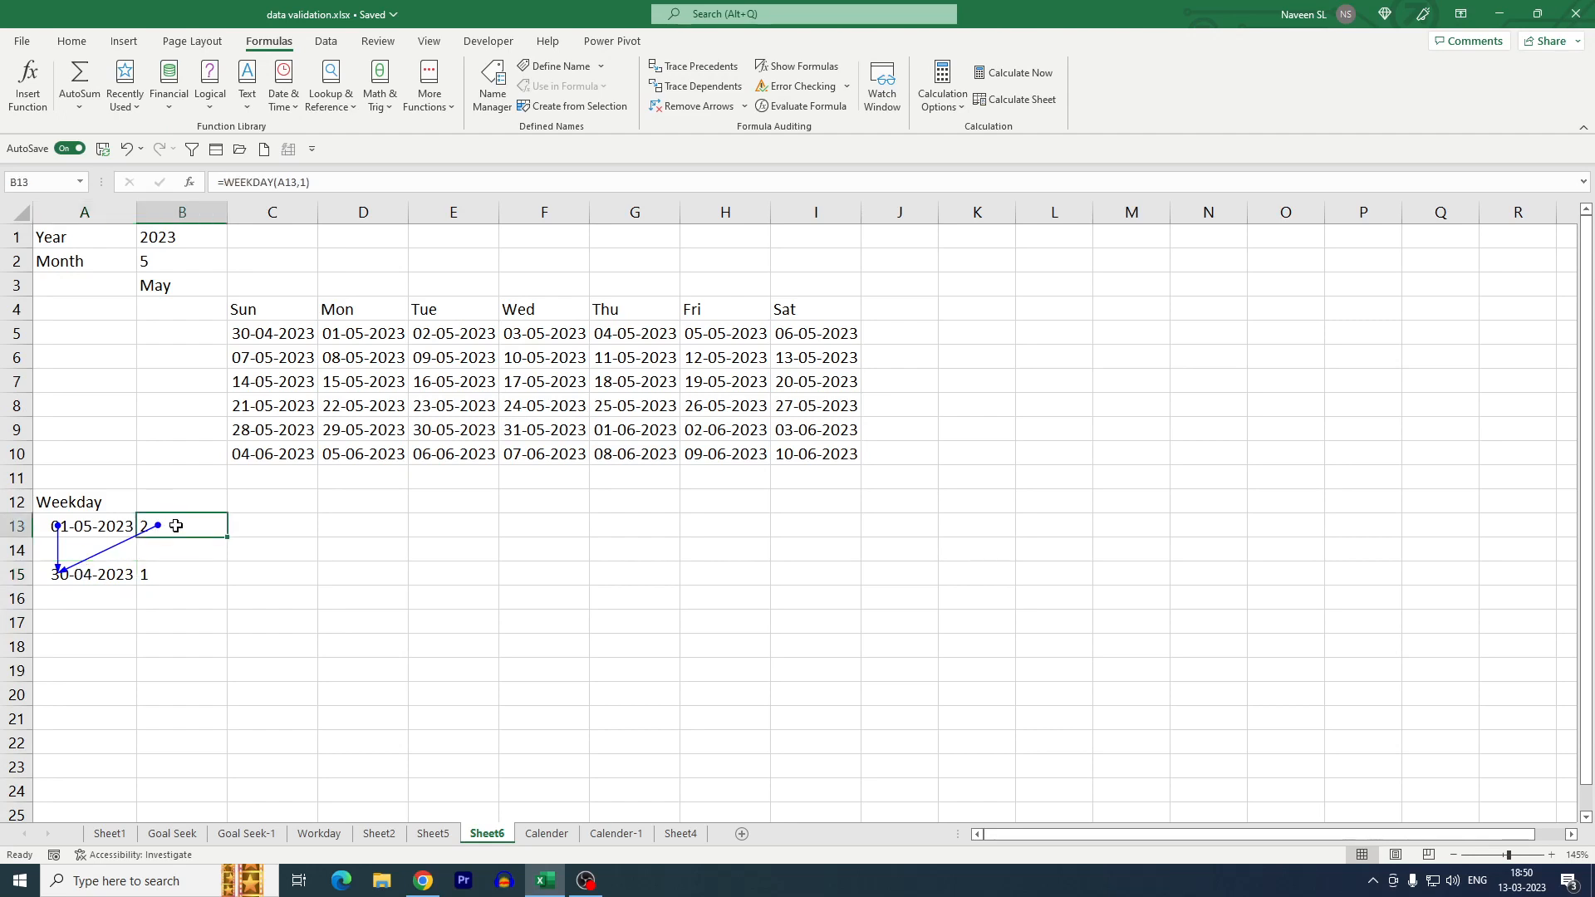
drag(322, 181, 226, 185)
key(ctrl+c)
key(Escape)
click(108, 570)
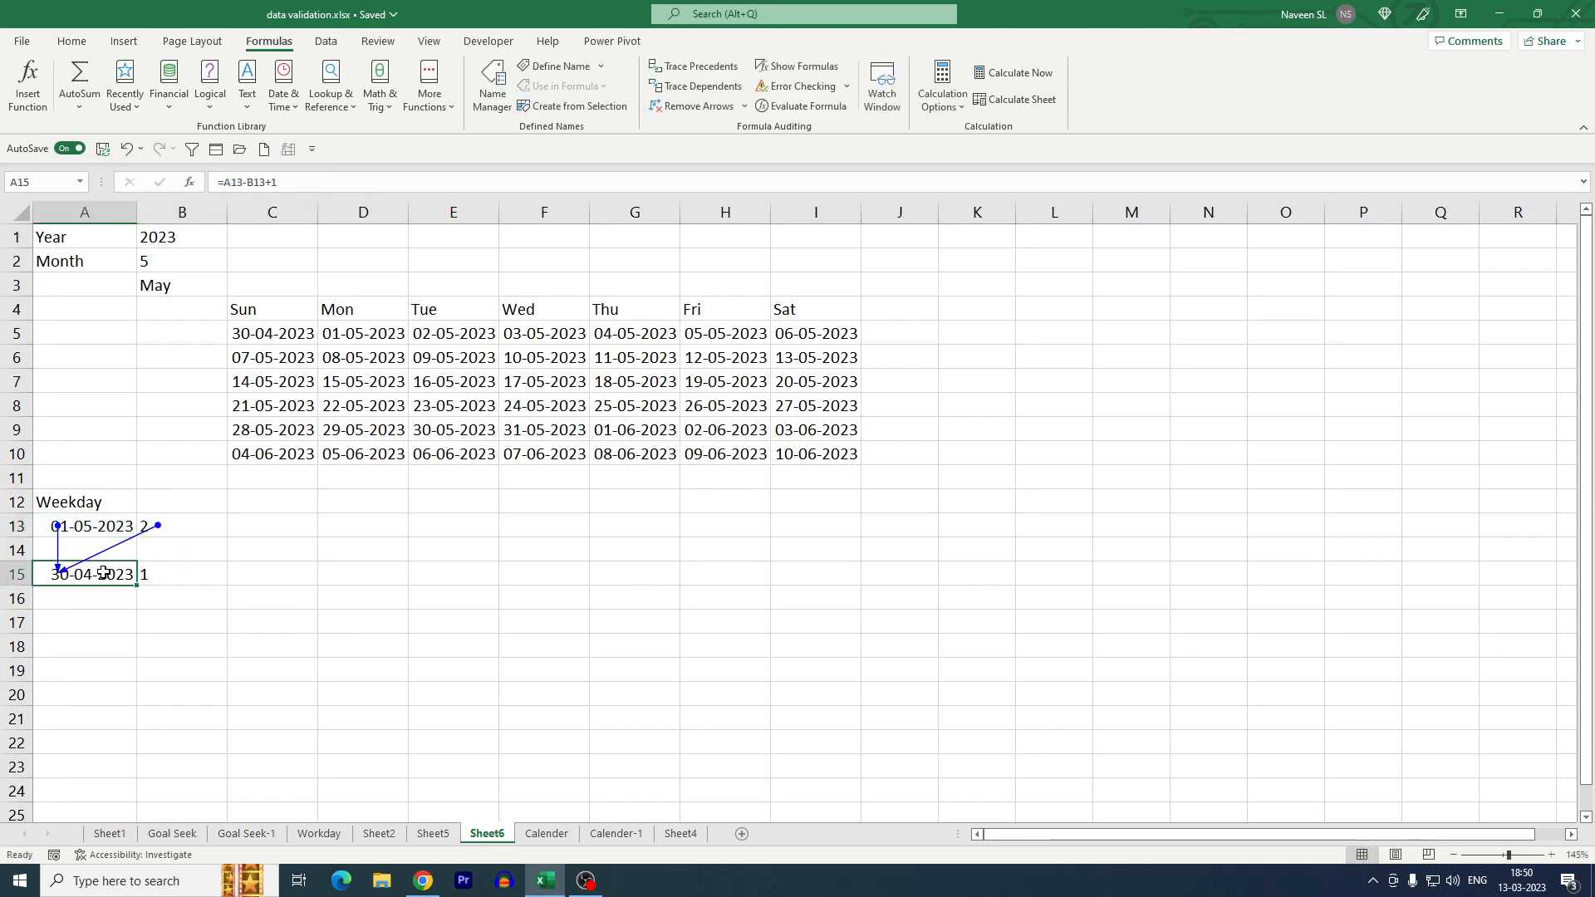
click(264, 181)
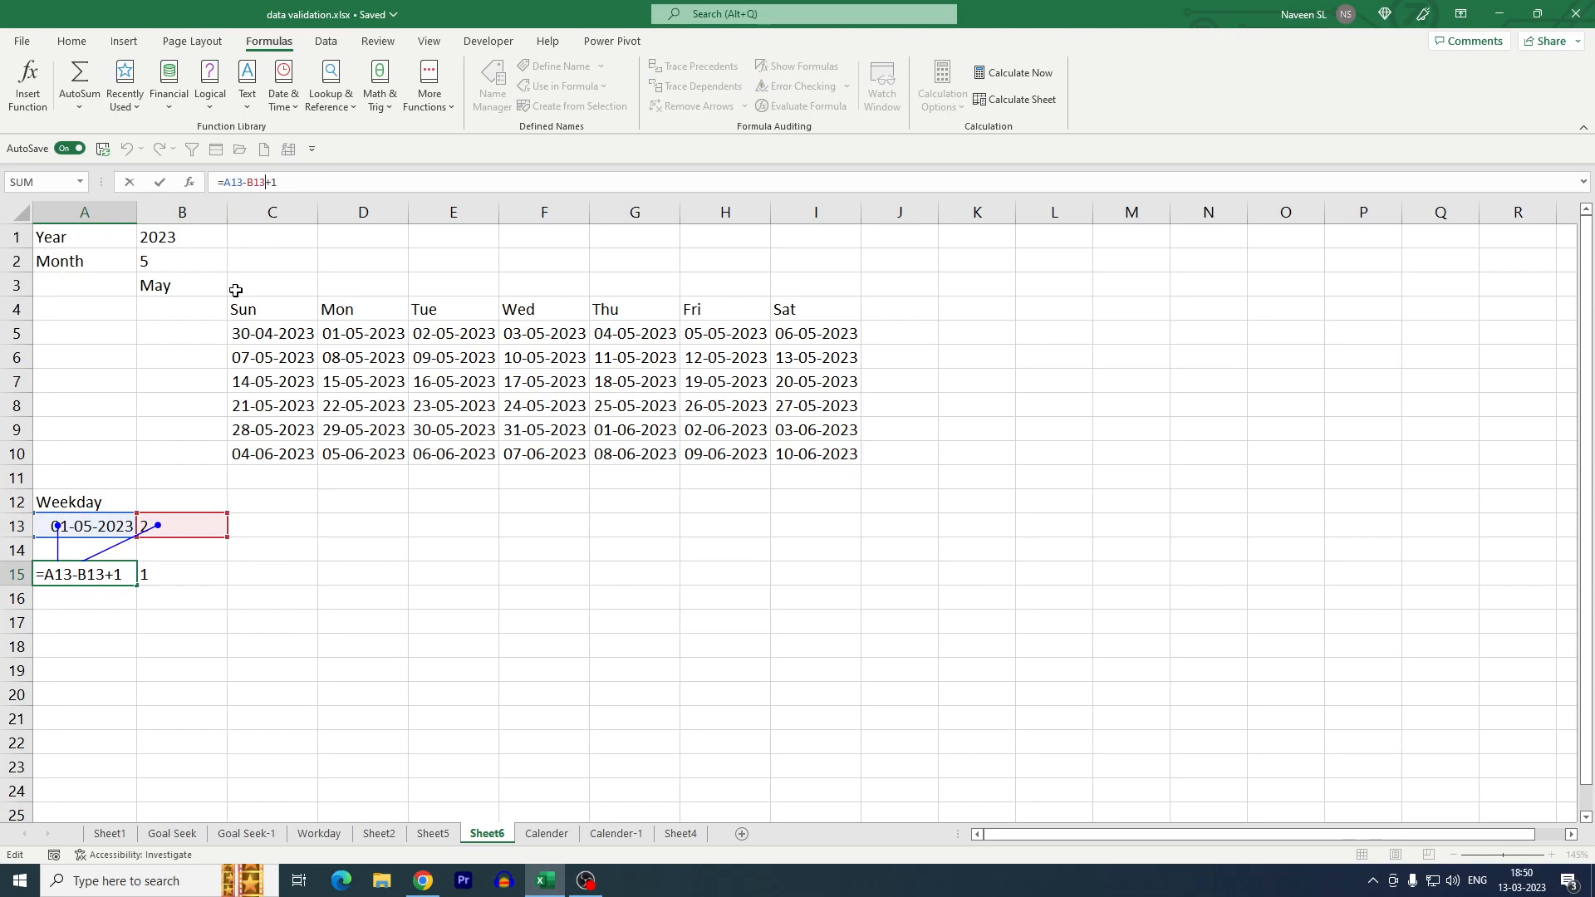
key(BackSpace)
key(BackSpace)
key(BackSpace)
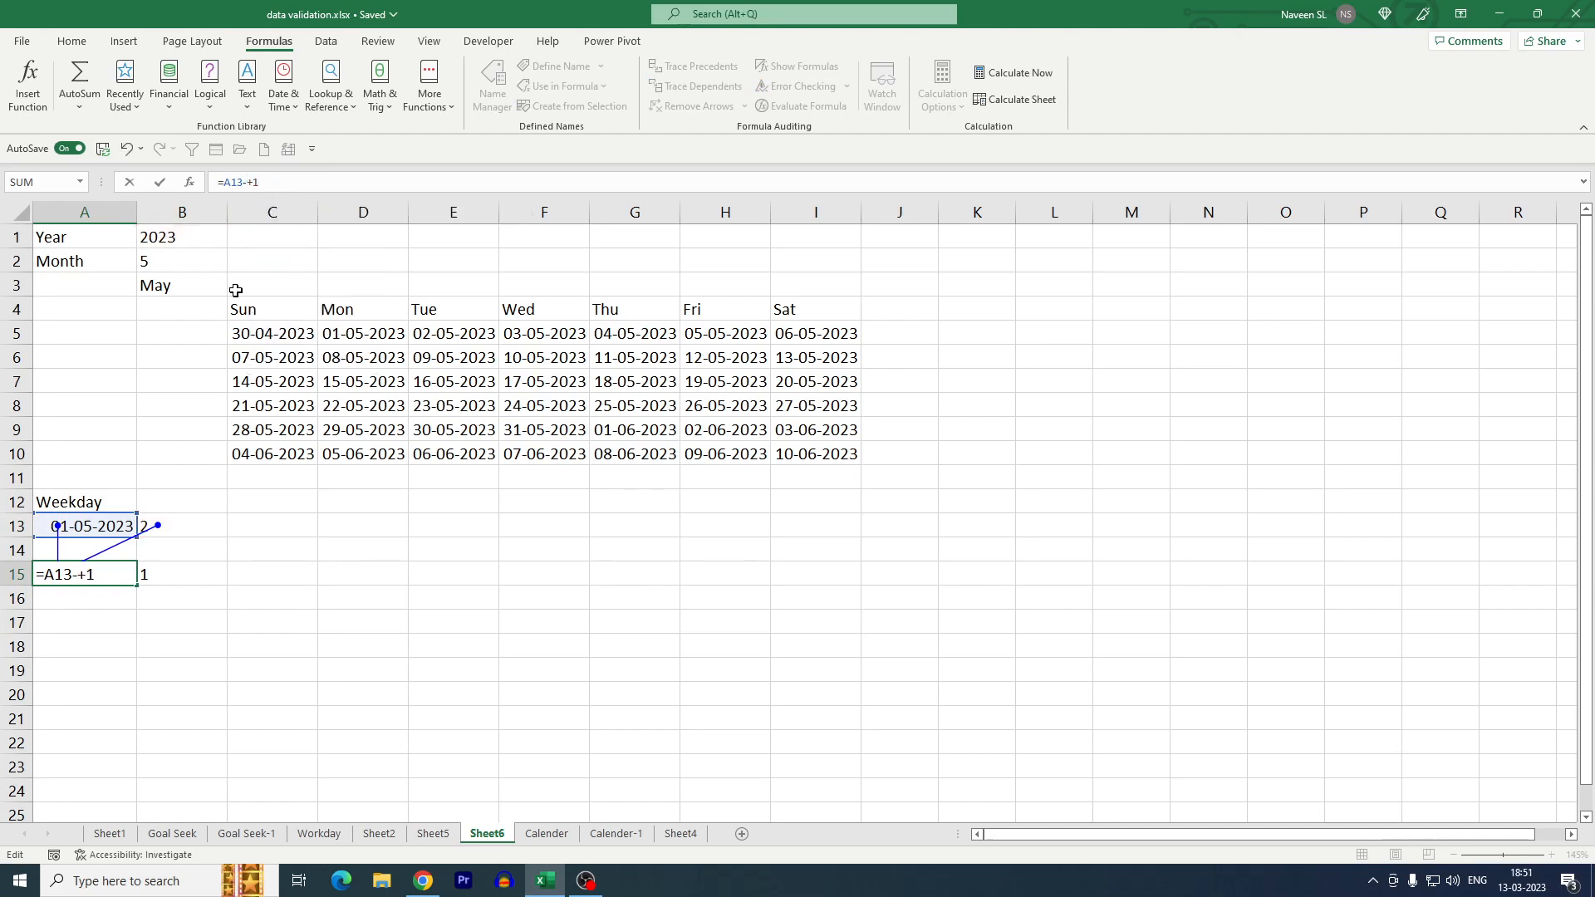
key(ctrl+v)
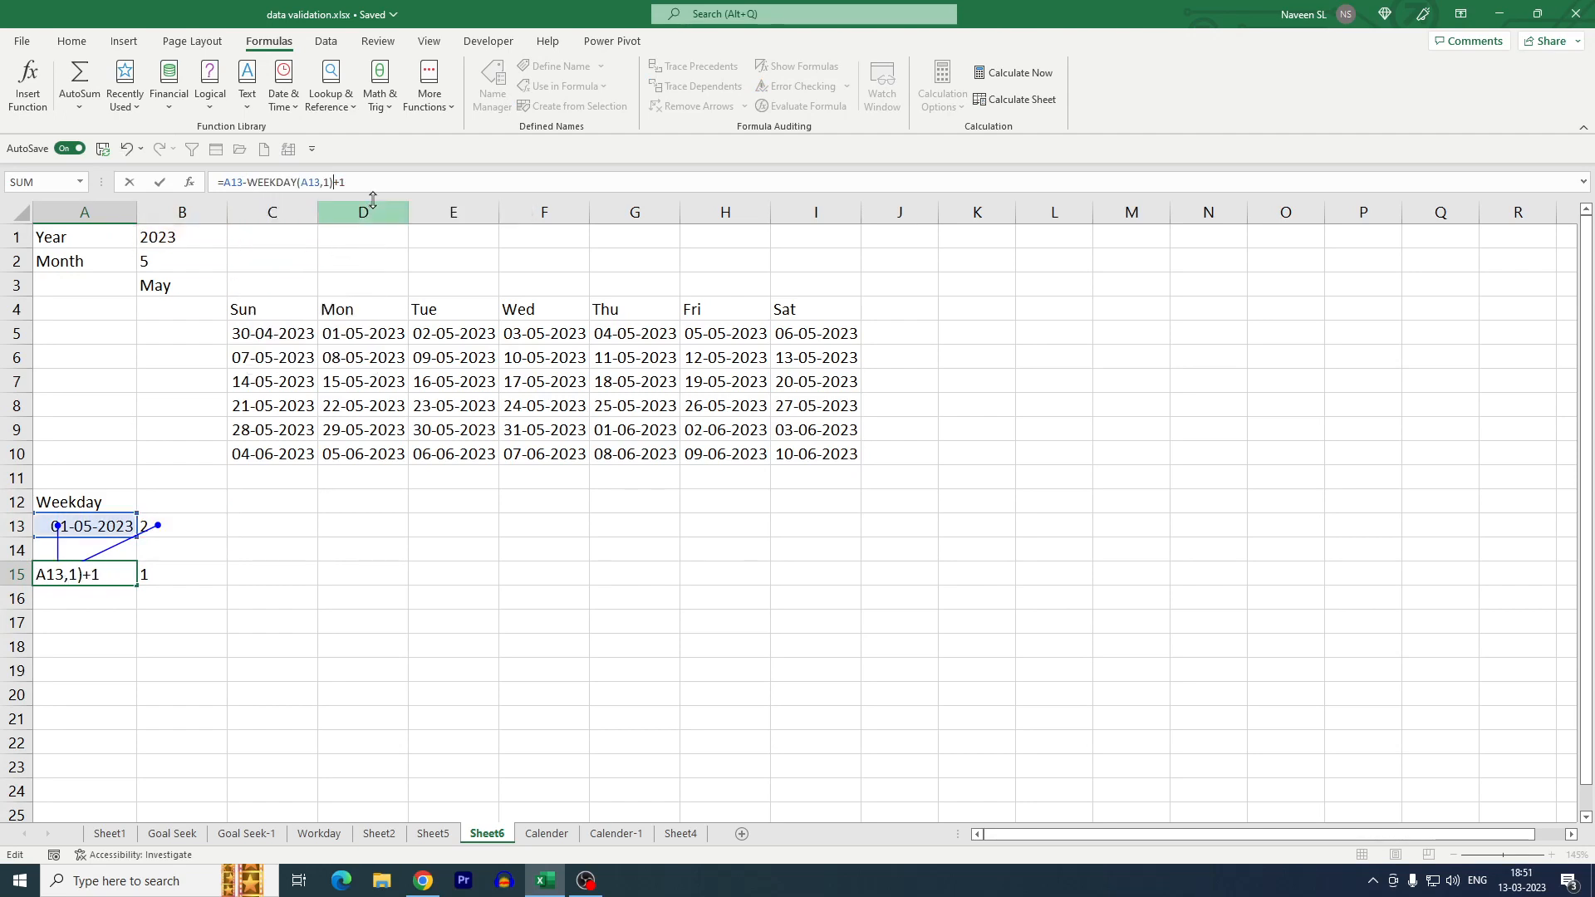
key(Return)
key(Up)
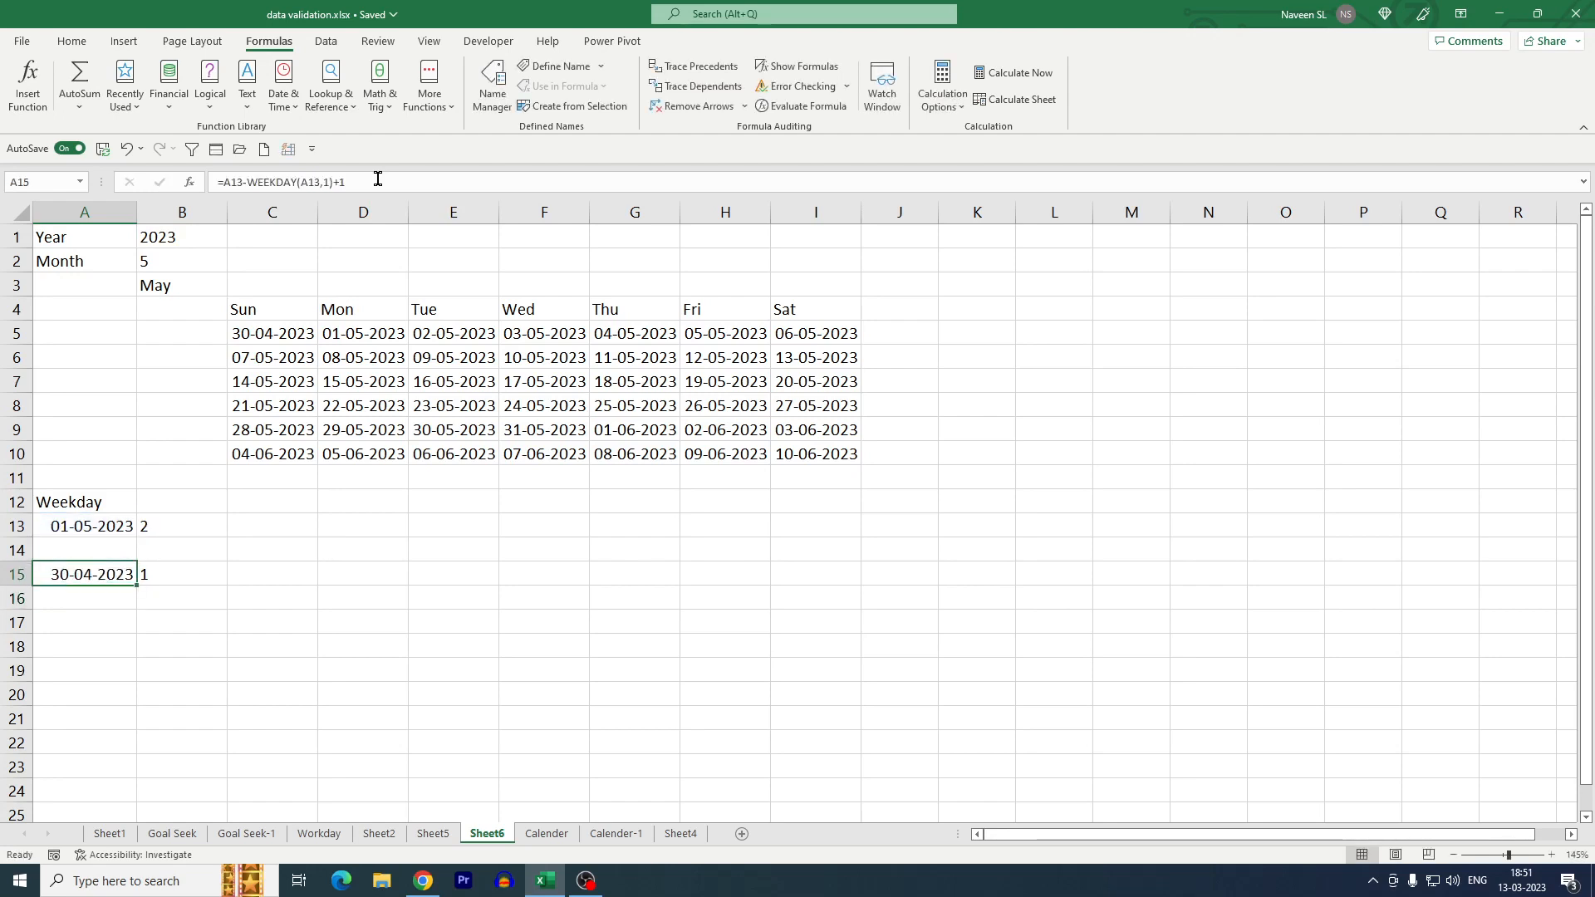
Trace the precedents of A15 and copy the DATE(B1,B2,1) expression from A13's formula
click(692, 68)
click(78, 526)
drag(301, 182, 224, 182)
key(ctrl+c)
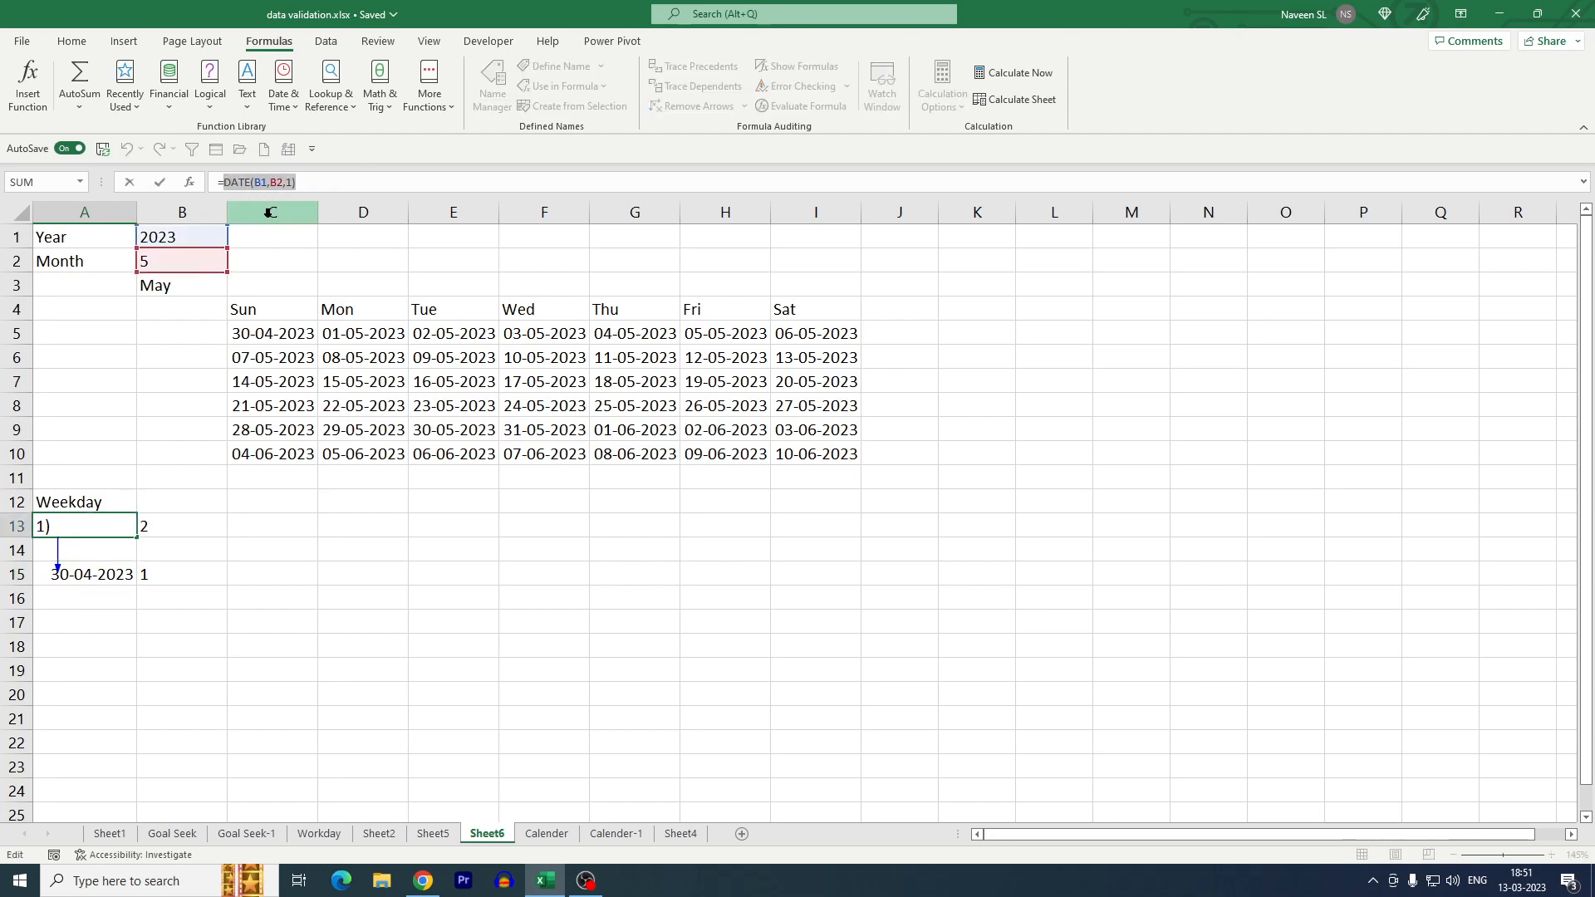
key(Escape)
Replace both A13 references in A15 with the copied expression, giving =DATE(B1,B2,1)-WEEKDAY(DATE(B1,B2,1),1)+1
click(93, 573)
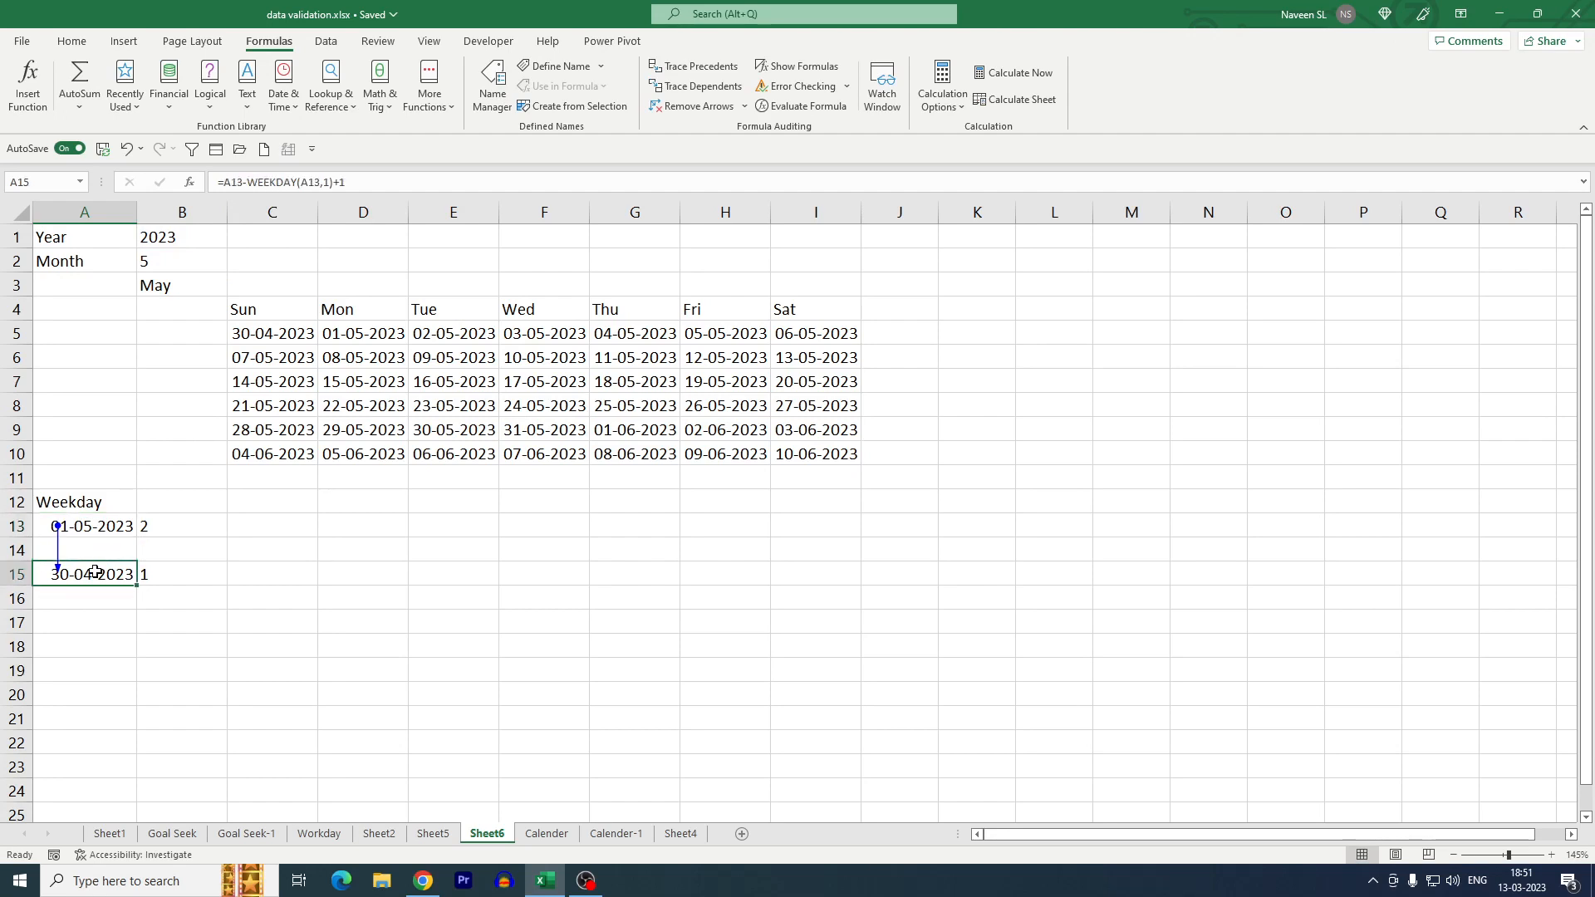
click(233, 182)
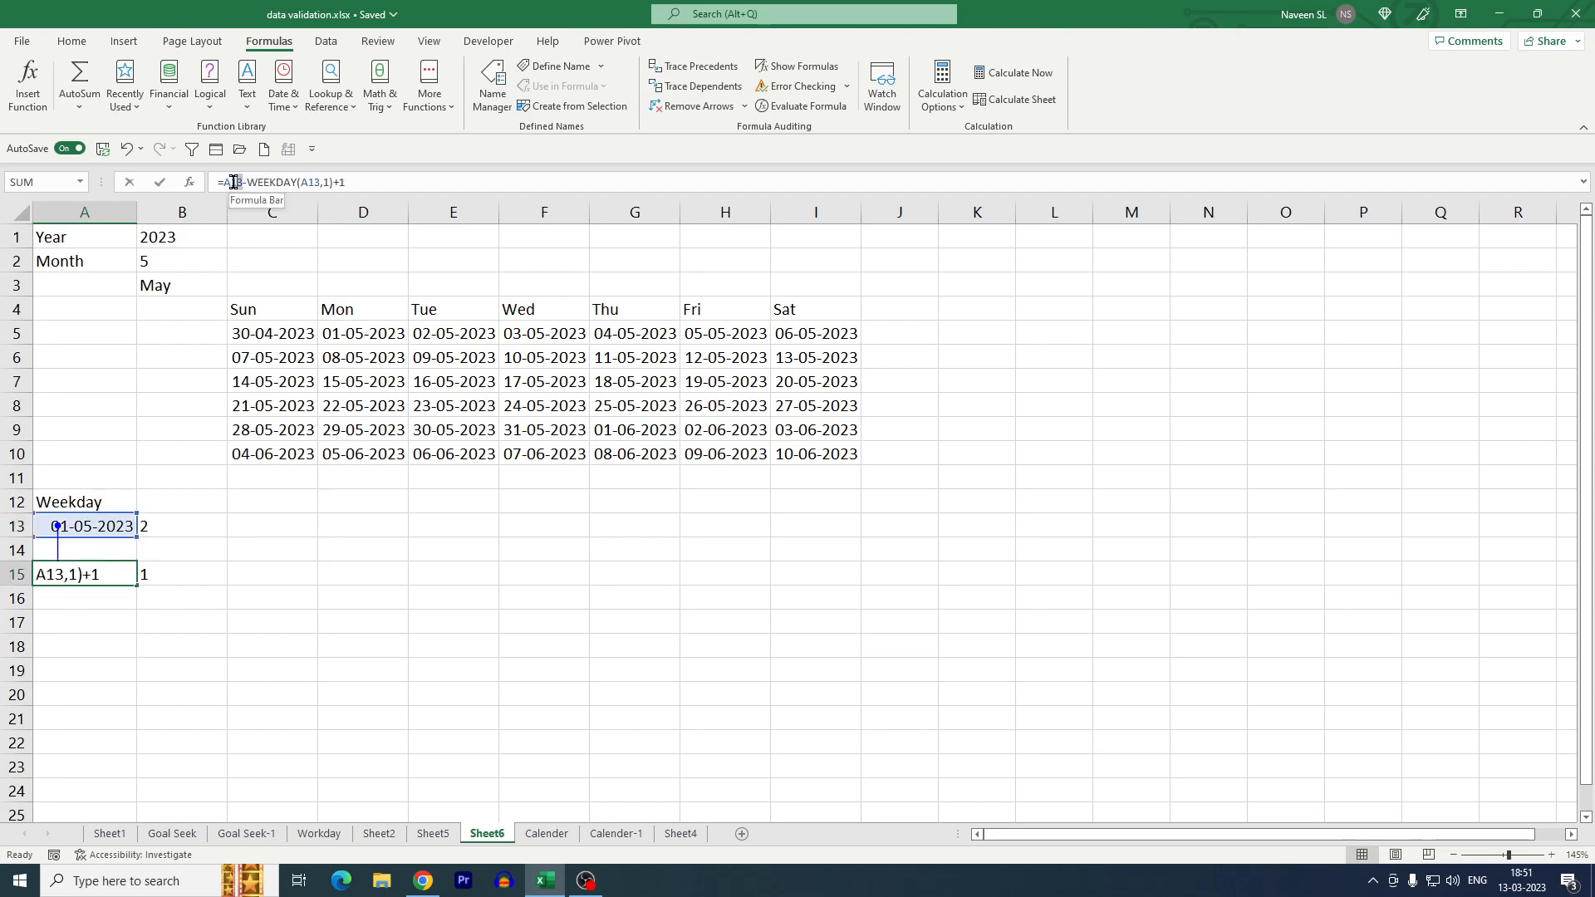
drag(226, 182, 222, 182)
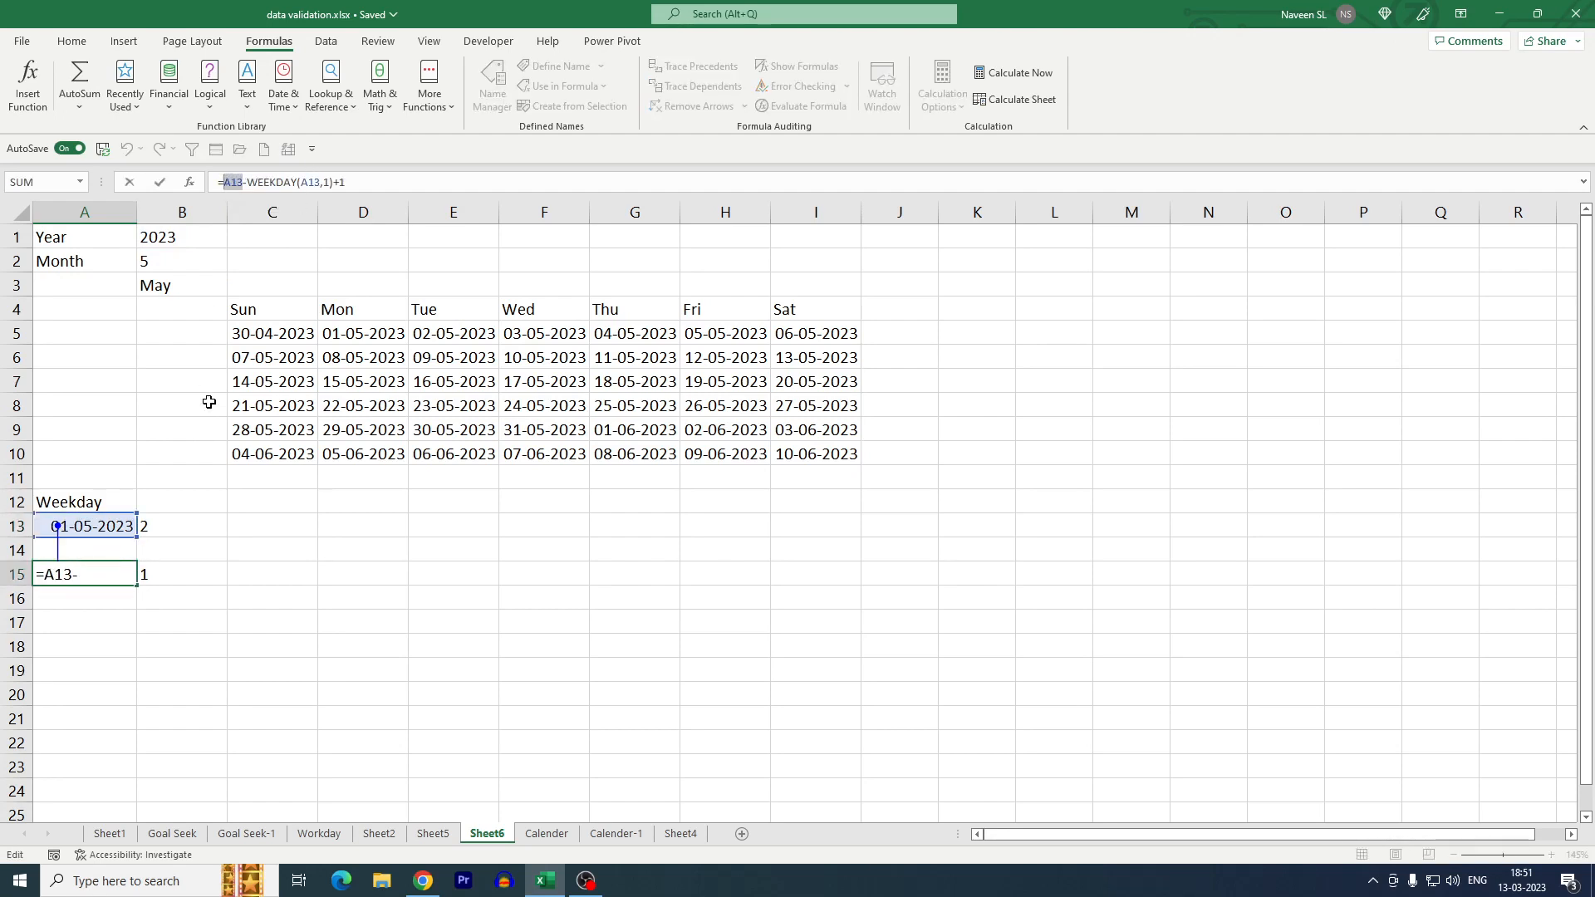
key(ctrl+v)
drag(373, 182, 354, 182)
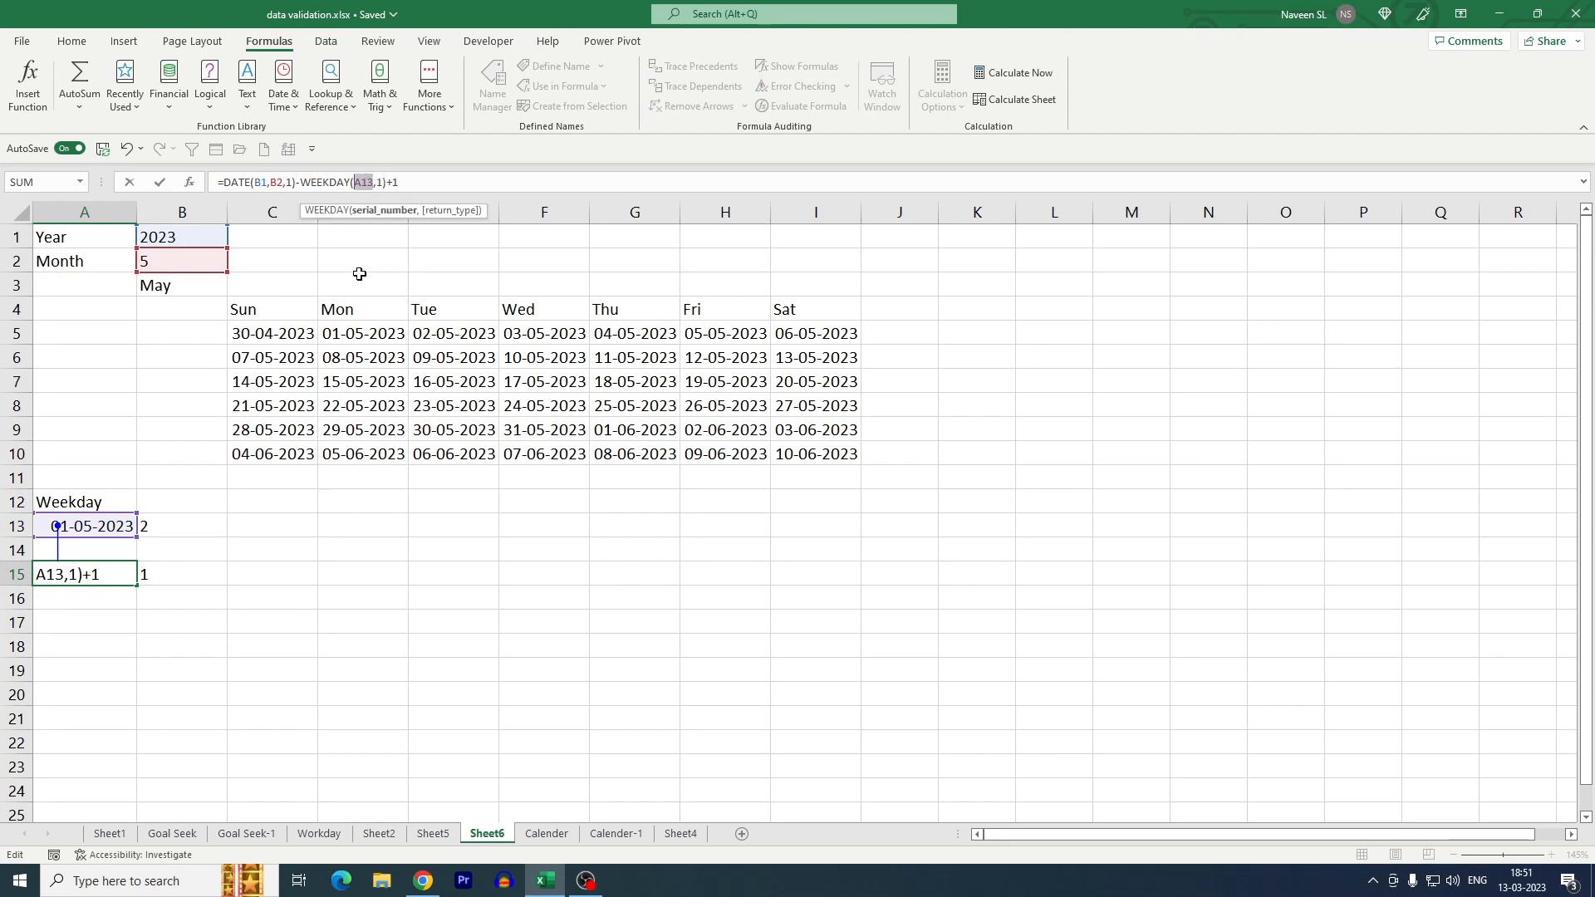
key(ctrl+v)
click(471, 176)
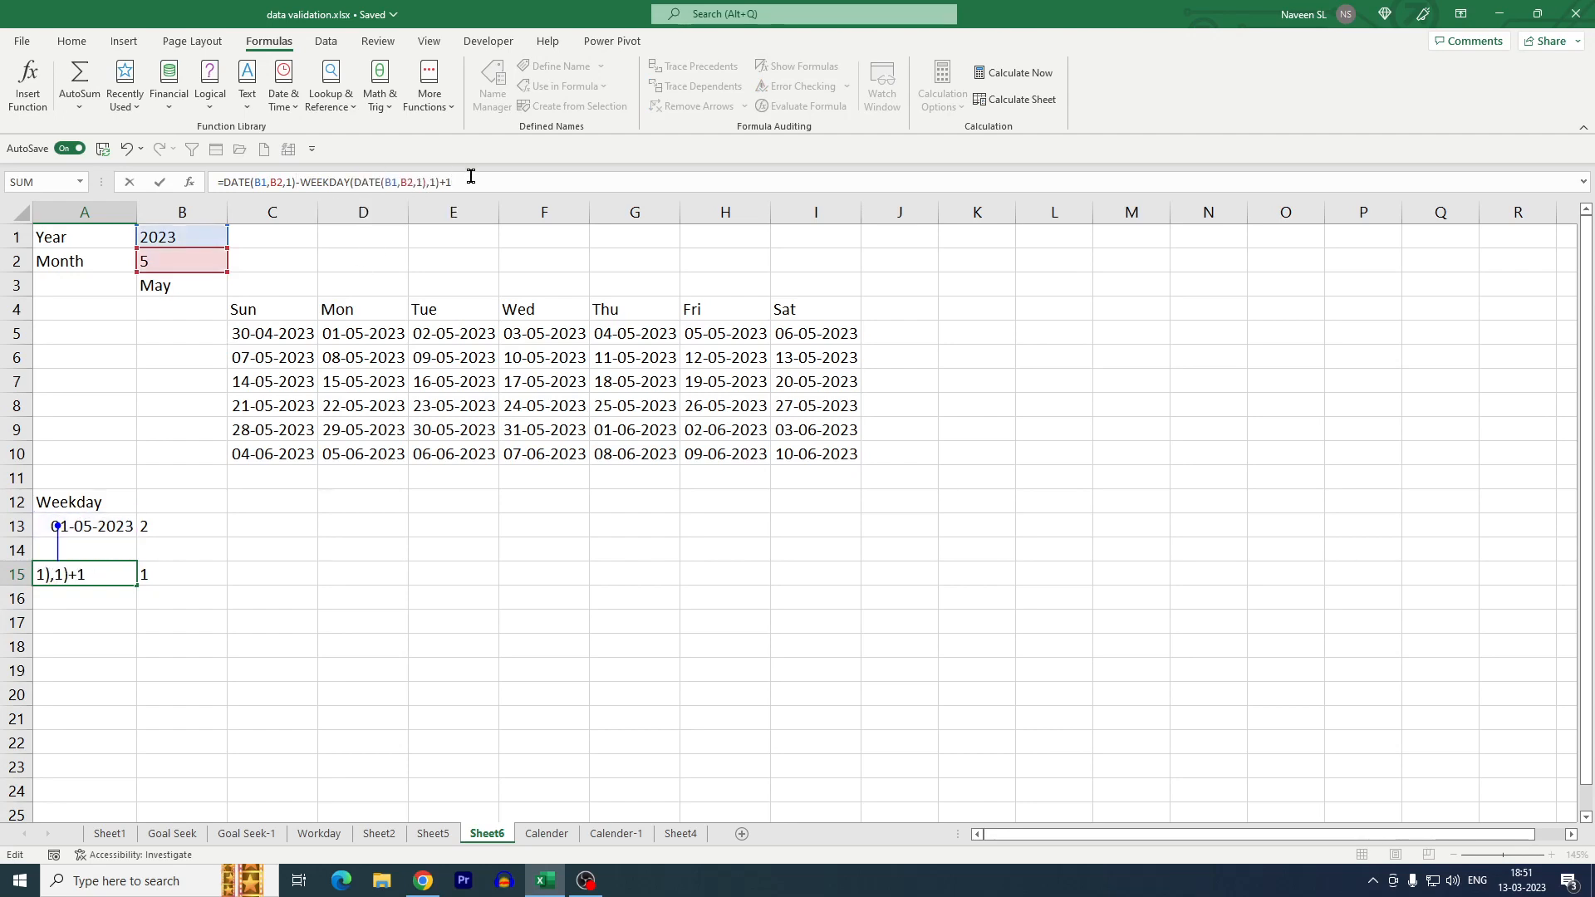
key(Return)
key(Up)
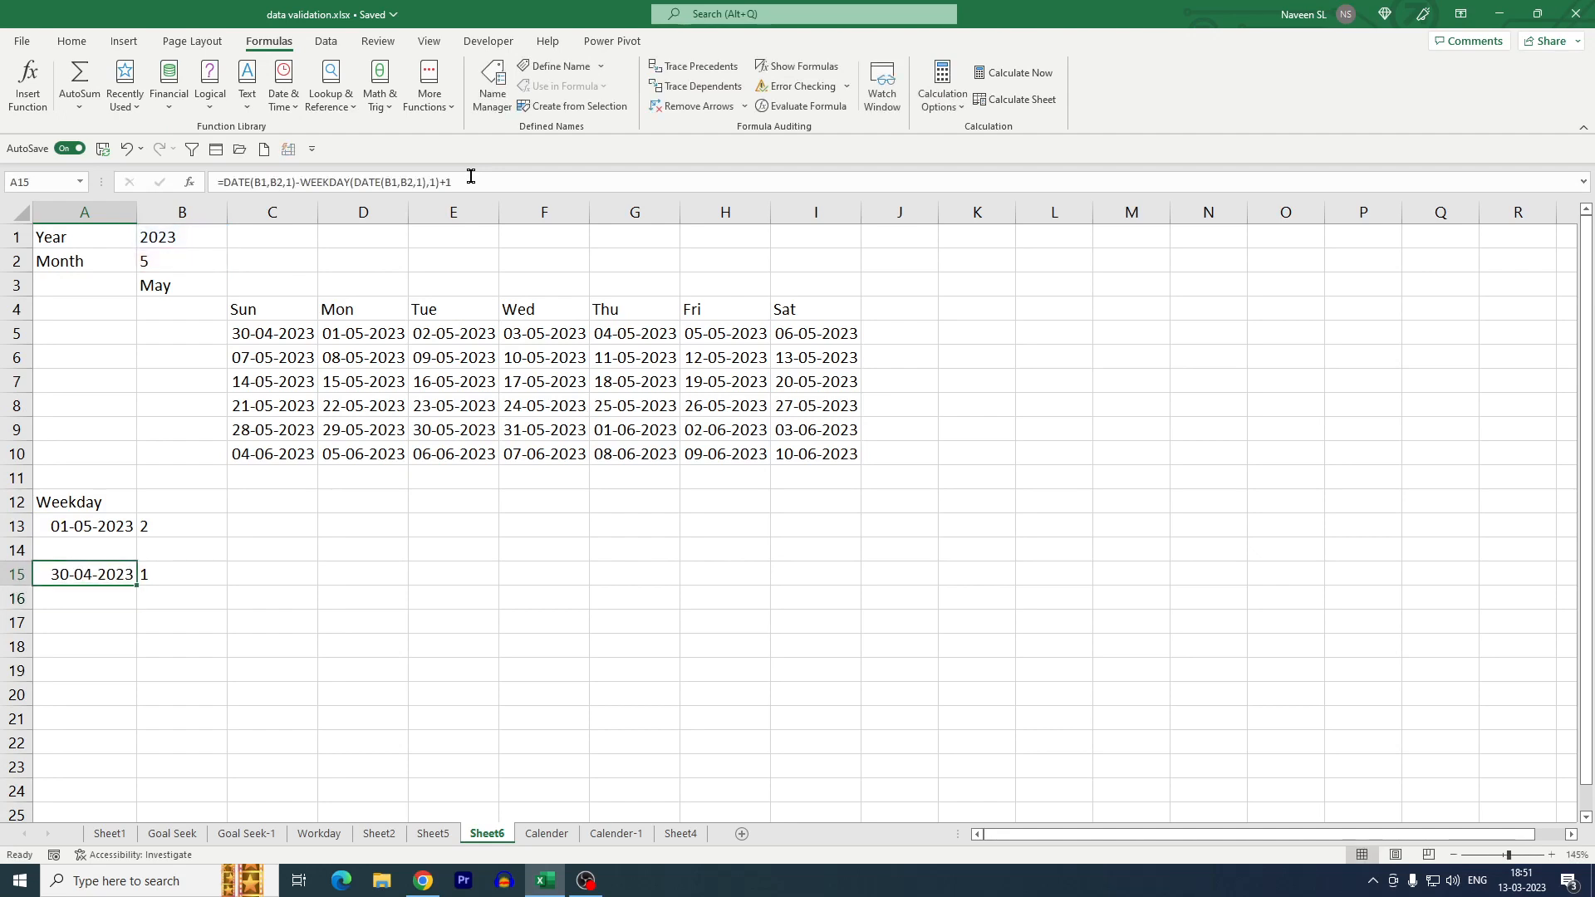
Replace the A15 reference in C5's SEQUENCE with A15's formula, giving =SEQUENCE(6,7,DATE(B1,B2,1)-WEEKDAY(DATE(B1,B2,1),1)+1,1)
drag(476, 176, 225, 181)
key(ctrl+c)
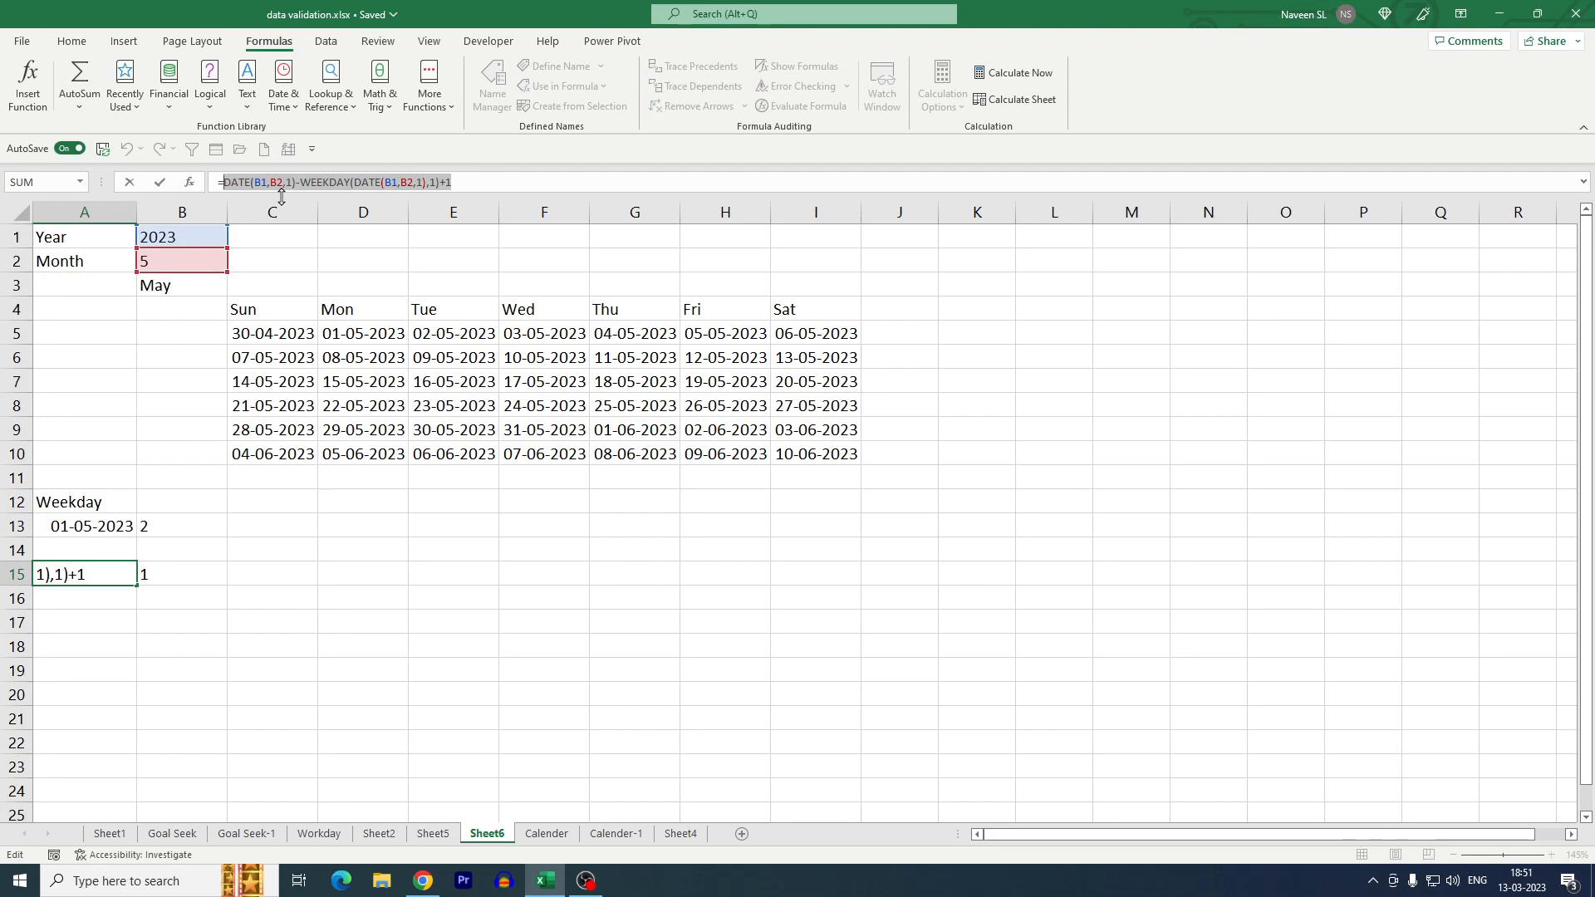
key(Escape)
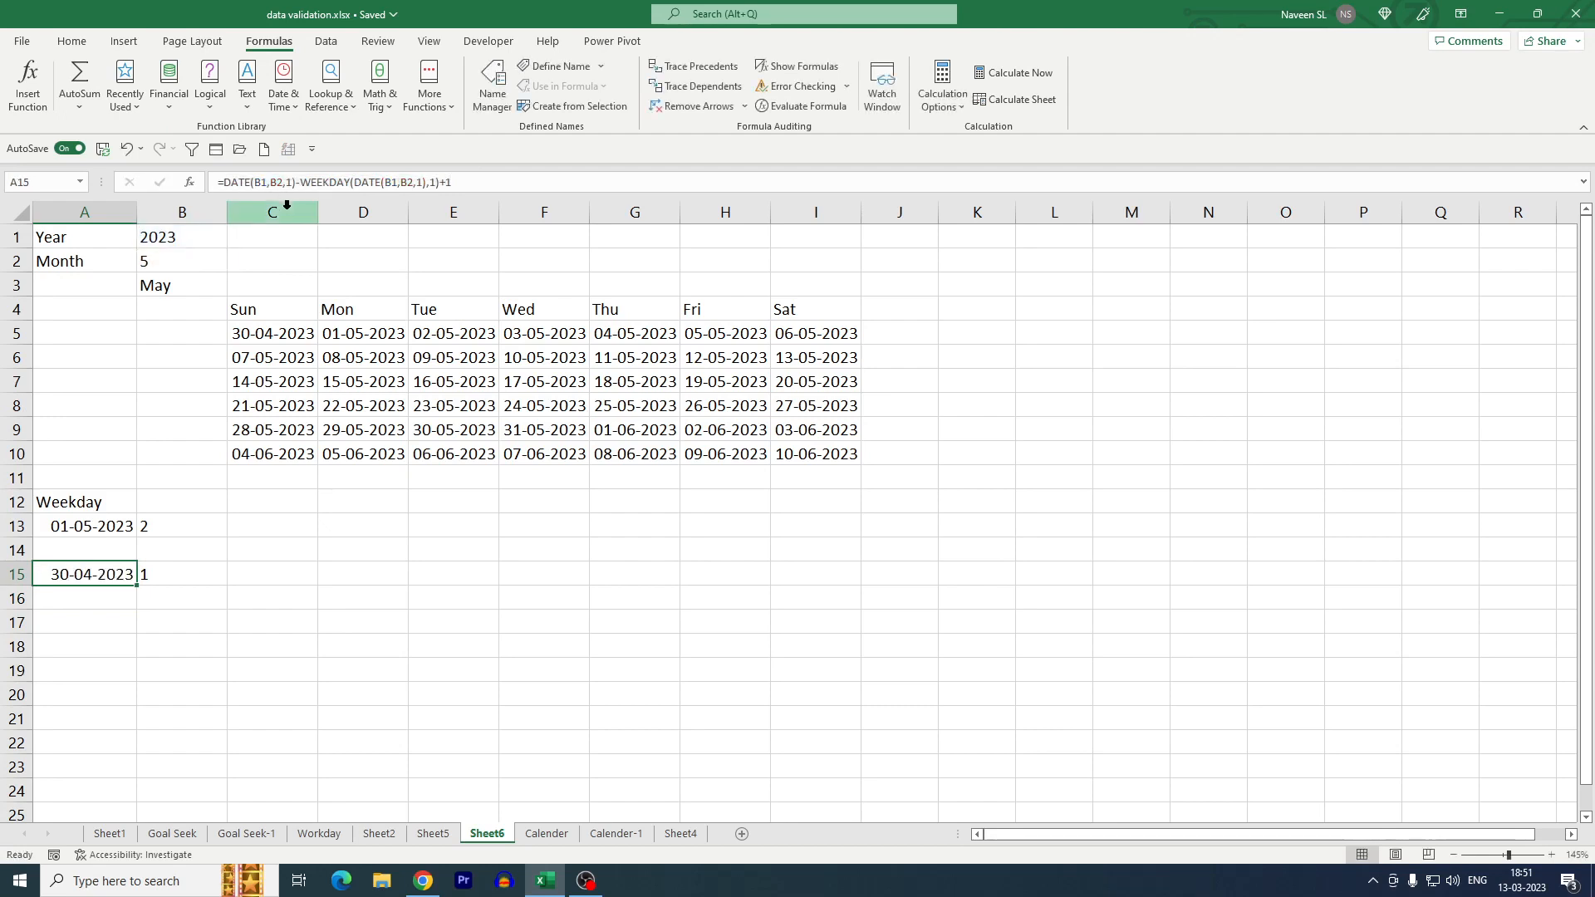
click(260, 334)
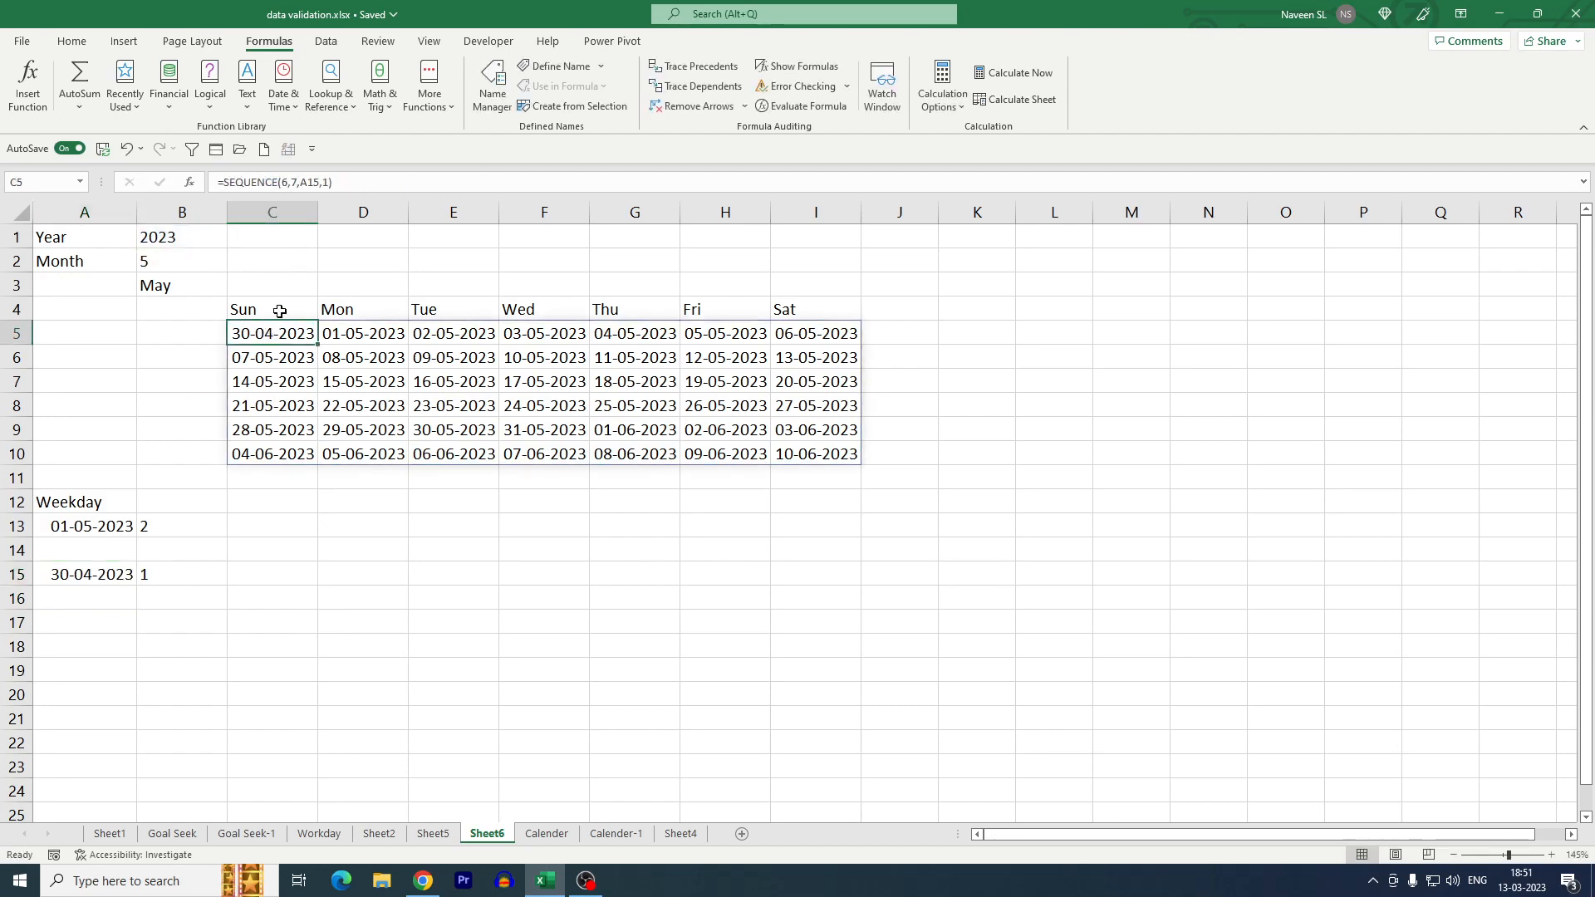
click(319, 182)
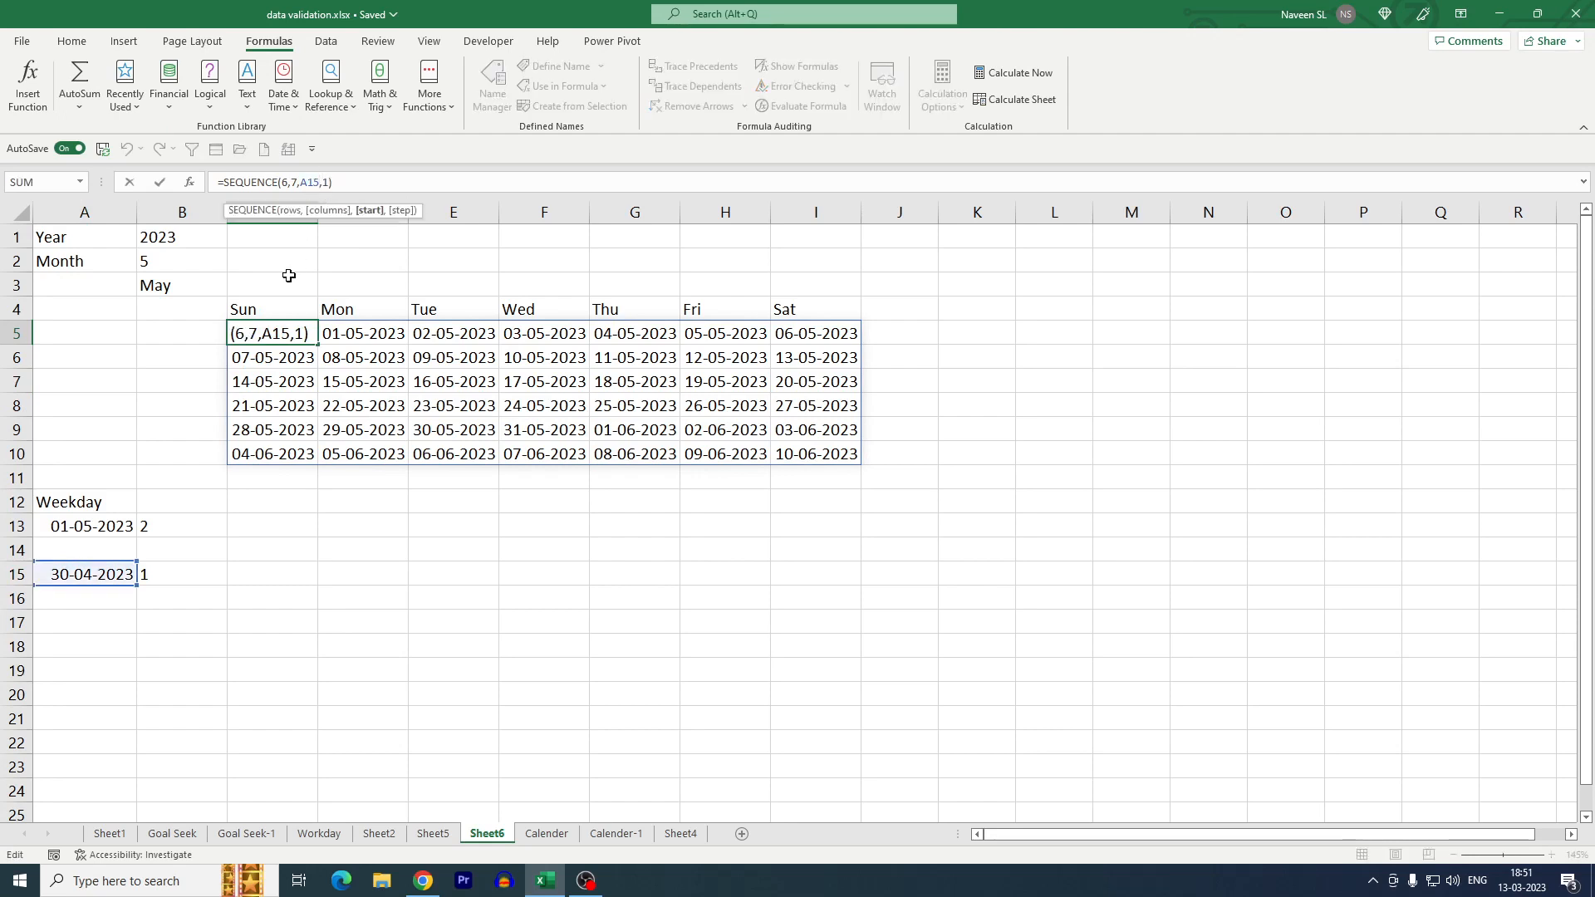
key(BackSpace)
key(BackSpace)
key(BackSpace)
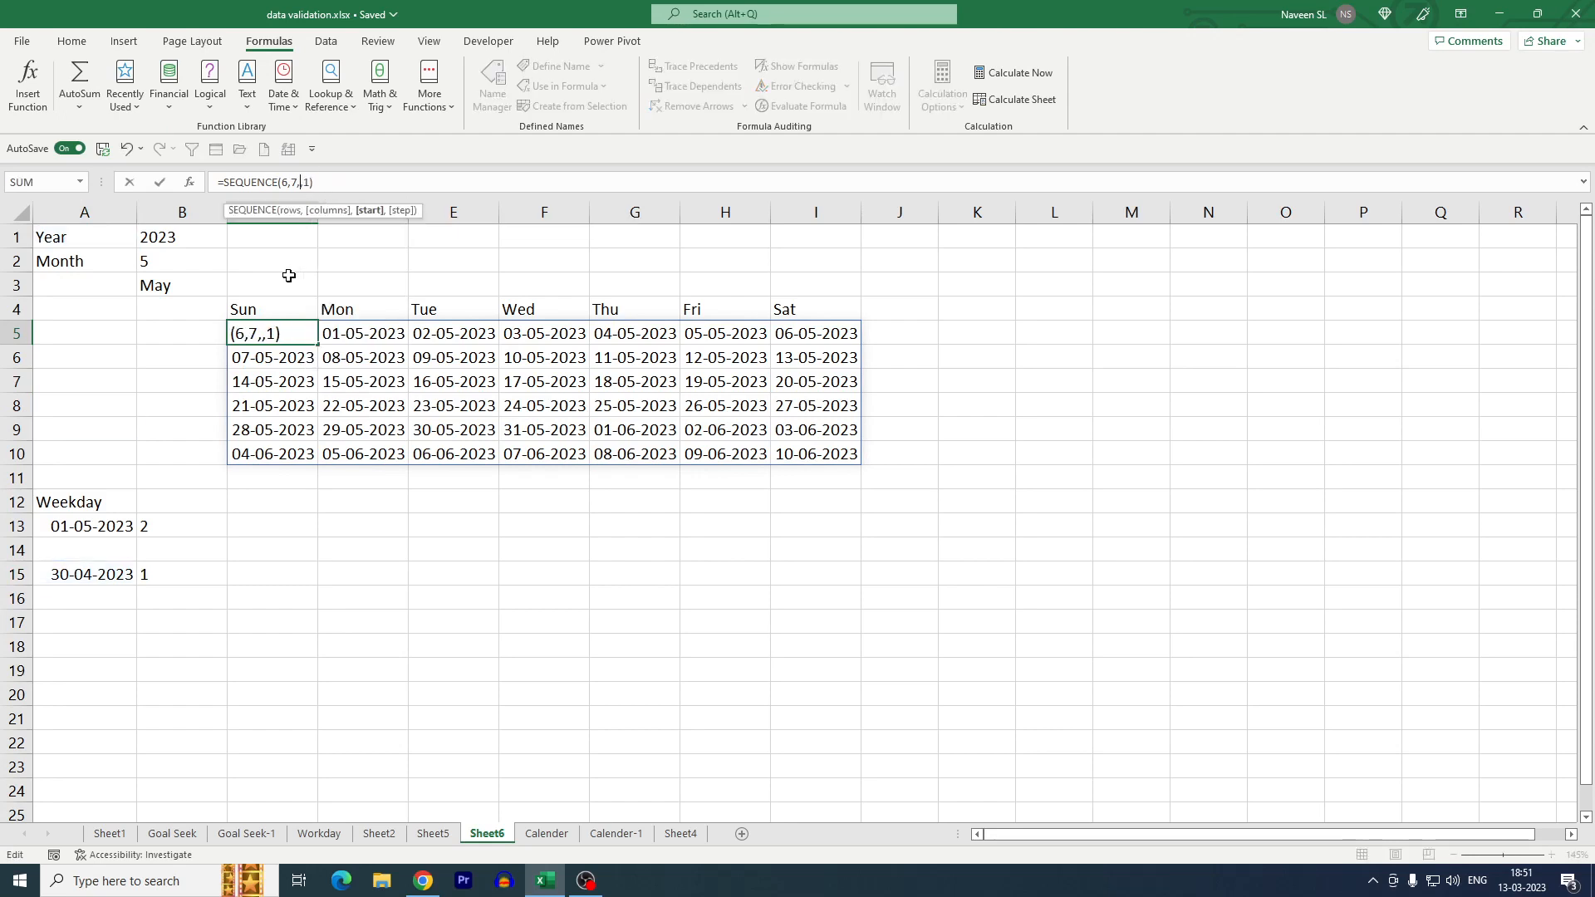
key(ctrl+v)
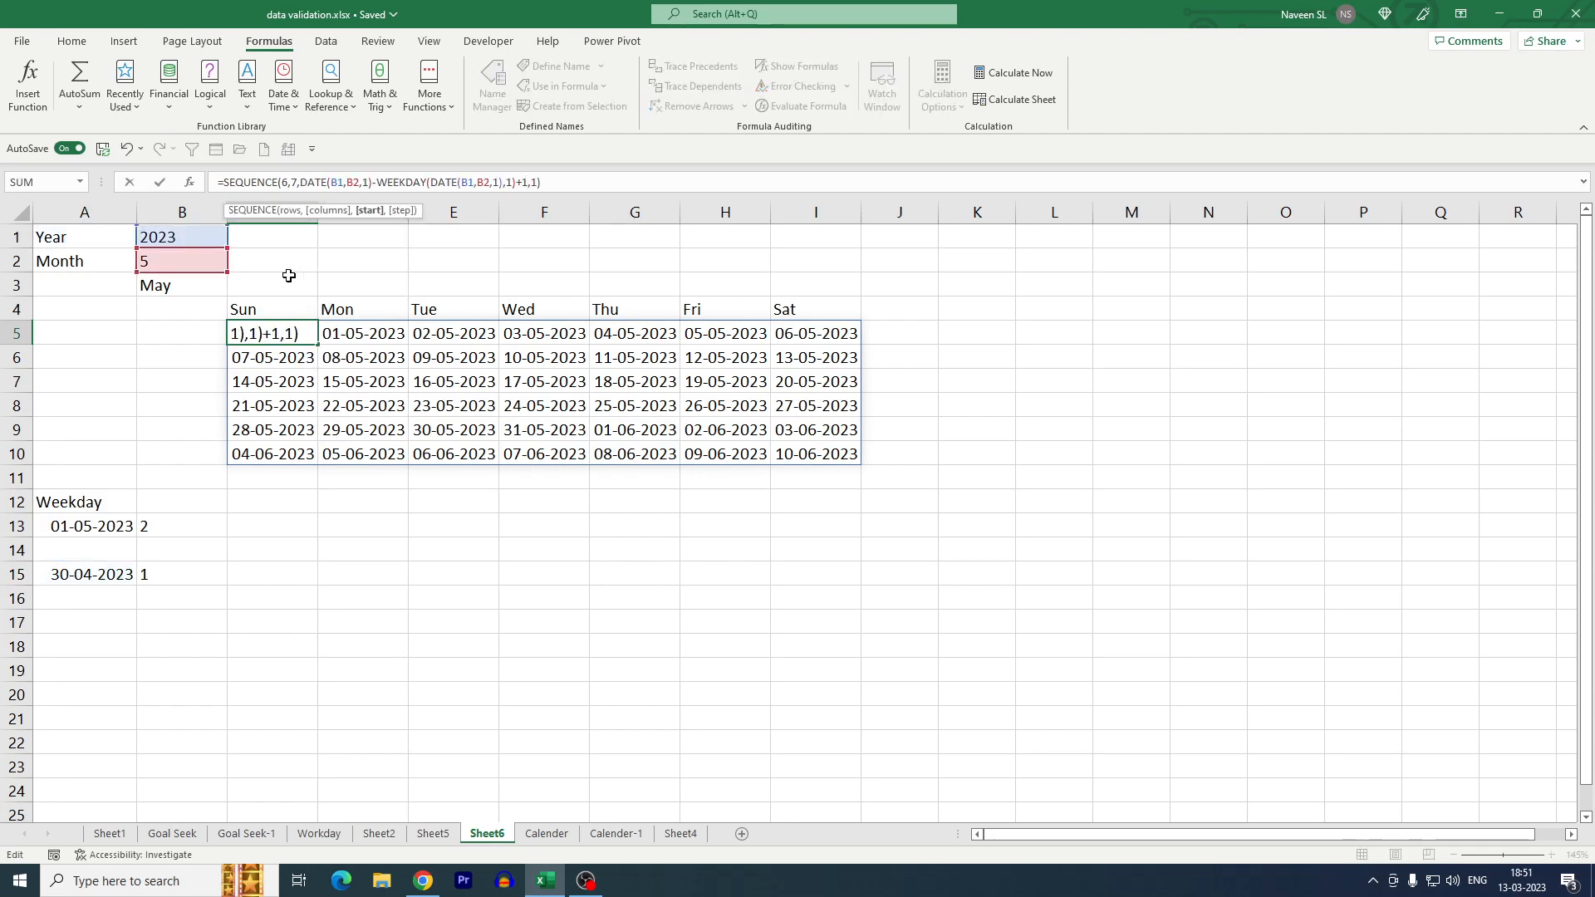
key(Return)
key(Up)
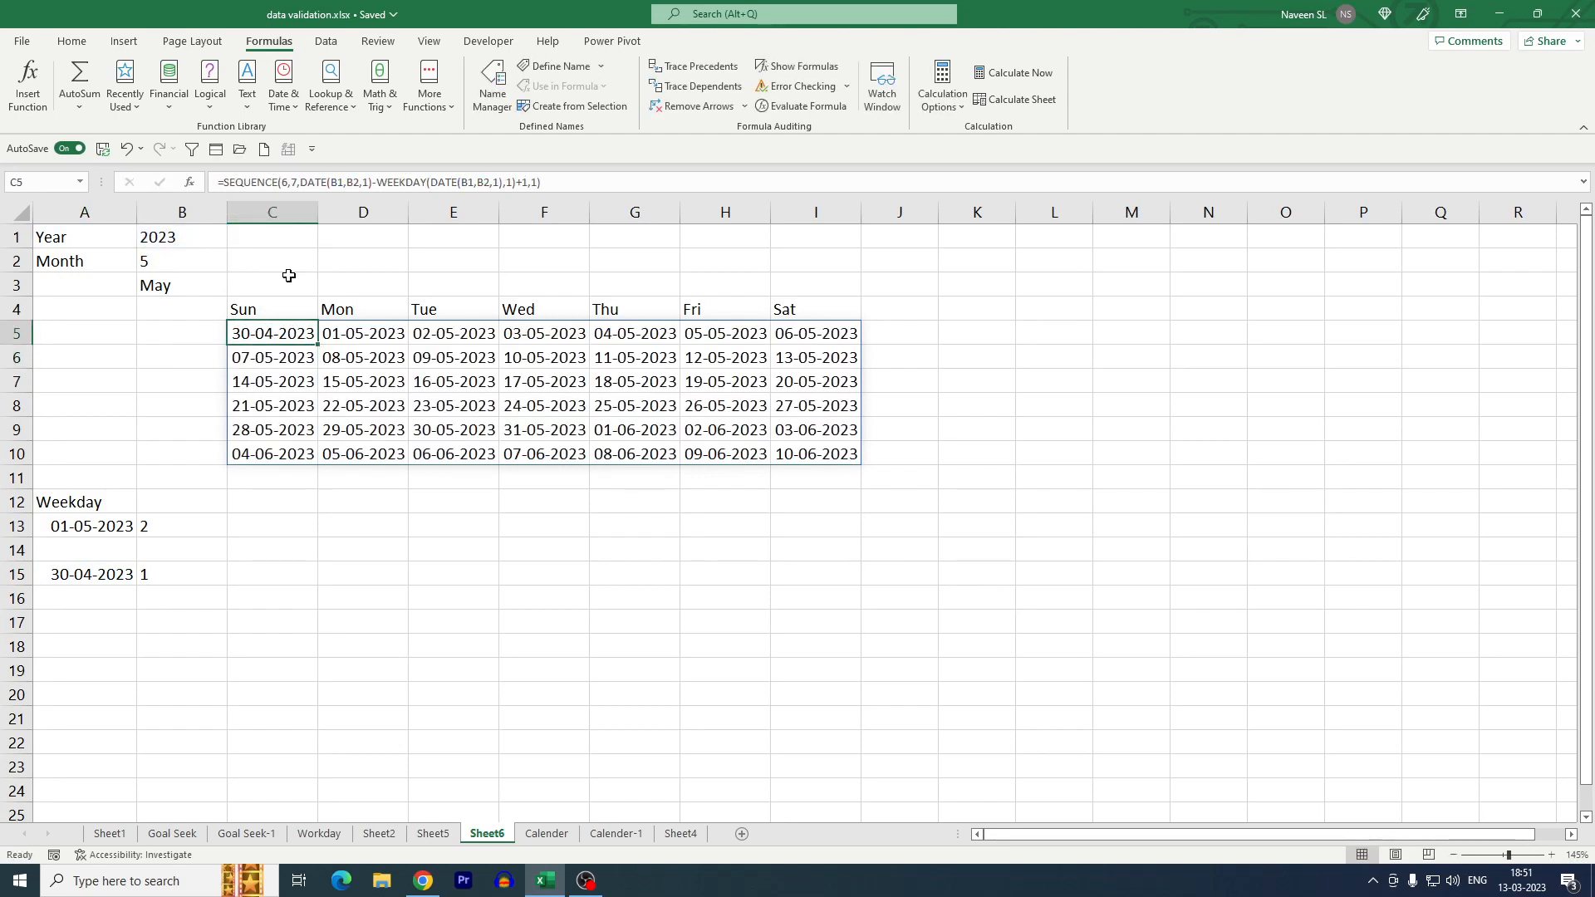
Delete the helper cells in A11:B15 and return to C5
drag(54, 480, 172, 576)
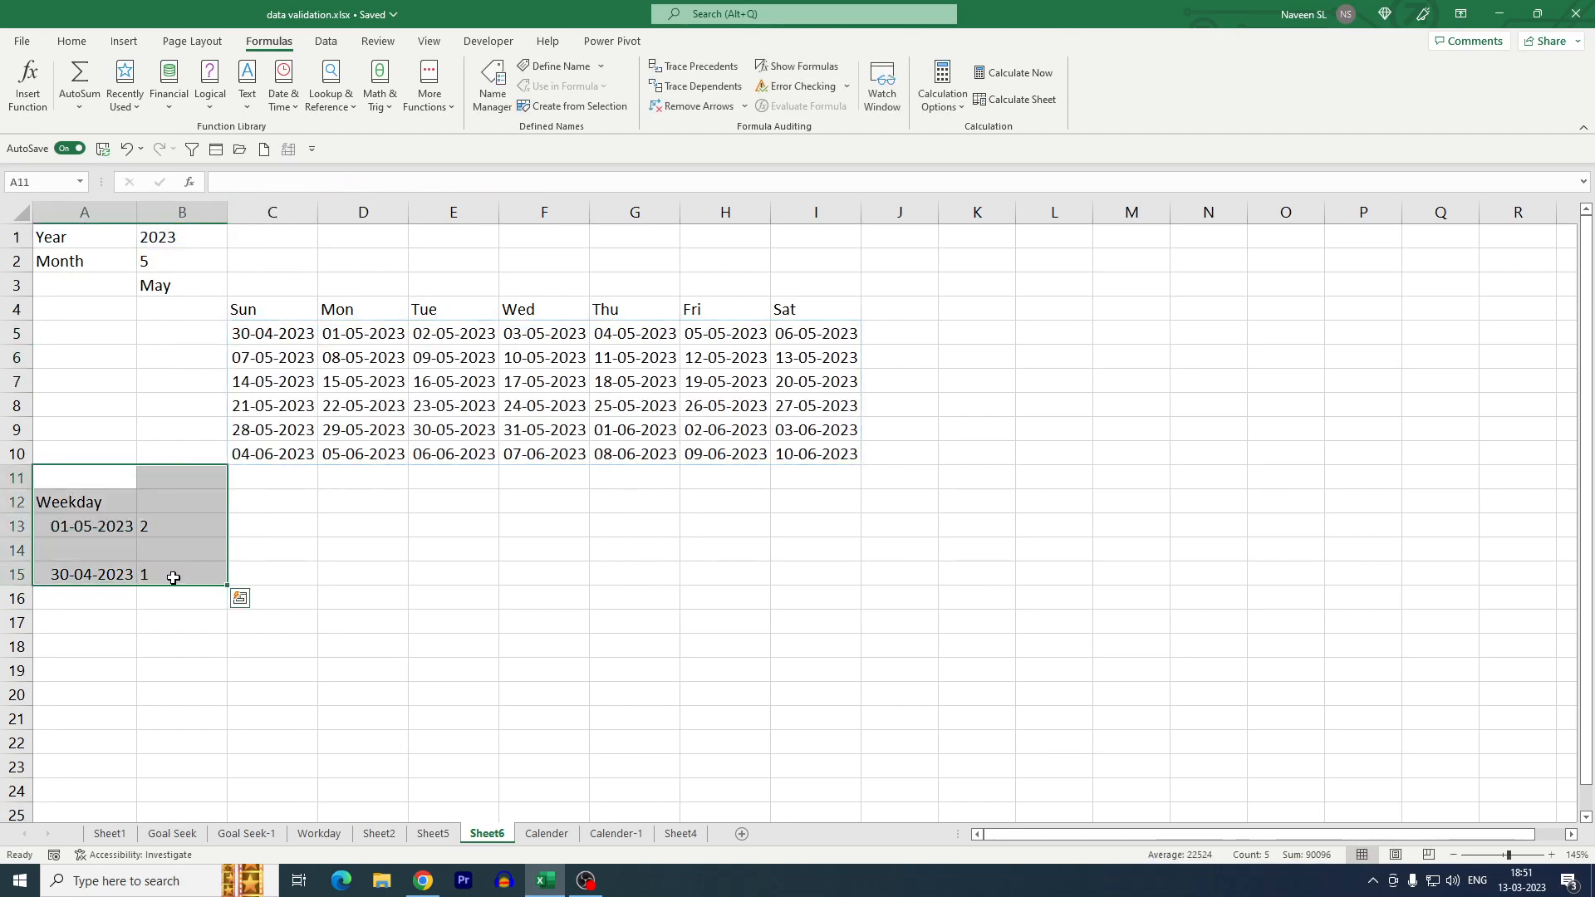
key(Delete)
click(249, 332)
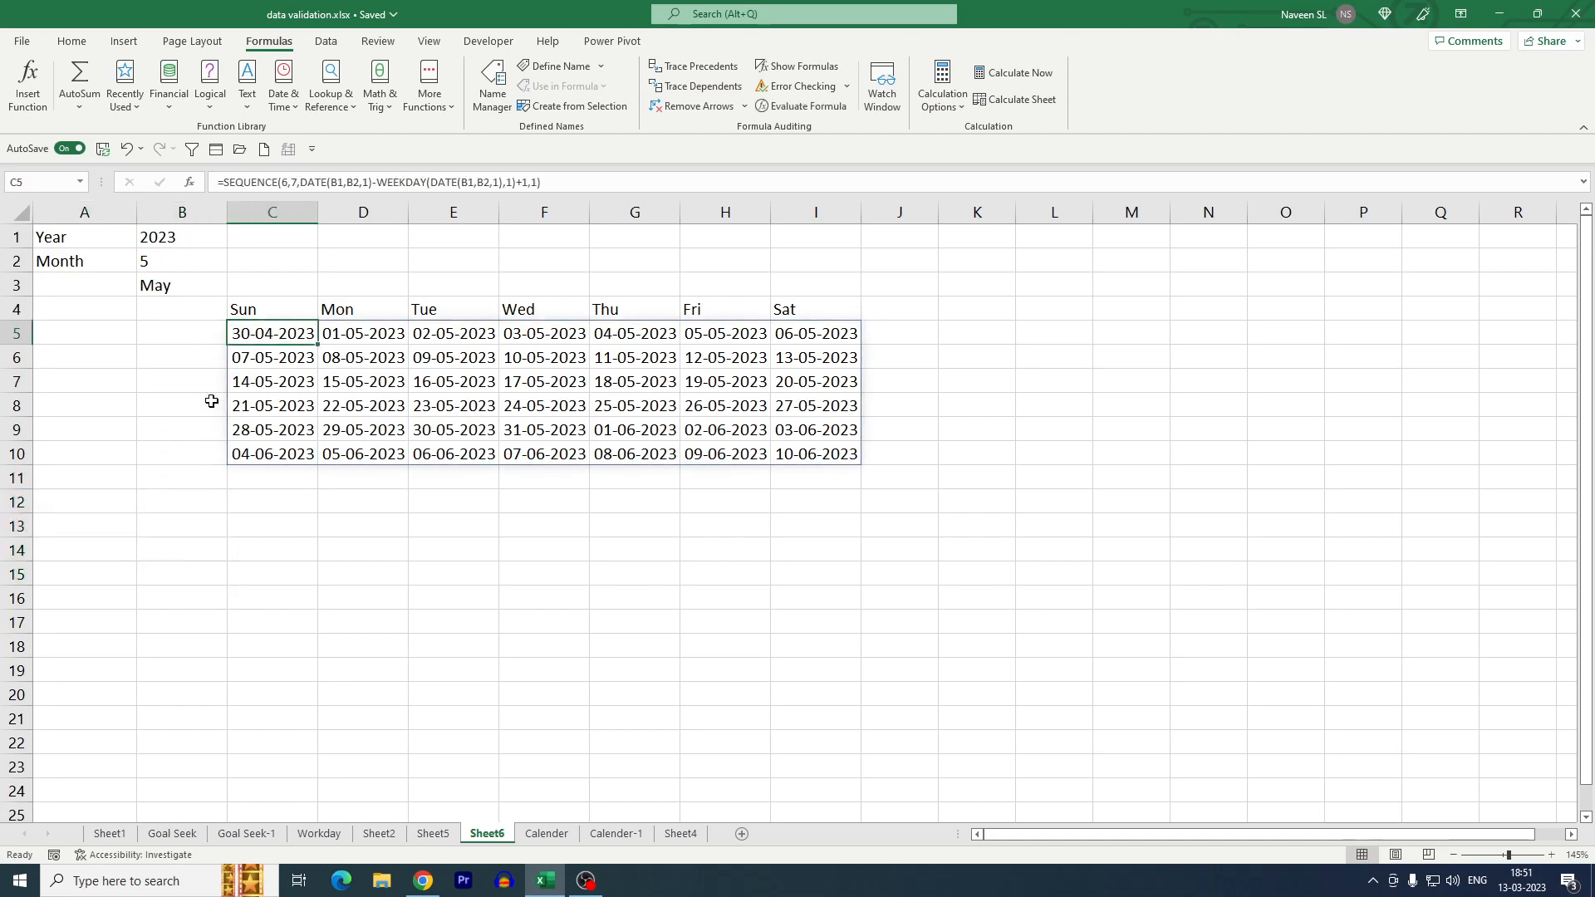
Set the month in B2 to 6 and check where the month's first day falls in the grid
click(161, 264)
text(6)
key(Return)
key(Up)
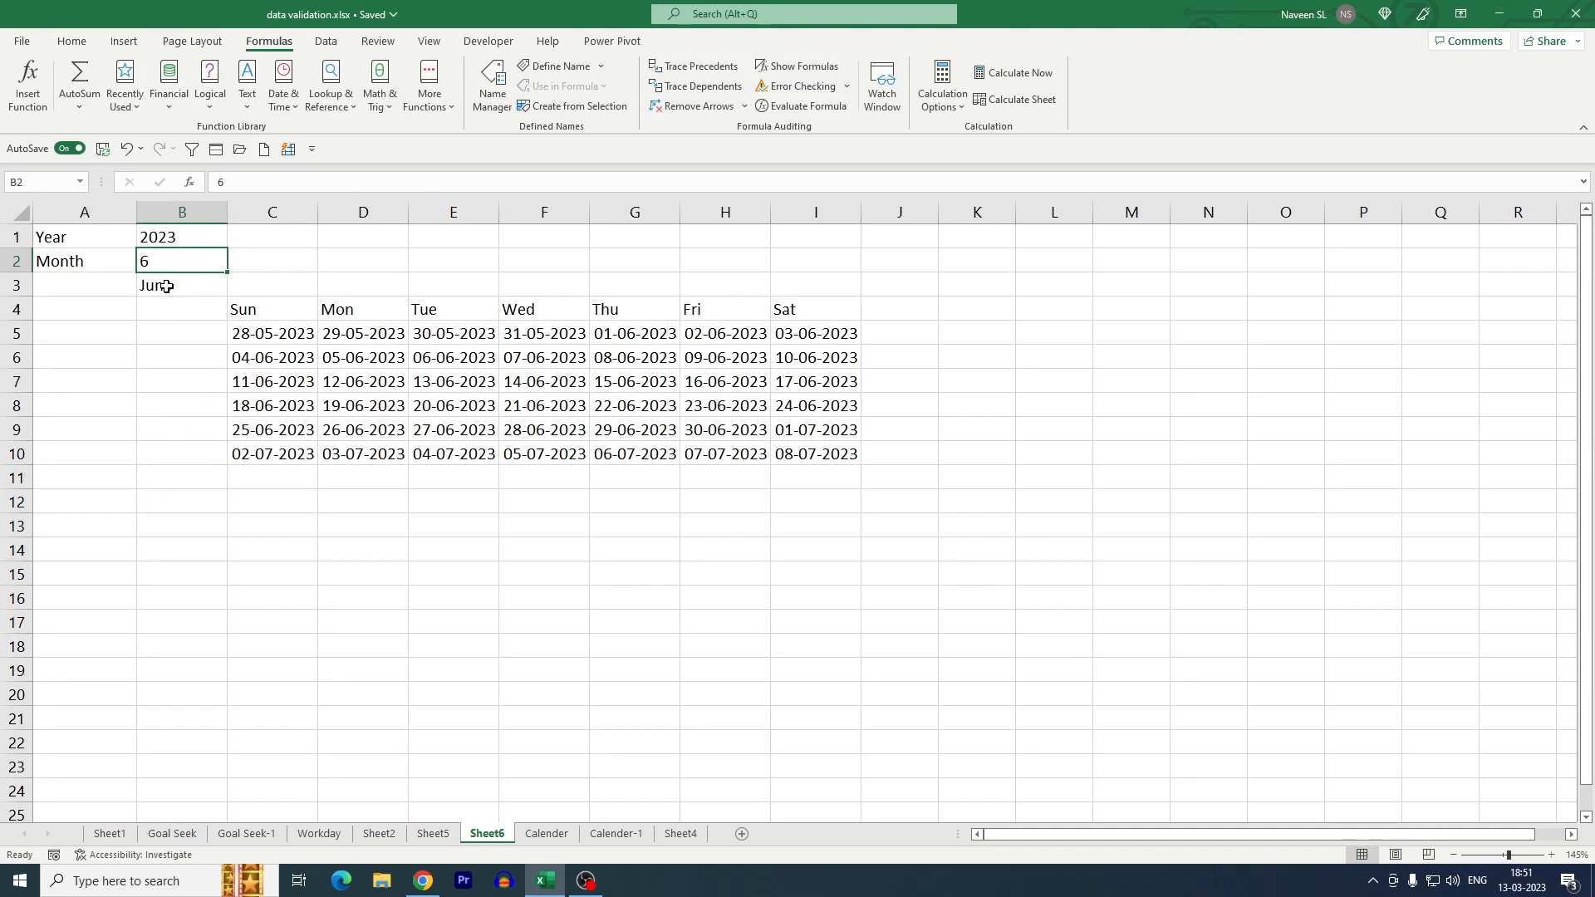
click(655, 337)
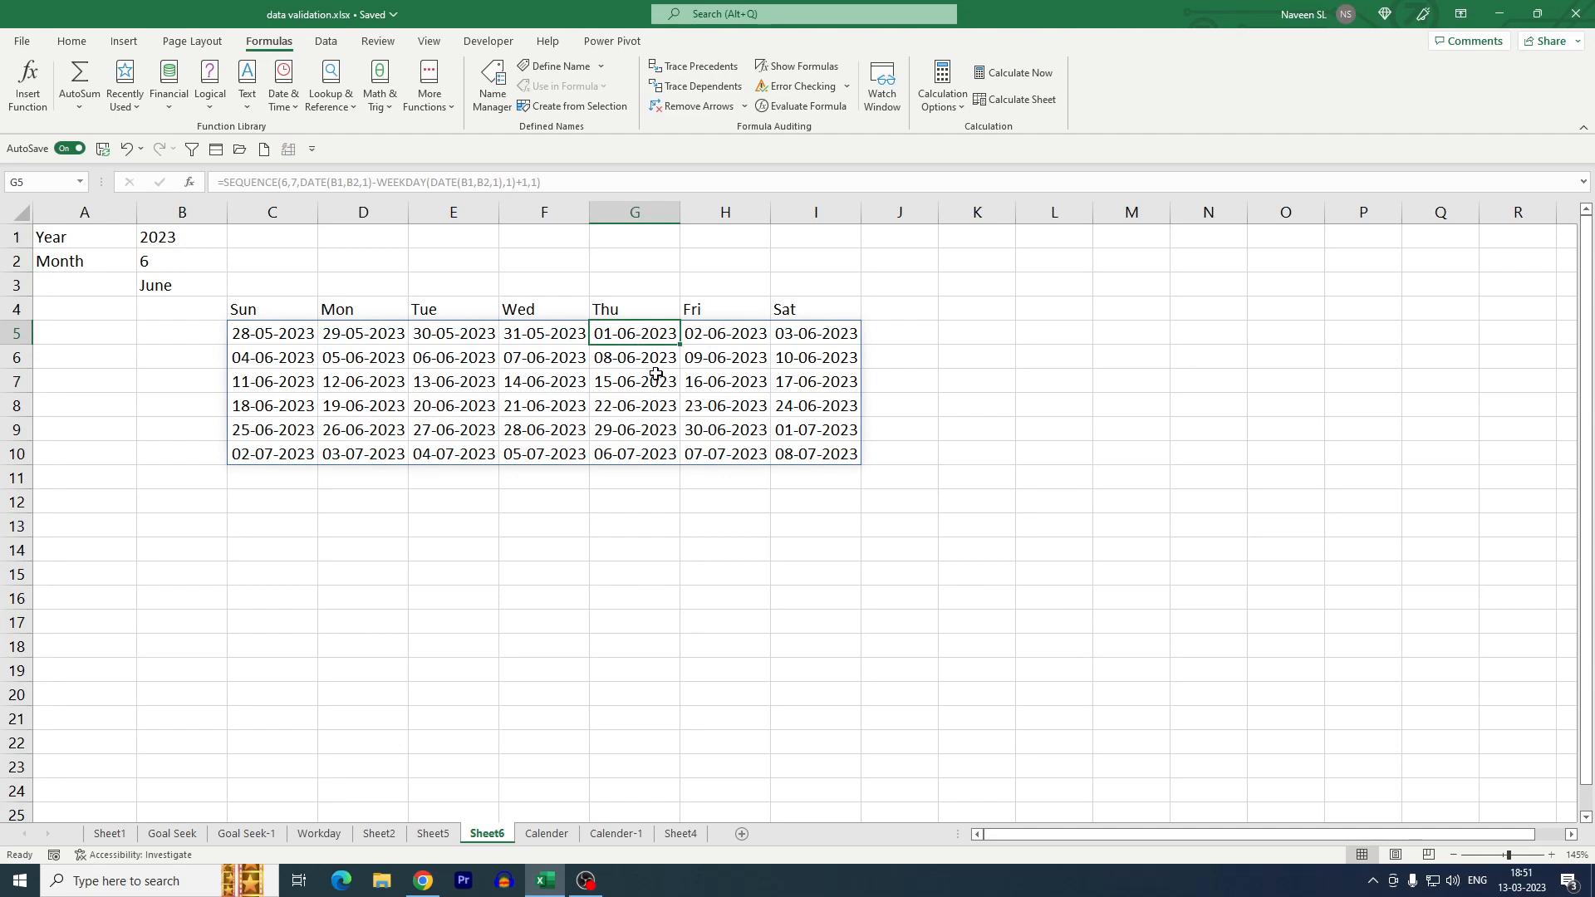
Apply the custom number format DD to the calendar dates in C5:I10
drag(801, 458, 274, 336)
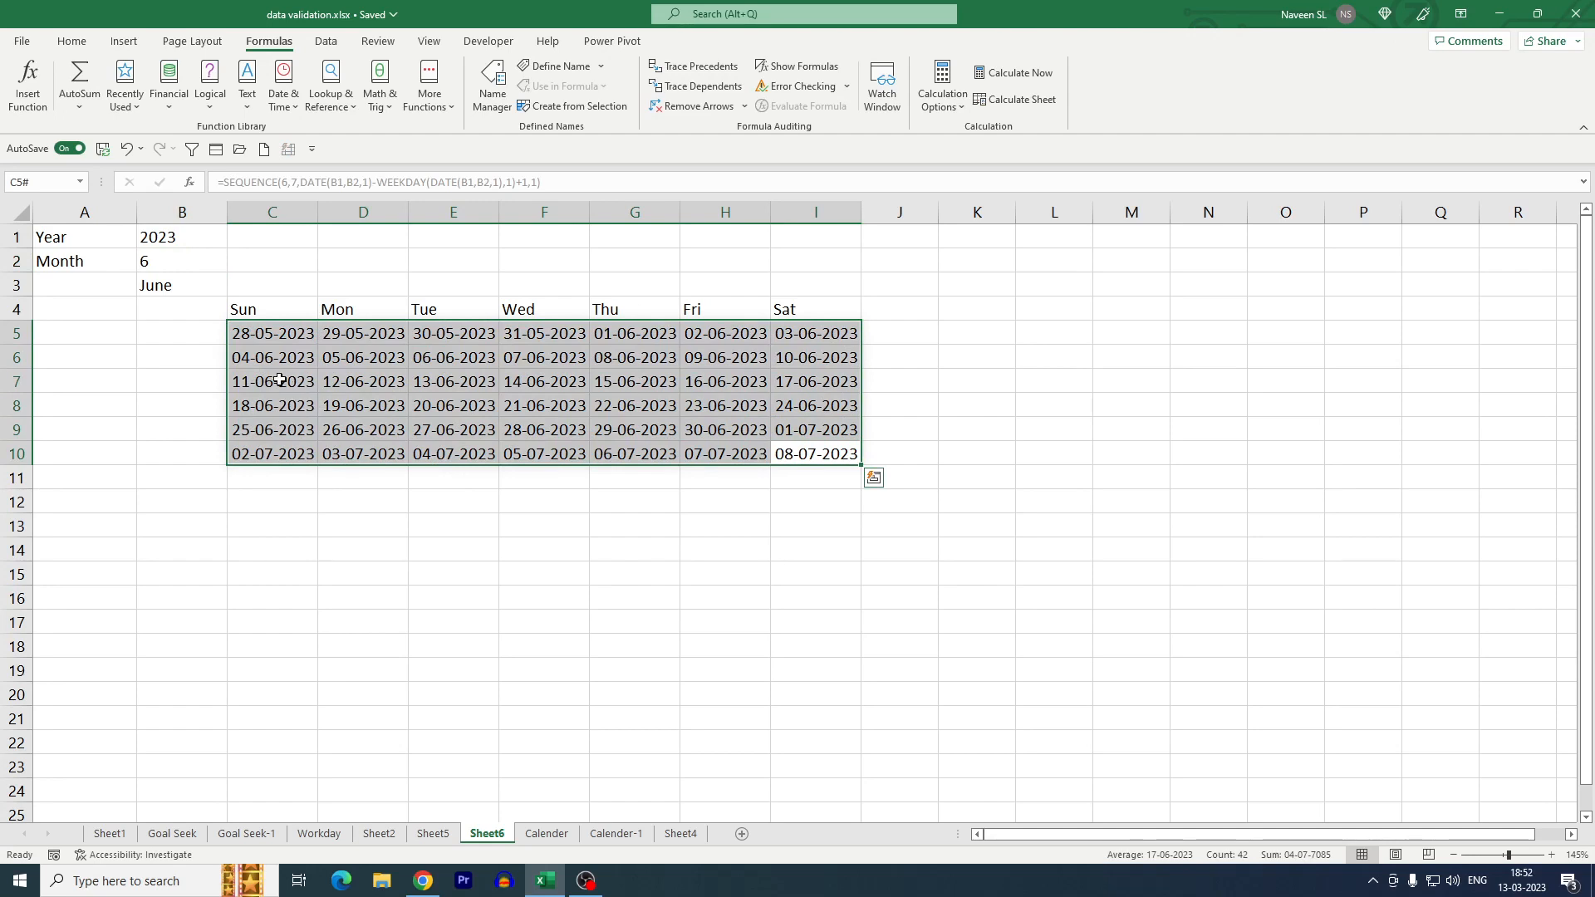
key(ctrl+1)
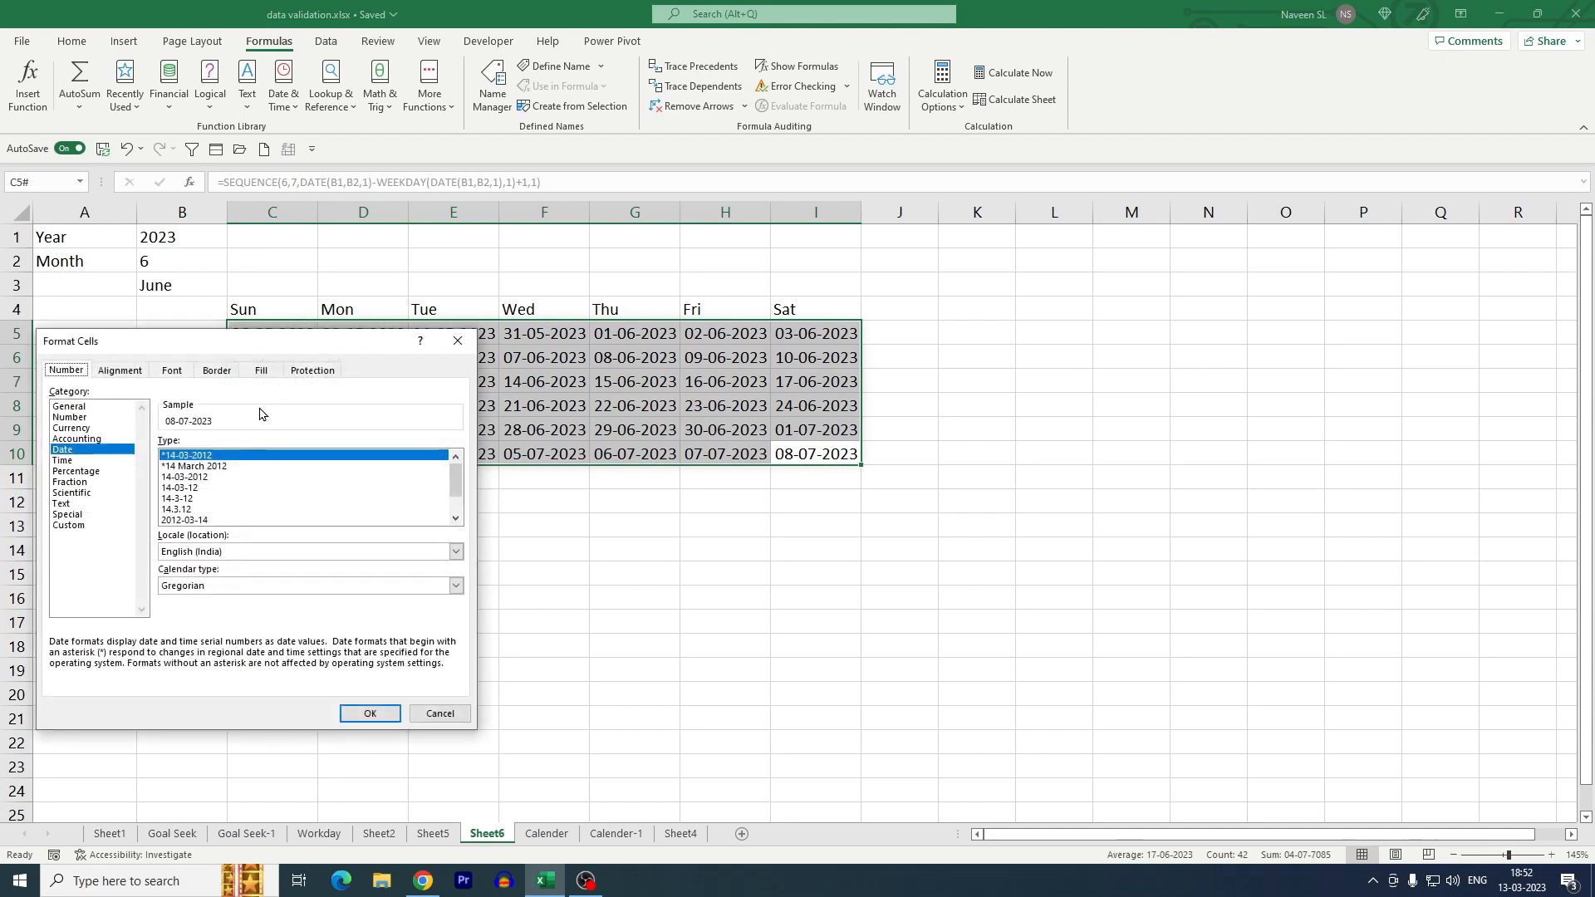
click(67, 527)
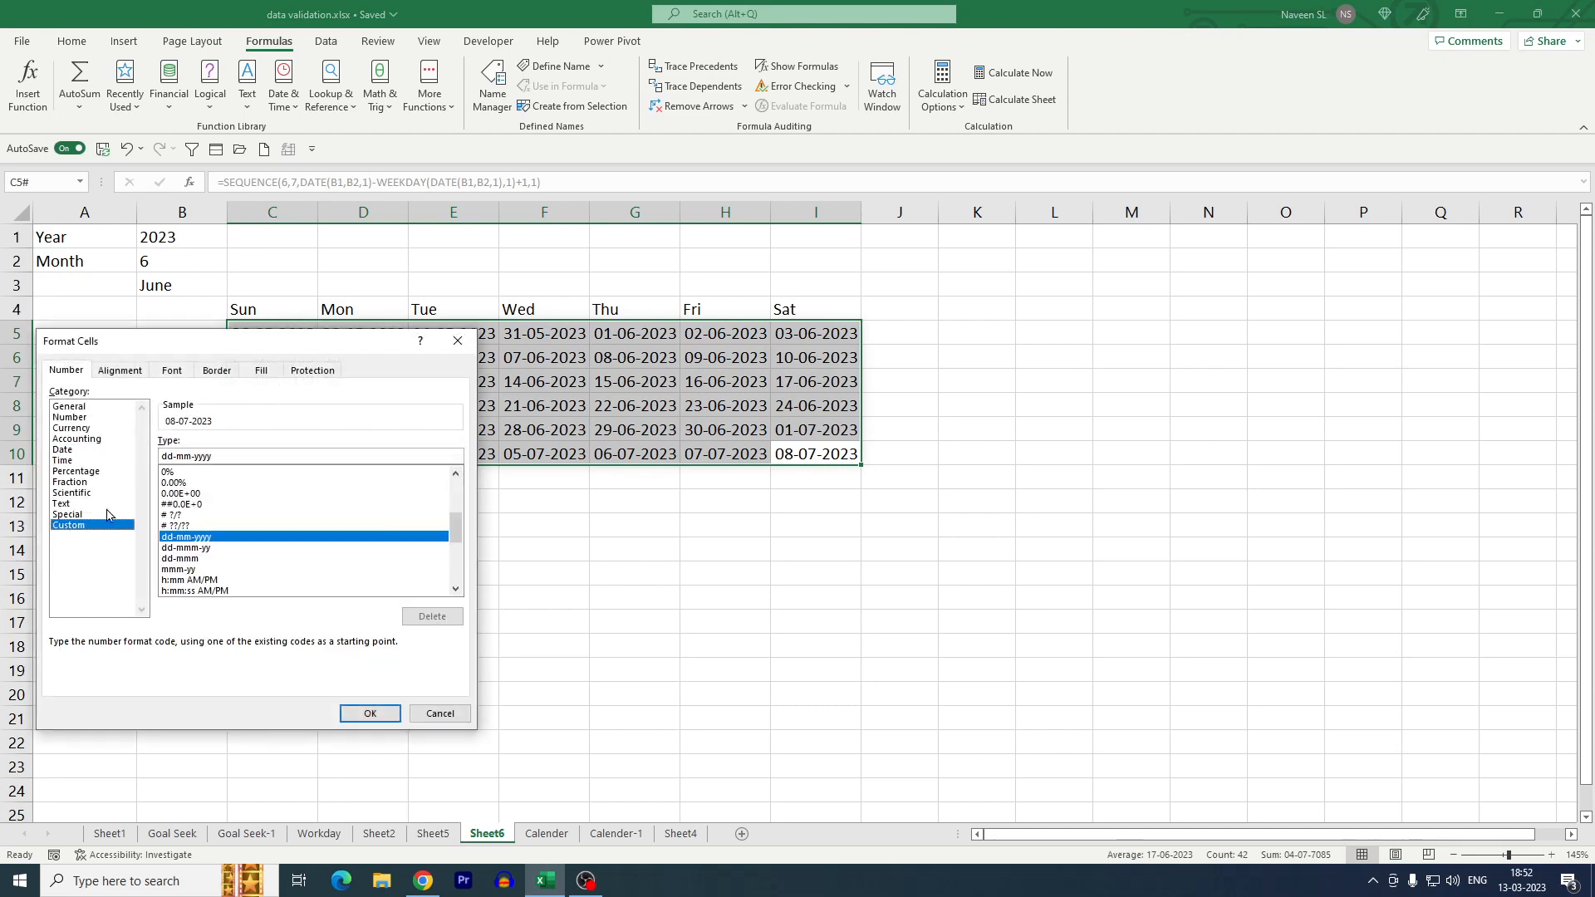
drag(219, 456, 161, 456)
text(DD)
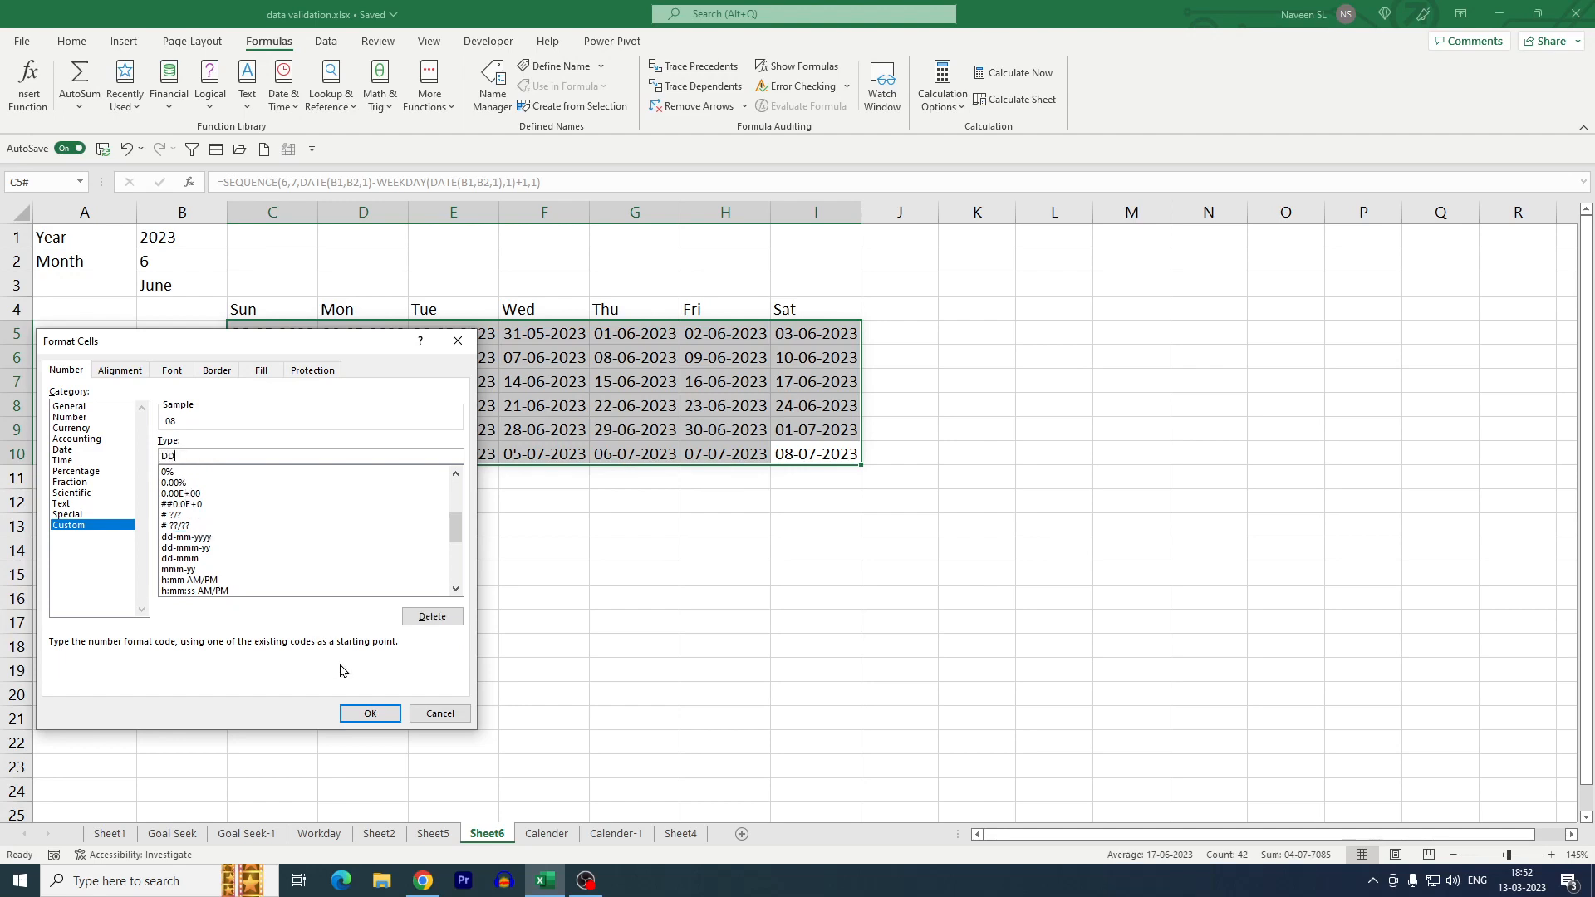
click(369, 712)
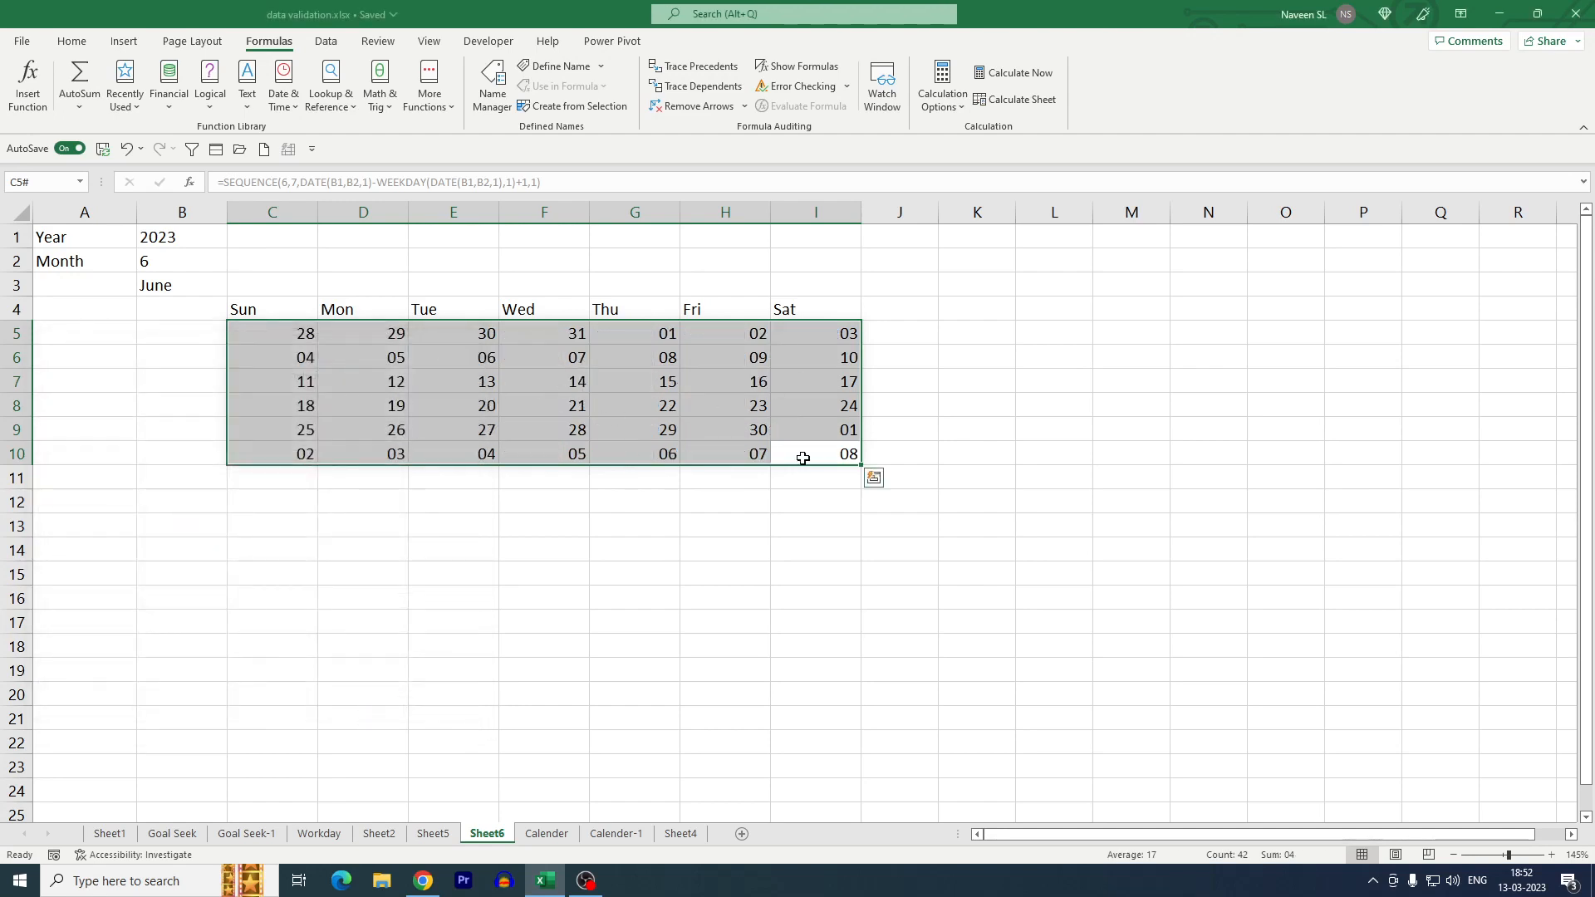
Autofit the widths of columns C through I to their contents
drag(273, 213, 776, 192)
double_click(678, 210)
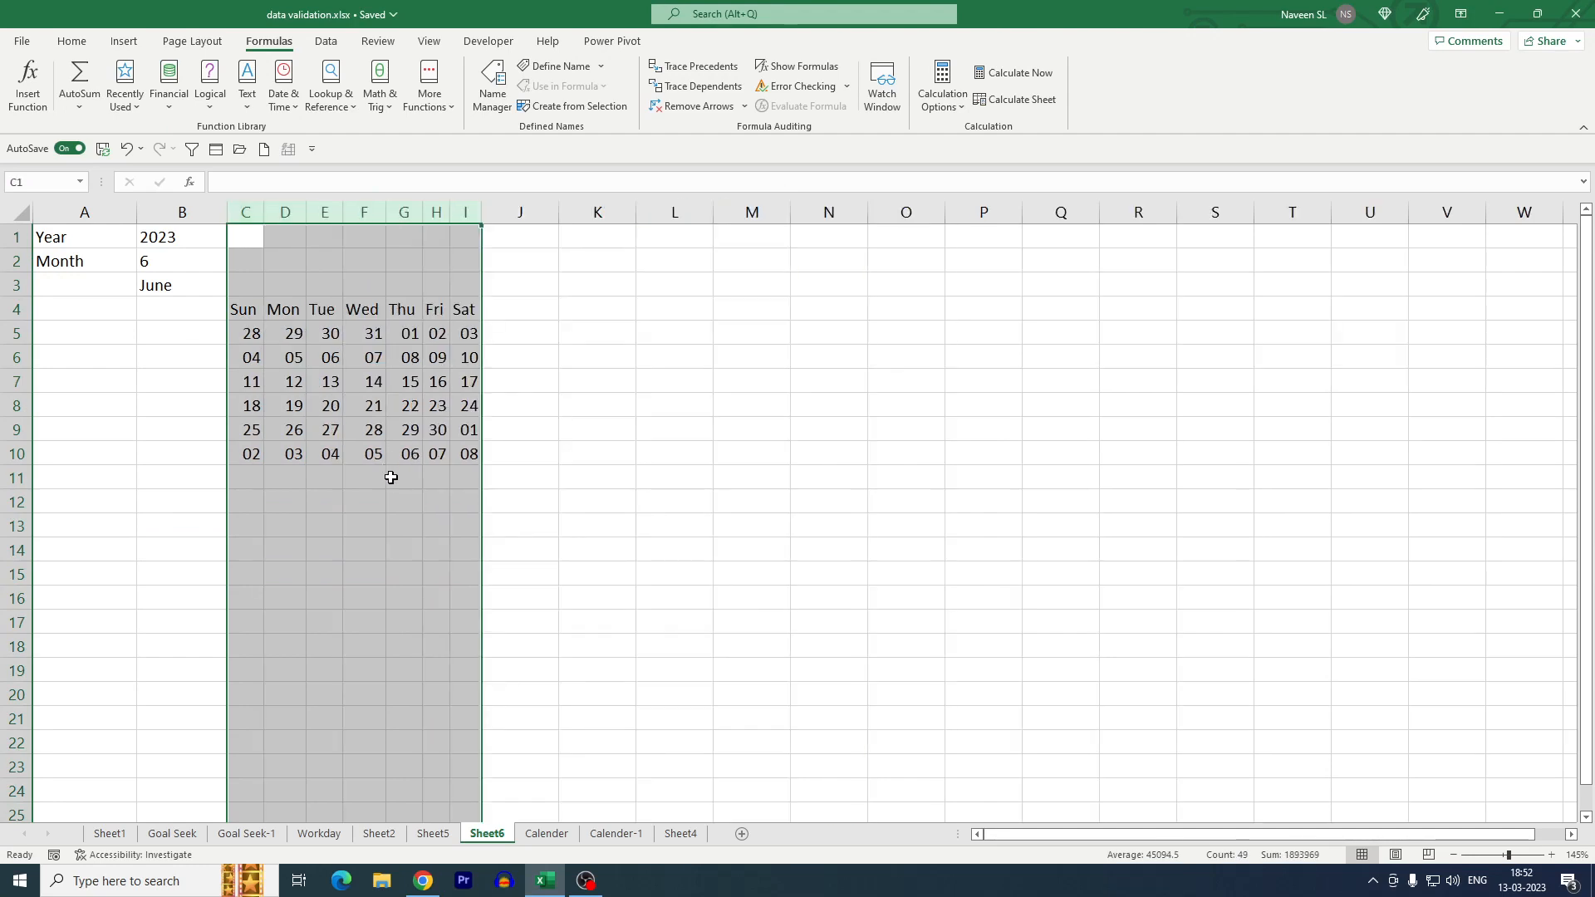
click(397, 376)
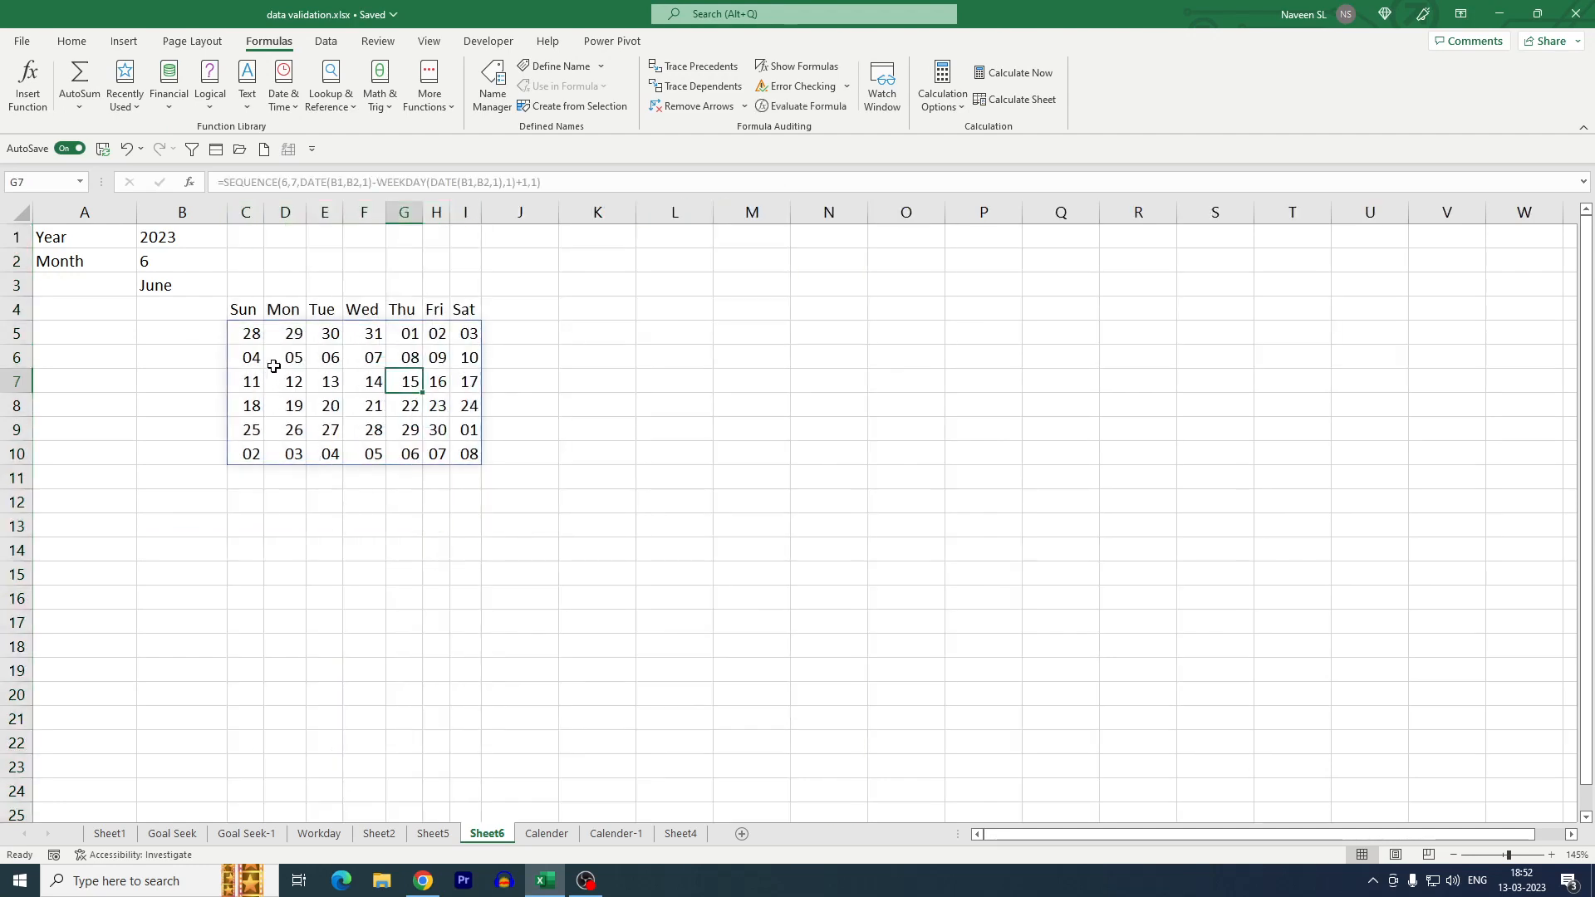
Examine which dates in the grid belong to the chosen month and which to the neighbouring months
click(401, 340)
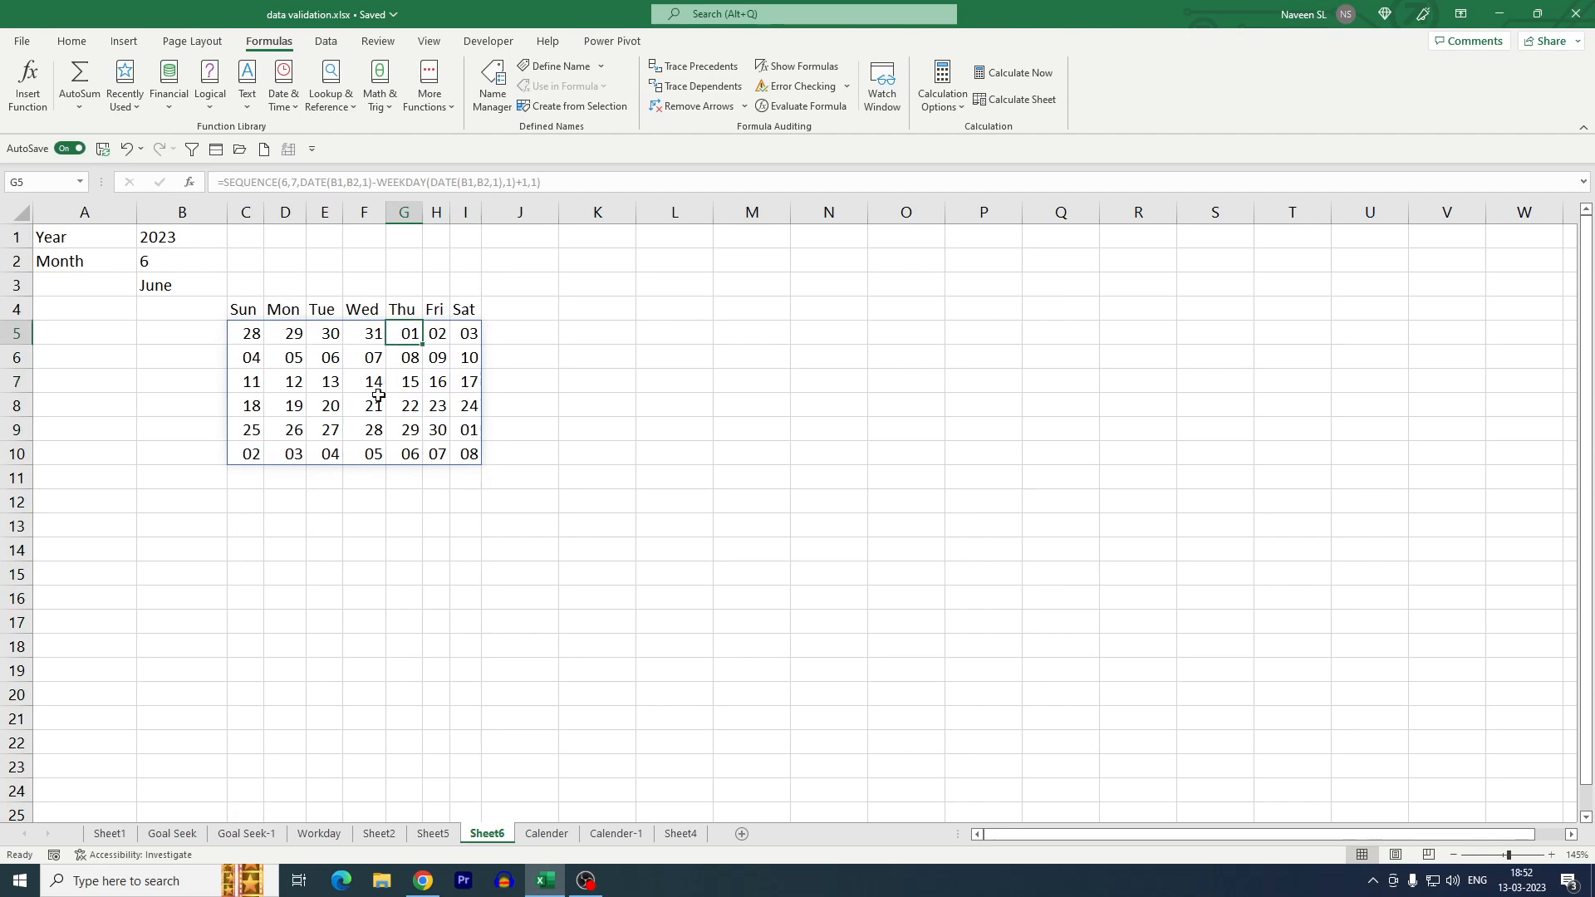
drag(249, 330, 358, 330)
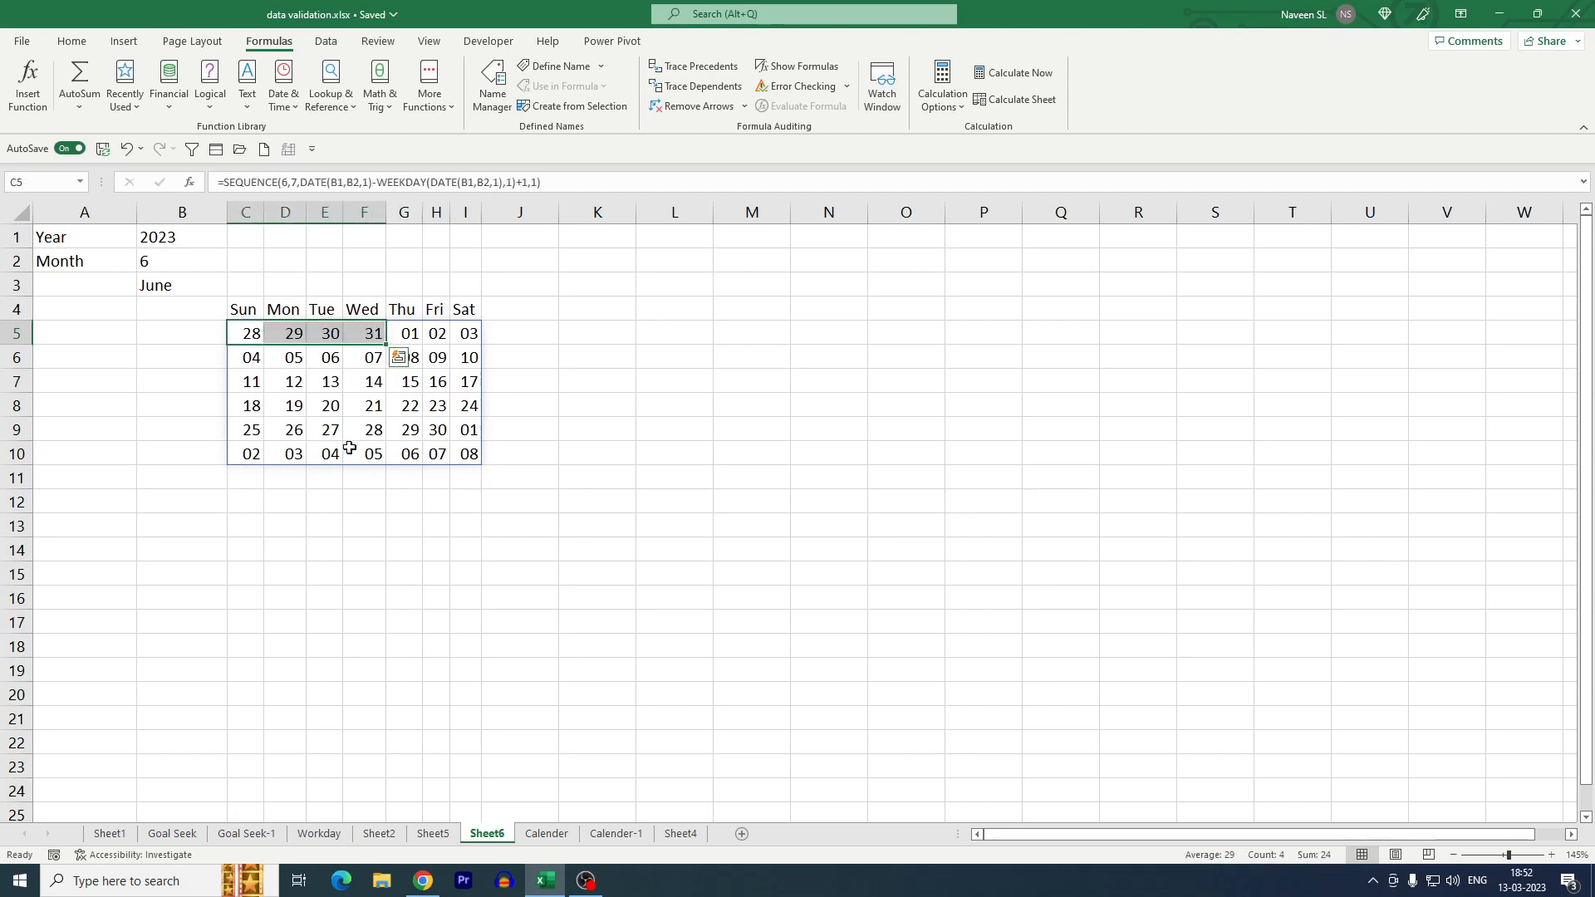
drag(467, 430, 407, 336)
click(409, 355)
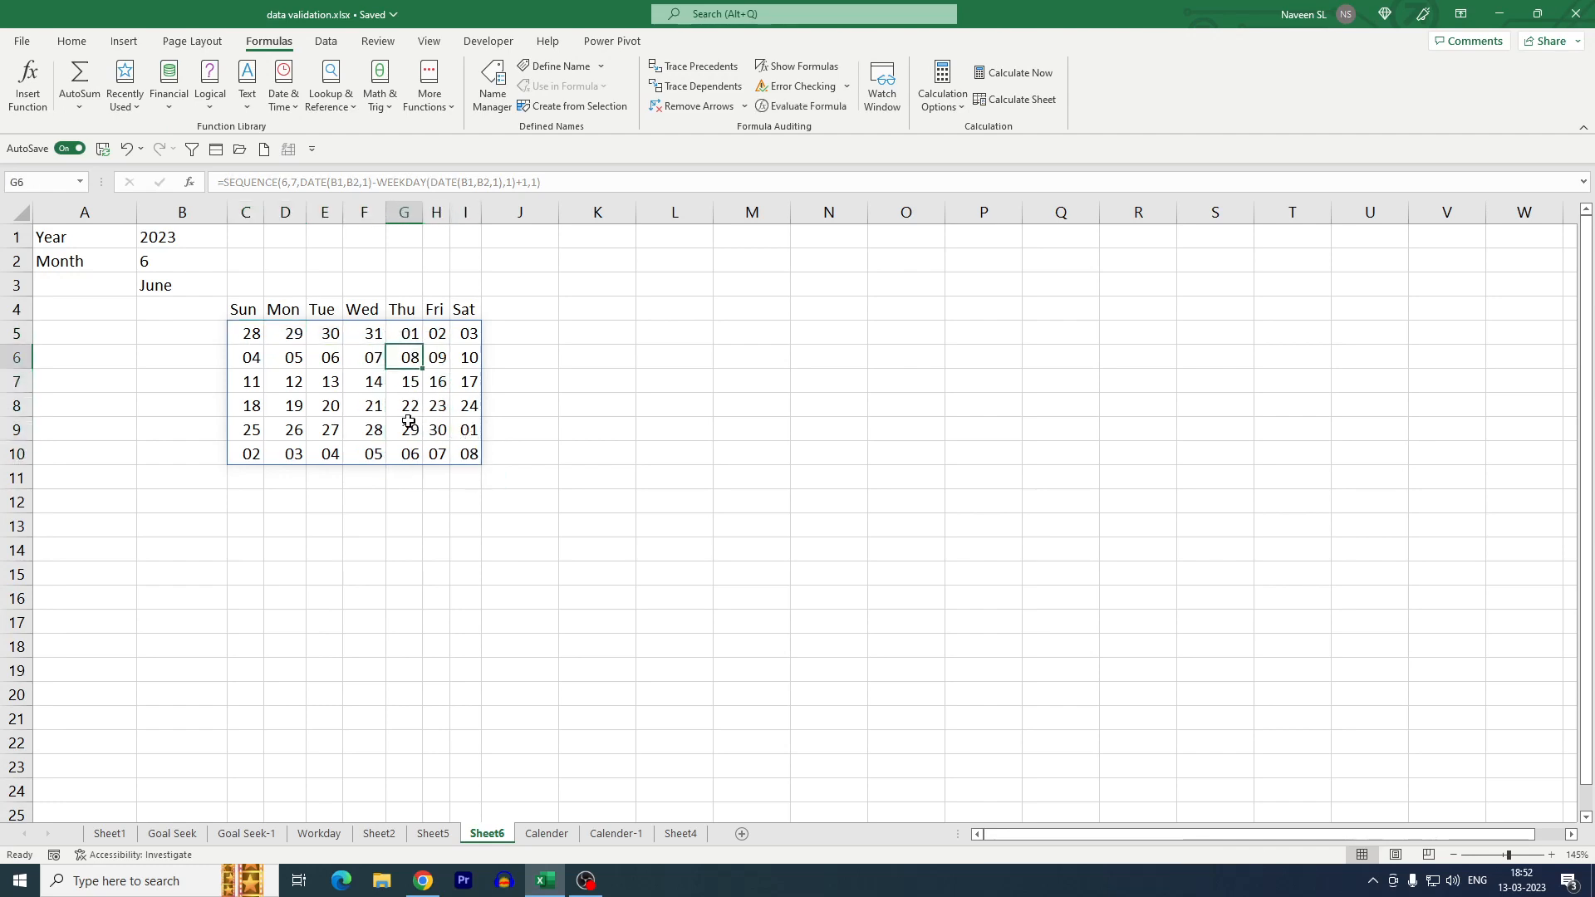
Start a new conditional formatting rule for C5:I10 that uses a formula to determine which cells to format
drag(249, 334, 466, 454)
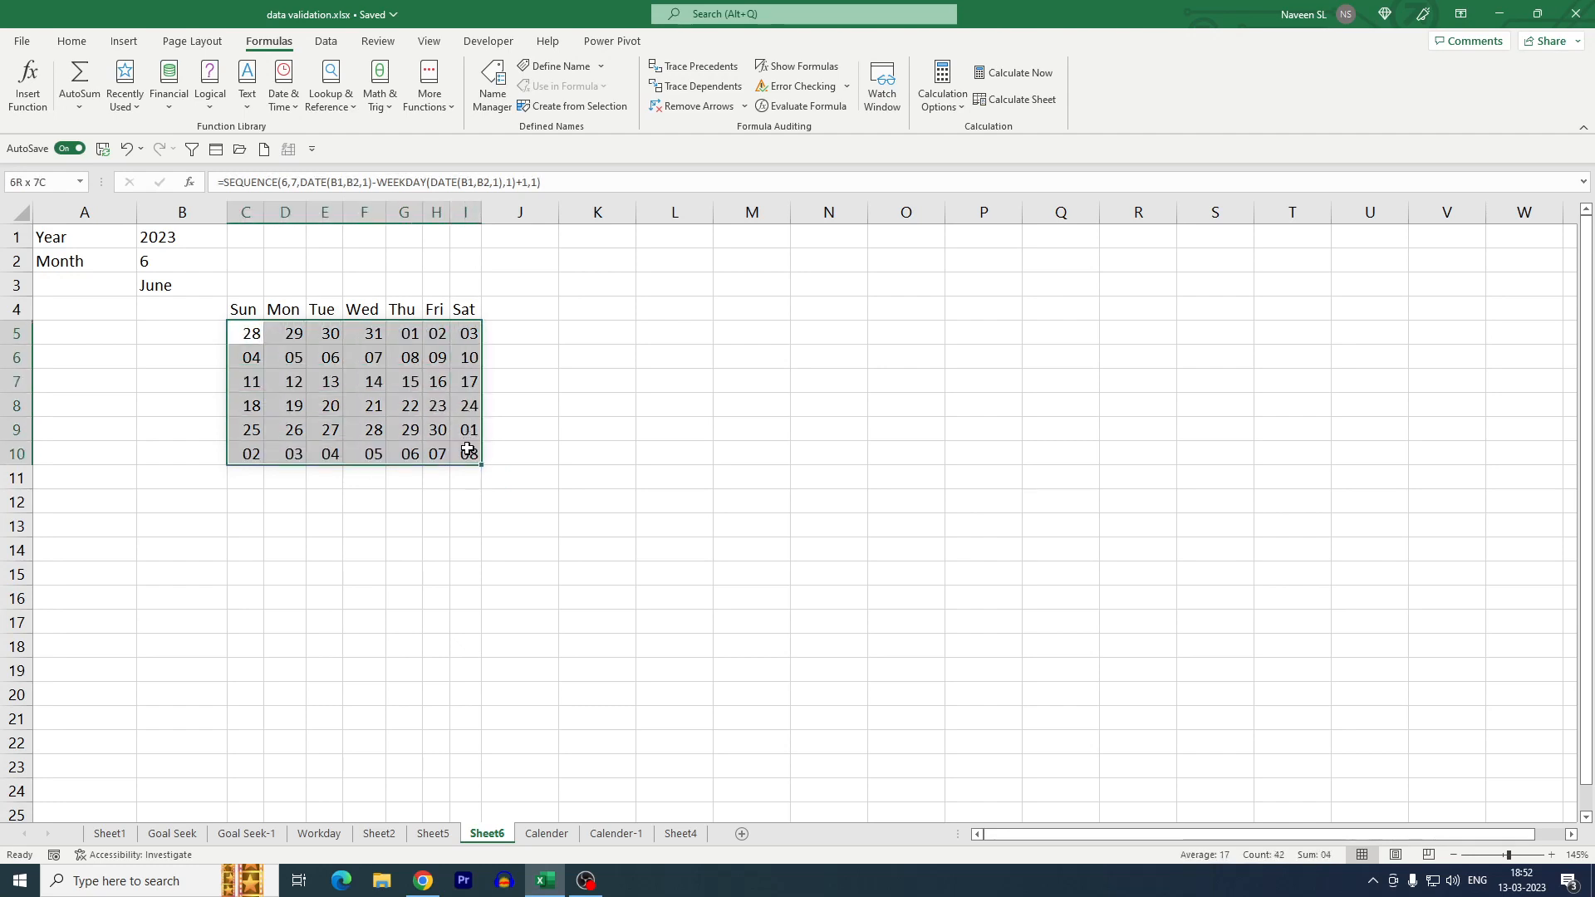
click(84, 44)
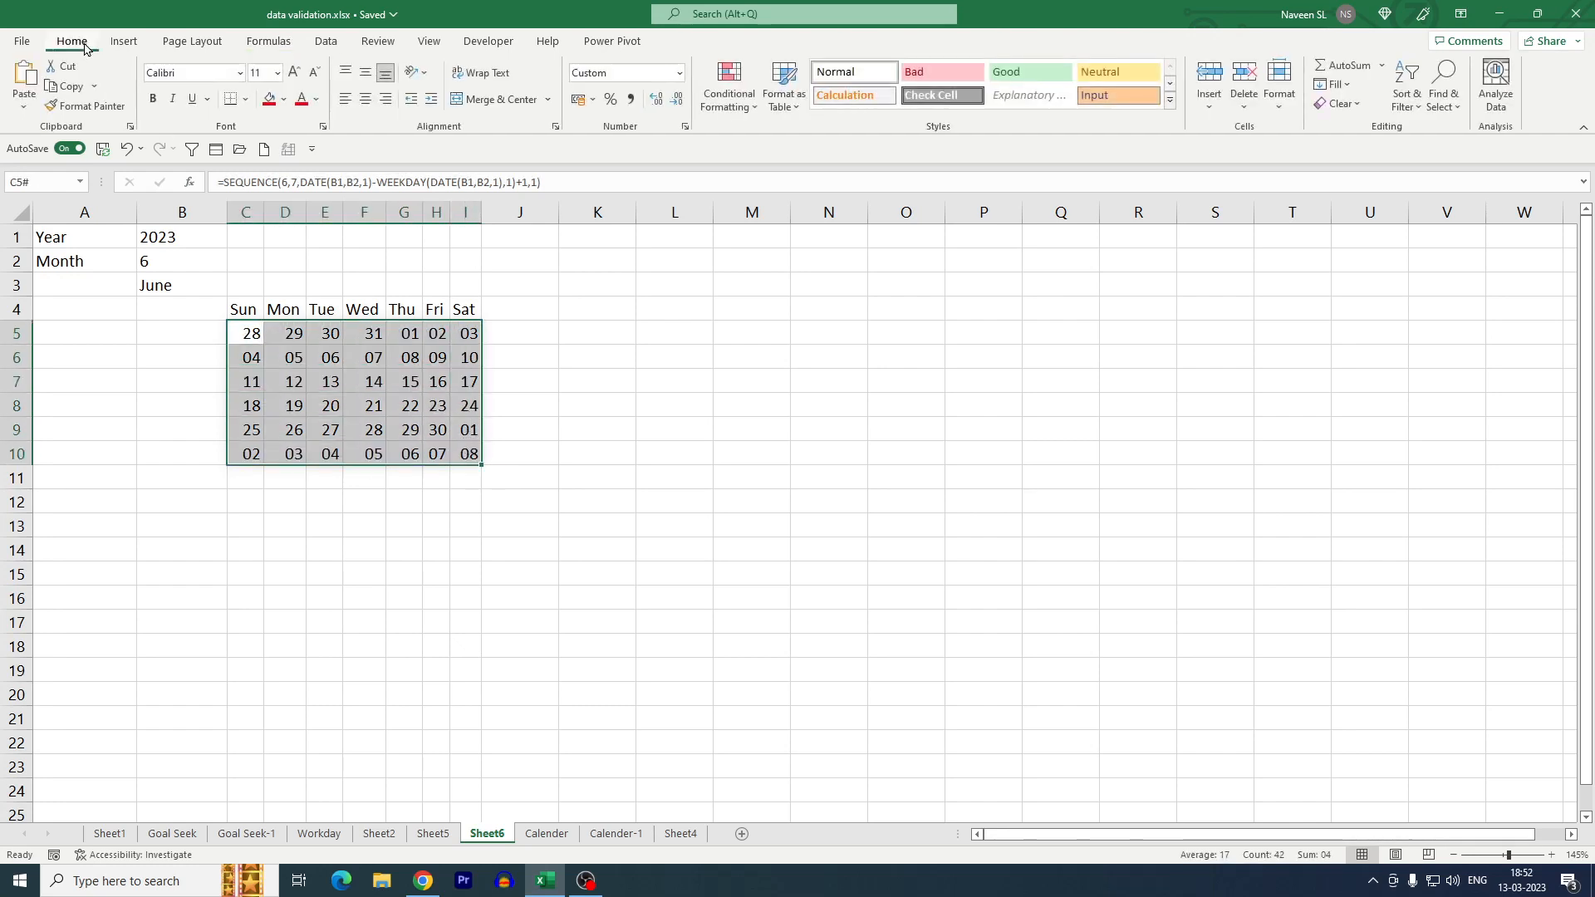
click(716, 83)
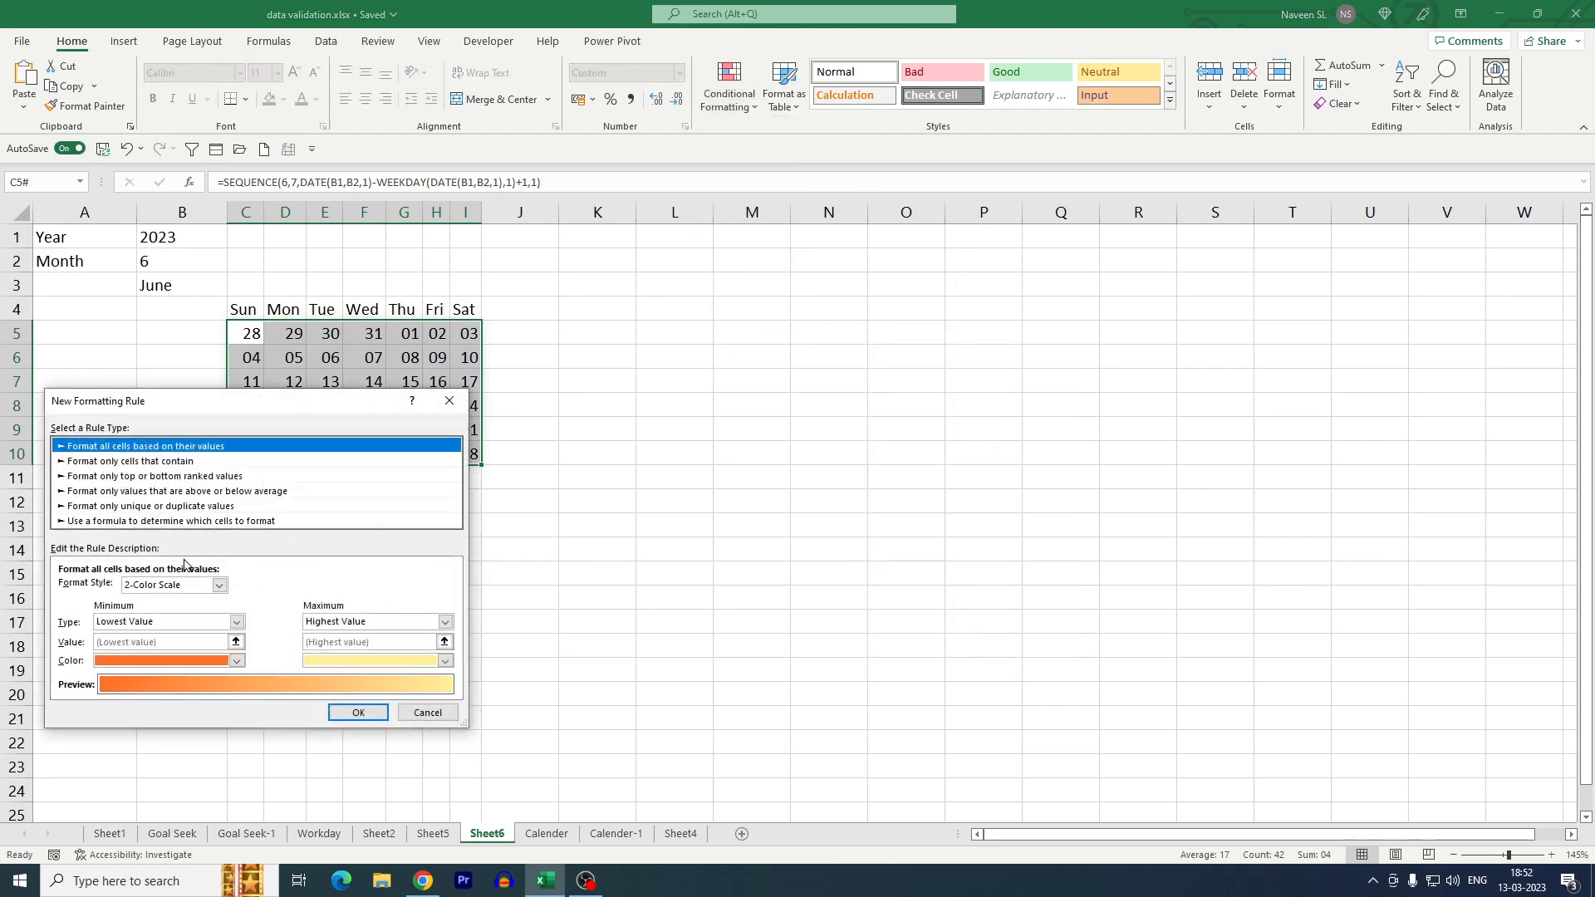
drag(215, 399, 360, 443)
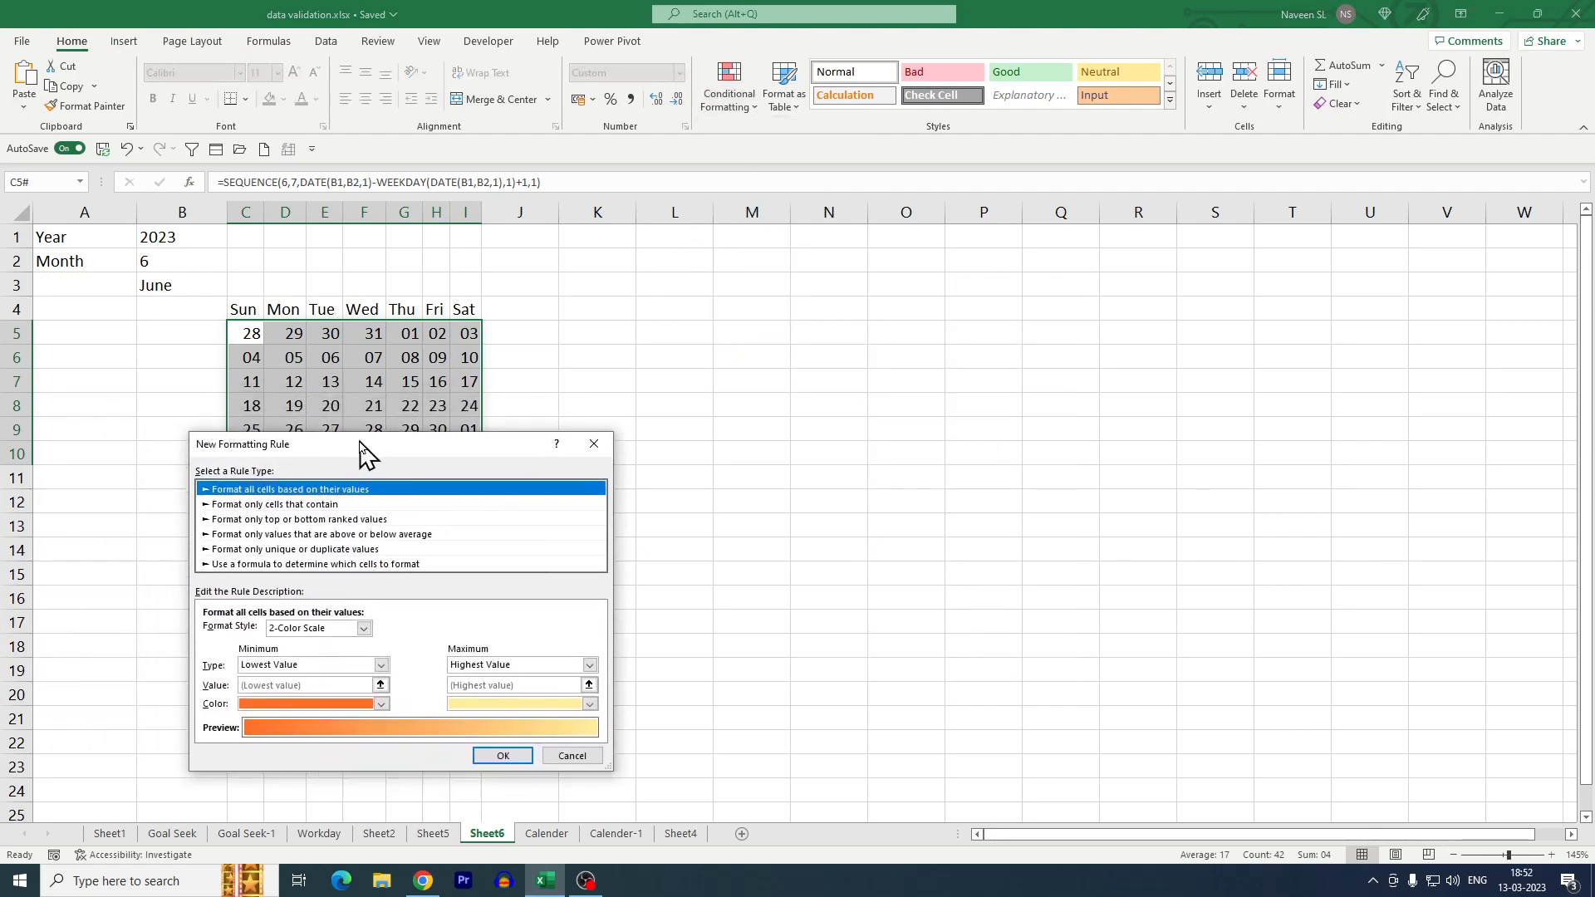
click(240, 566)
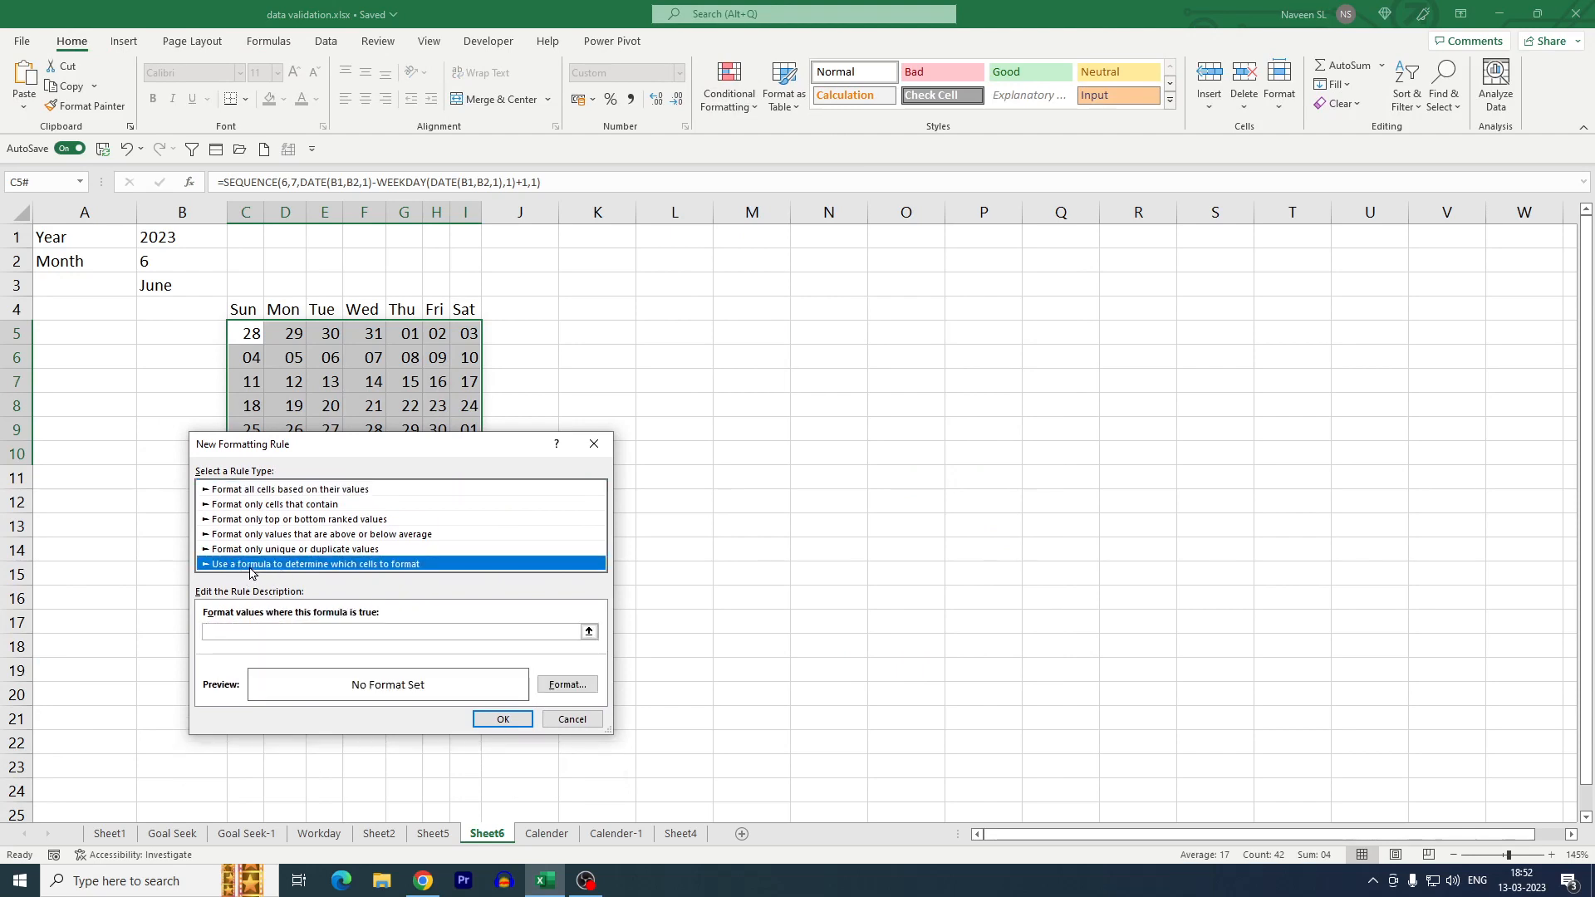
Enter =month(C5)=$B$2 as the rule's formula, with C5 as a relative reference
click(244, 629)
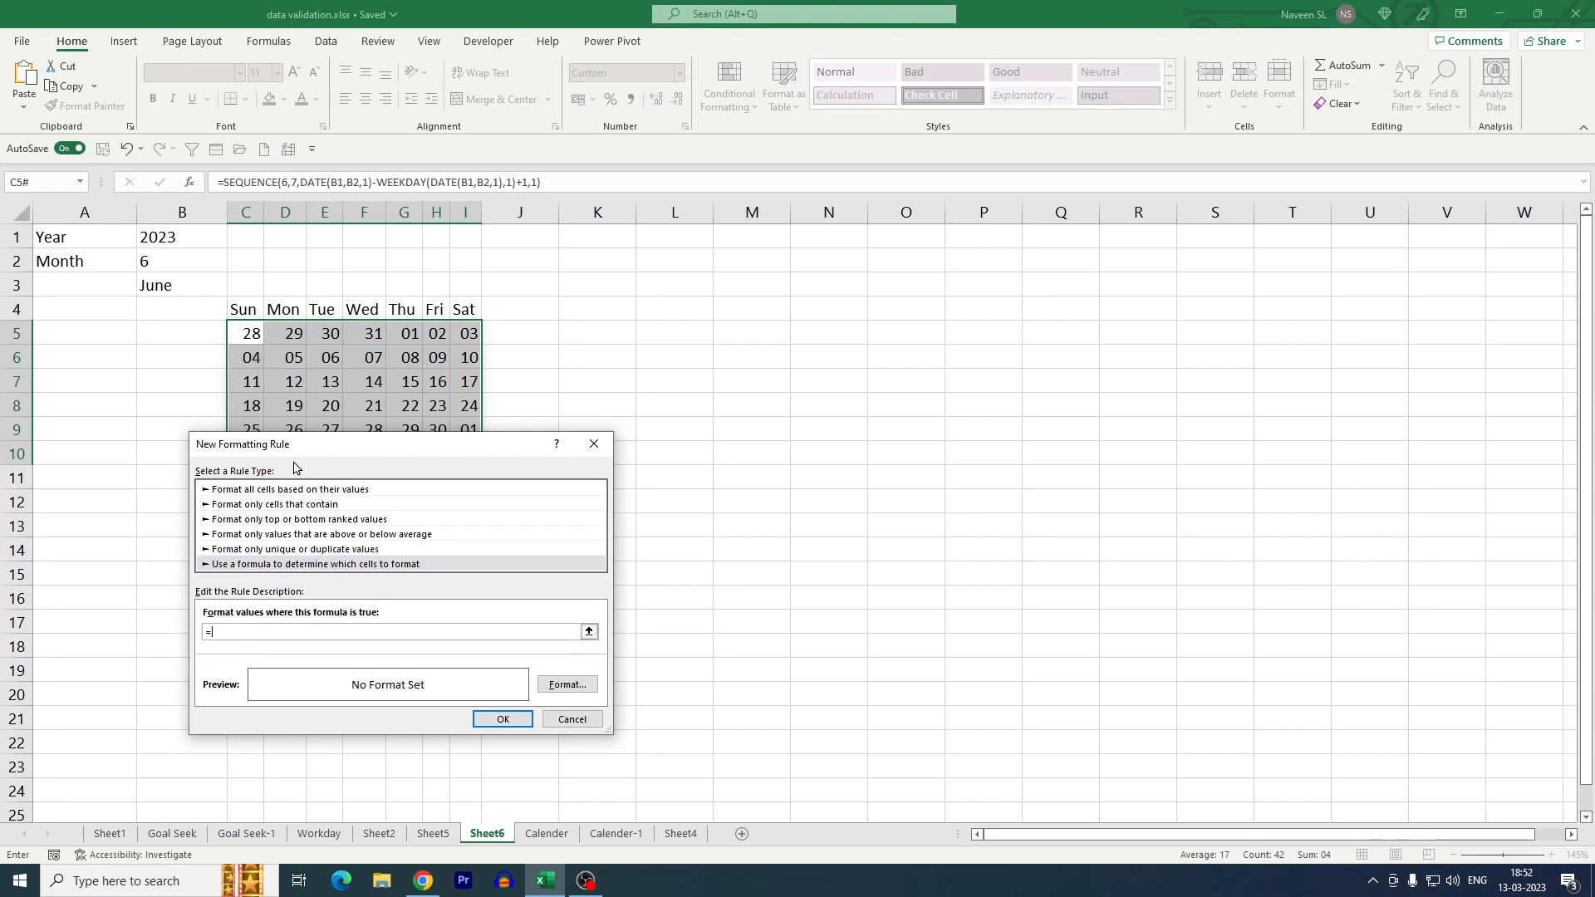
text(month()
click(246, 333)
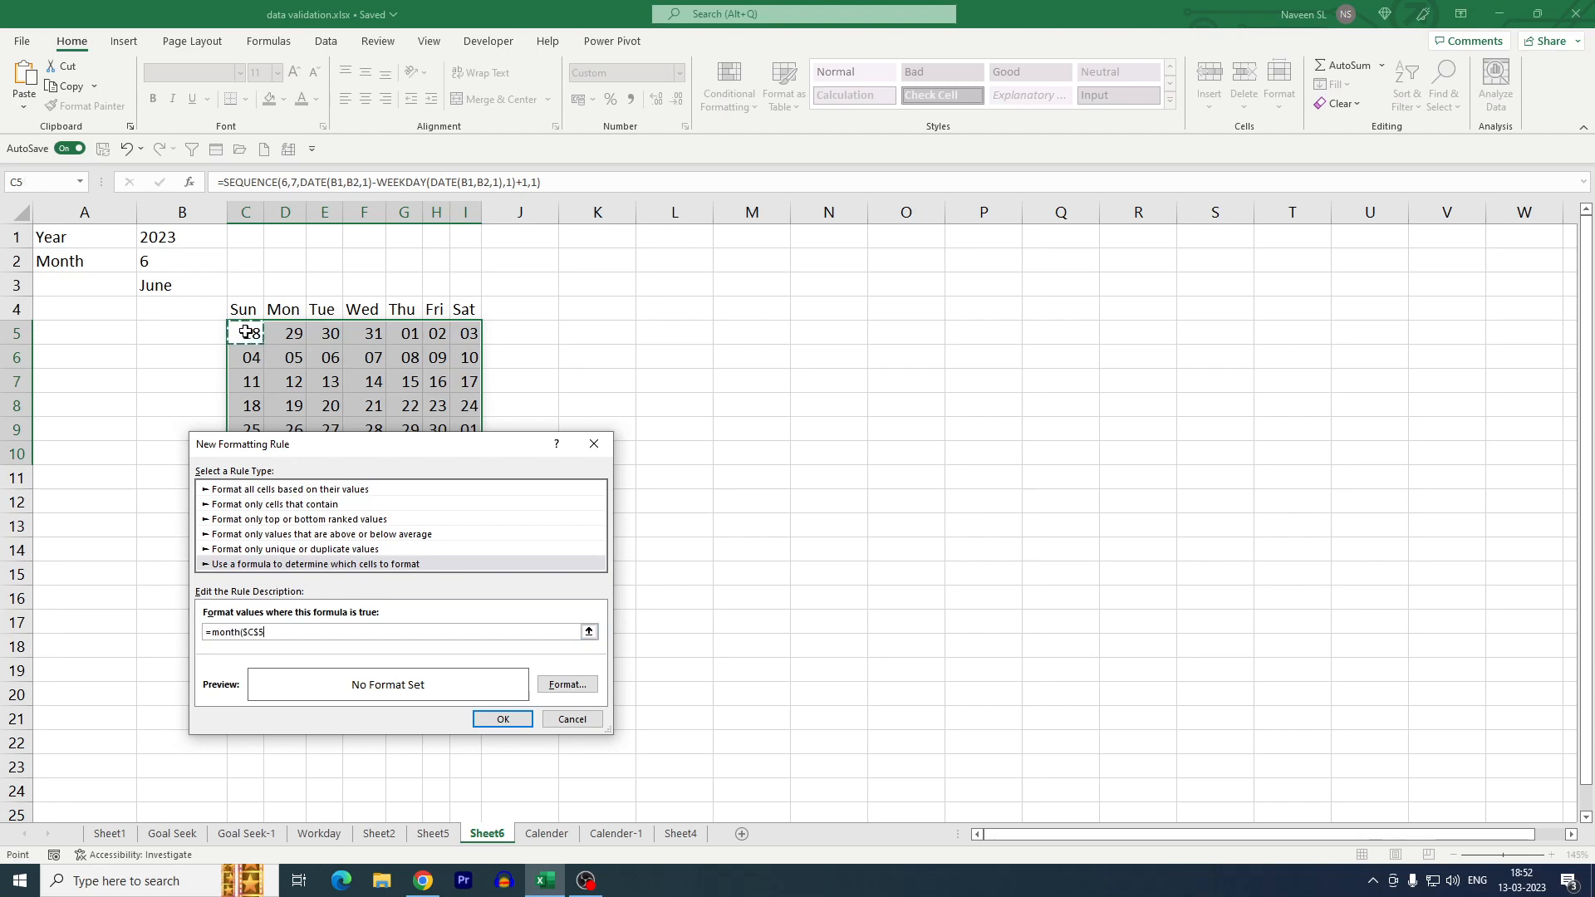
key(F4)
key(F4)
key(F4)
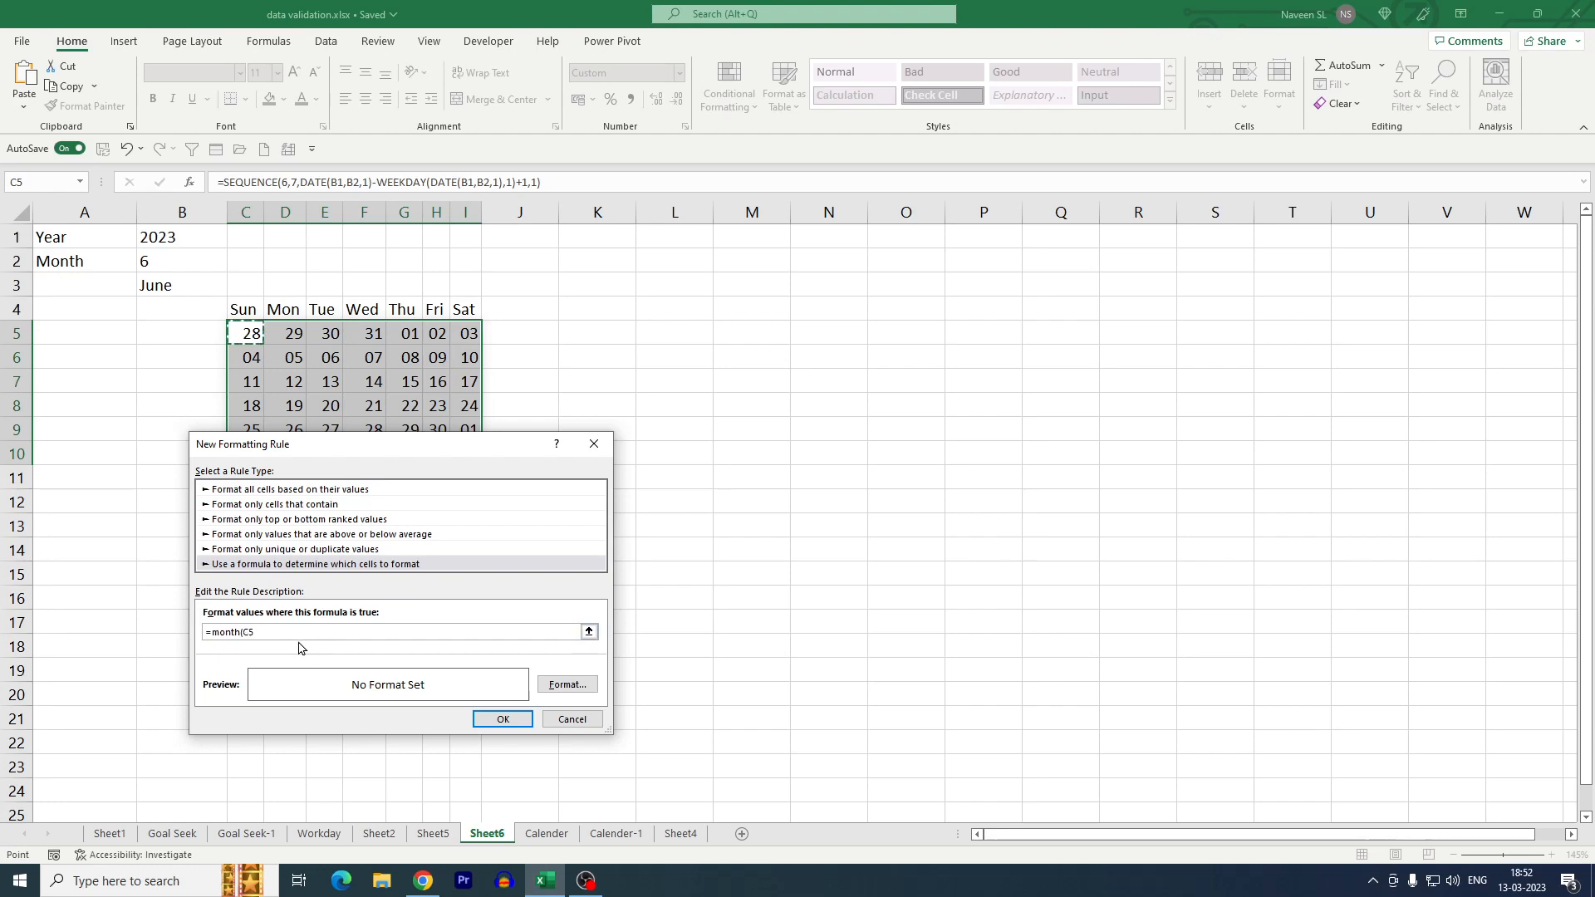
text()=)
click(175, 255)
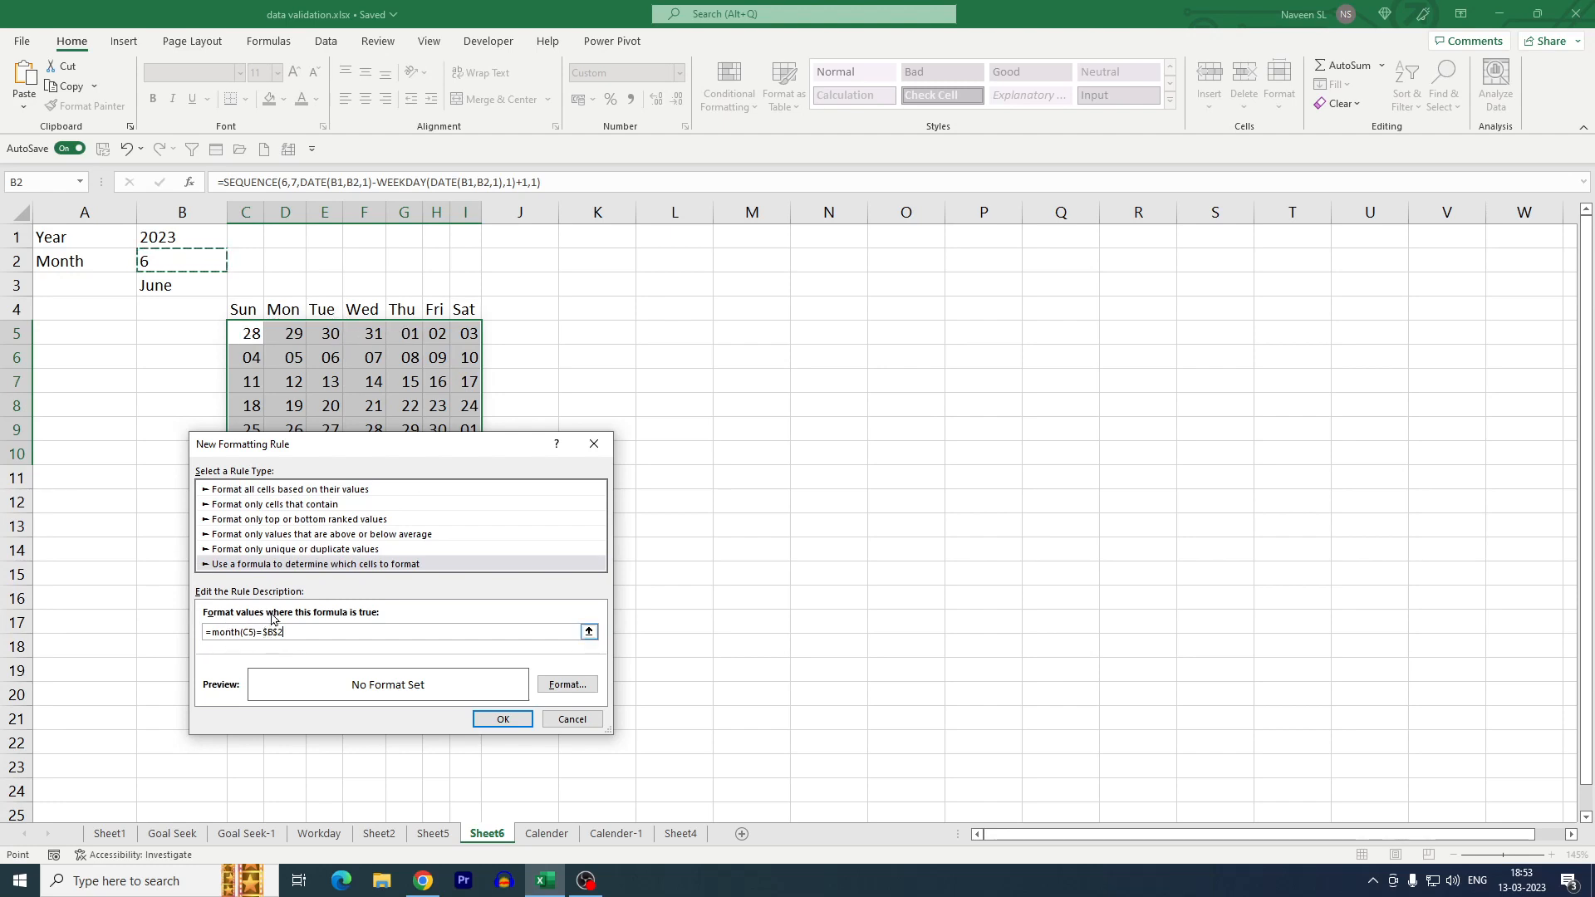
Give the rule a light green background fill and apply it to the calendar dates
click(568, 684)
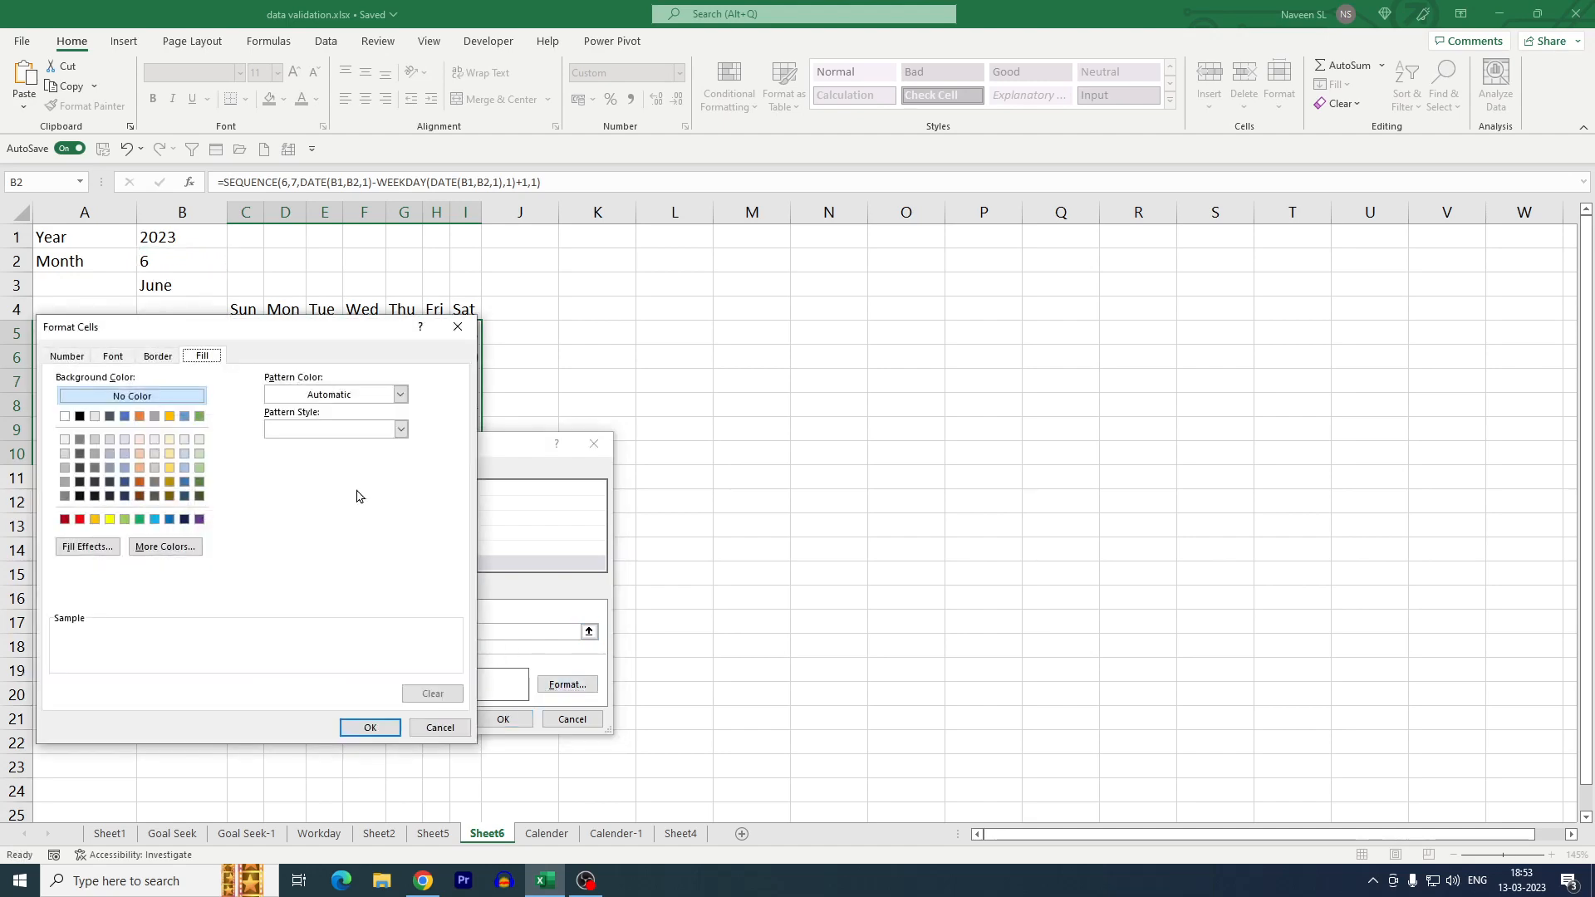
click(199, 453)
click(370, 729)
click(490, 720)
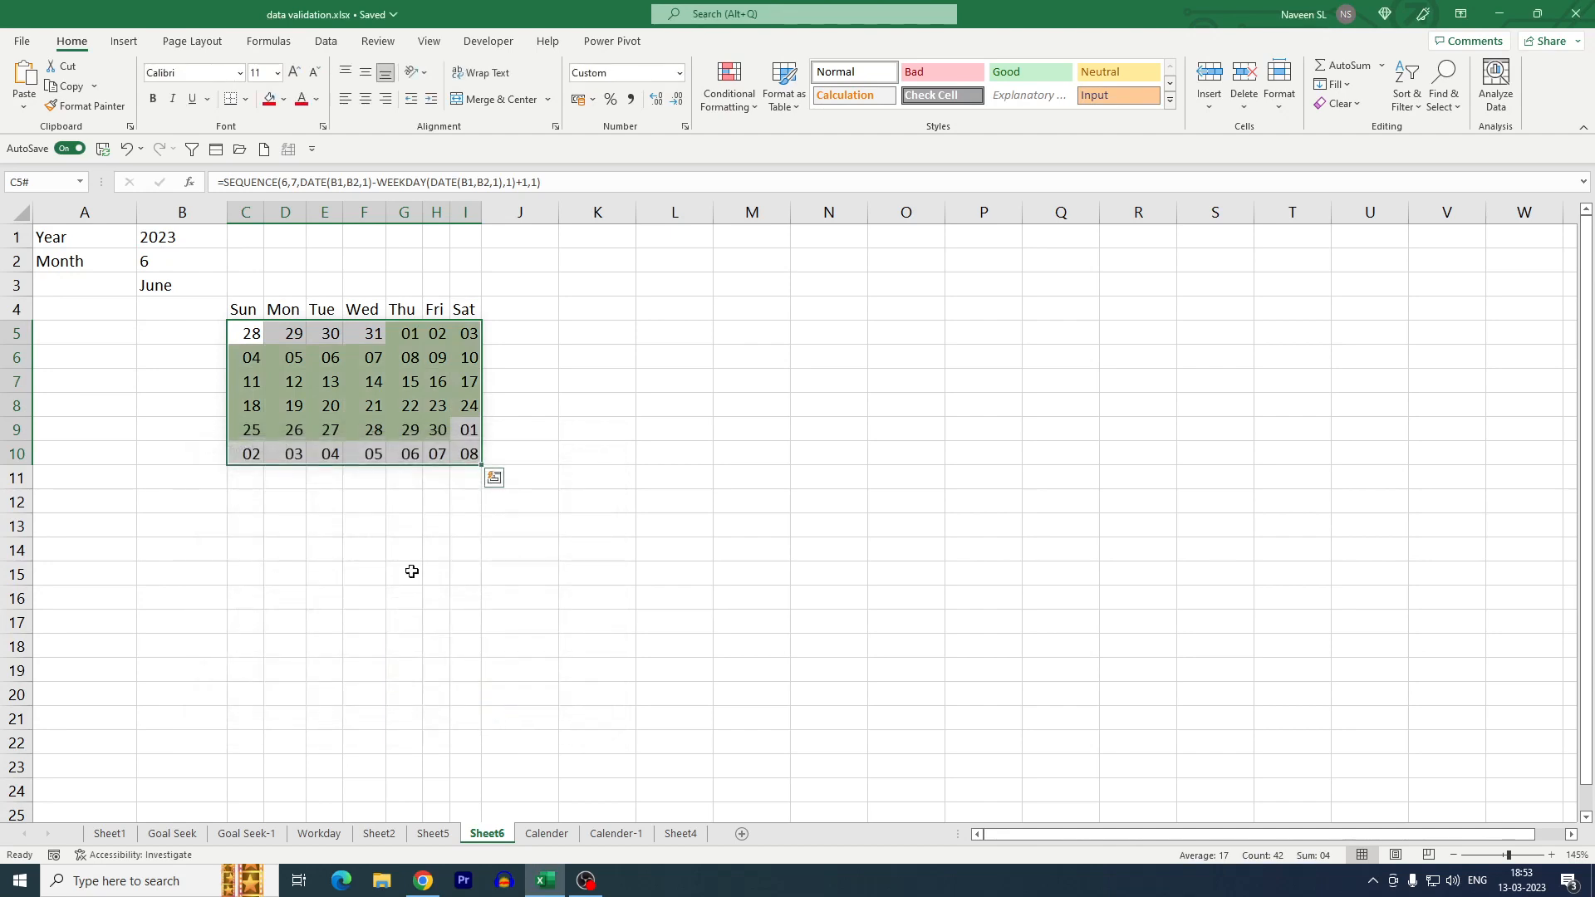
click(407, 335)
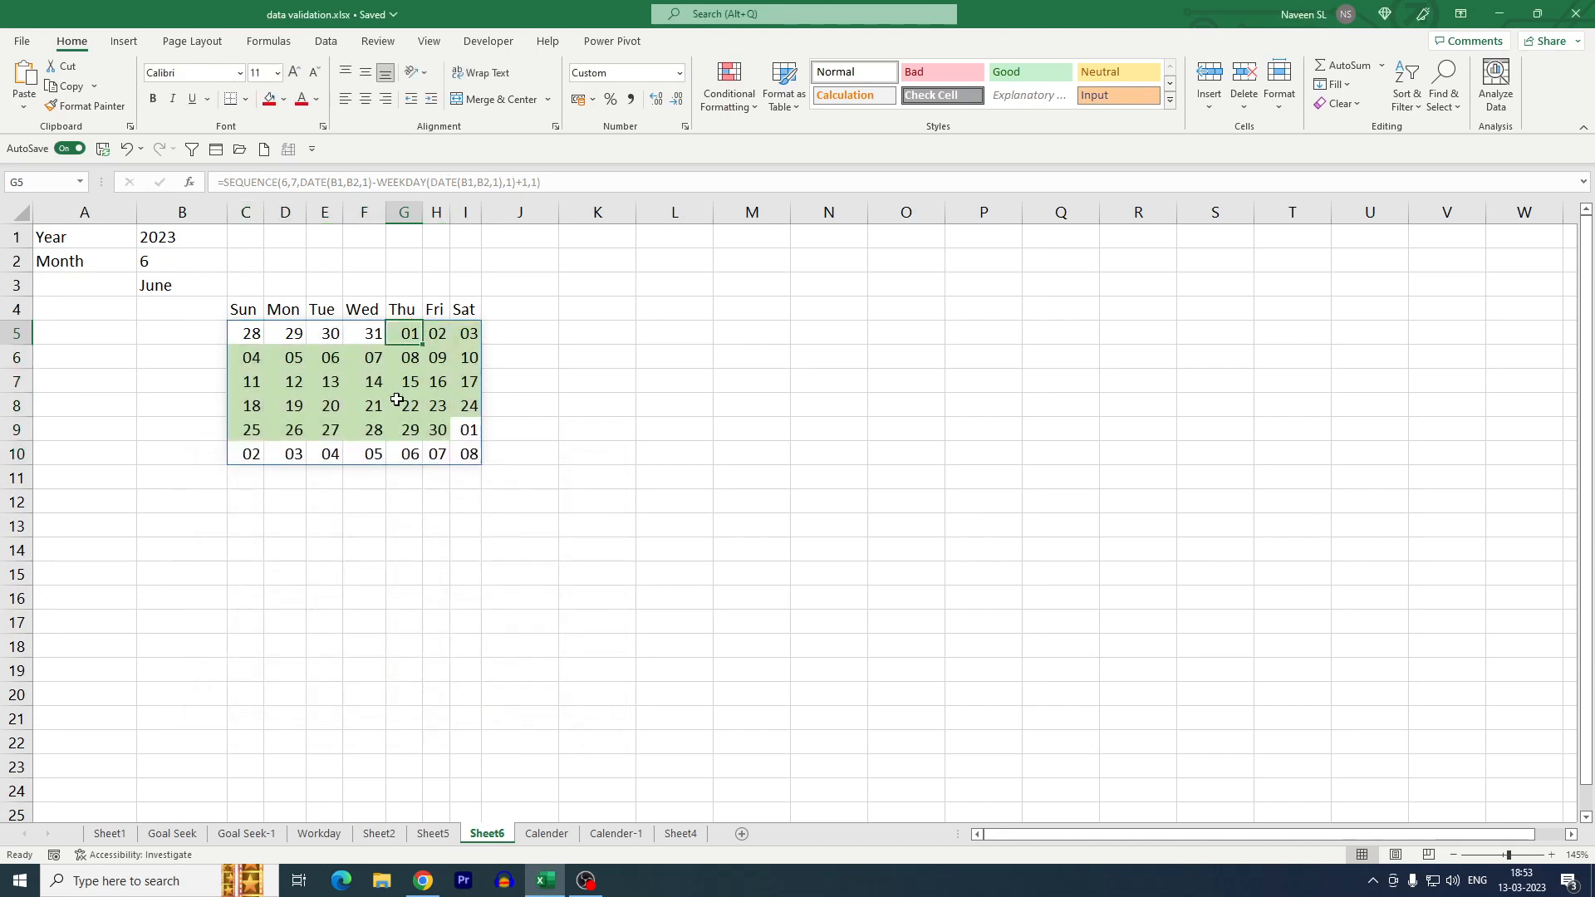
Test the highlighting by setting the month in B2 to 5 and to 7
click(189, 261)
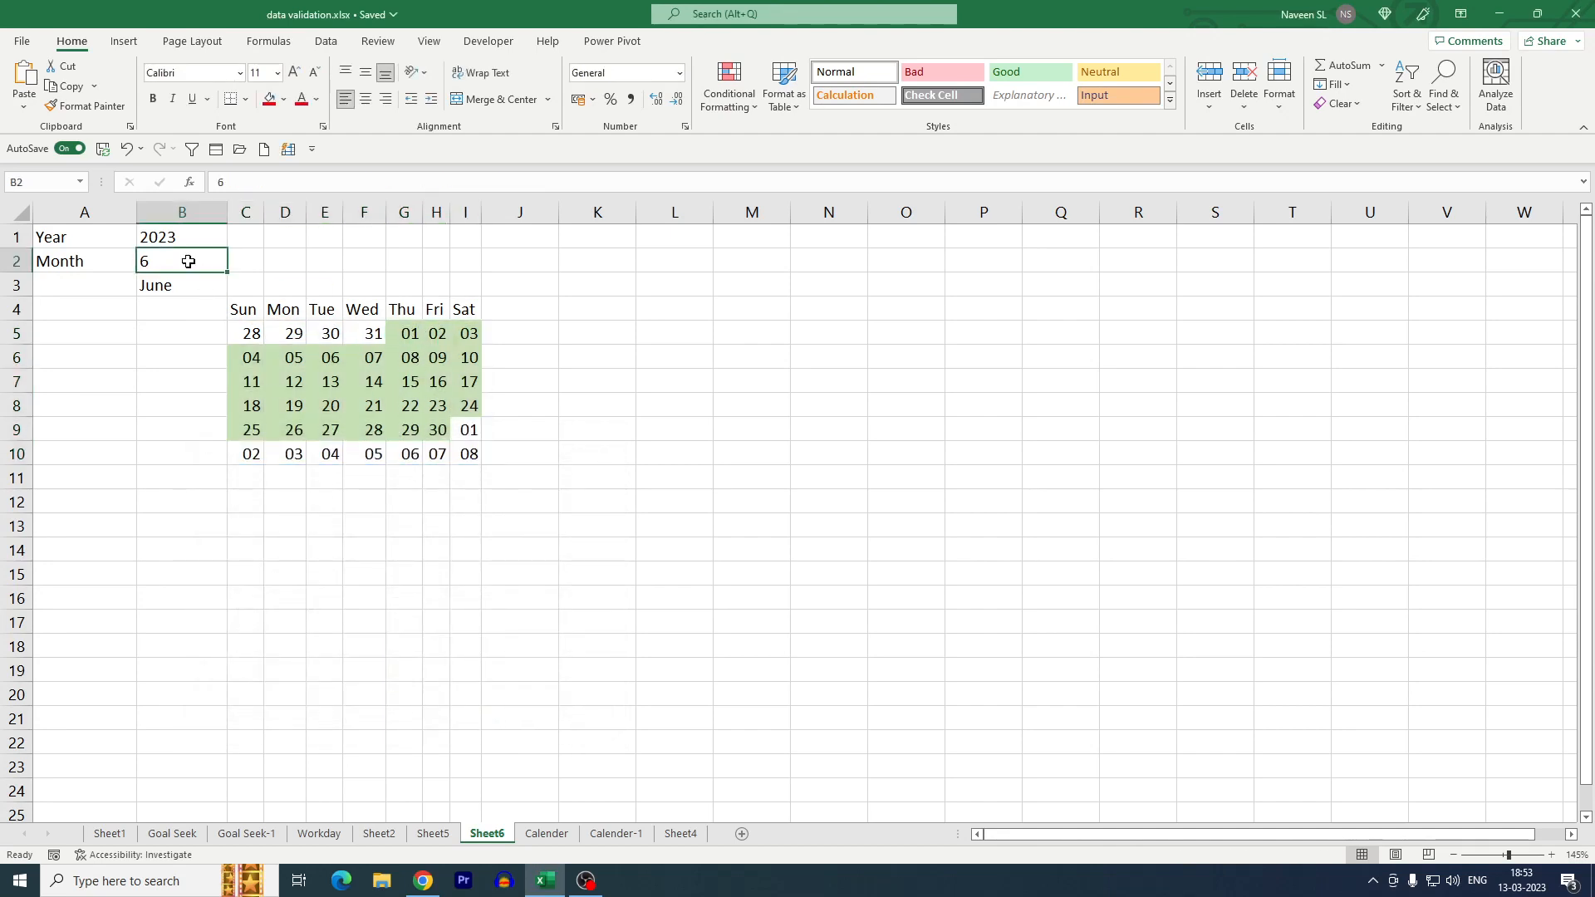
text(5)
key(ctrl+Return)
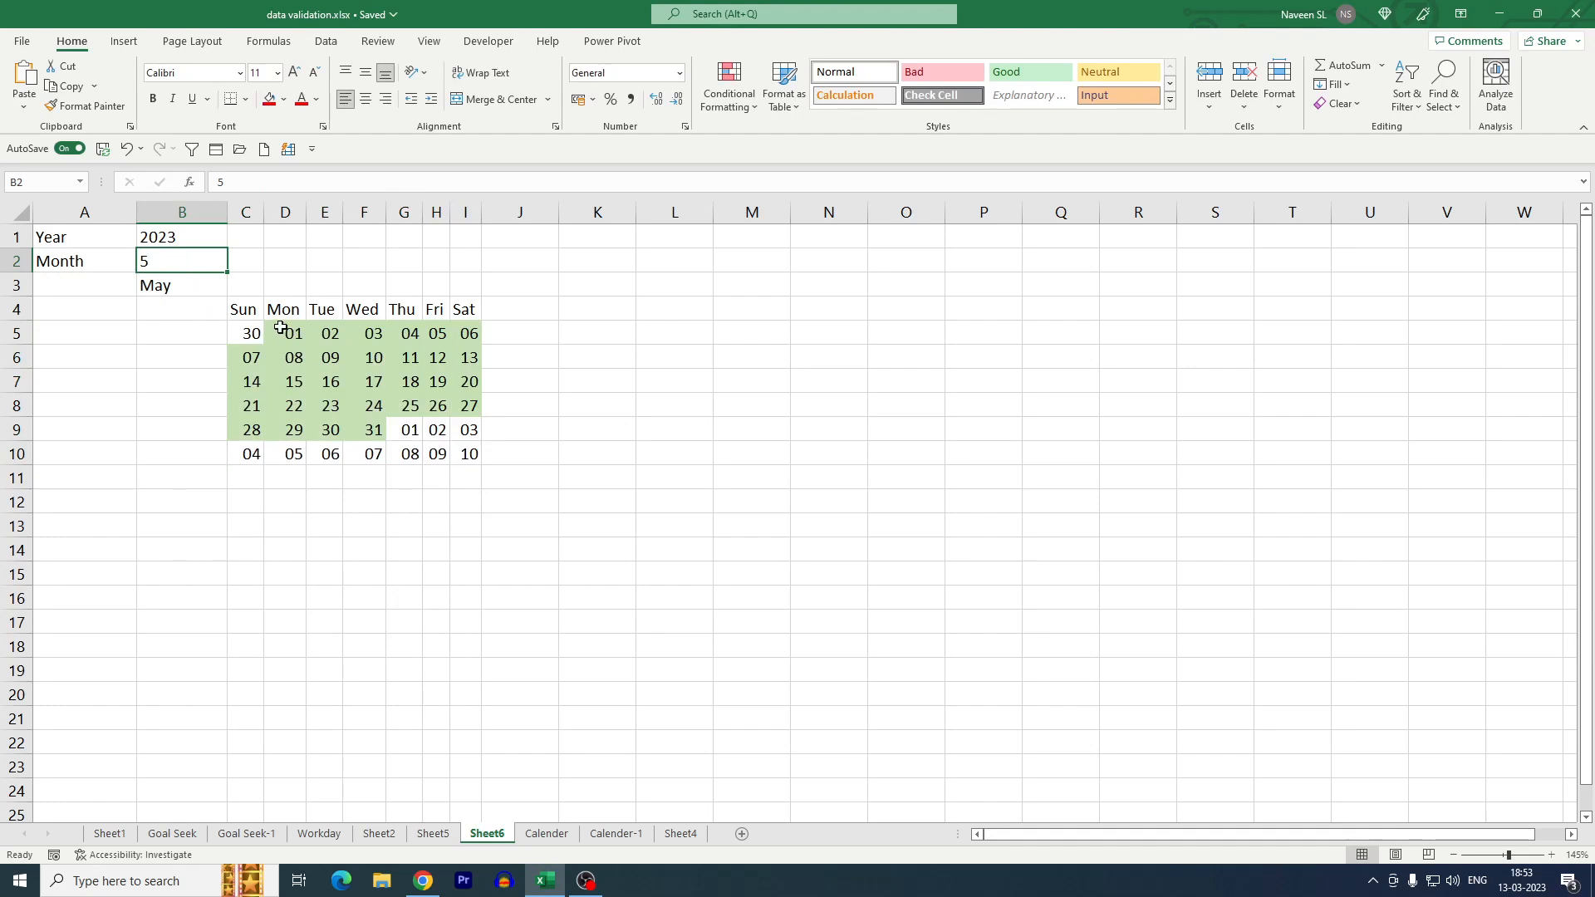
text(7)
key(ctrl+Return)
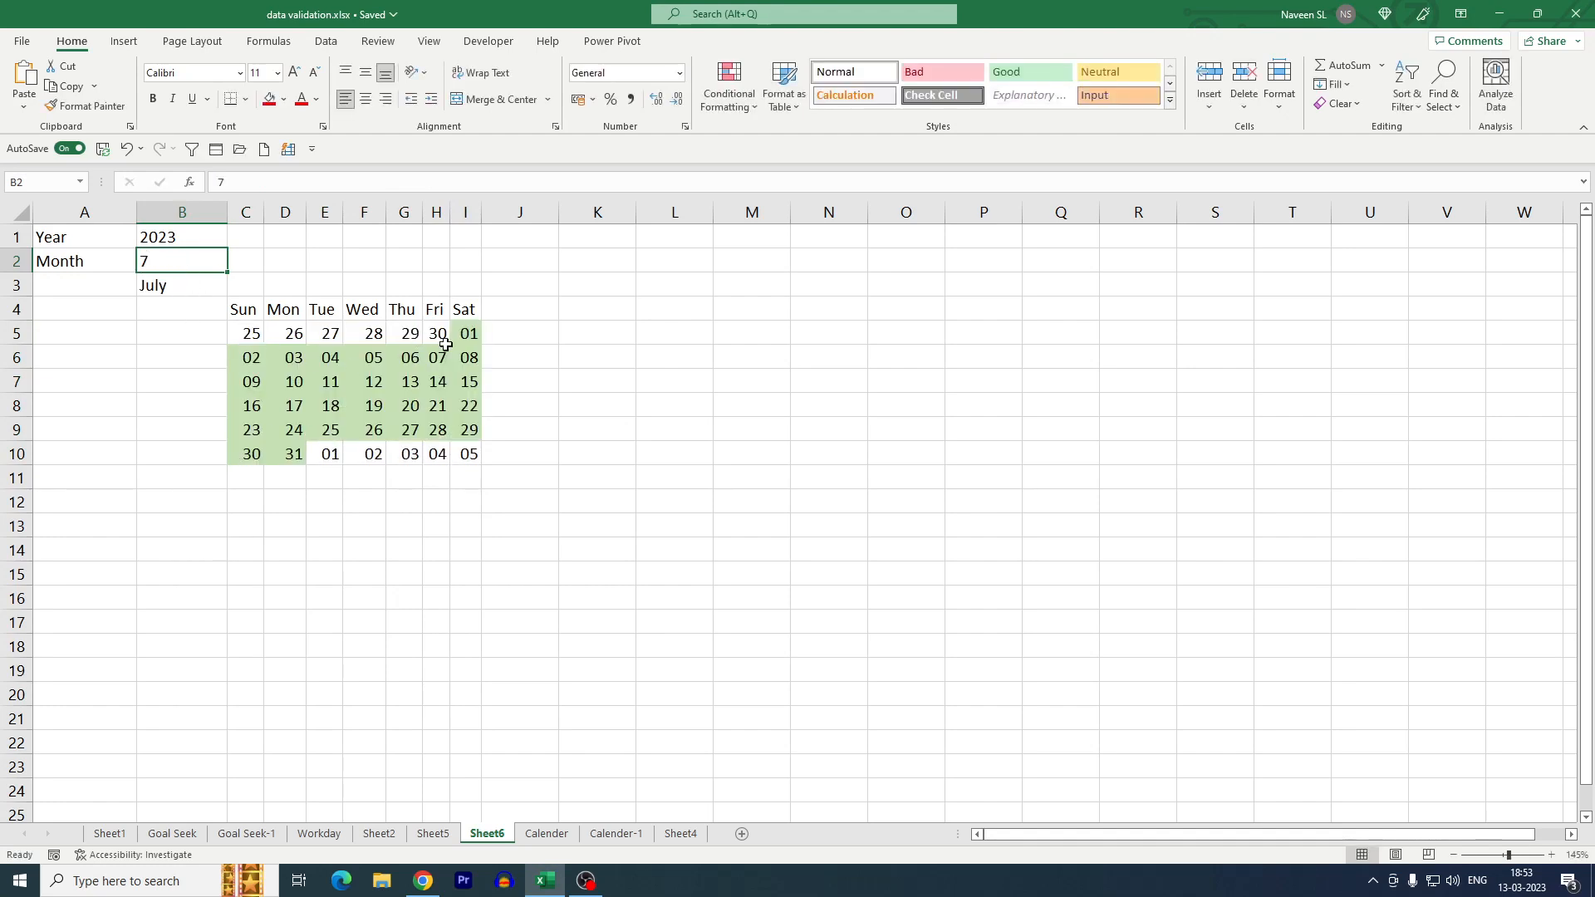
Set the rows argument of the SEQUENCE formula in C5 to 54
click(185, 290)
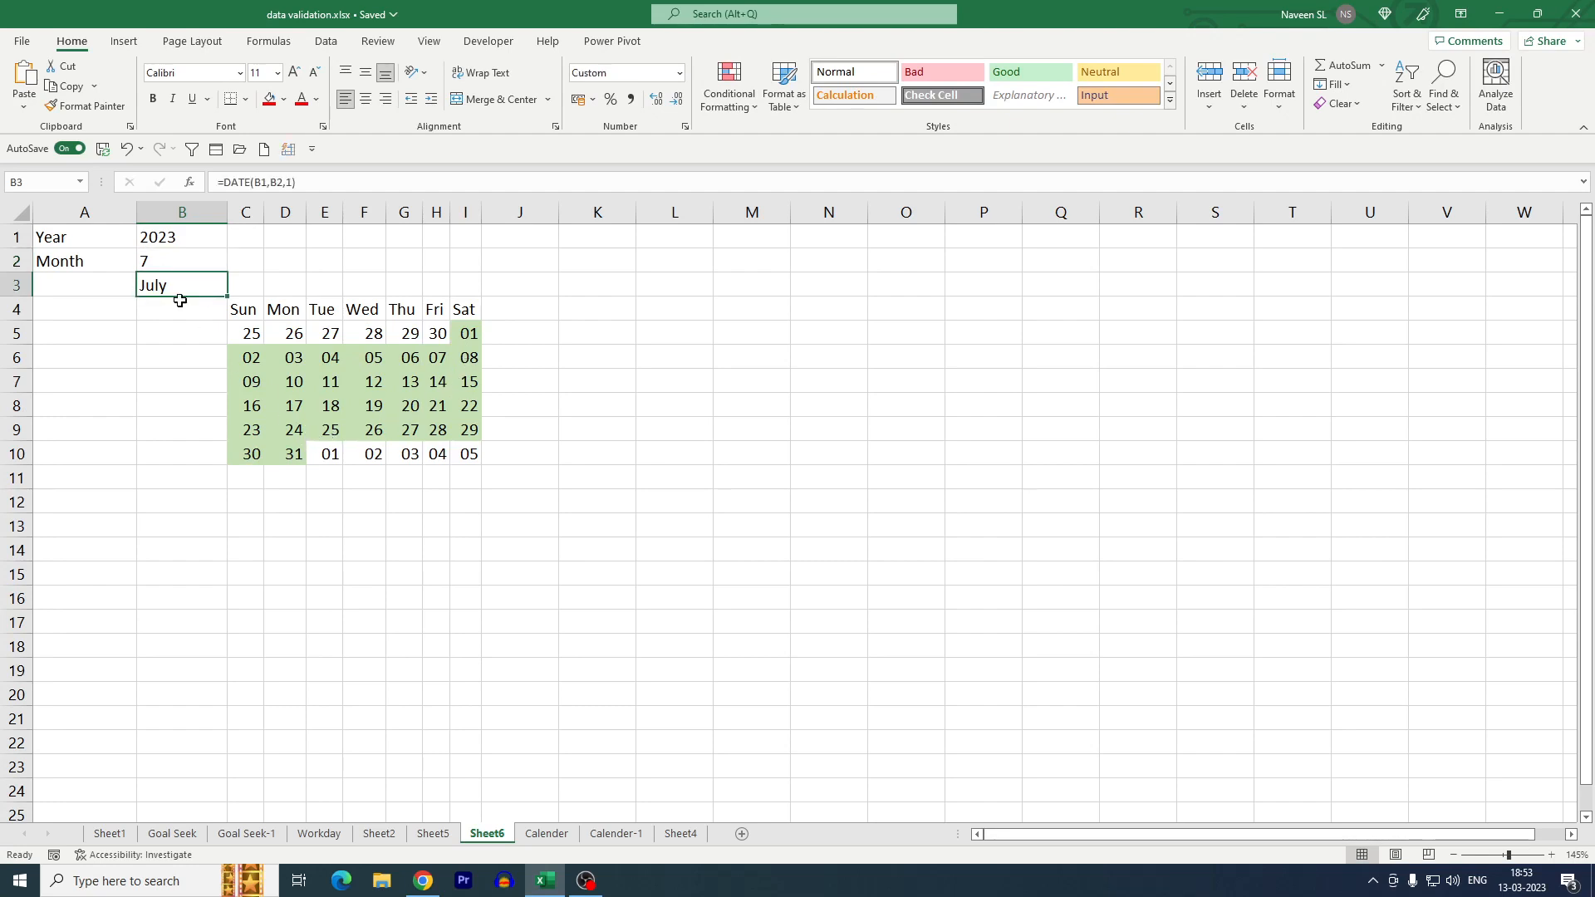
click(272, 369)
click(251, 333)
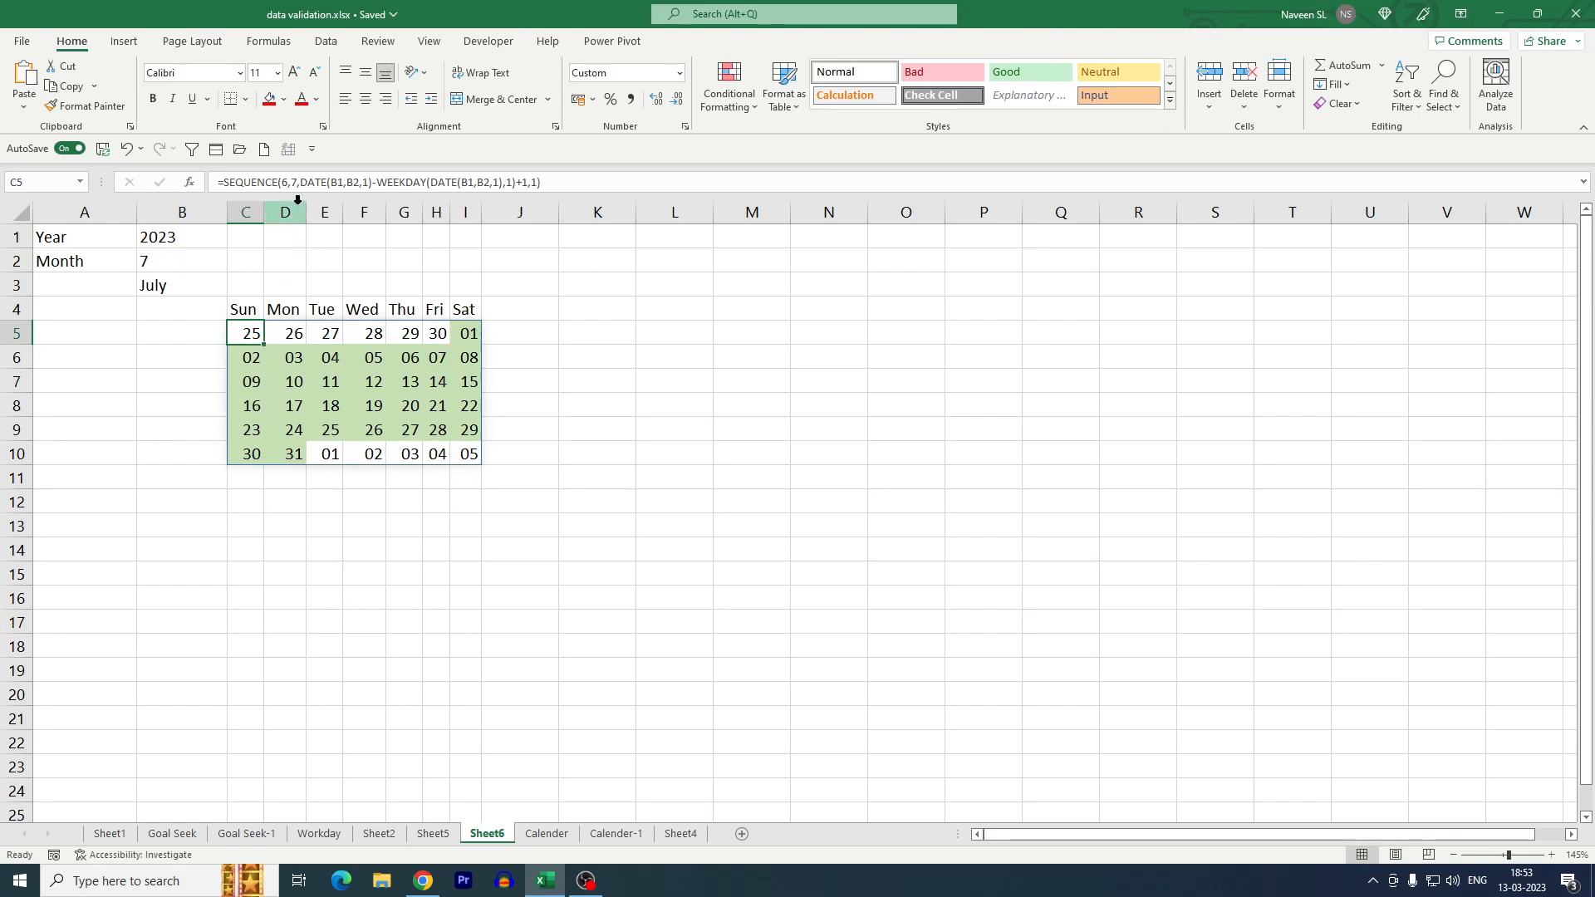
click(286, 182)
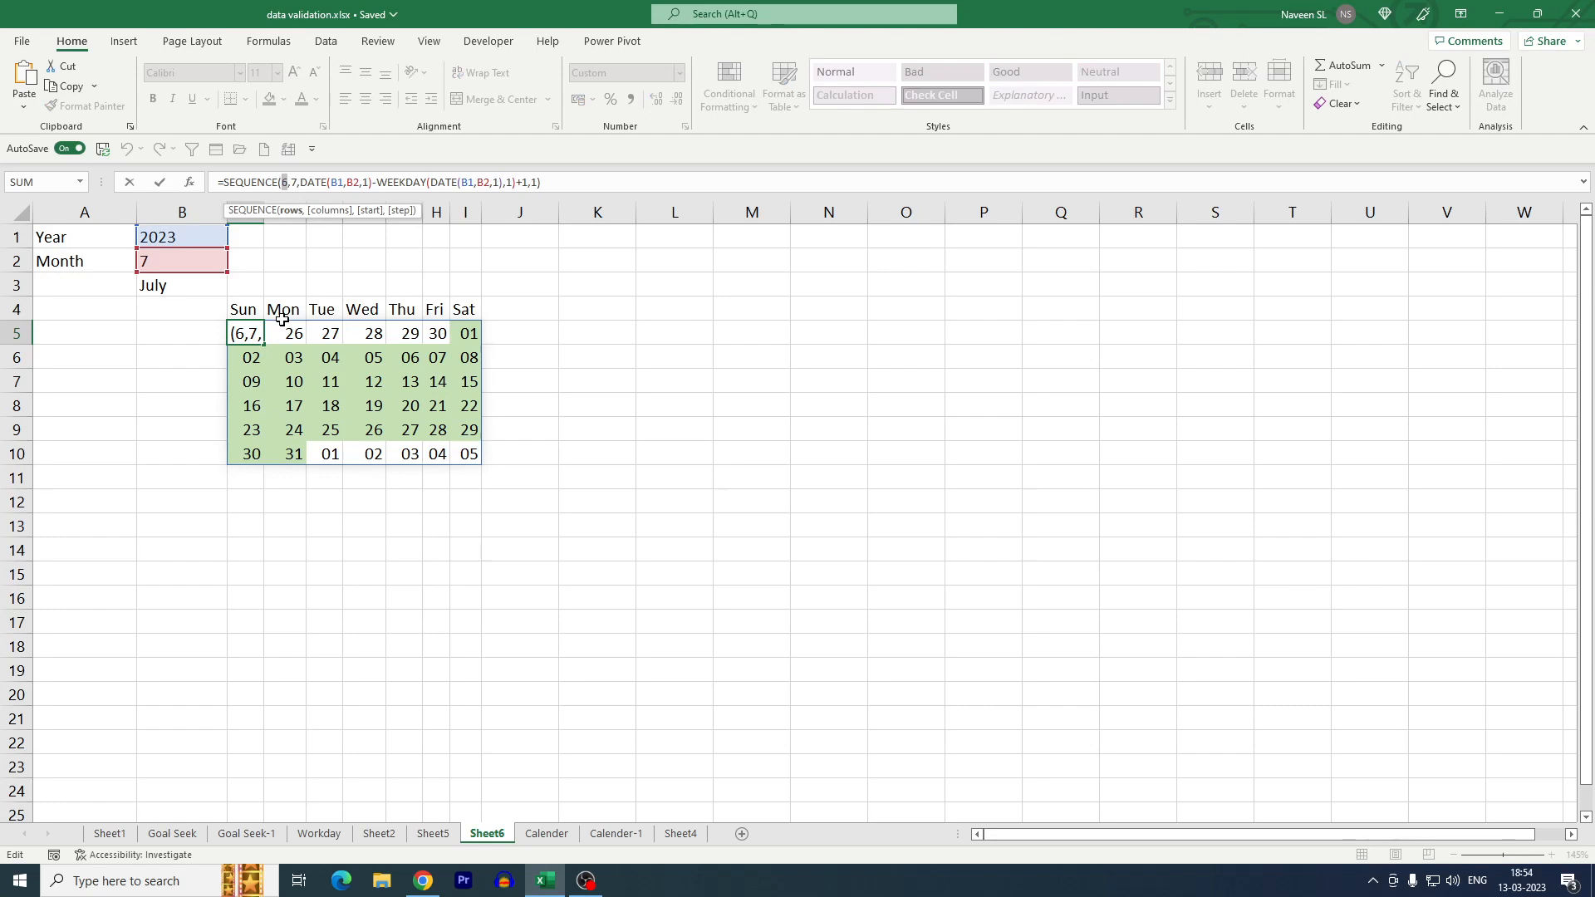
text(54)
key(ctrl+Return)
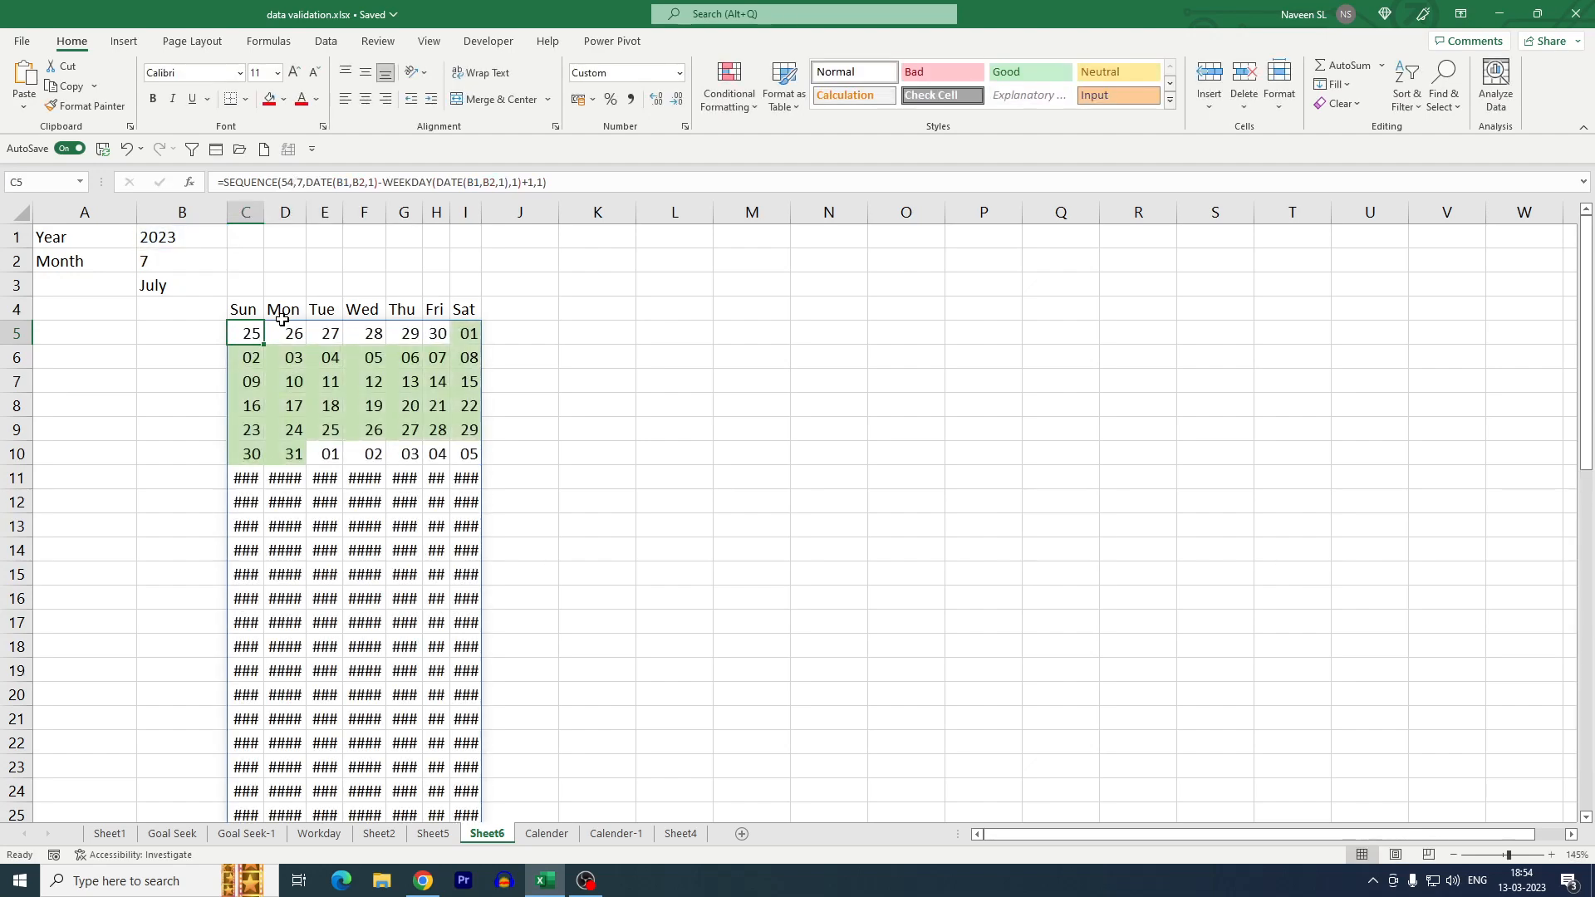
Apply the custom number format DD to the whole extended date range C5:I58
click(251, 479)
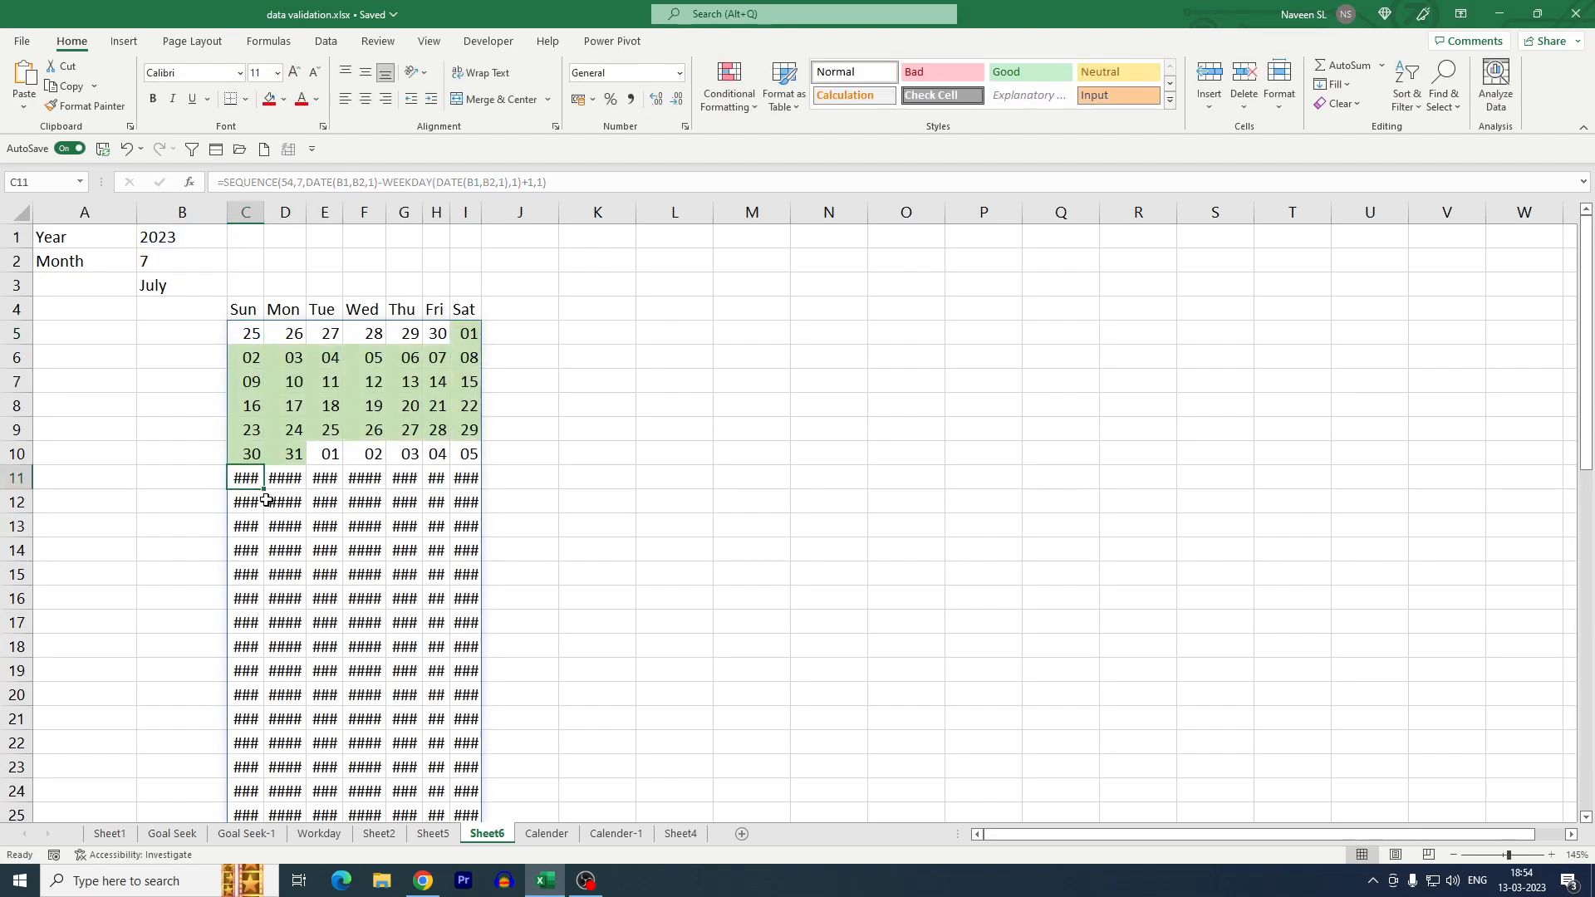
click(253, 339)
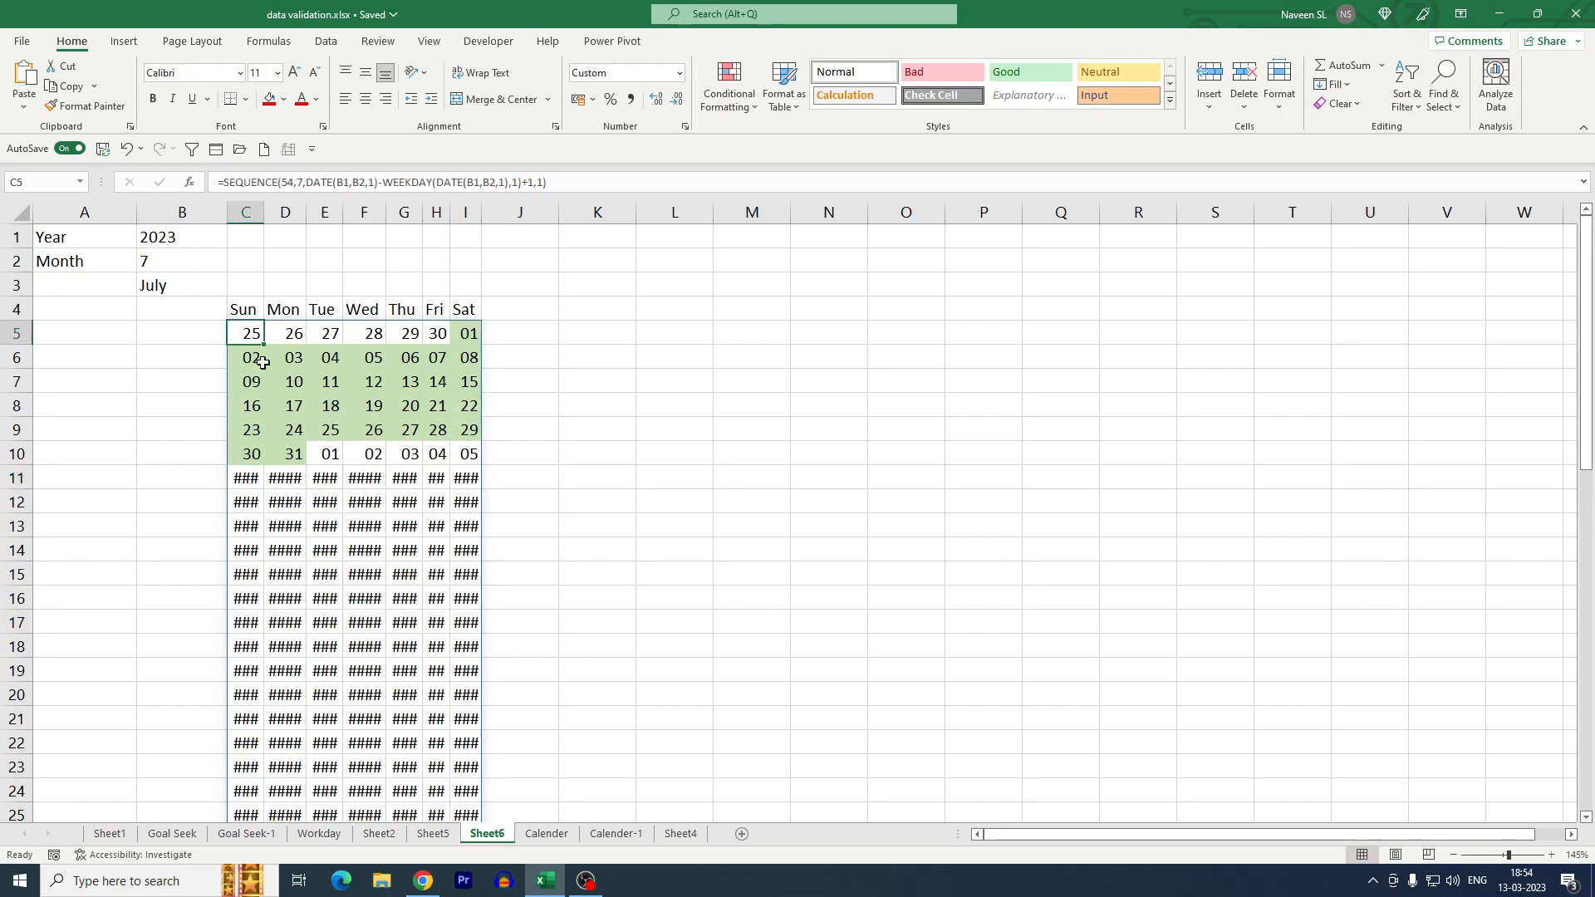
key(ctrl+shift+Right)
key(ctrl+shift+Down)
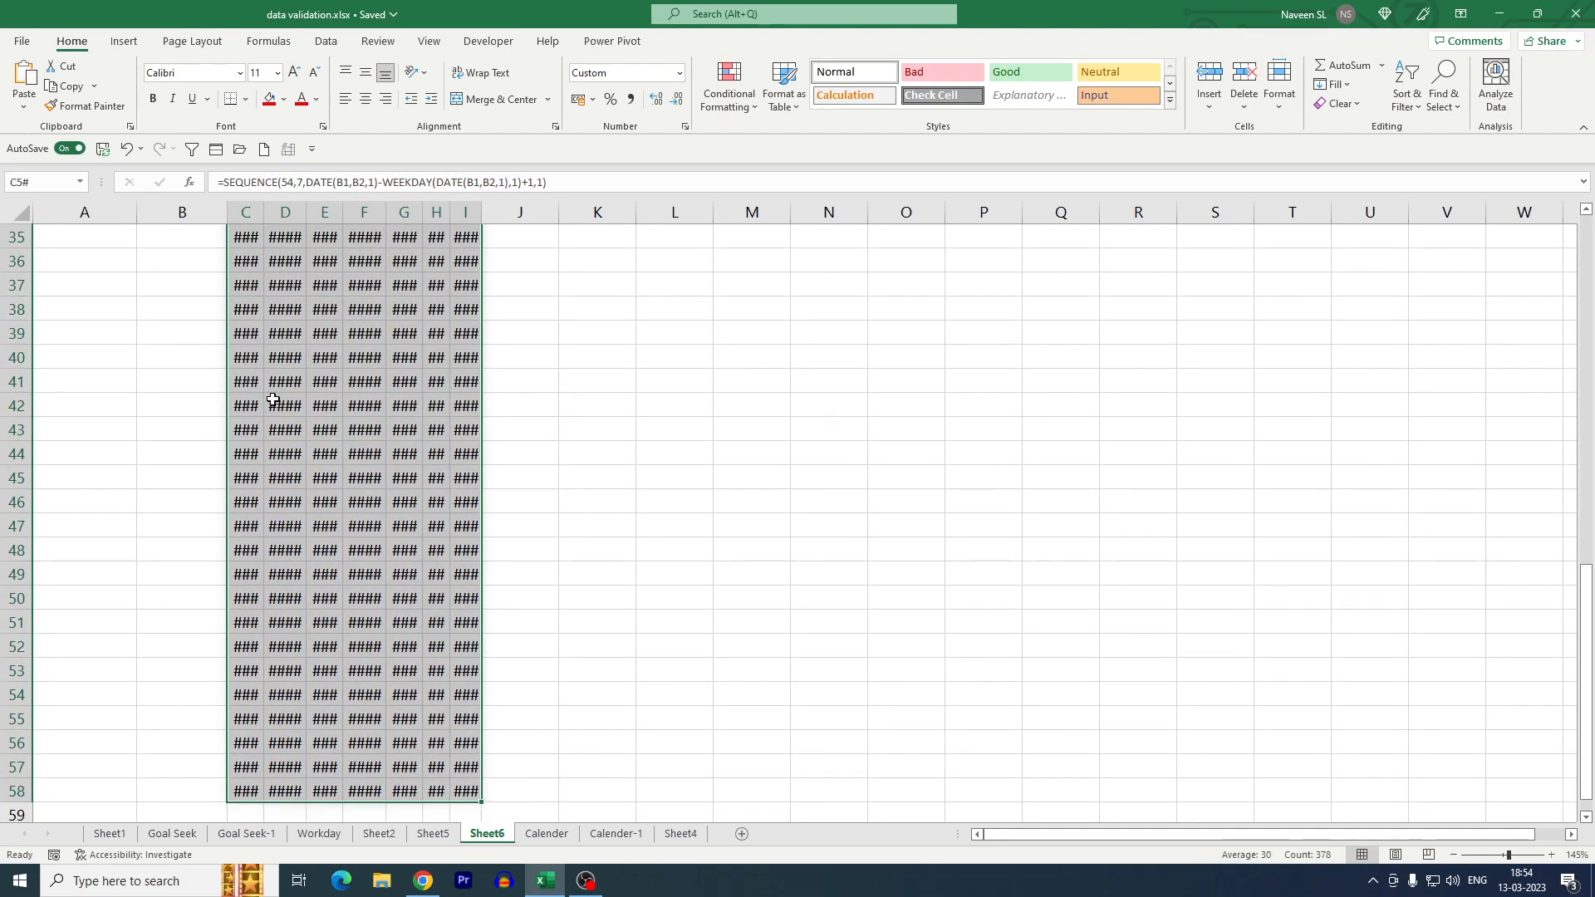
key(ctrl+1)
click(224, 551)
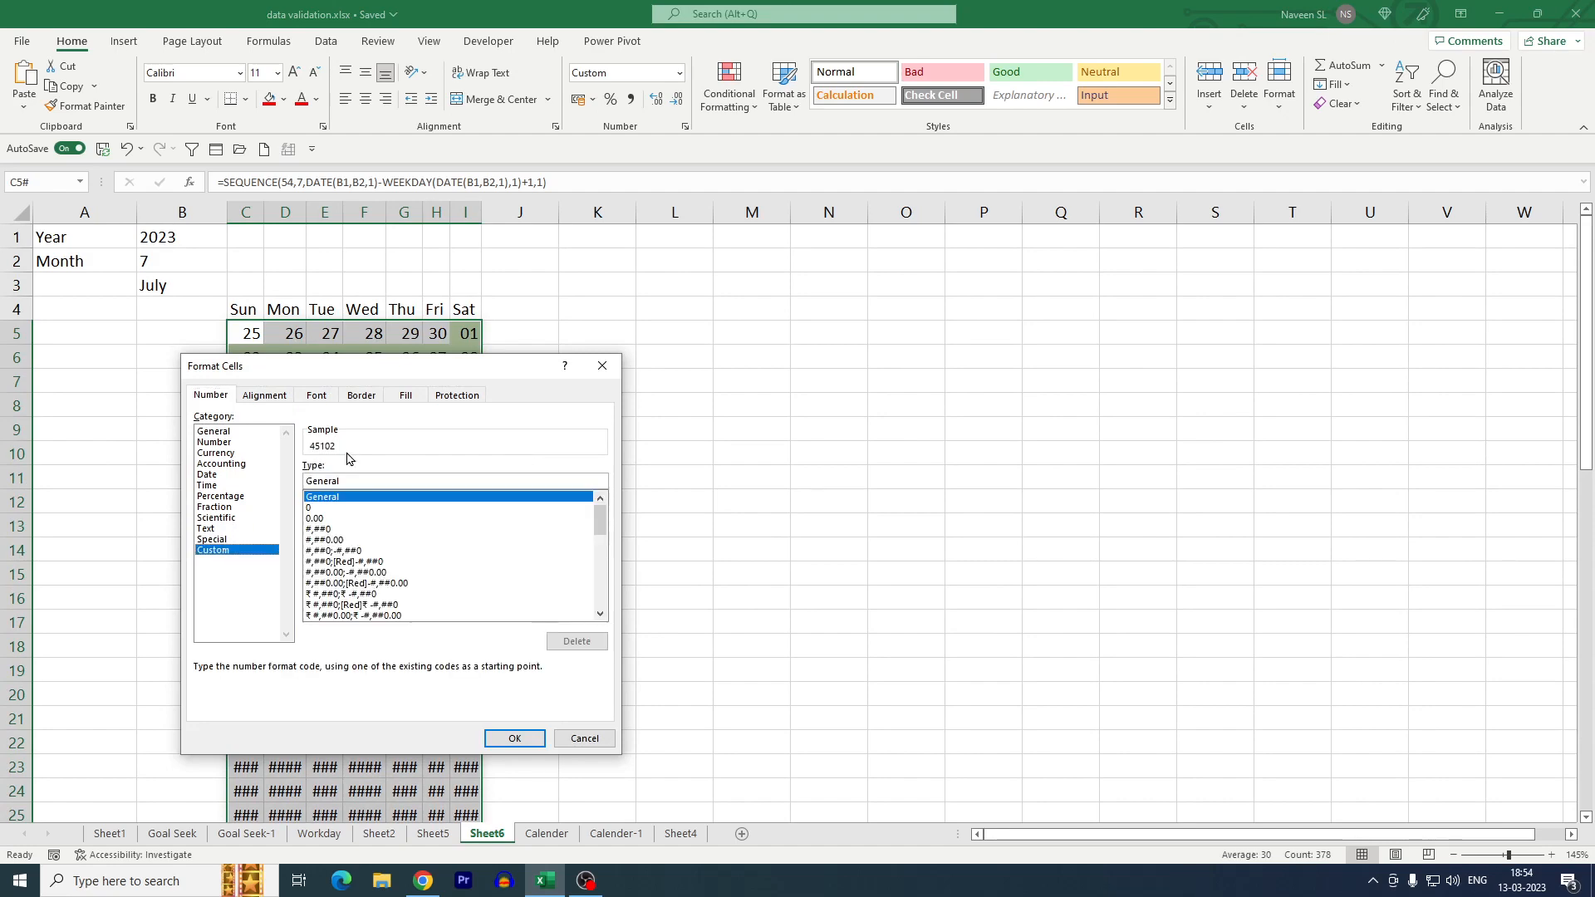
drag(340, 479, 286, 481)
text(DD)
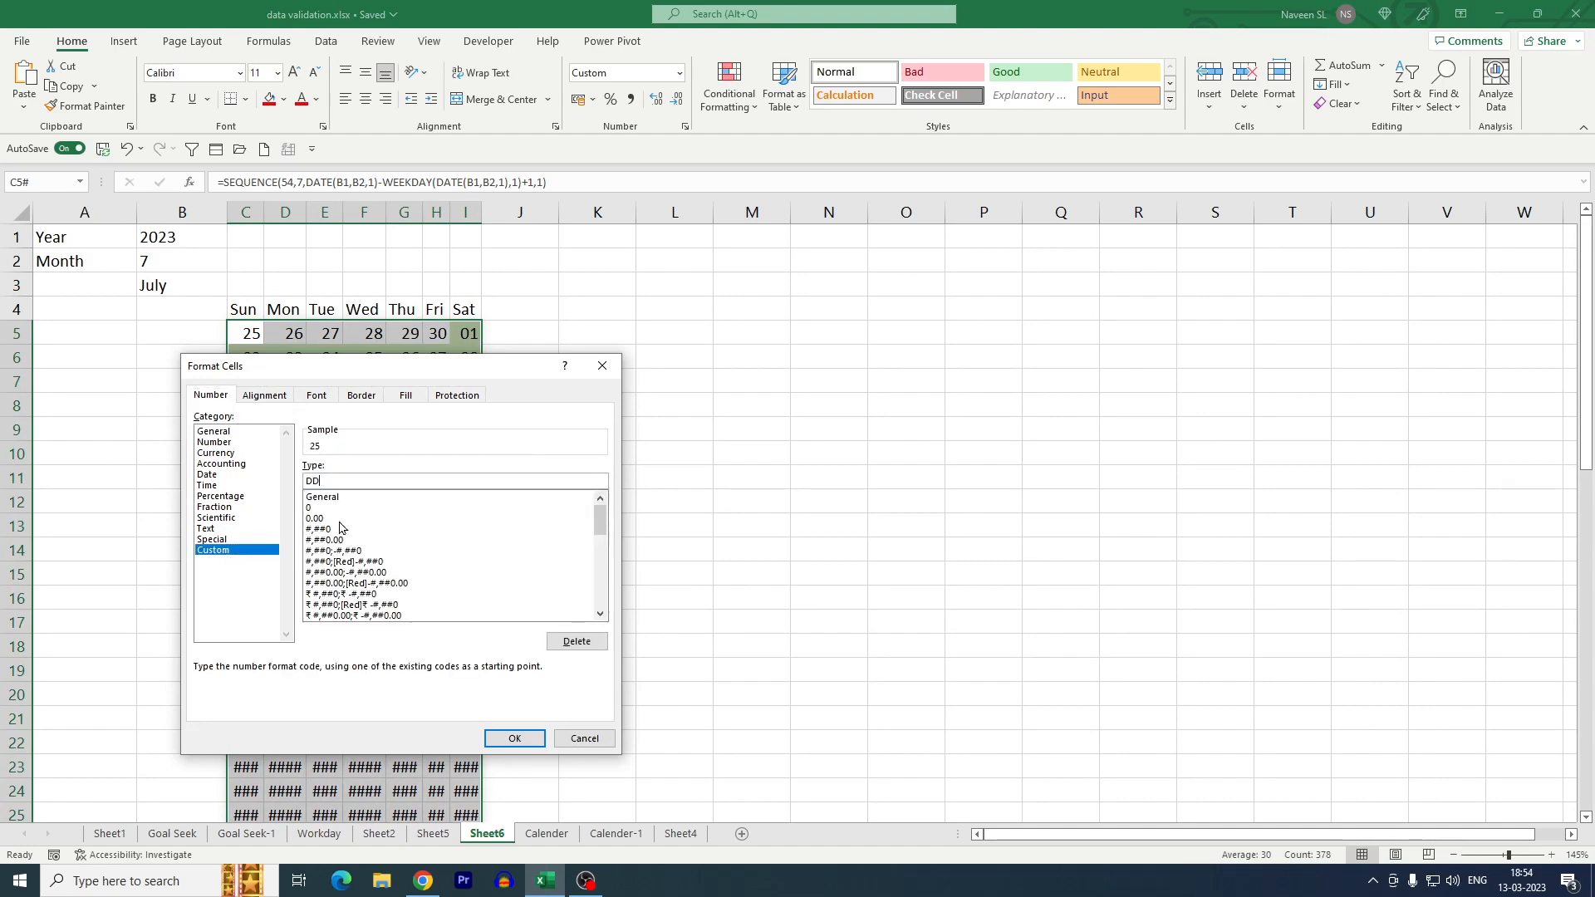
click(528, 738)
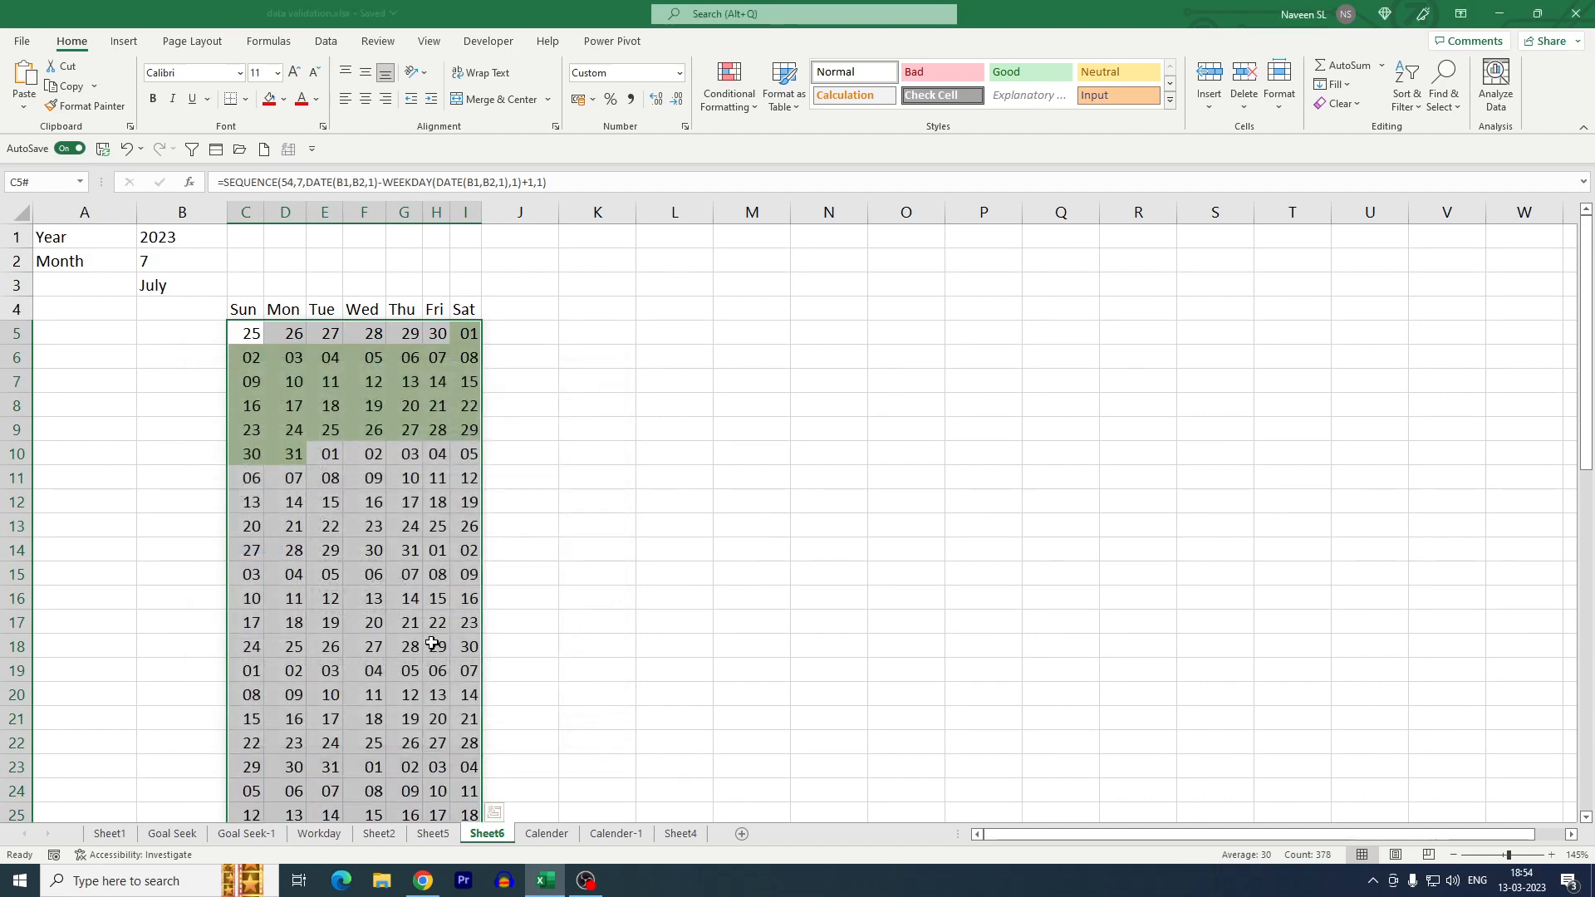
Look through the extended dates and set the rows argument of the SEQUENCE formula in C5 back to 6
click(426, 567)
scroll(425, 568, down, 13)
scroll(397, 576, up, 8)
scroll(397, 576, up, 5)
click(256, 327)
drag(293, 182, 281, 182)
text(6)
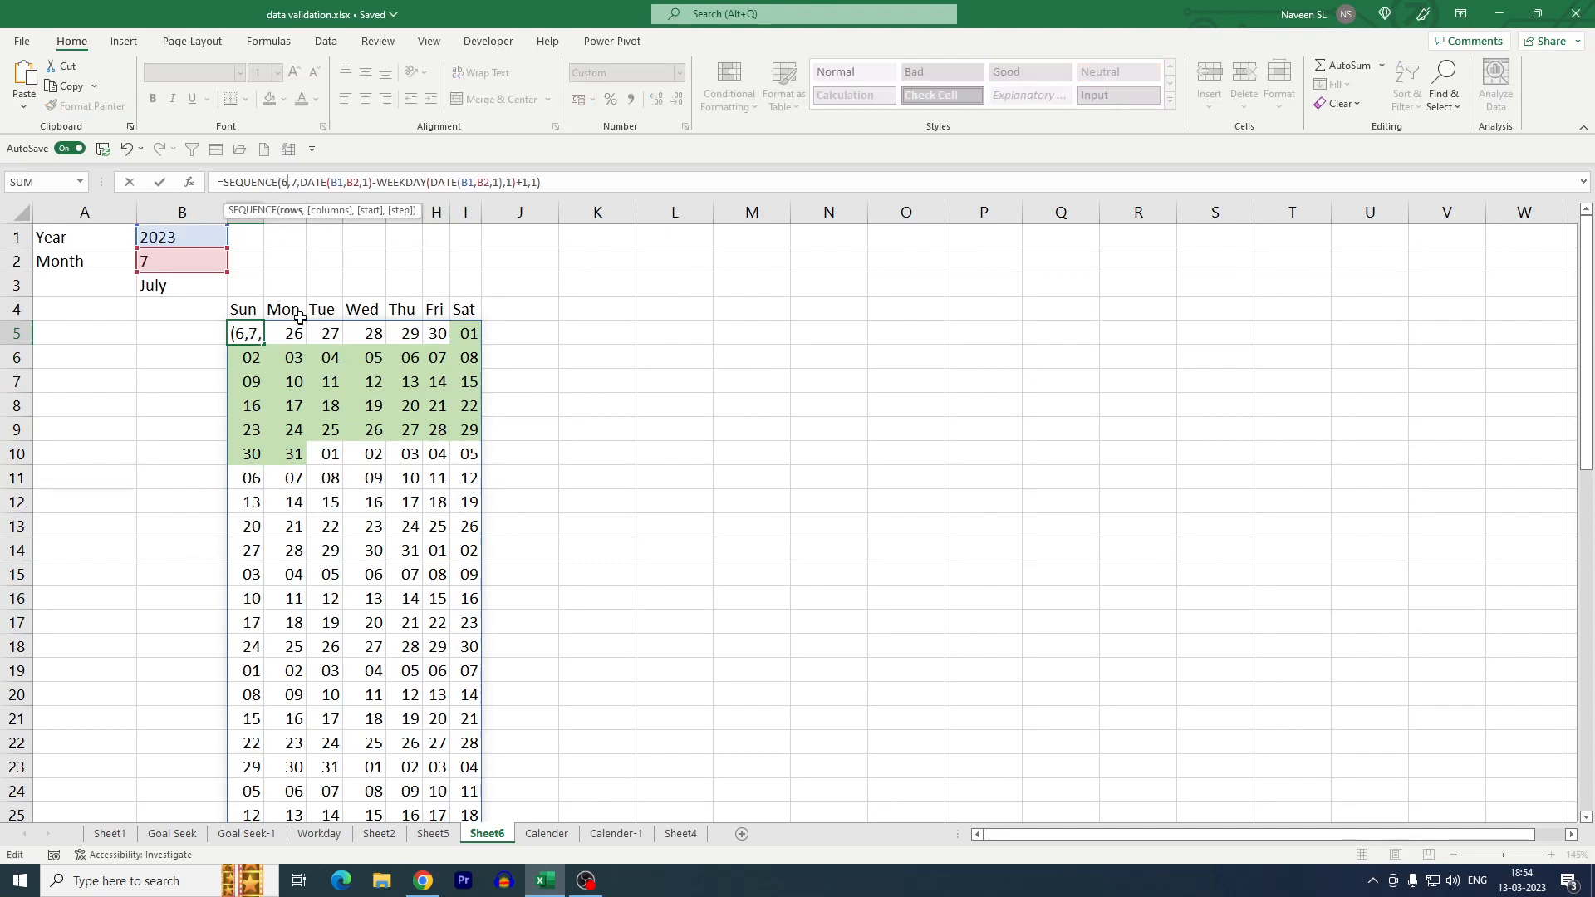
key(ctrl+Return)
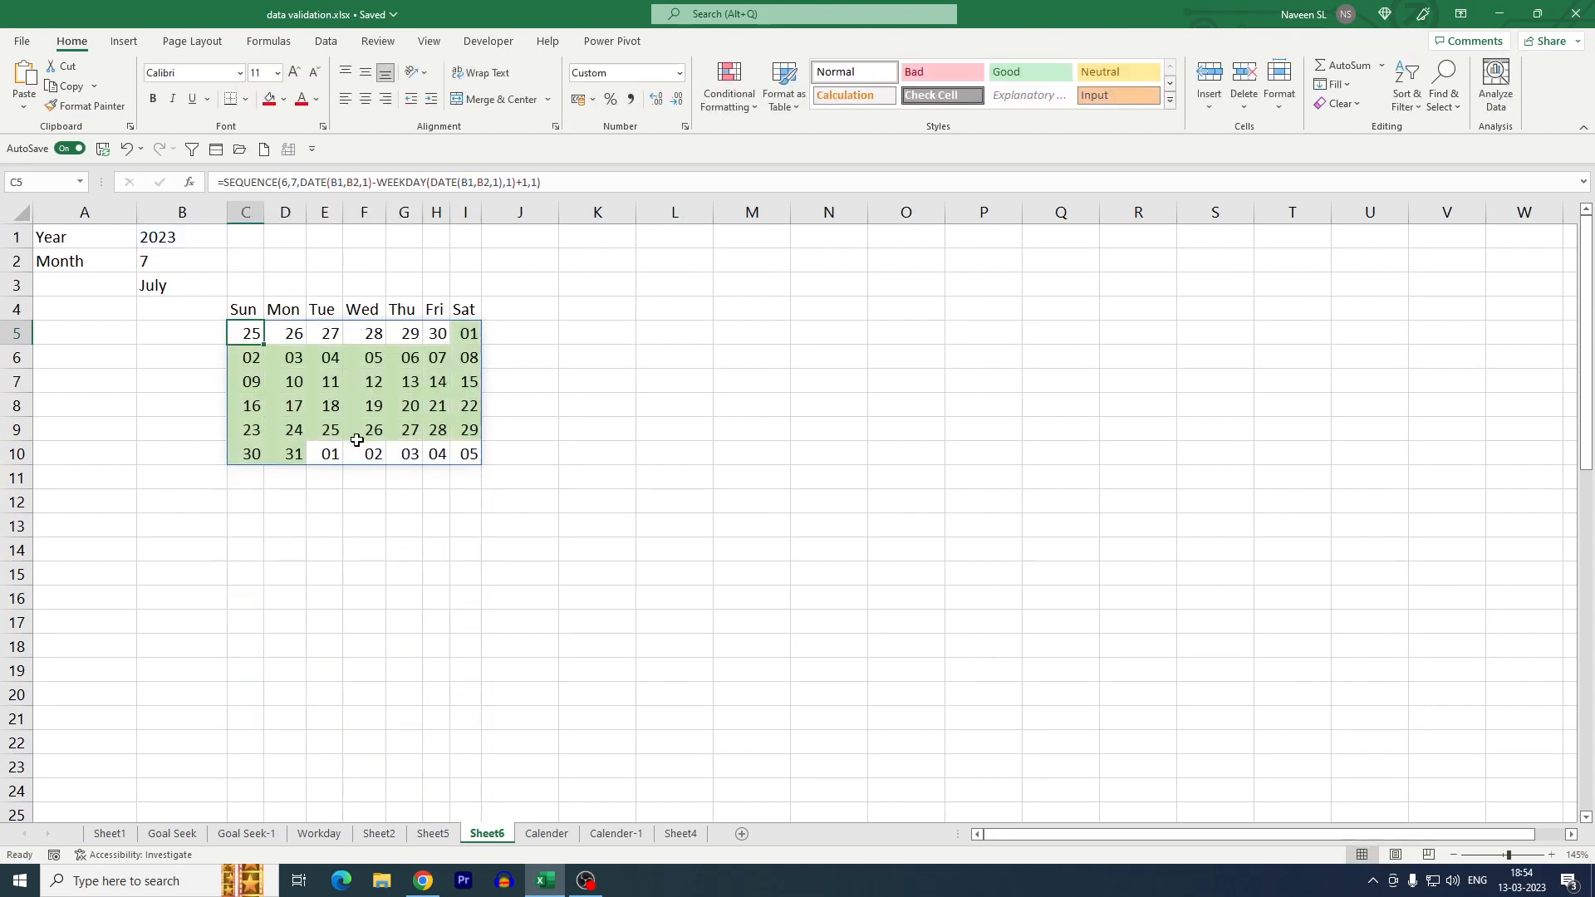